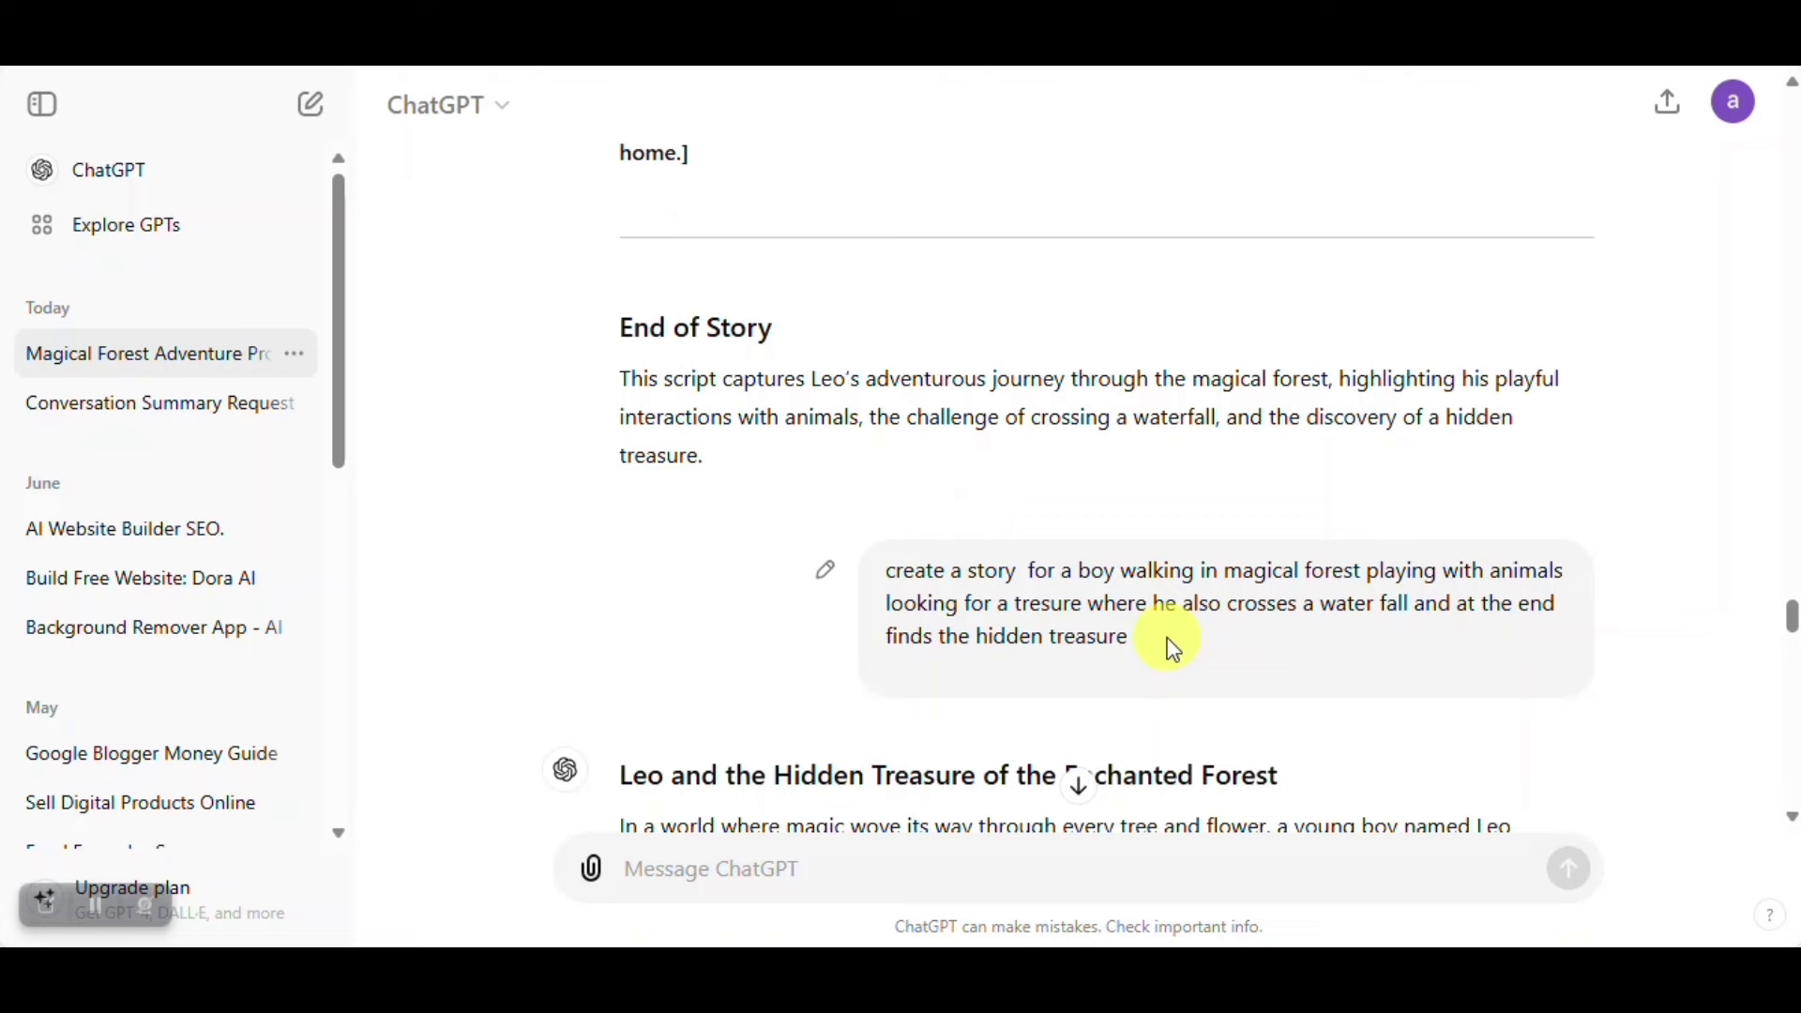
Switch from the ChatGPT story to TensorArt and open its Creation workspace for text-to-image generation.
left_click_drag(1790, 605, 1792, 645)
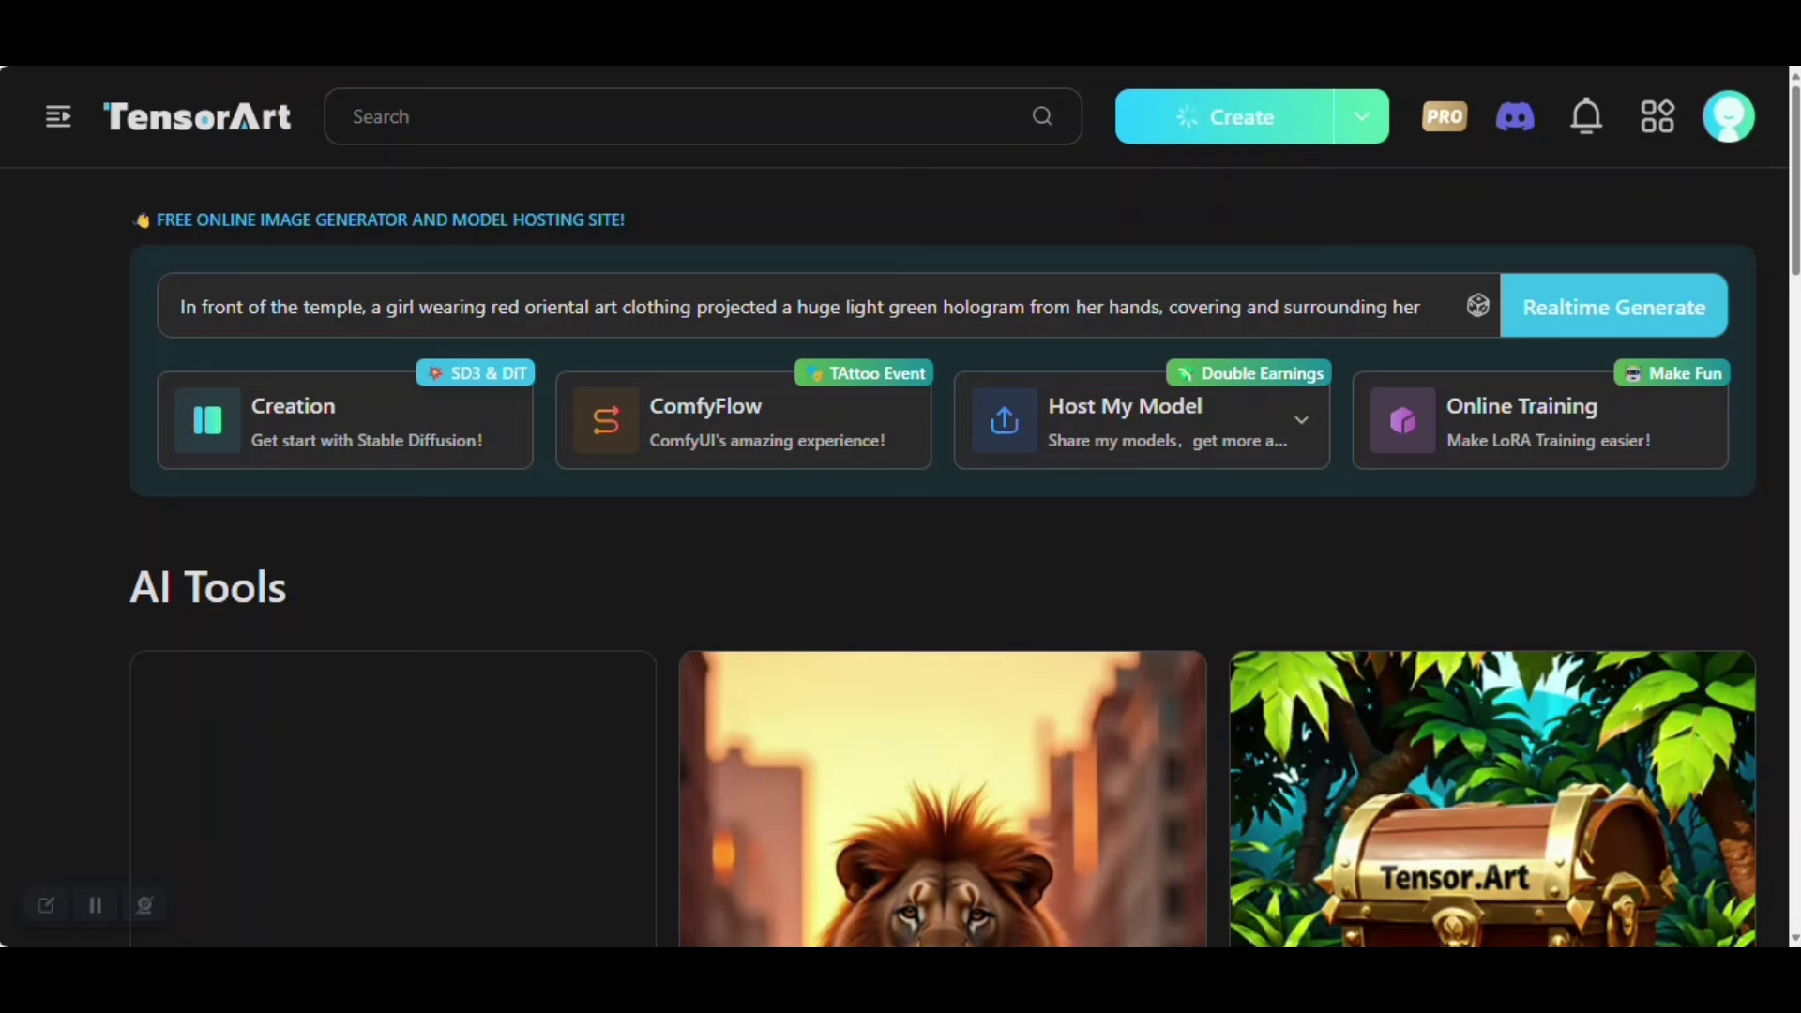
key("ctrl+l")
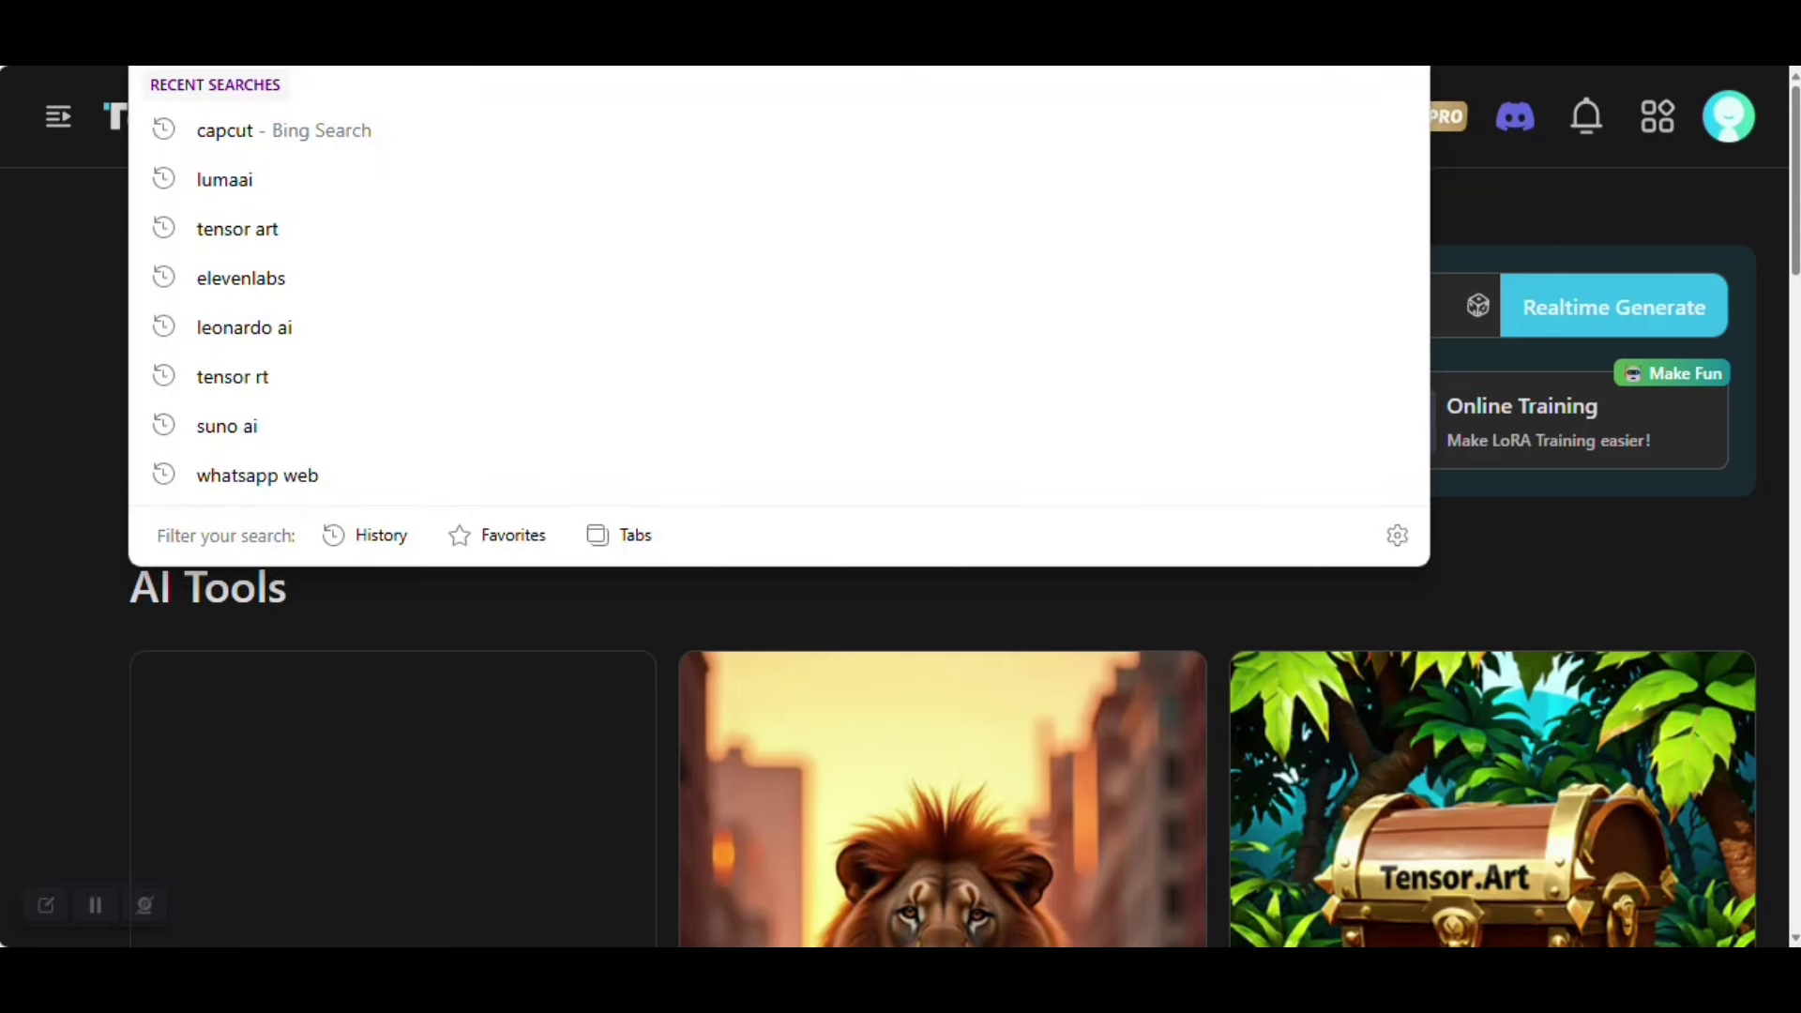
left_click(40, 250)
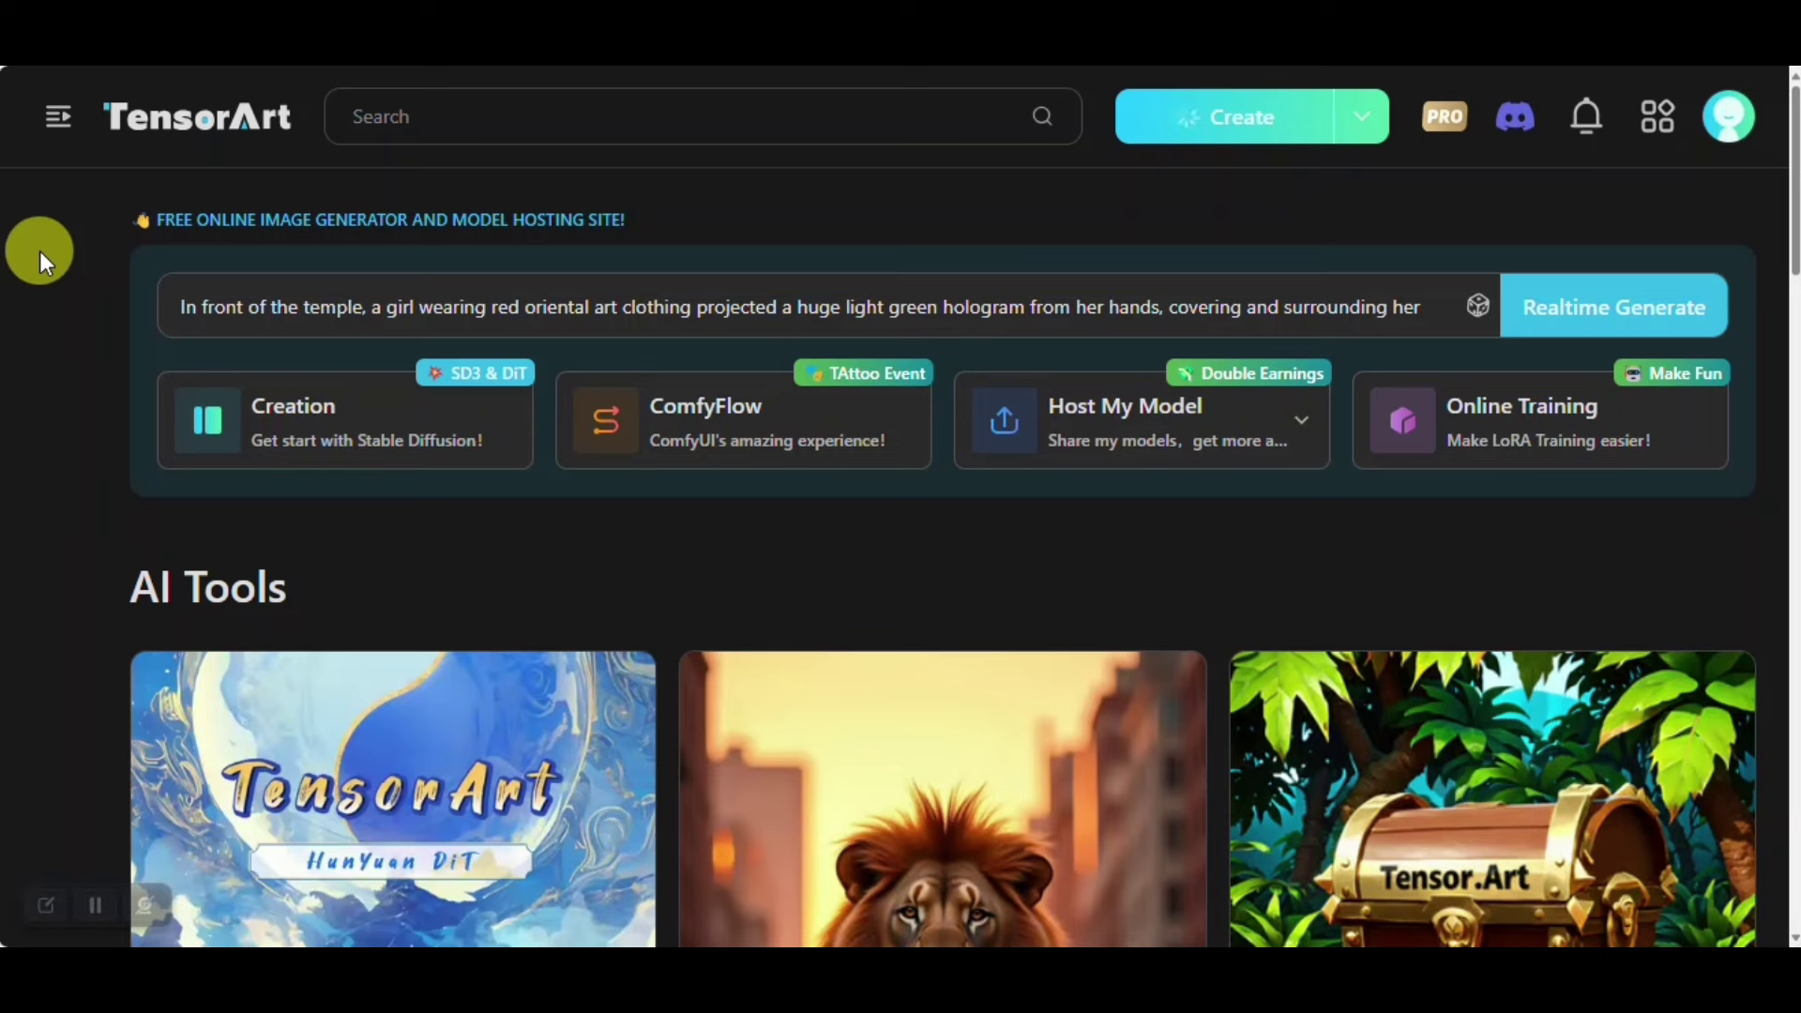
mouse_move(1200, 339)
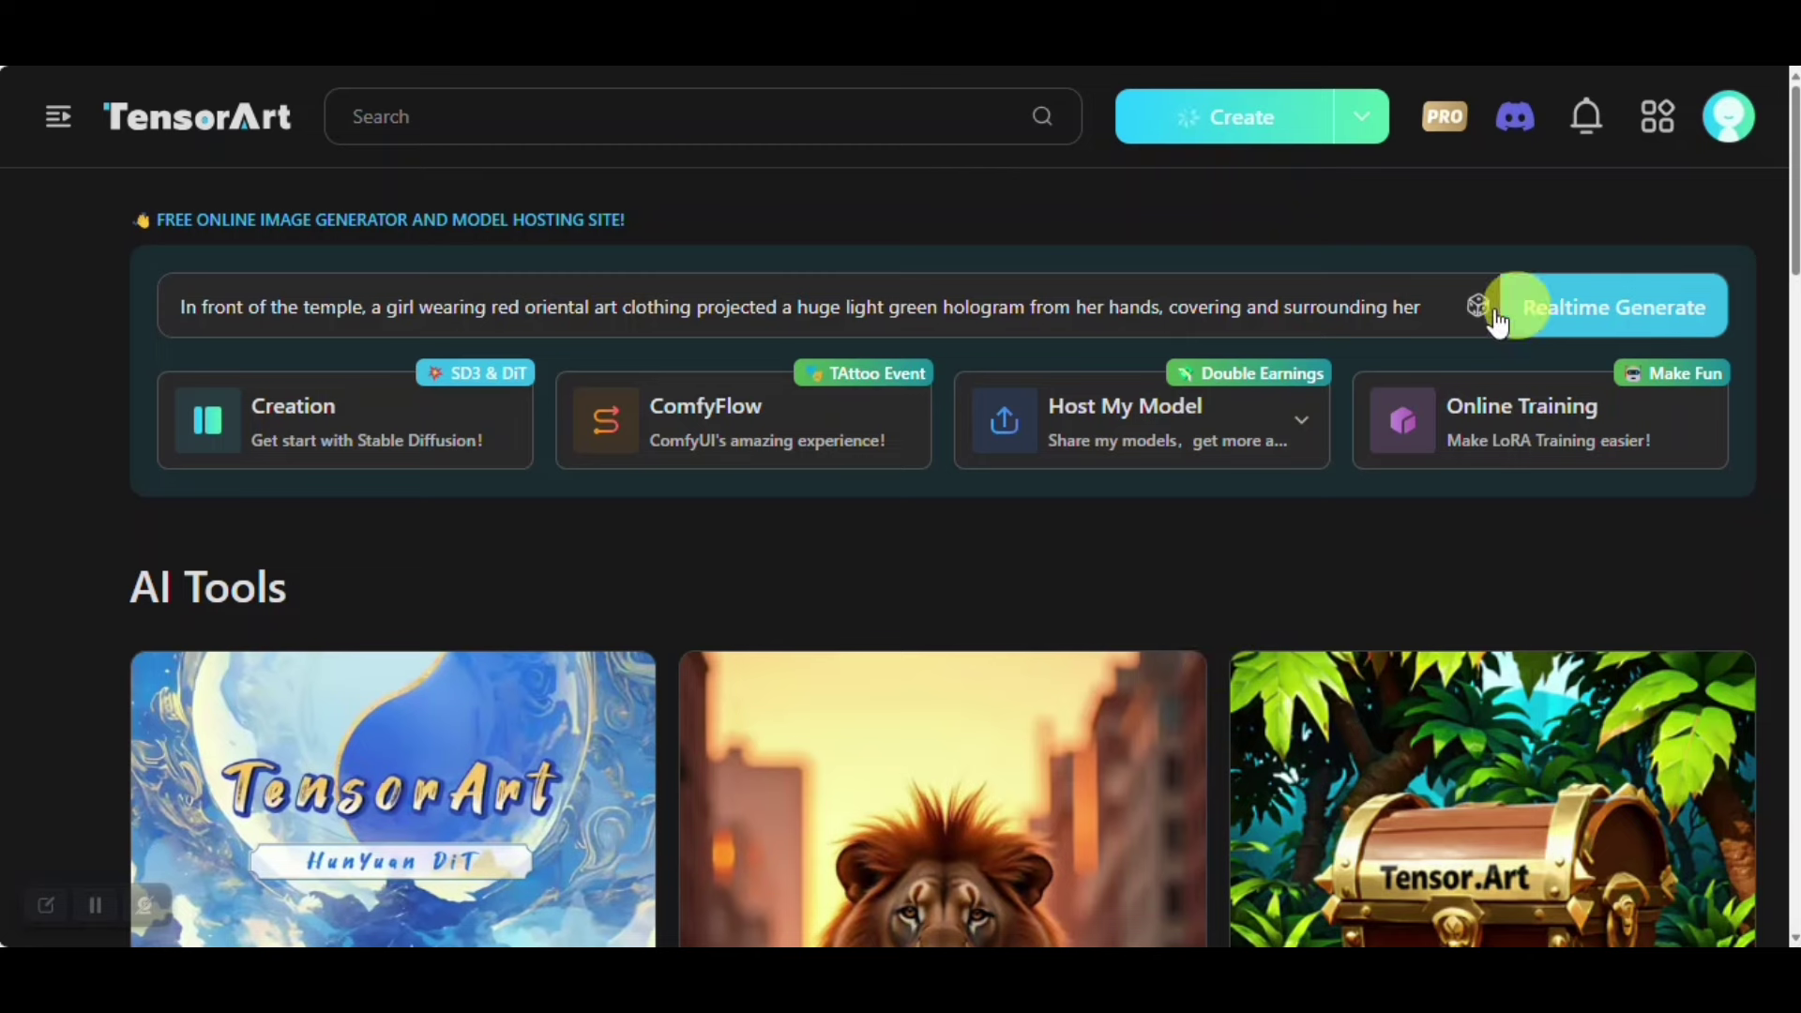
mouse_move(1273, 132)
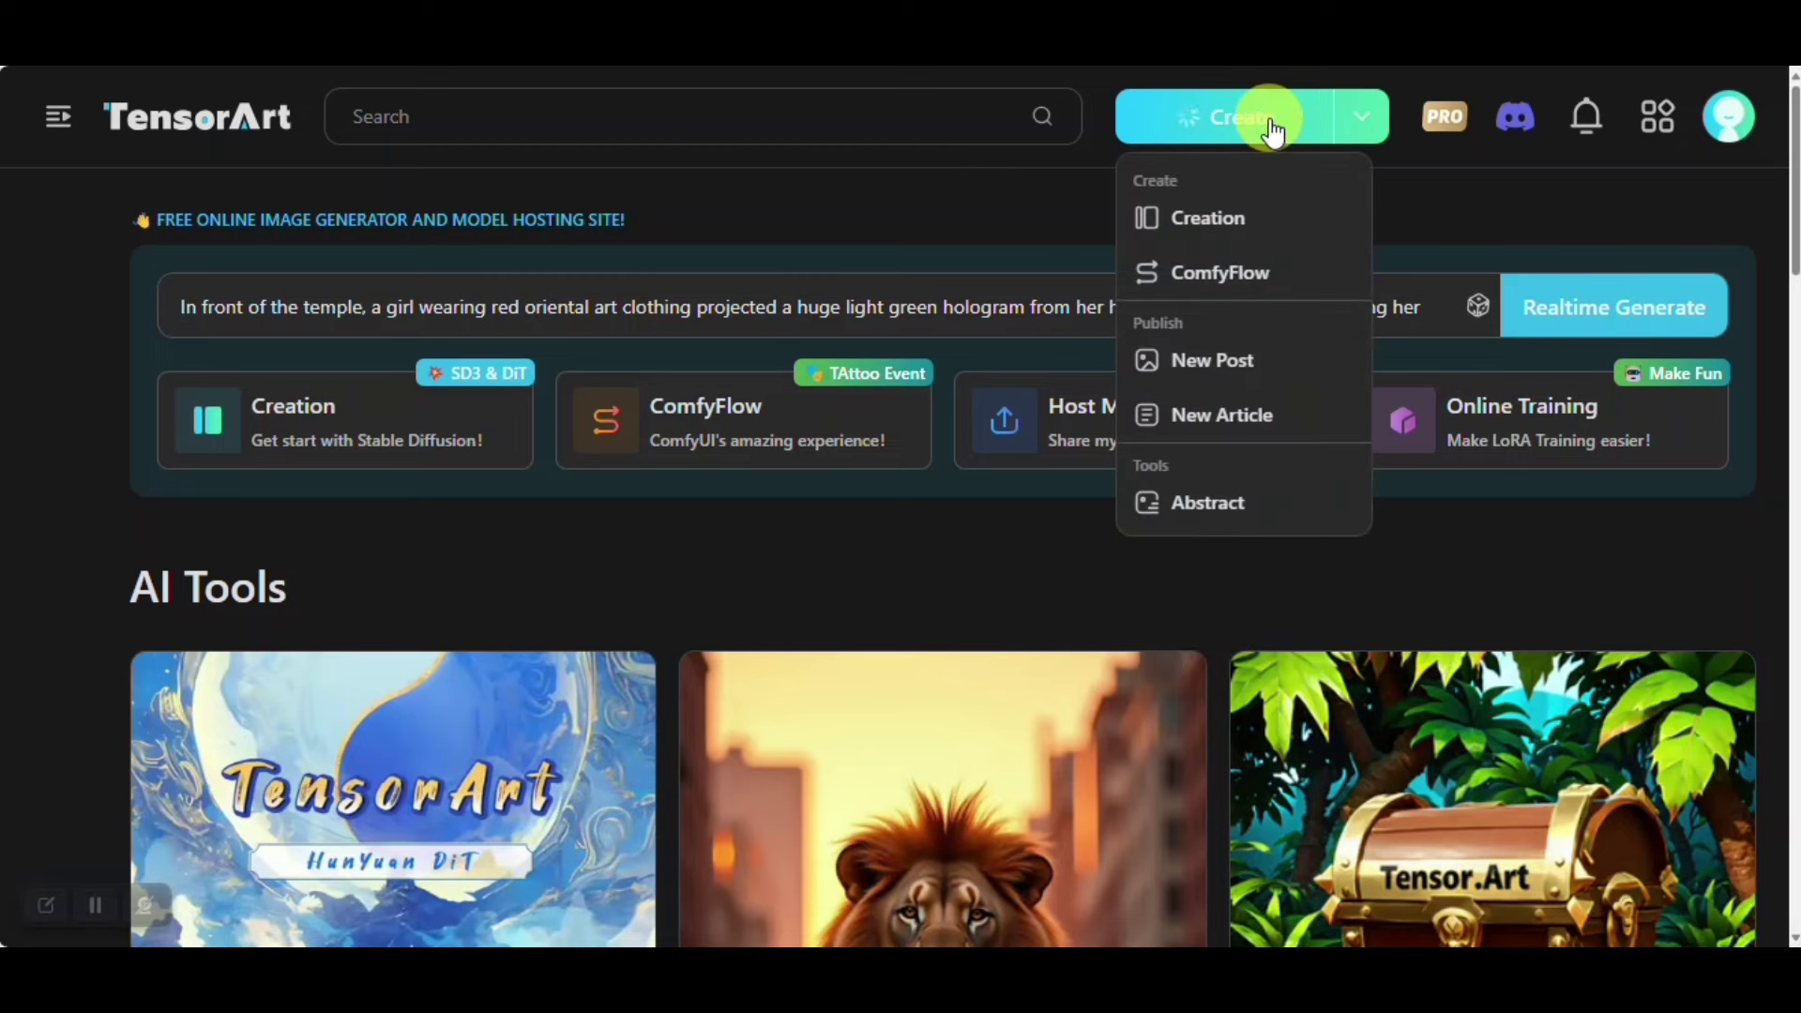
left_click(1264, 218)
Clear the prompt and re-enter the Pixar-style 3D description of a small curly-haired boy finding gold coins and treasure in magical forest woods.
left_click(435, 498)
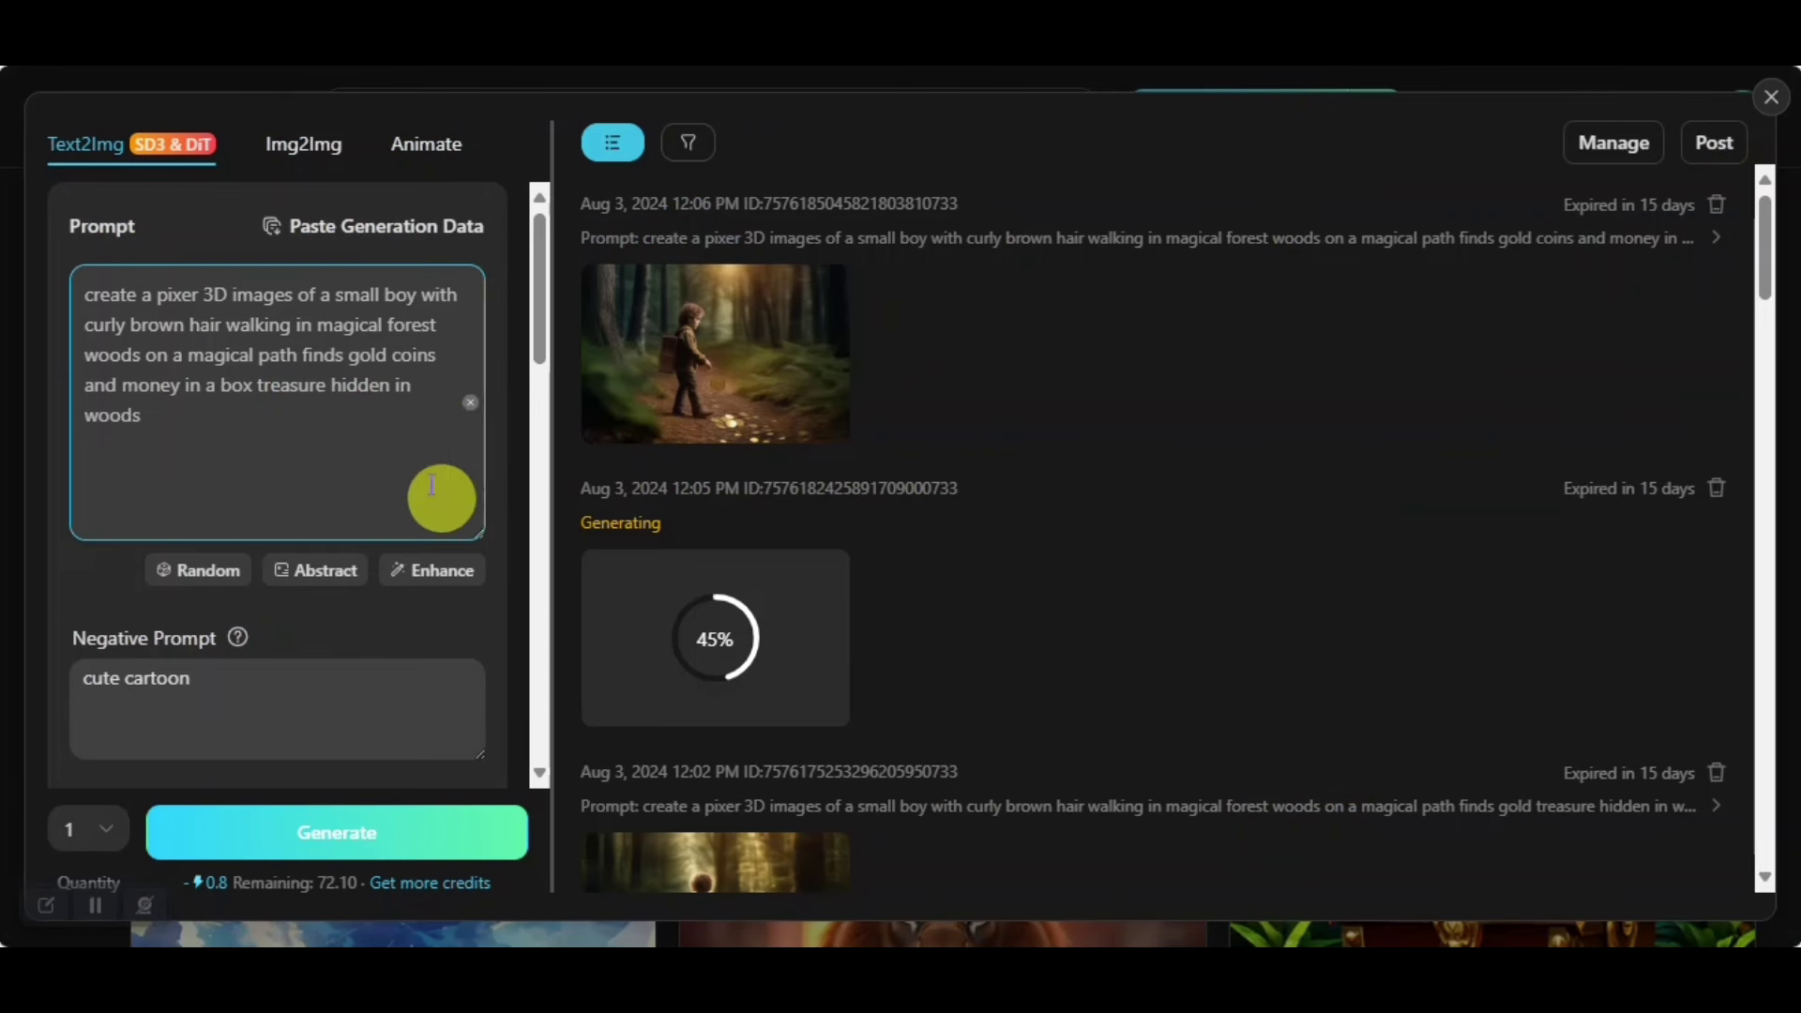
left_click(471, 402)
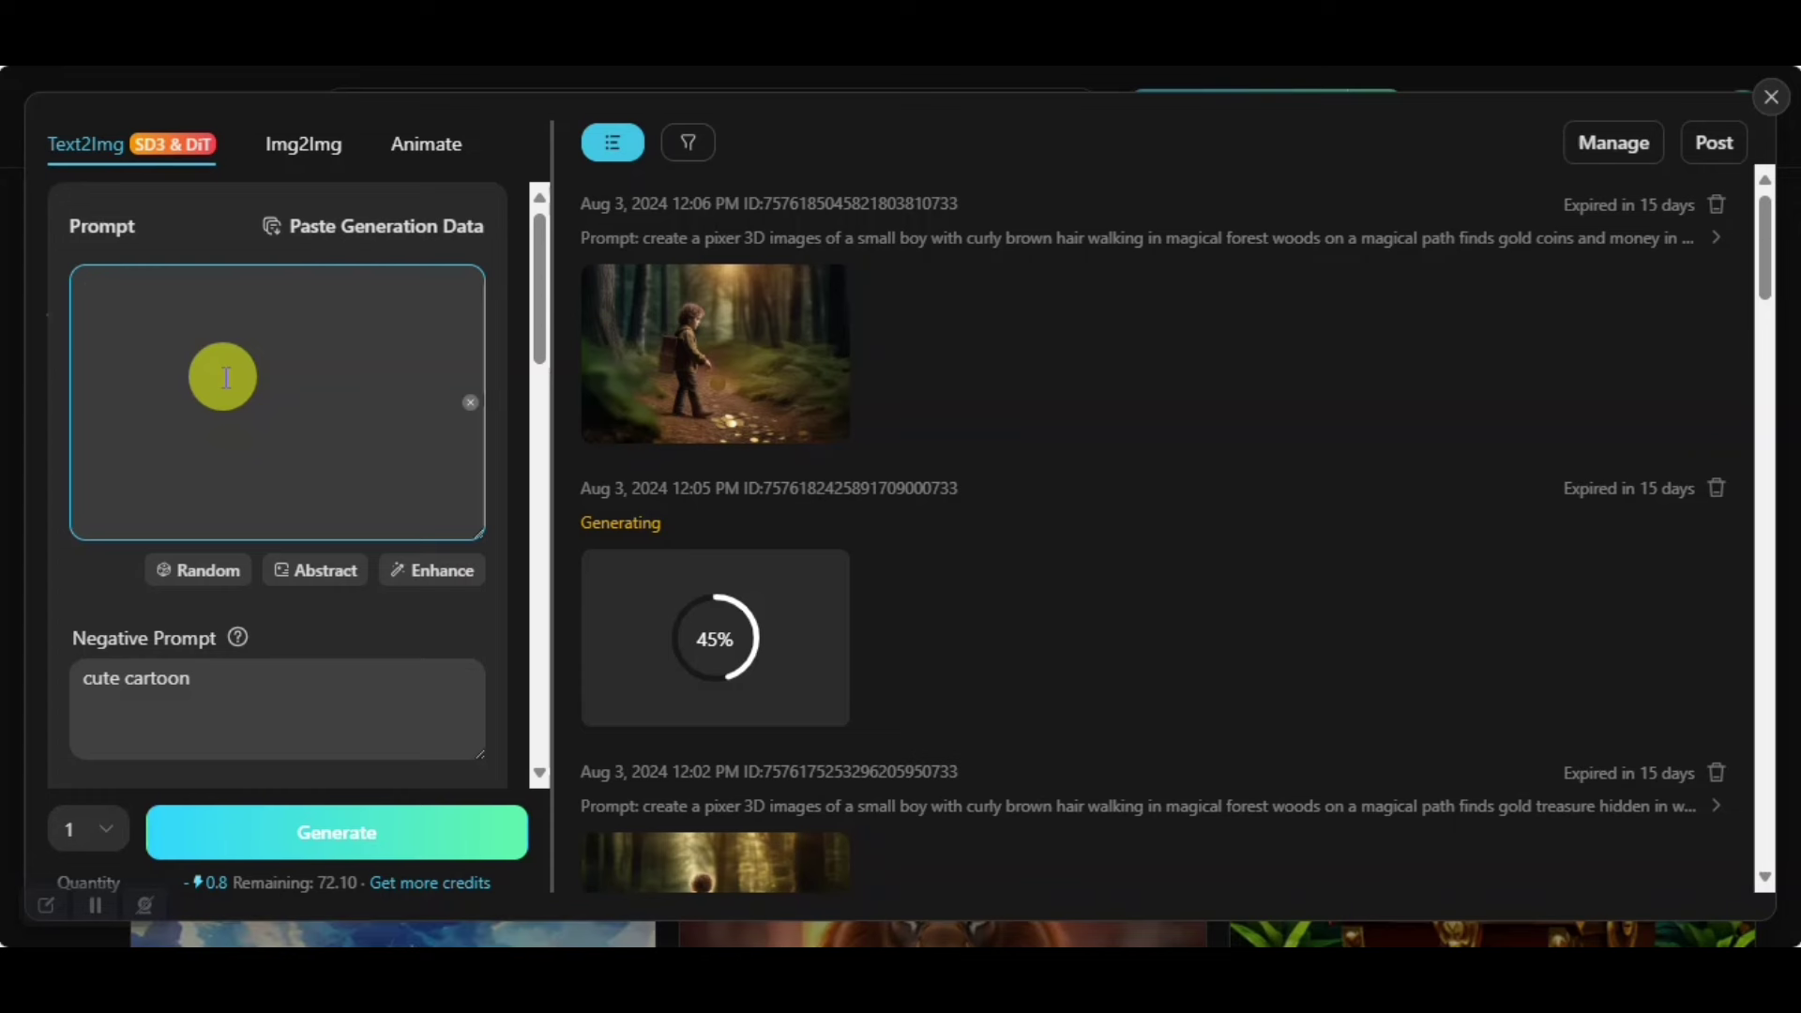
type("create a pixer 3D images of a small boy with curly brown hair walking in magical forest woods on a magical path finds gold coins and money in a box treasure hidden in woods")
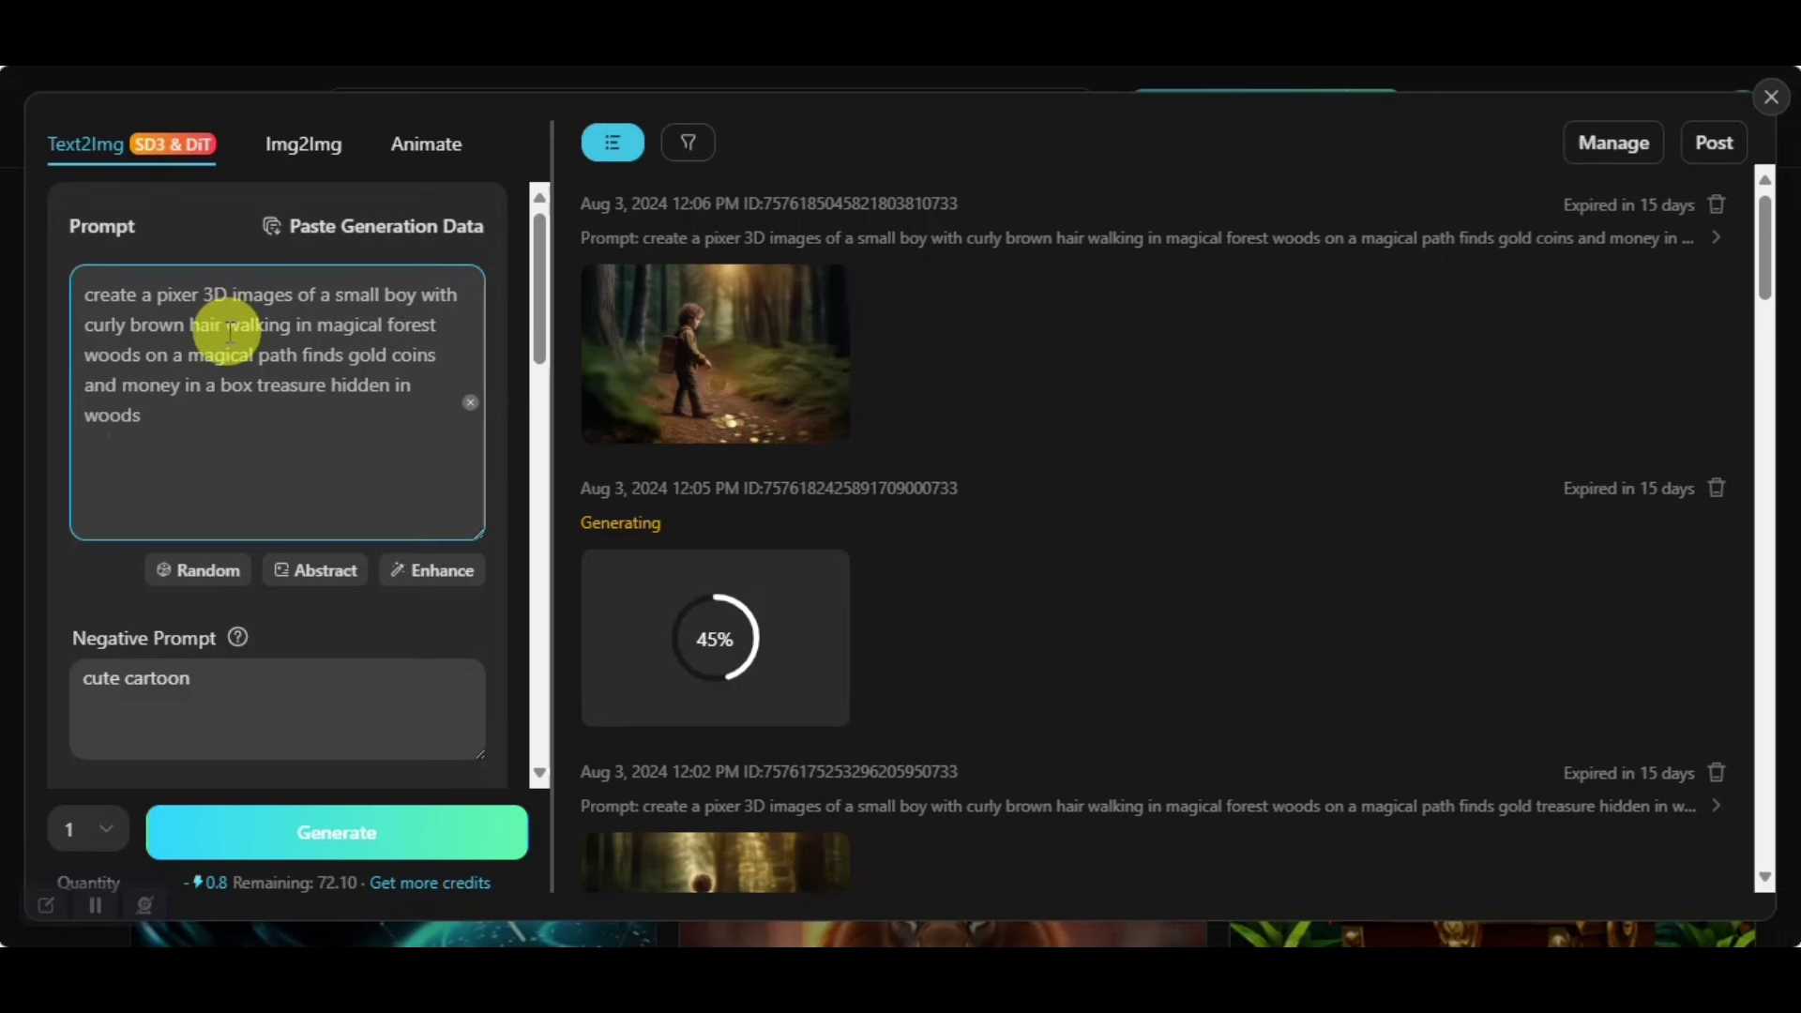
left_click_drag(1761, 232, 1773, 615)
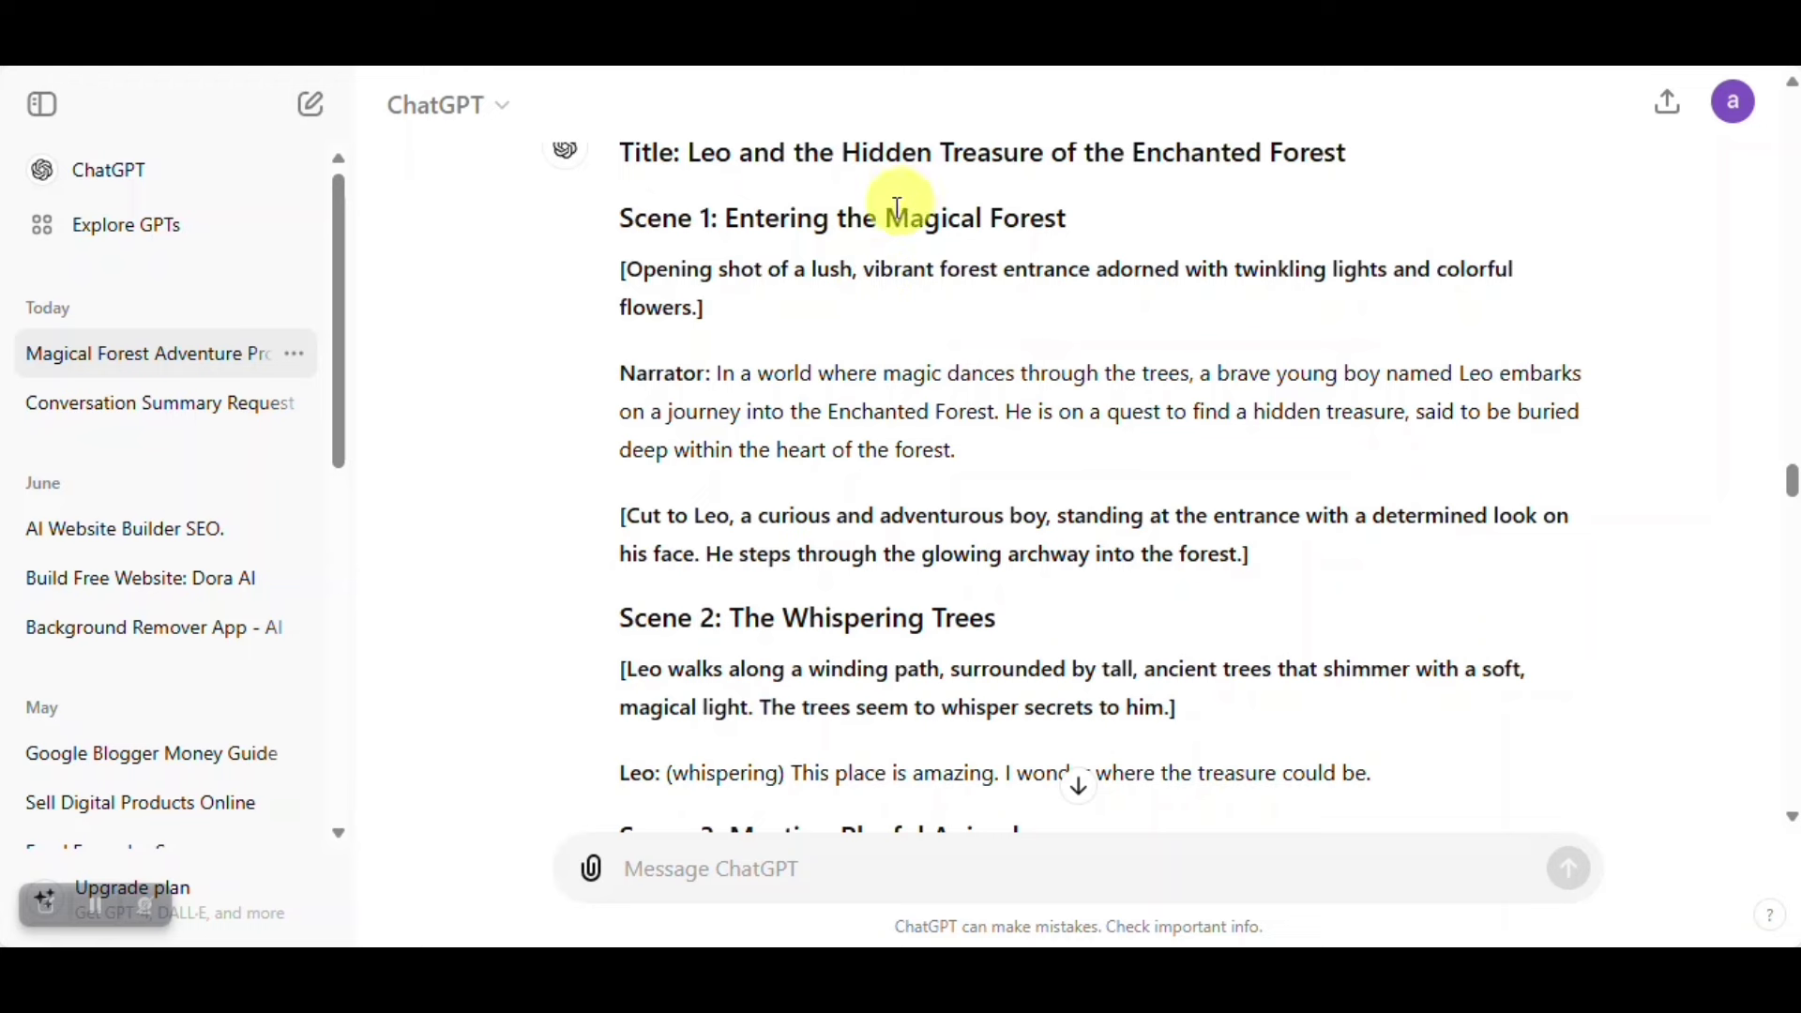
Switch to ChatGPT and review the scene headings of the hidden treasure story script, starting from "Scene 1: Entering the Magical Forest".
left_click_drag(887, 218, 1071, 223)
left_click_drag(1018, 618, 778, 619)
left_click_drag(1790, 475, 1790, 484)
left_click_drag(1053, 533, 857, 525)
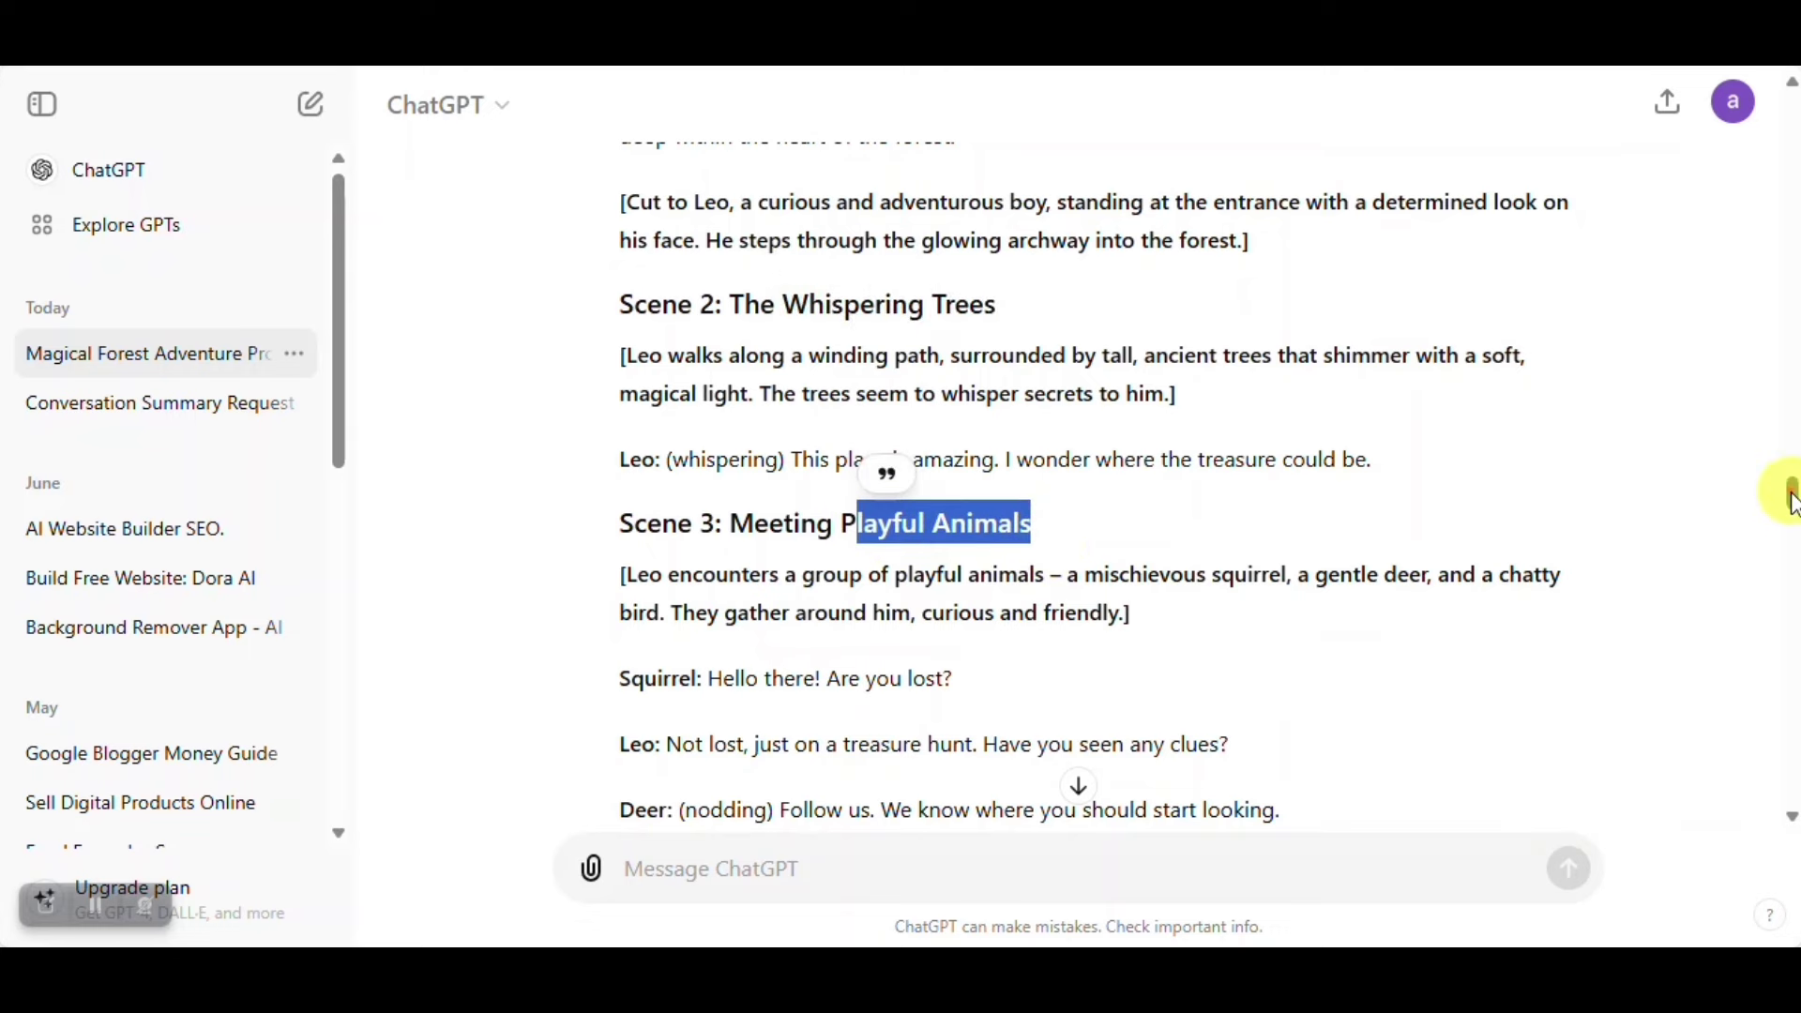
left_click_drag(1792, 497, 1773, 515)
left_click_drag(1027, 469, 820, 466)
left_click_drag(1090, 755, 964, 769)
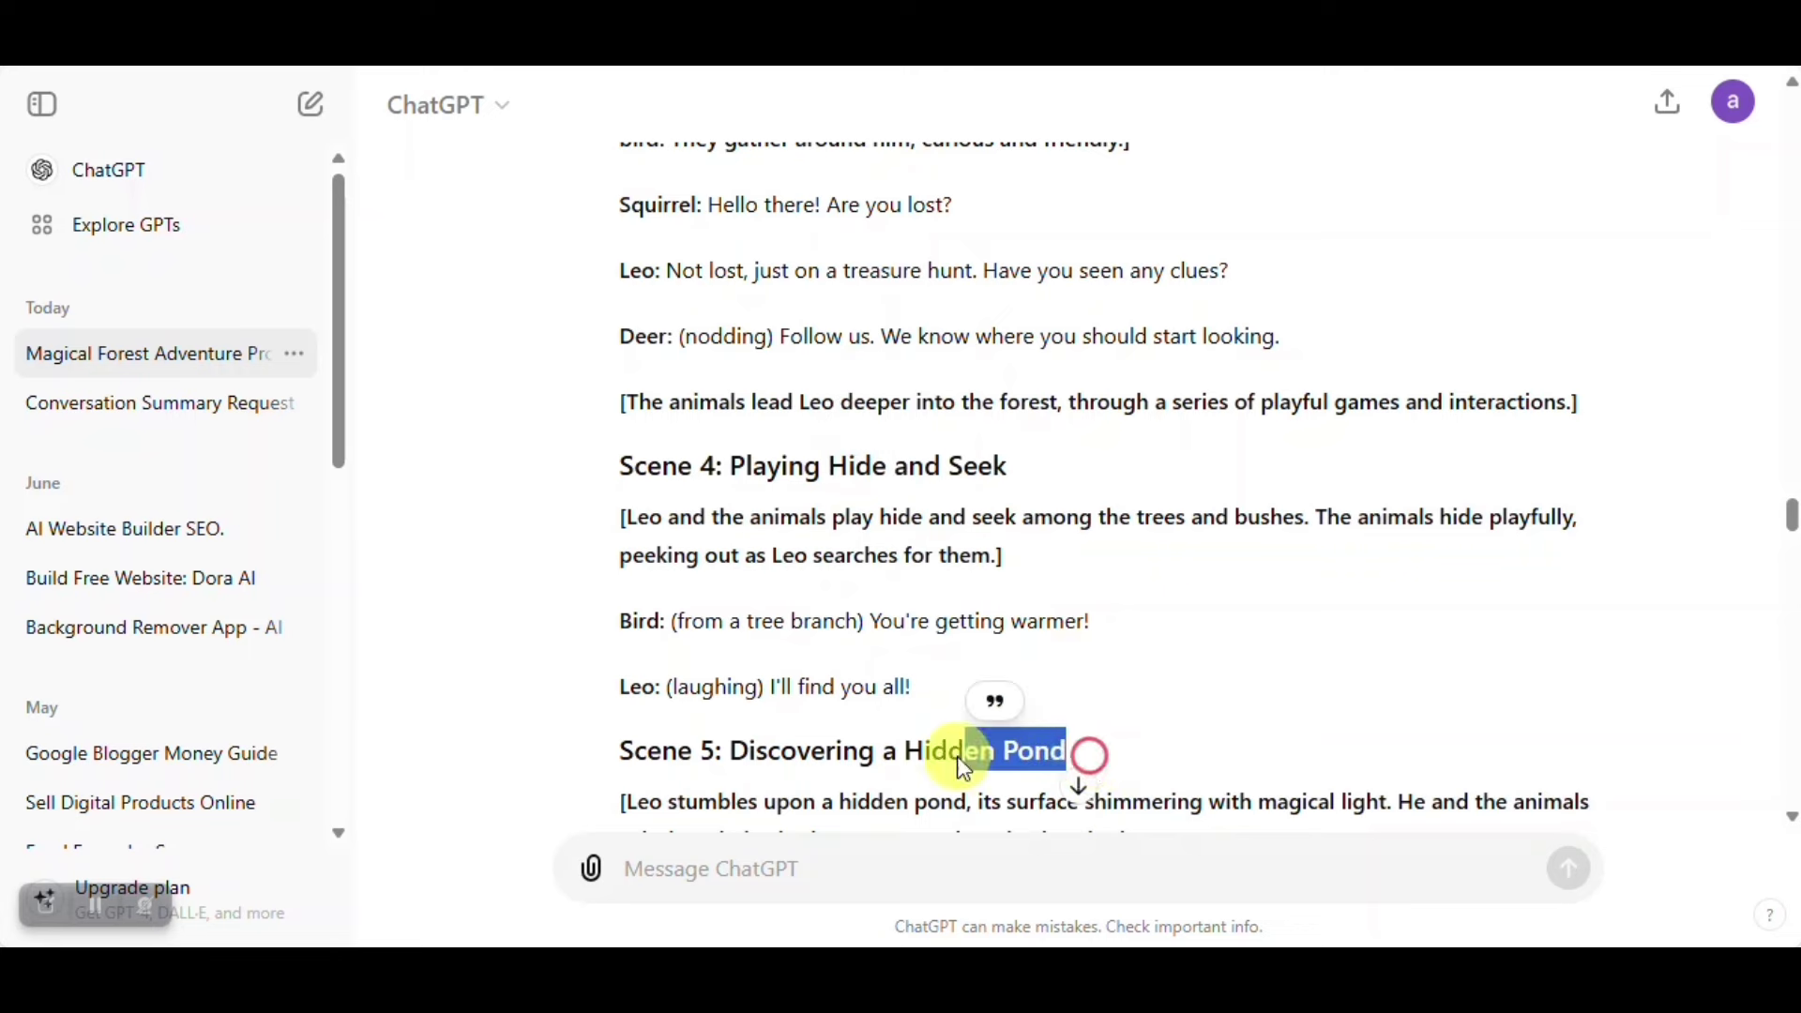
left_click_drag(1791, 522, 1792, 544)
left_click_drag(1036, 494, 887, 500)
left_click_drag(1032, 786, 857, 786)
left_click_drag(1791, 531, 1791, 552)
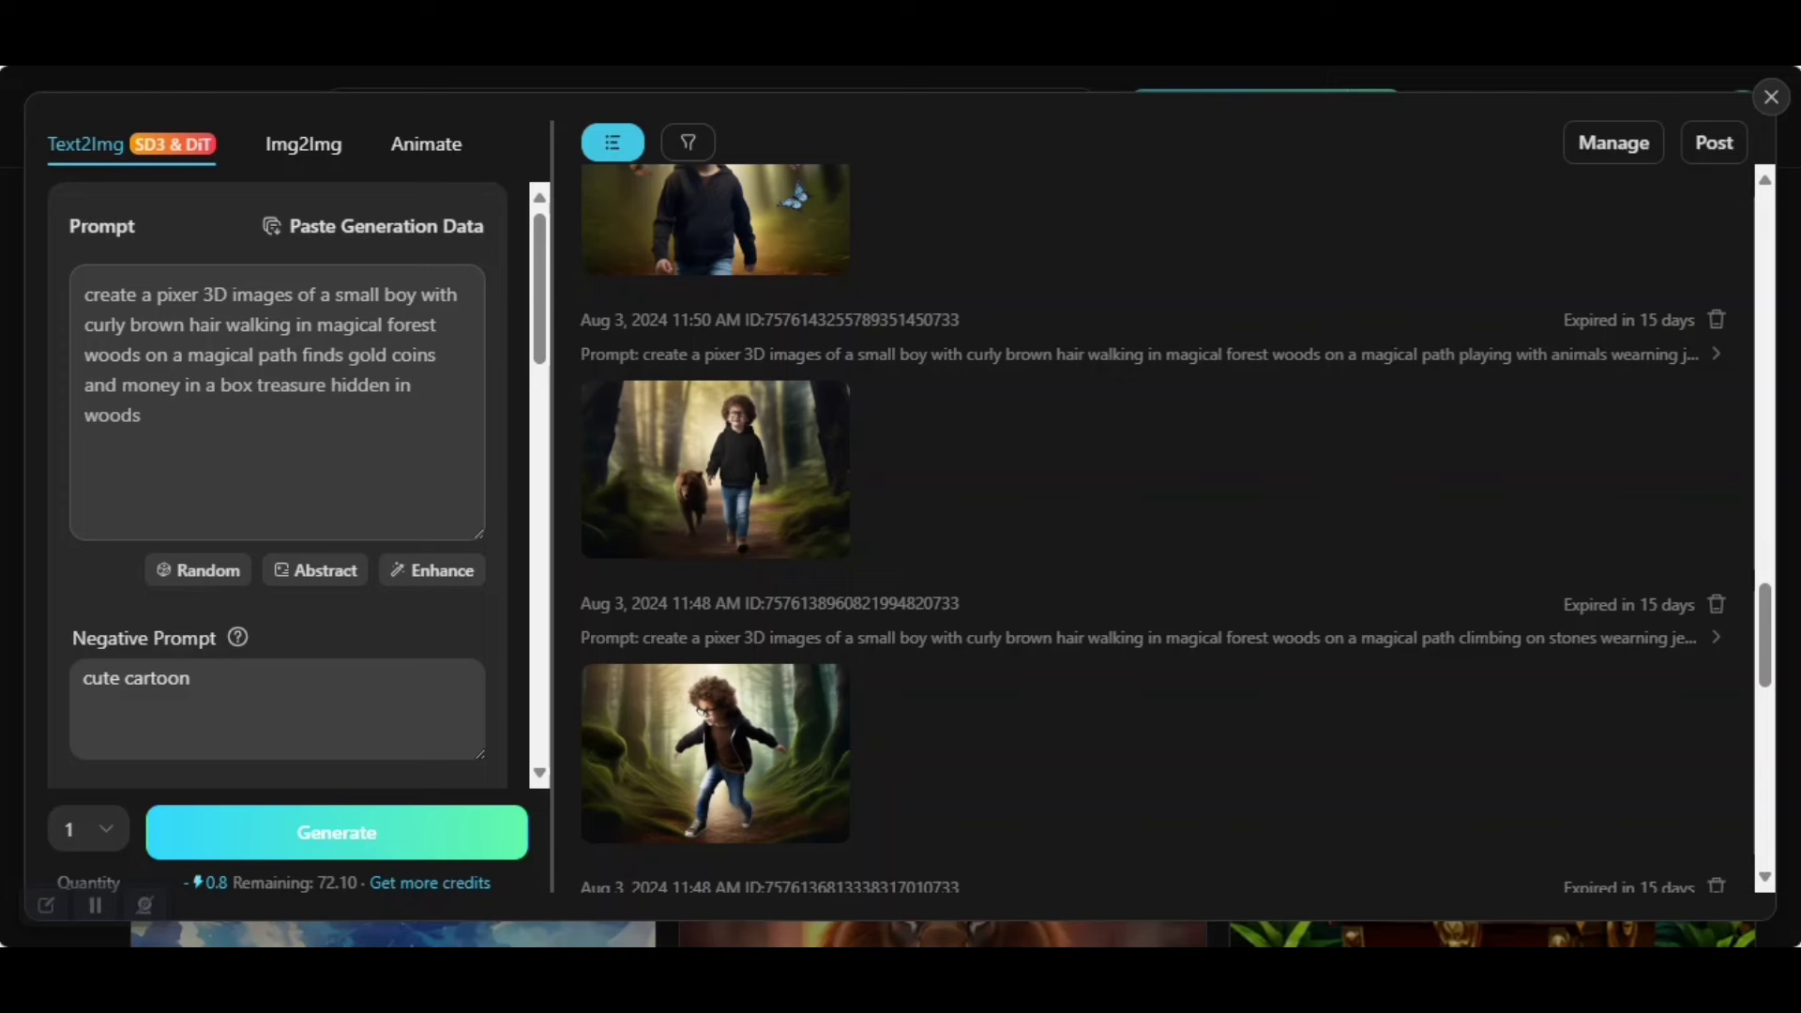
Return to TensorArt and generate one Landscape image from the prompt about the boy finding gold coins.
left_click(276, 329)
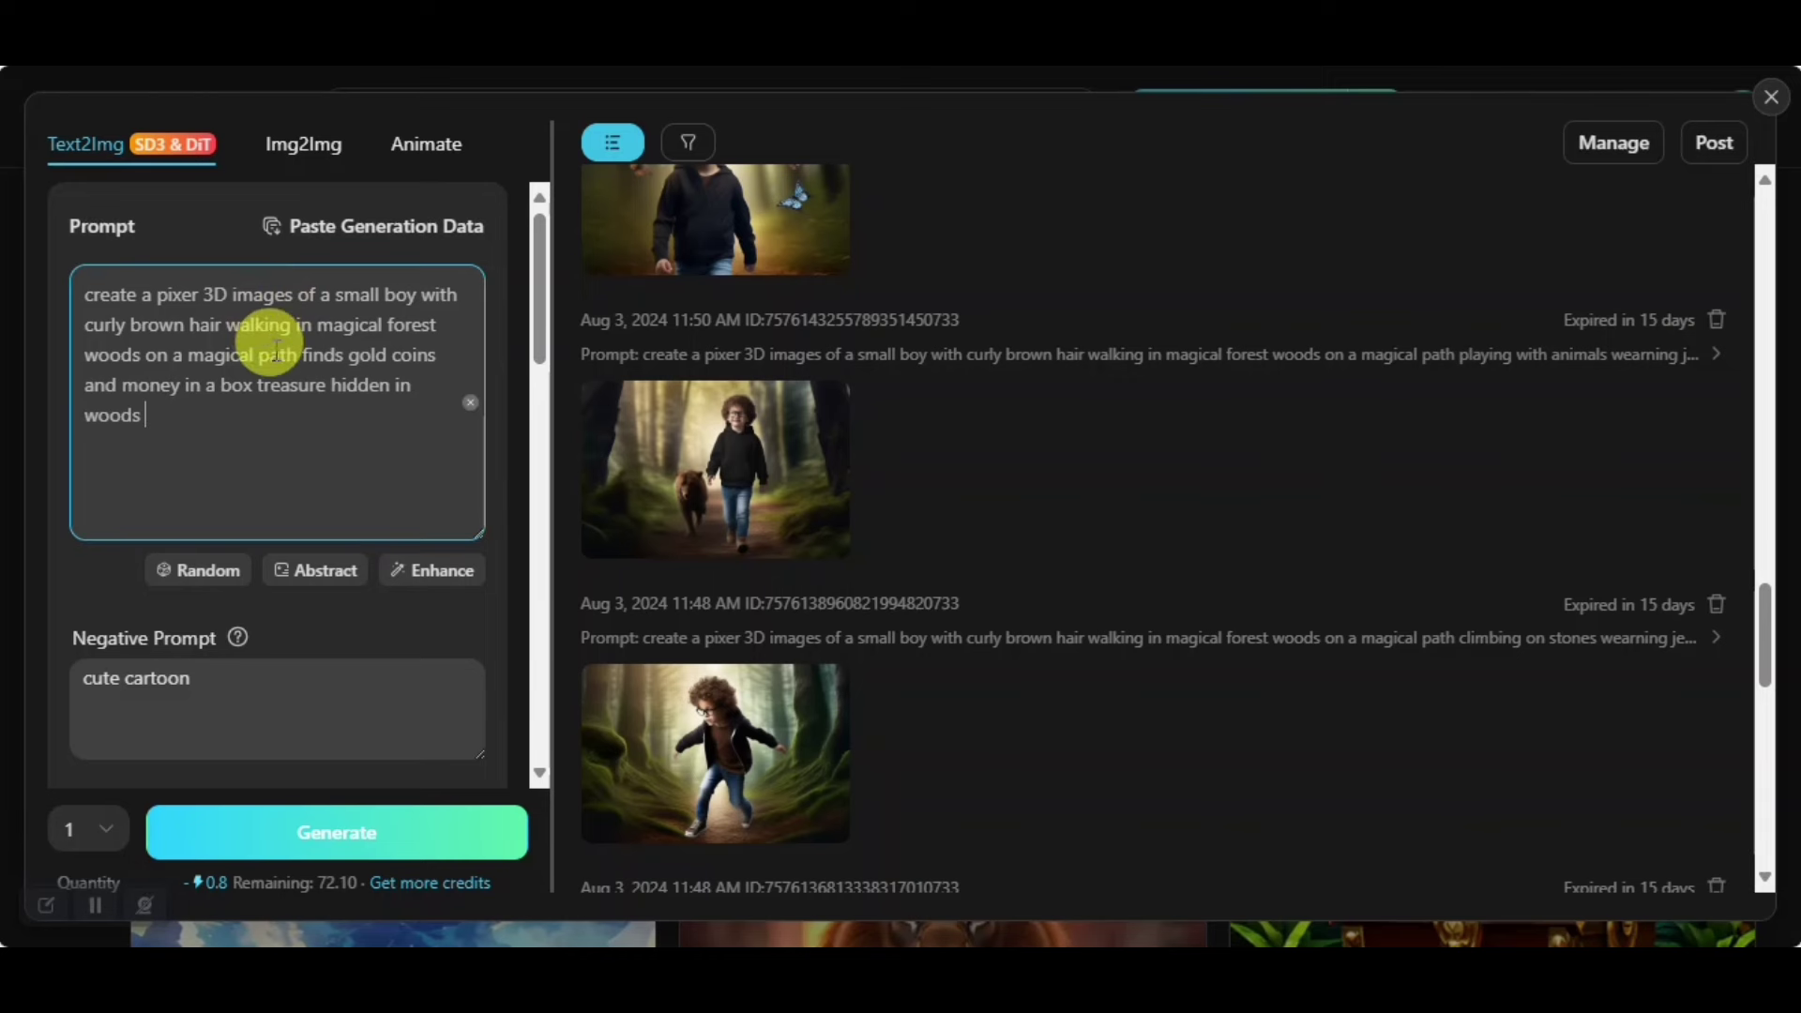
left_click_drag(305, 355, 378, 394)
left_click(347, 345)
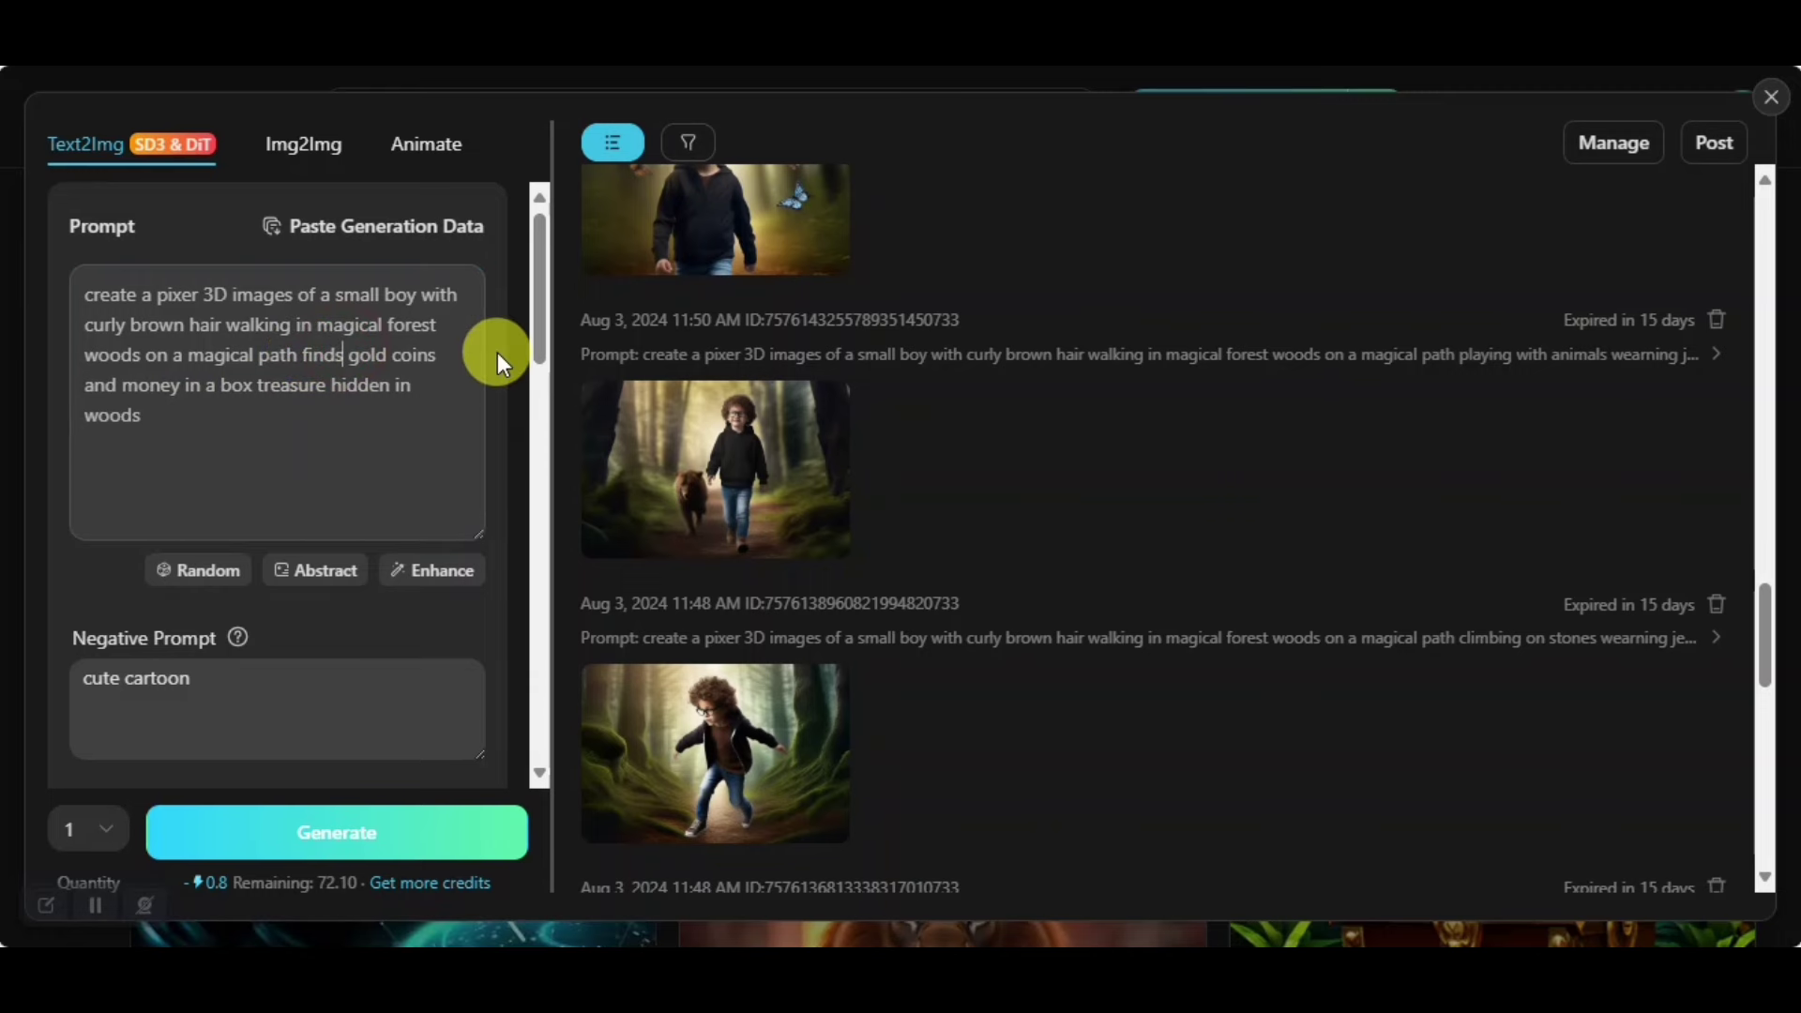
left_click_drag(543, 334, 532, 583)
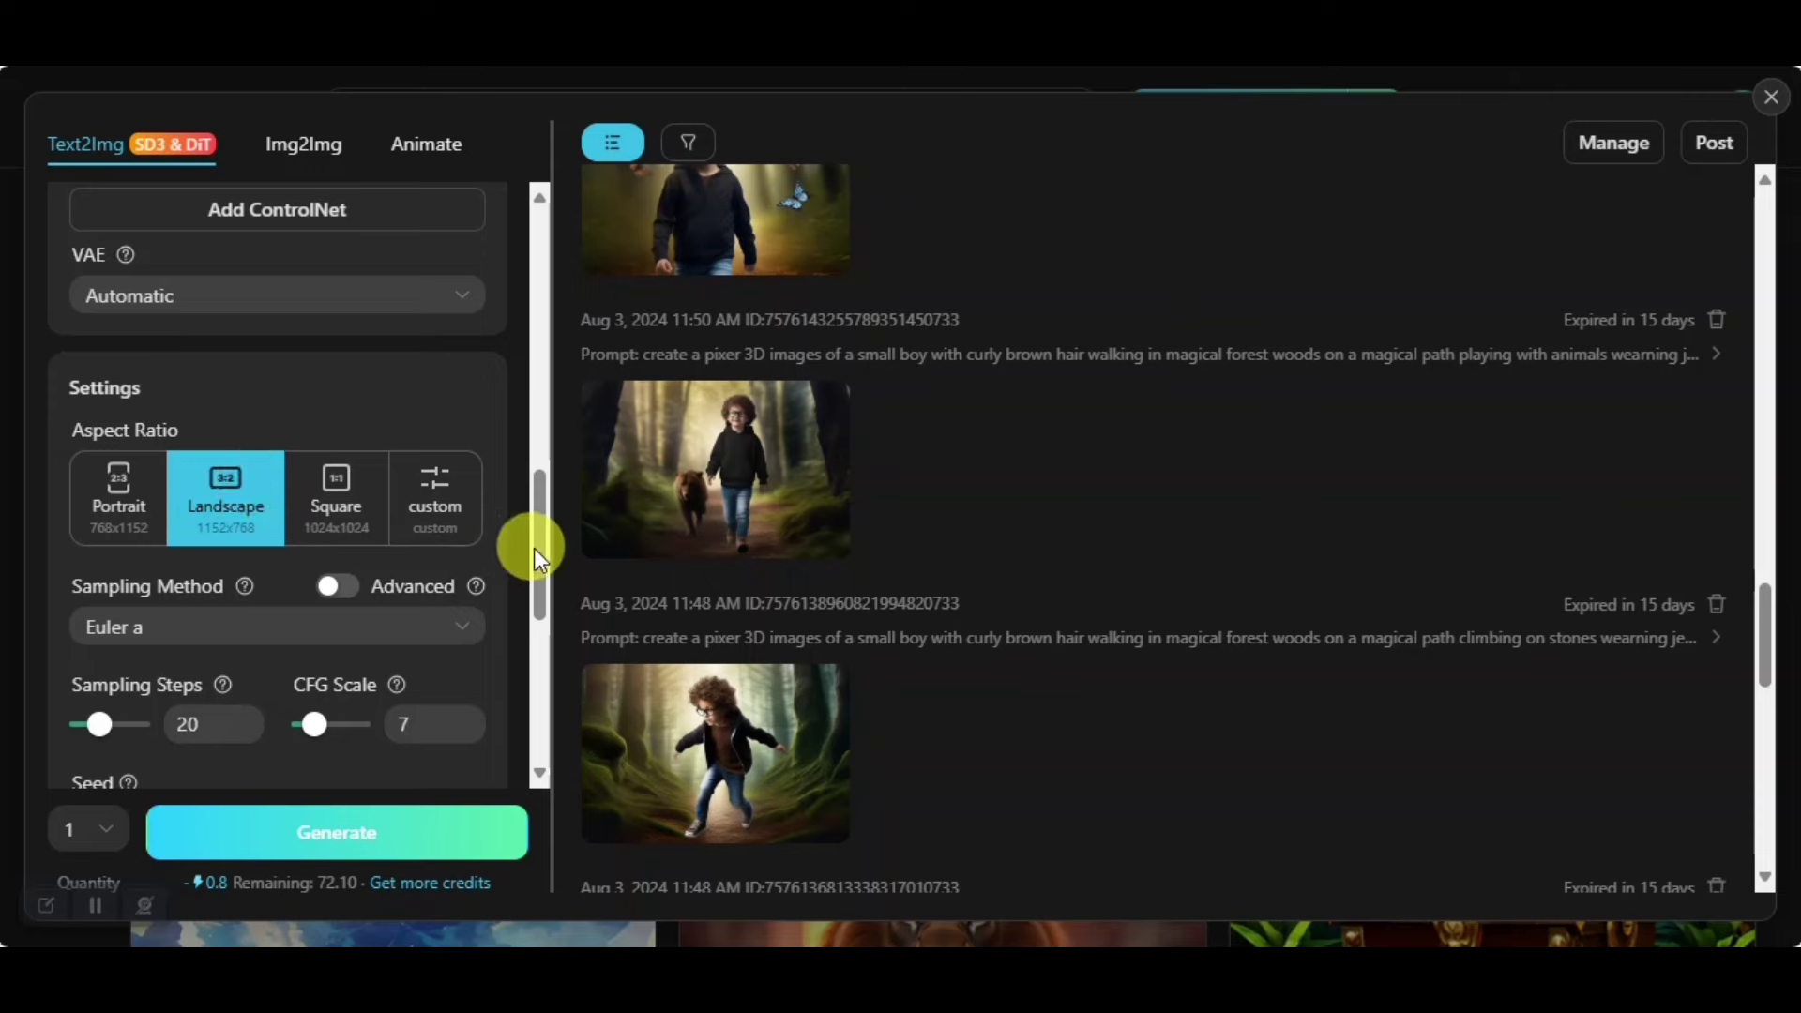
left_click_drag(540, 555, 540, 705)
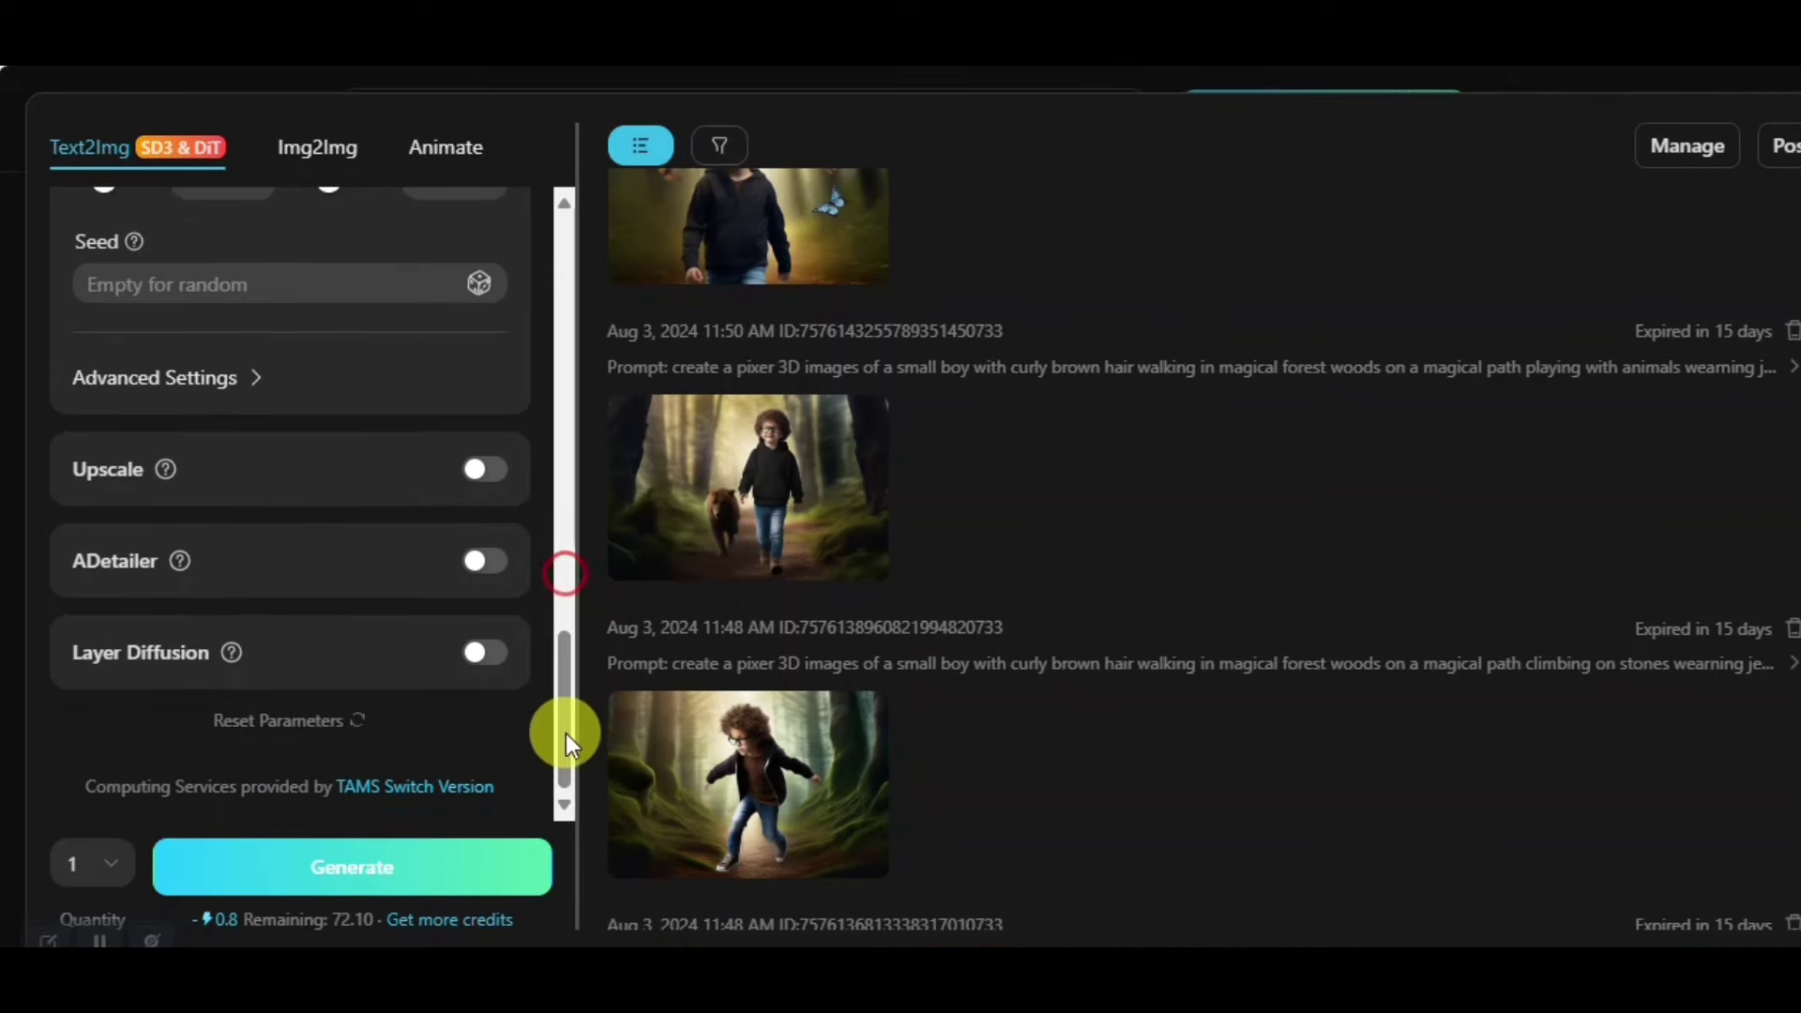
left_click(368, 869)
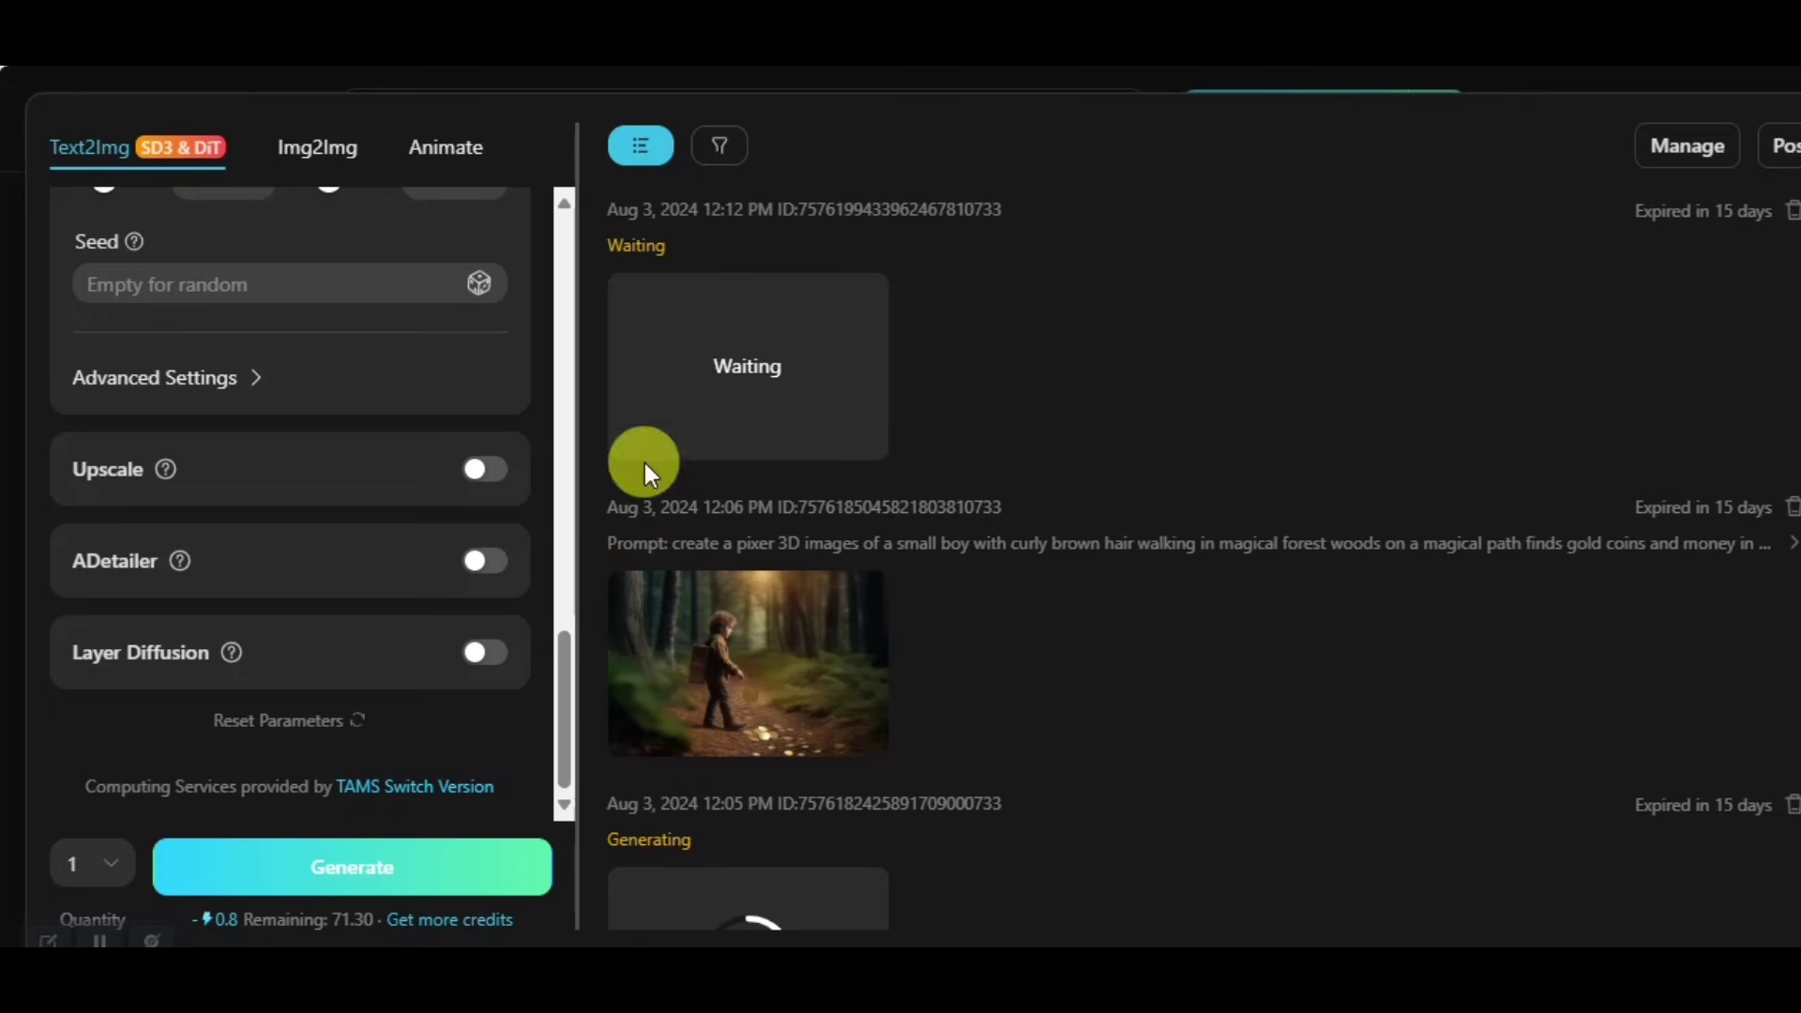
Replace the prompt's ending "gold coins and money in a box treasure hidden in woods" with "playing with animals".
left_click_drag(561, 662, 566, 238)
left_click(361, 367)
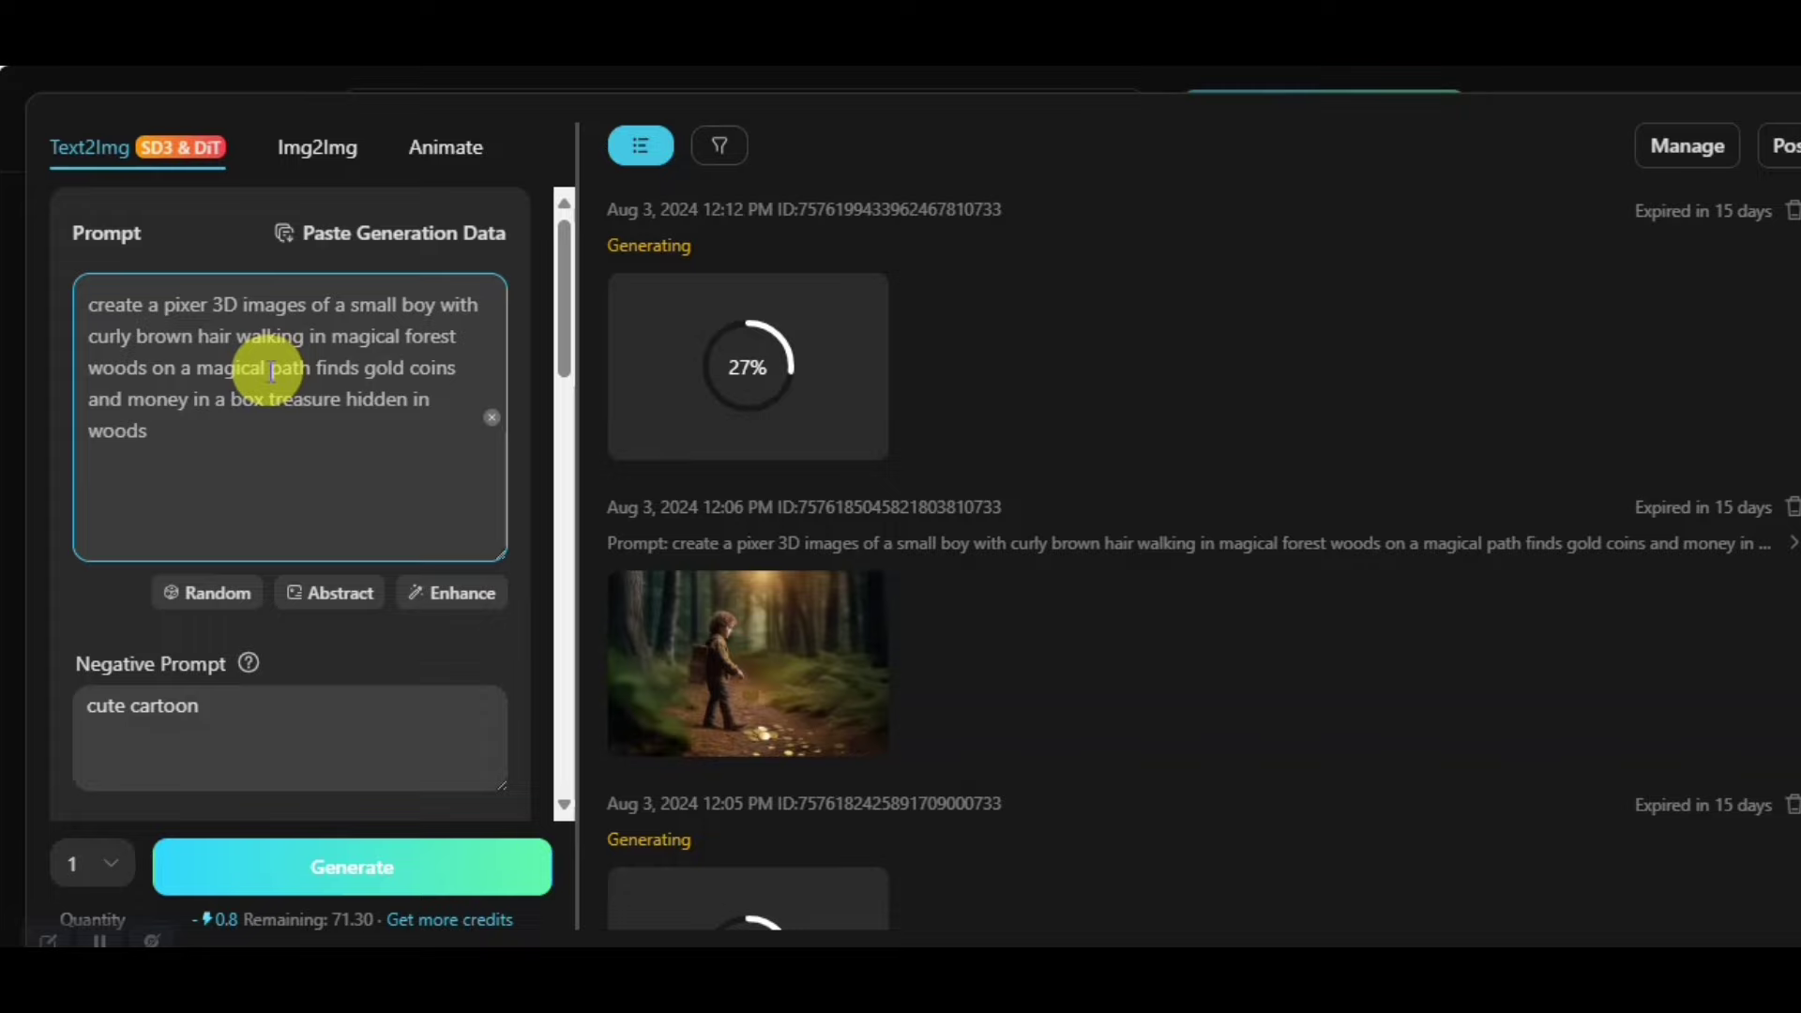
left_click_drag(377, 366, 676, 430)
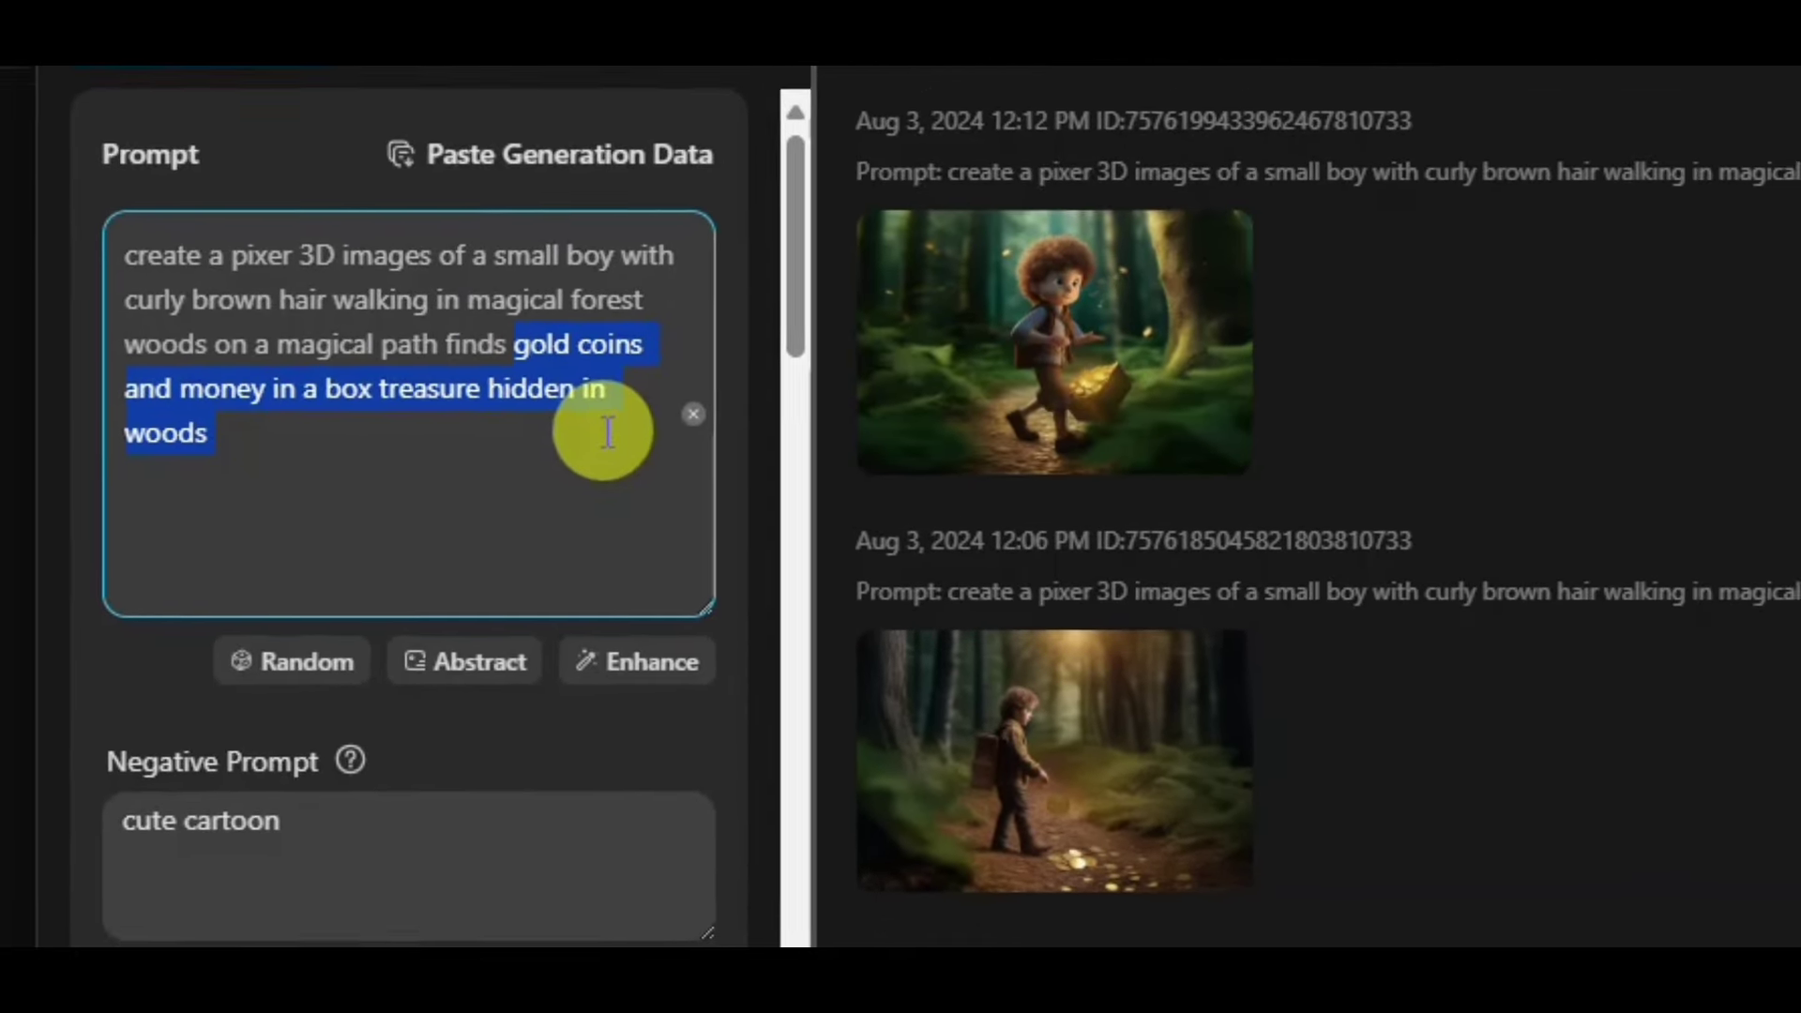
type("walki")
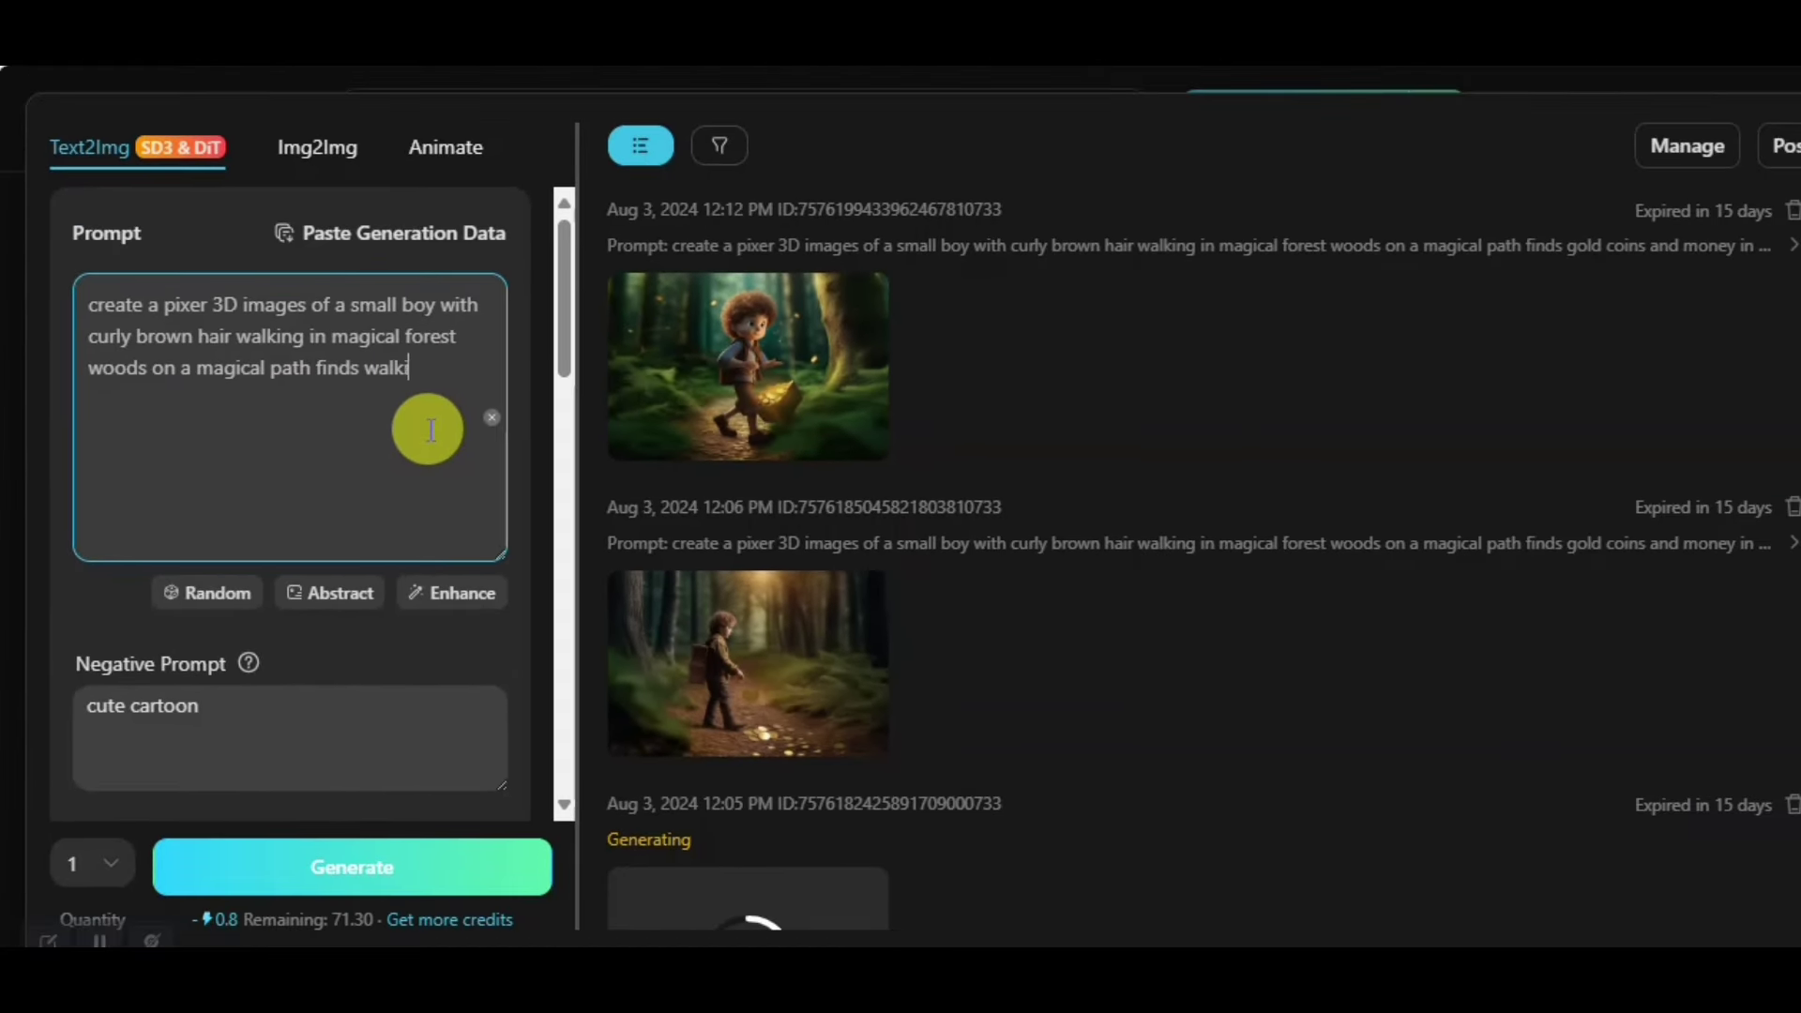
key("BackSpace")
type("playing with animals")
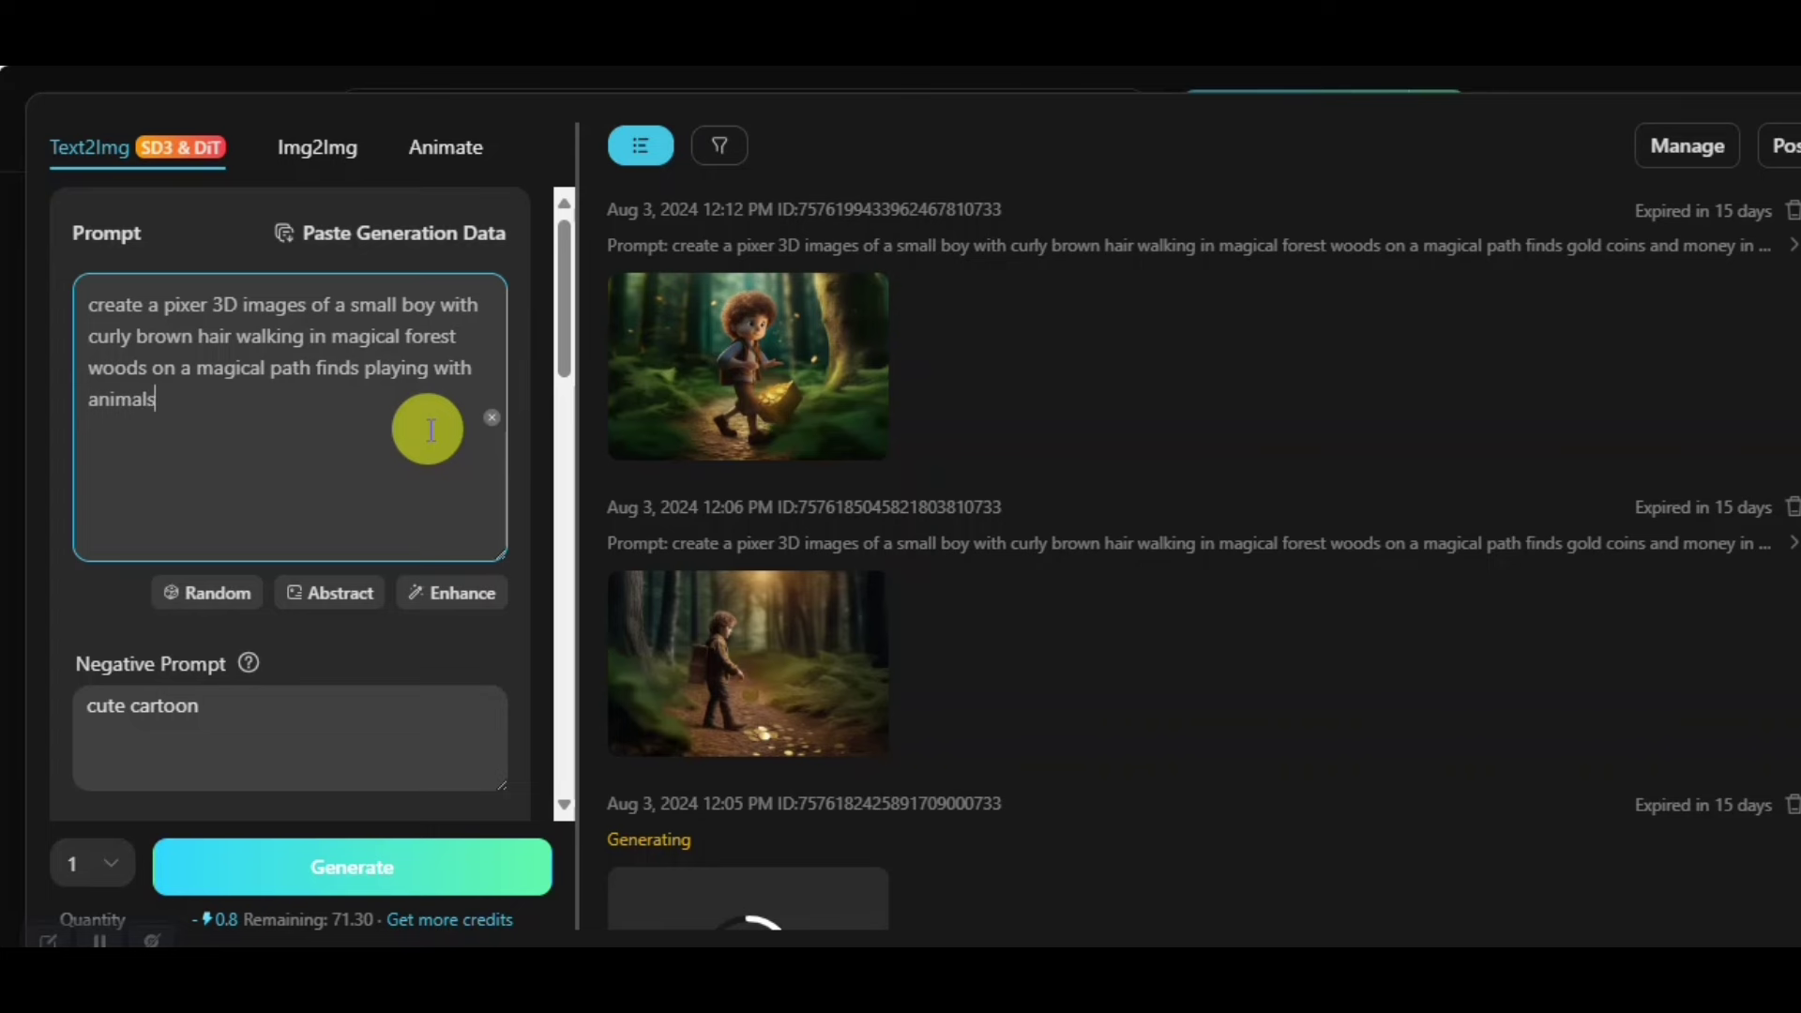
Preview the newly generated image of the boy with the gold-filled box, download it and close the preview.
mouse_move(764, 319)
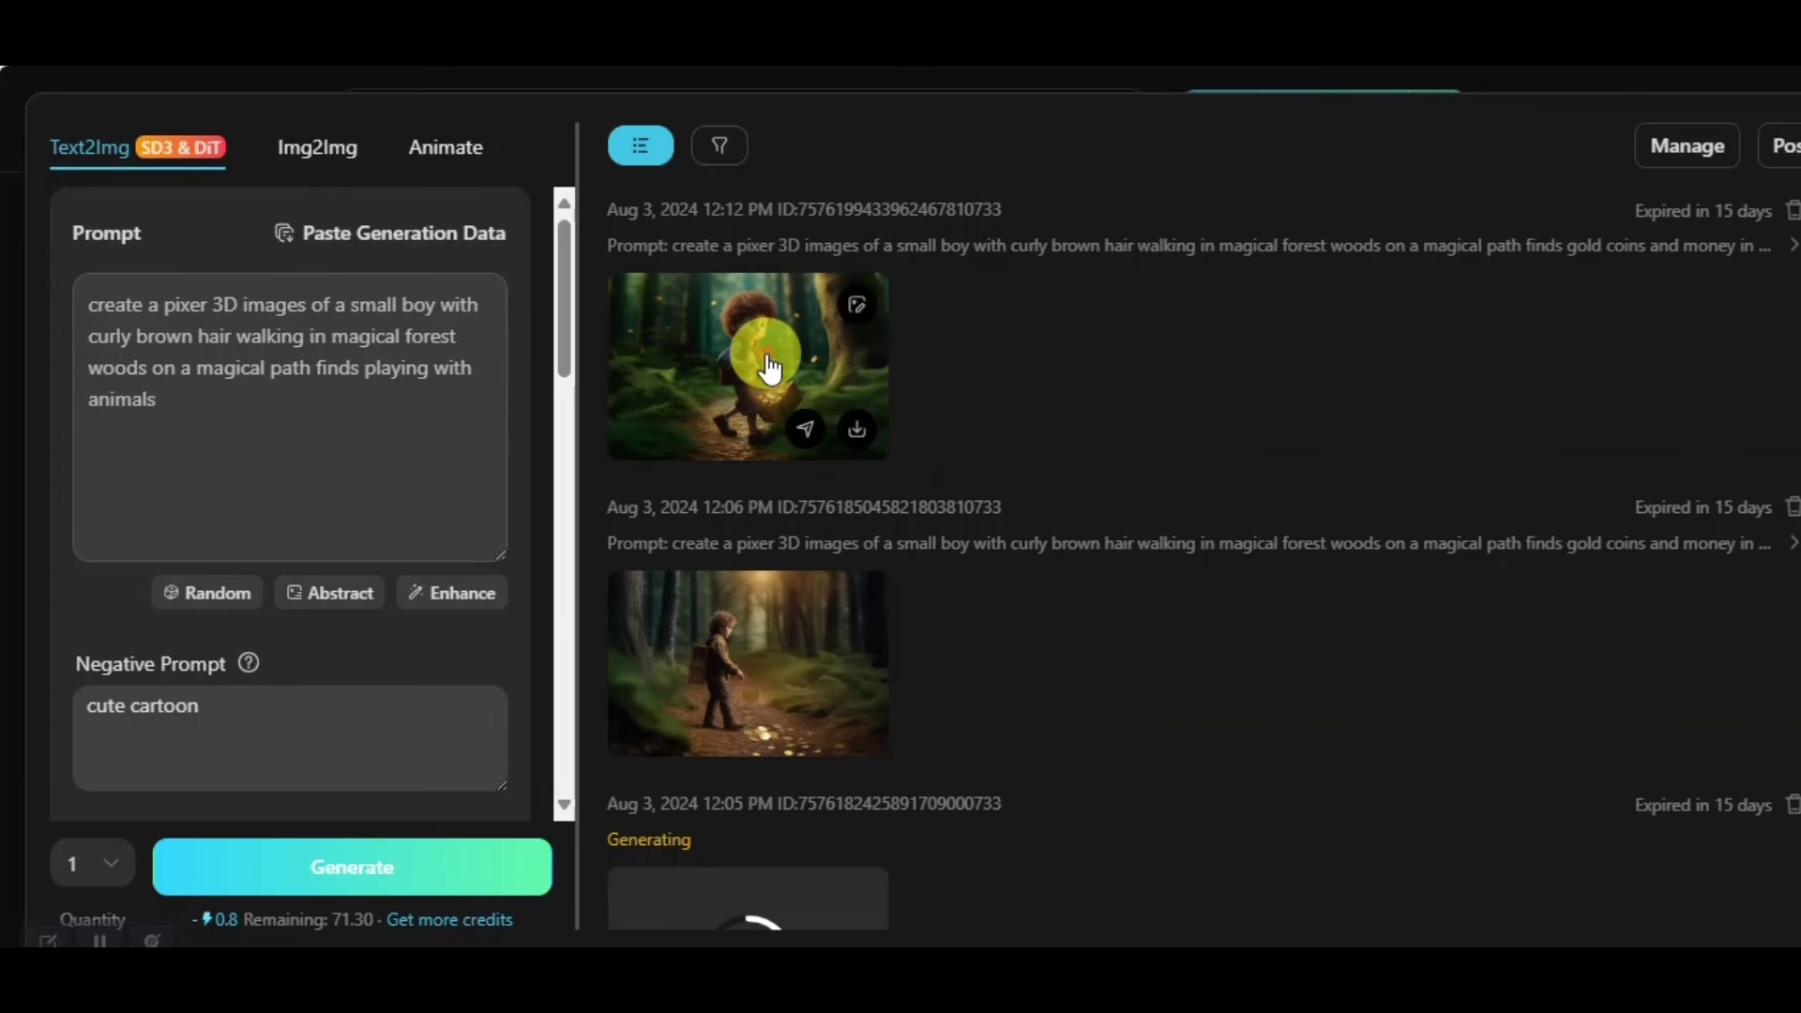
left_click(769, 368)
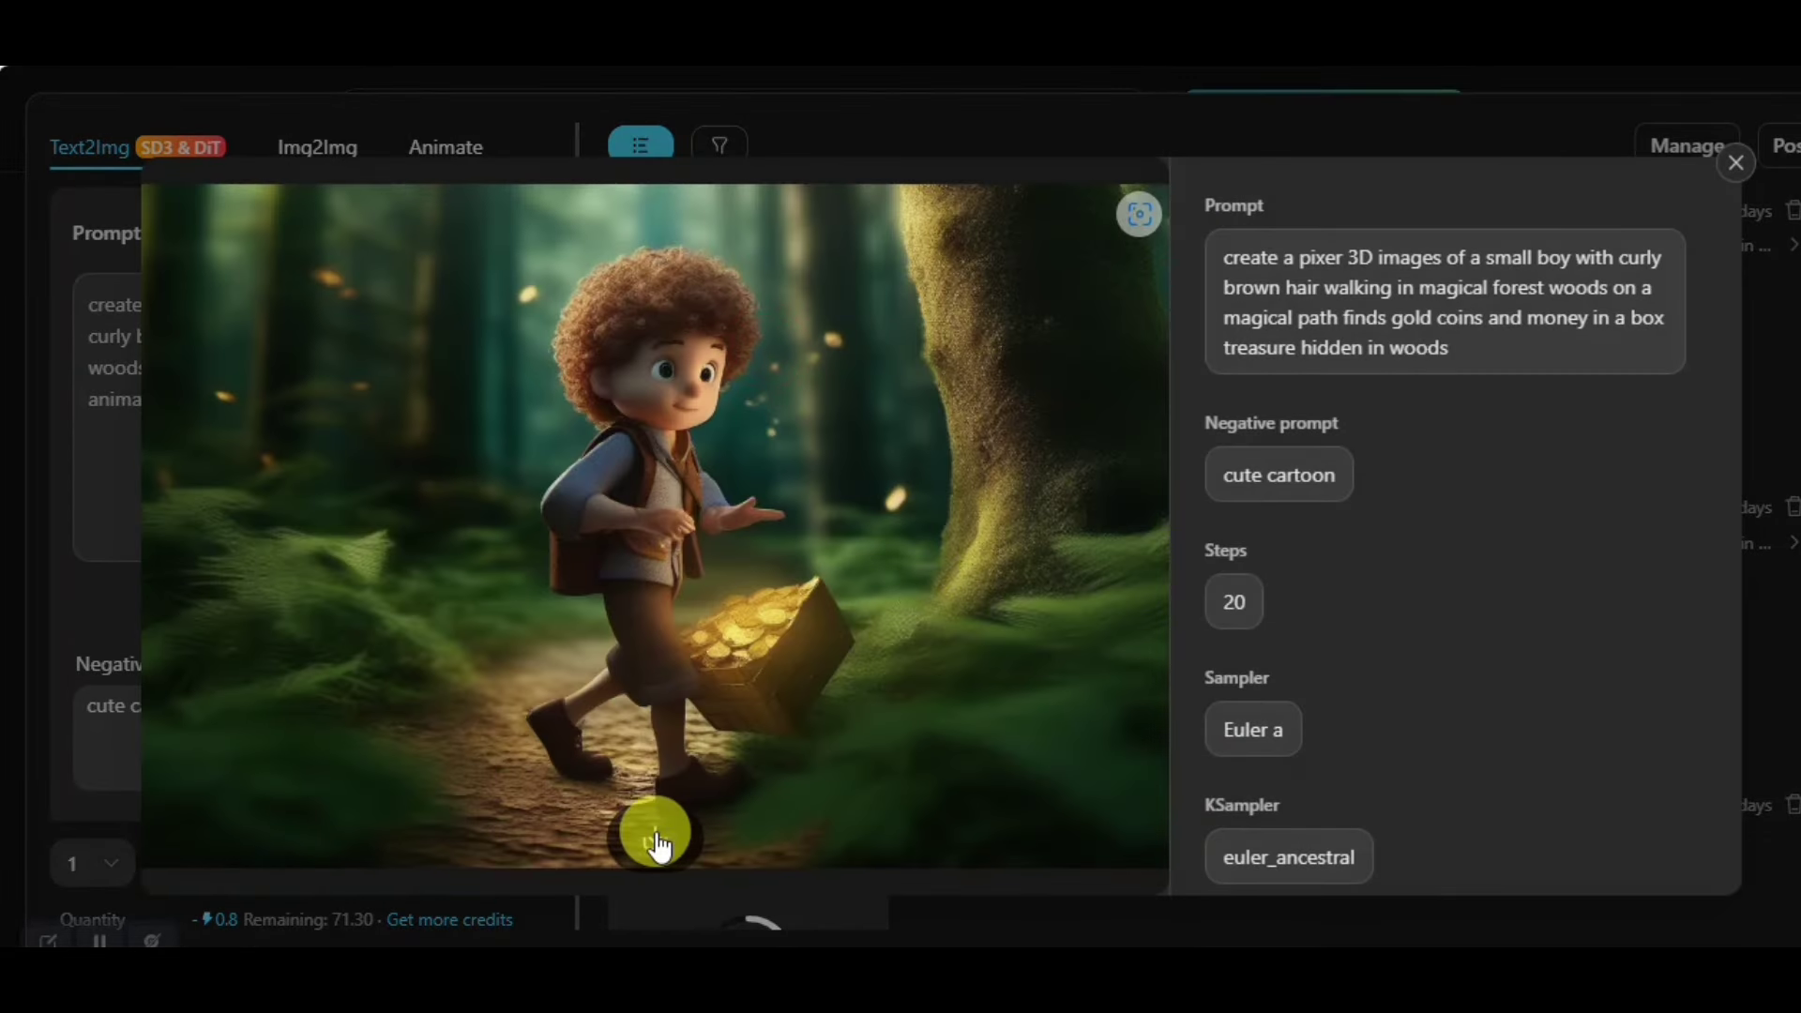
left_click(655, 837)
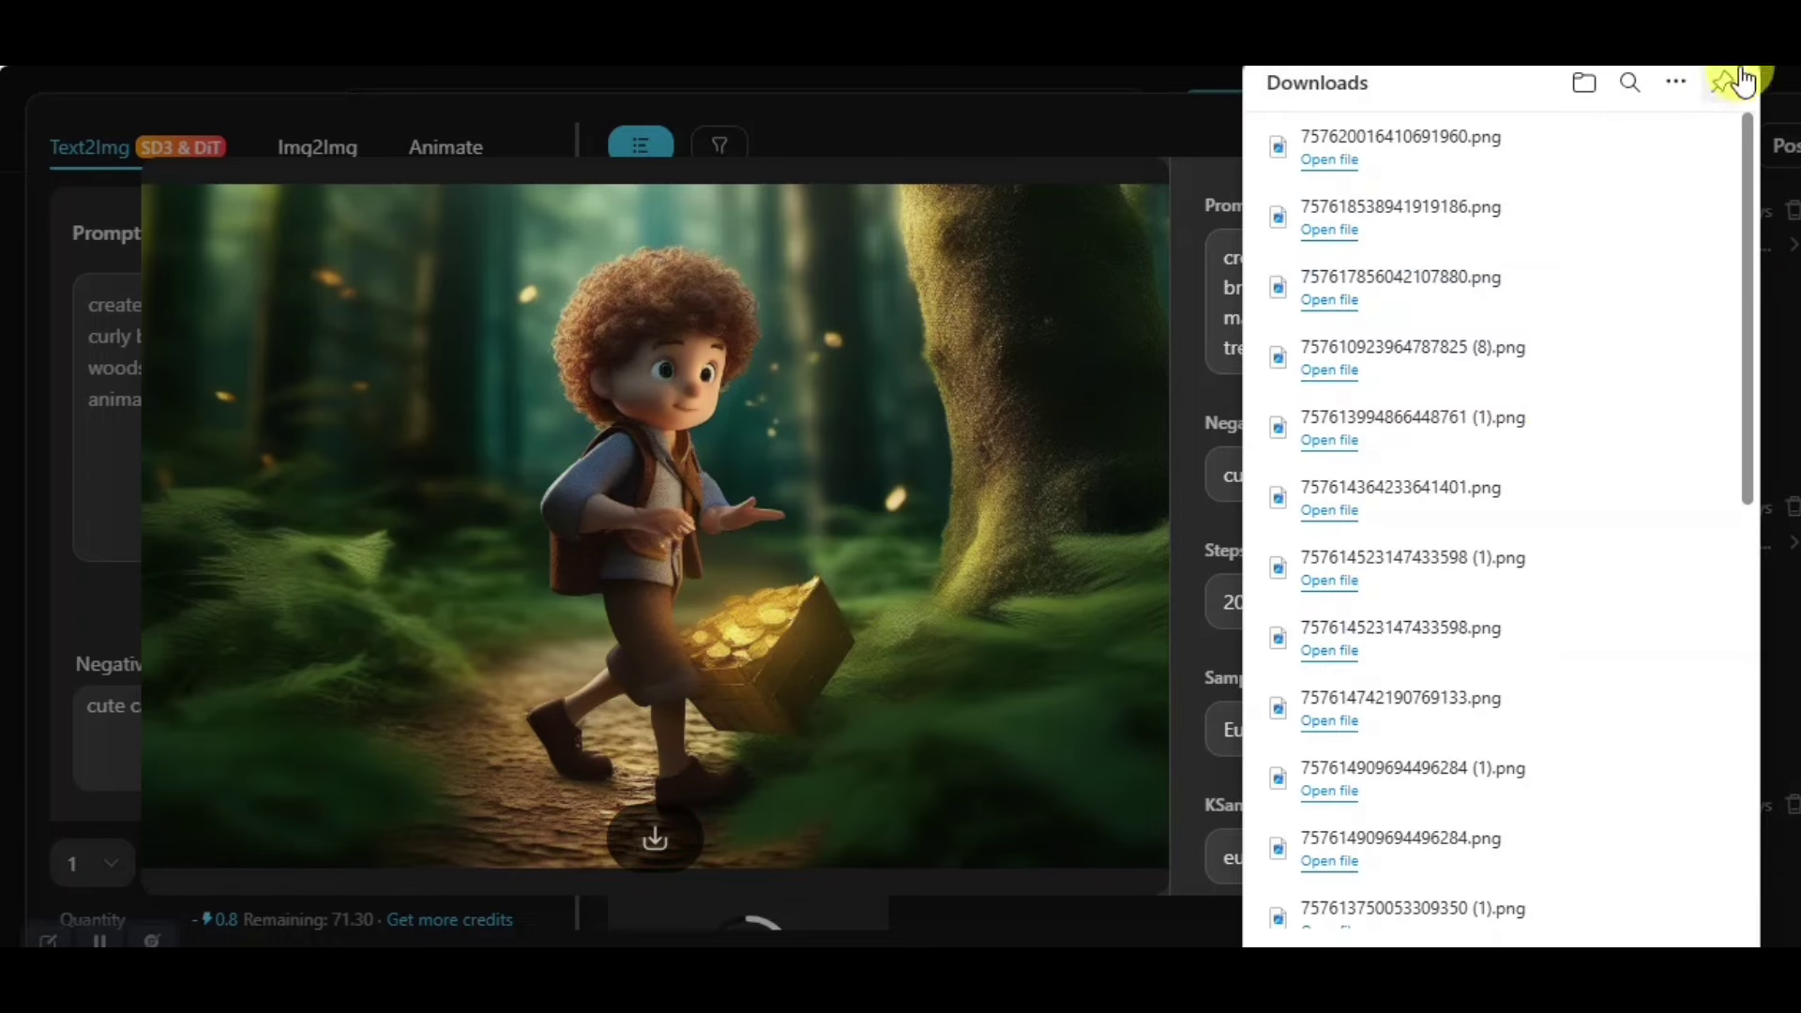
left_click(1782, 353)
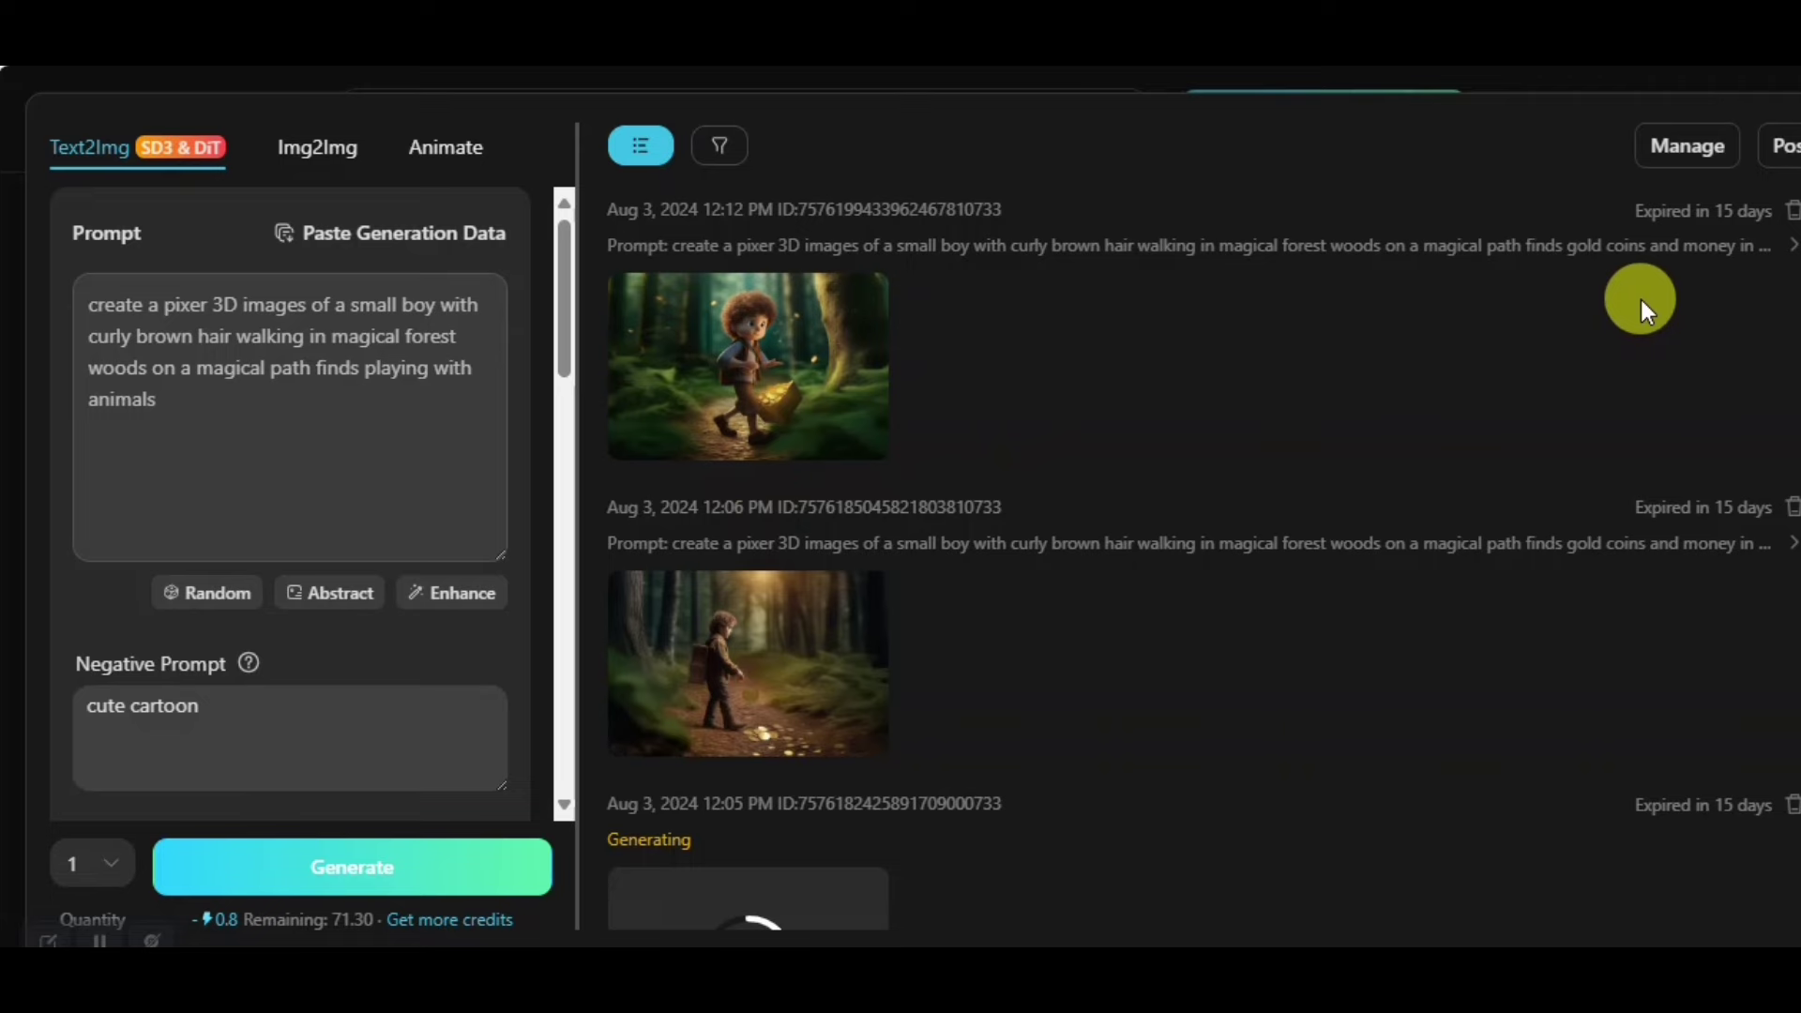
left_click(769, 394)
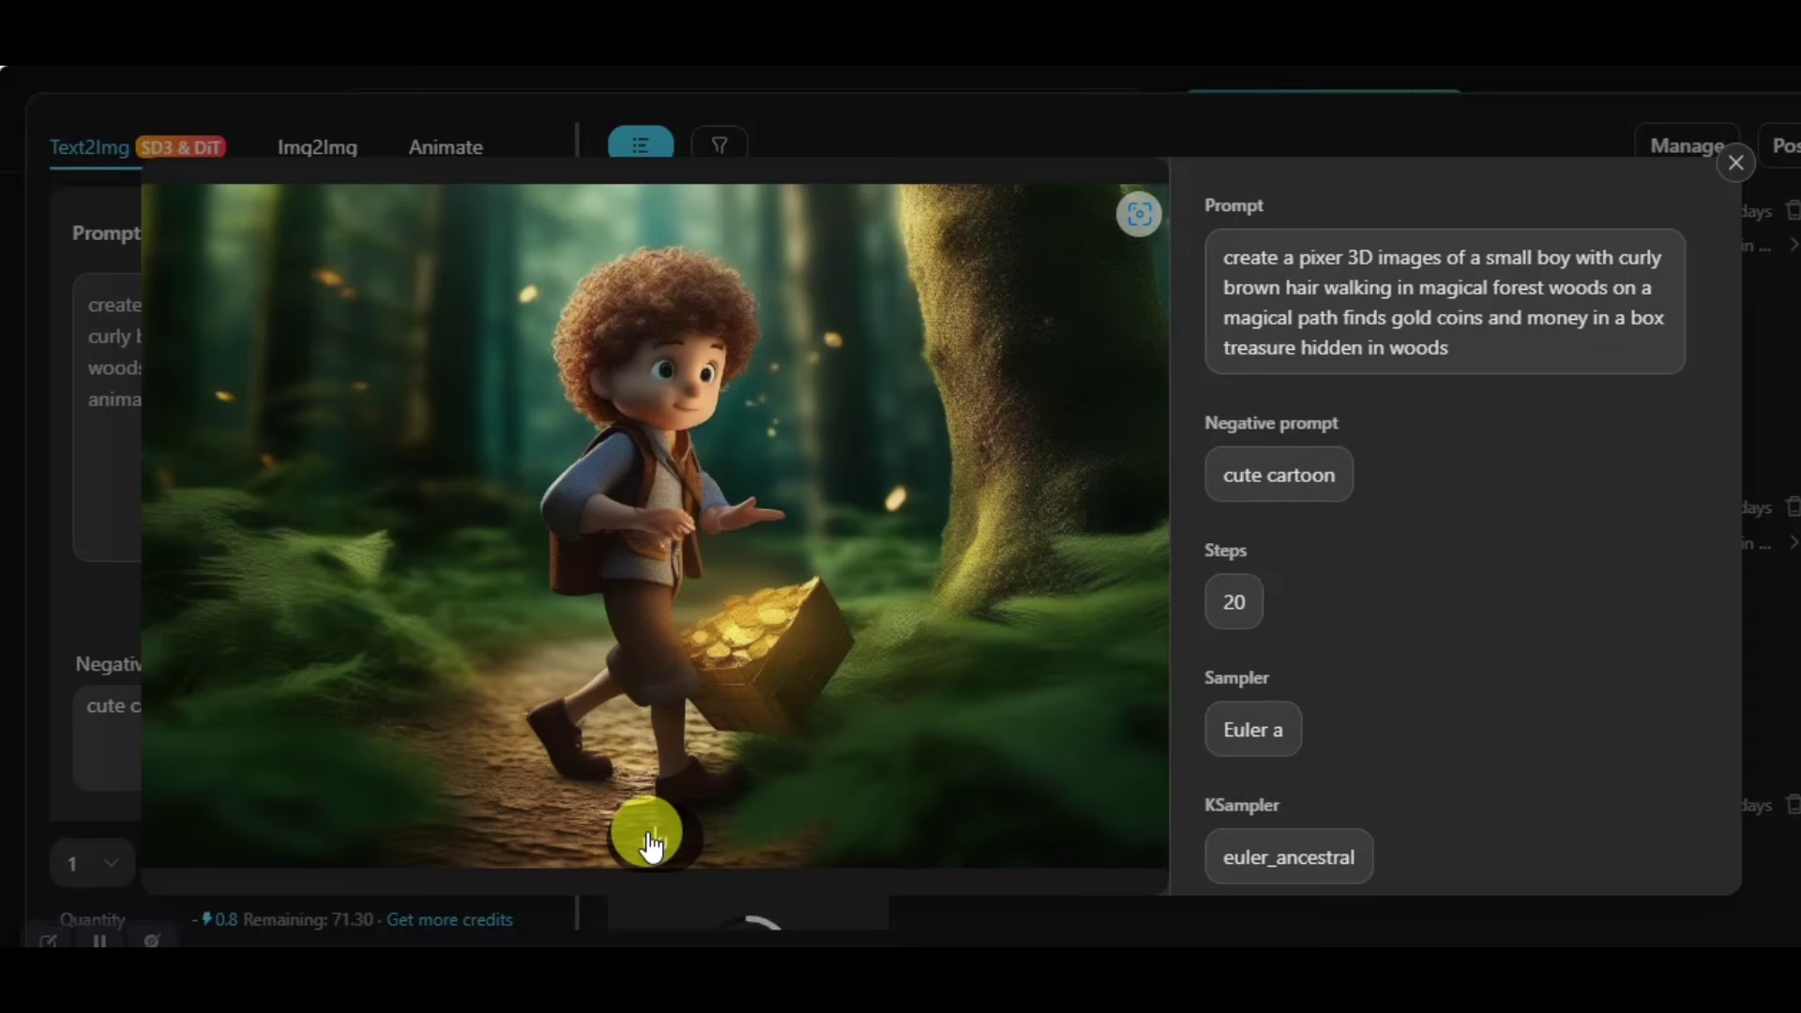
left_click(1742, 176)
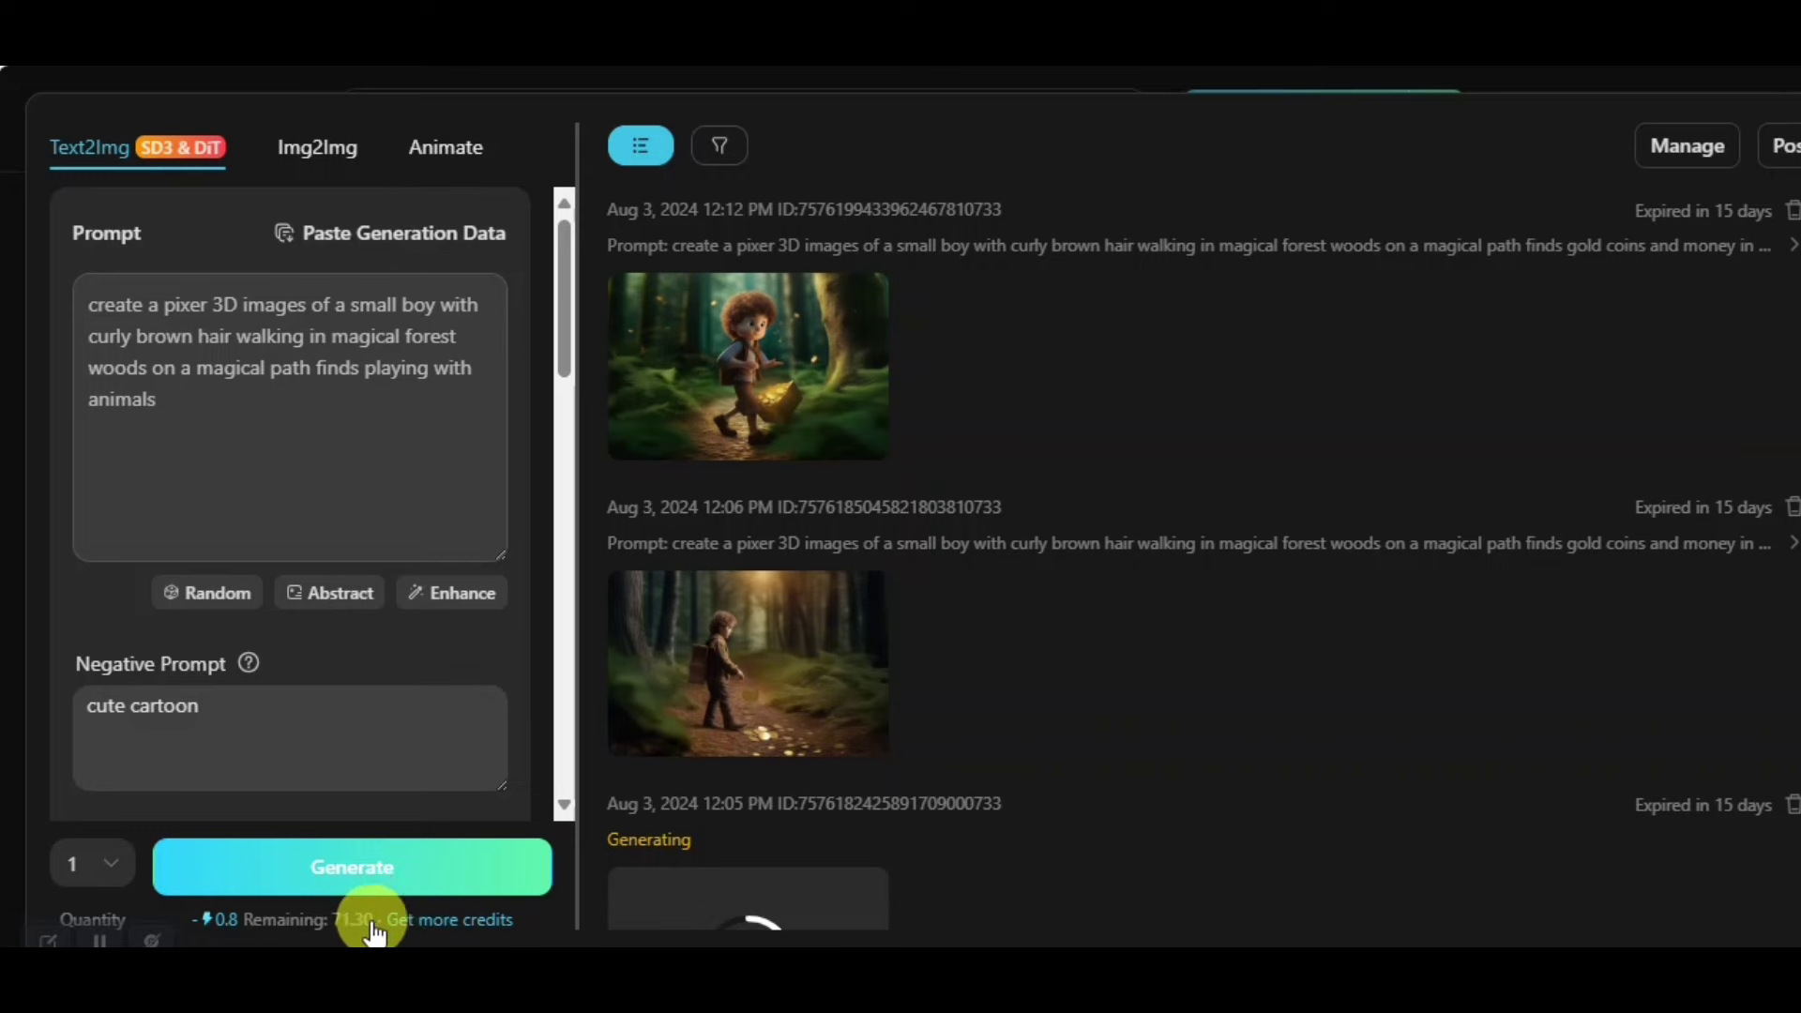
Find the earlier generated image of the boy sitting near a waterfall, examine its preview and close it.
scroll(567, 334, "down", 1)
left_click(561, 600)
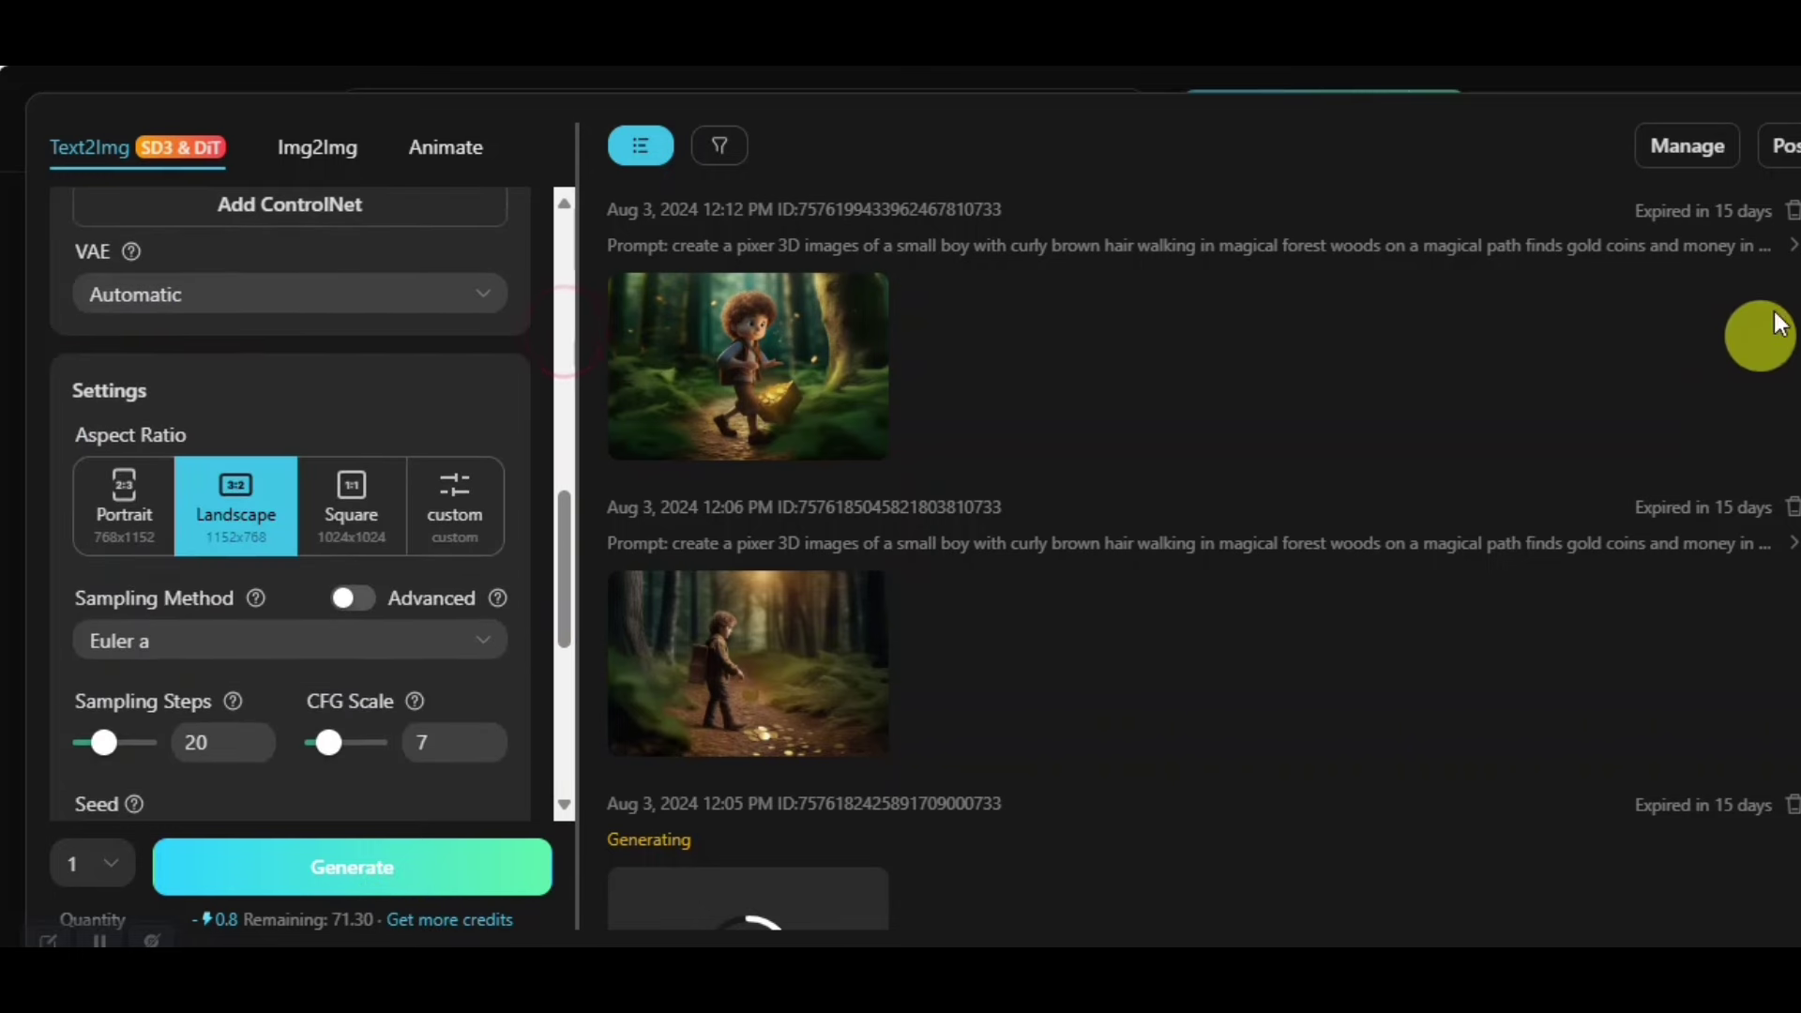
scroll(1200, 549, "down", 15)
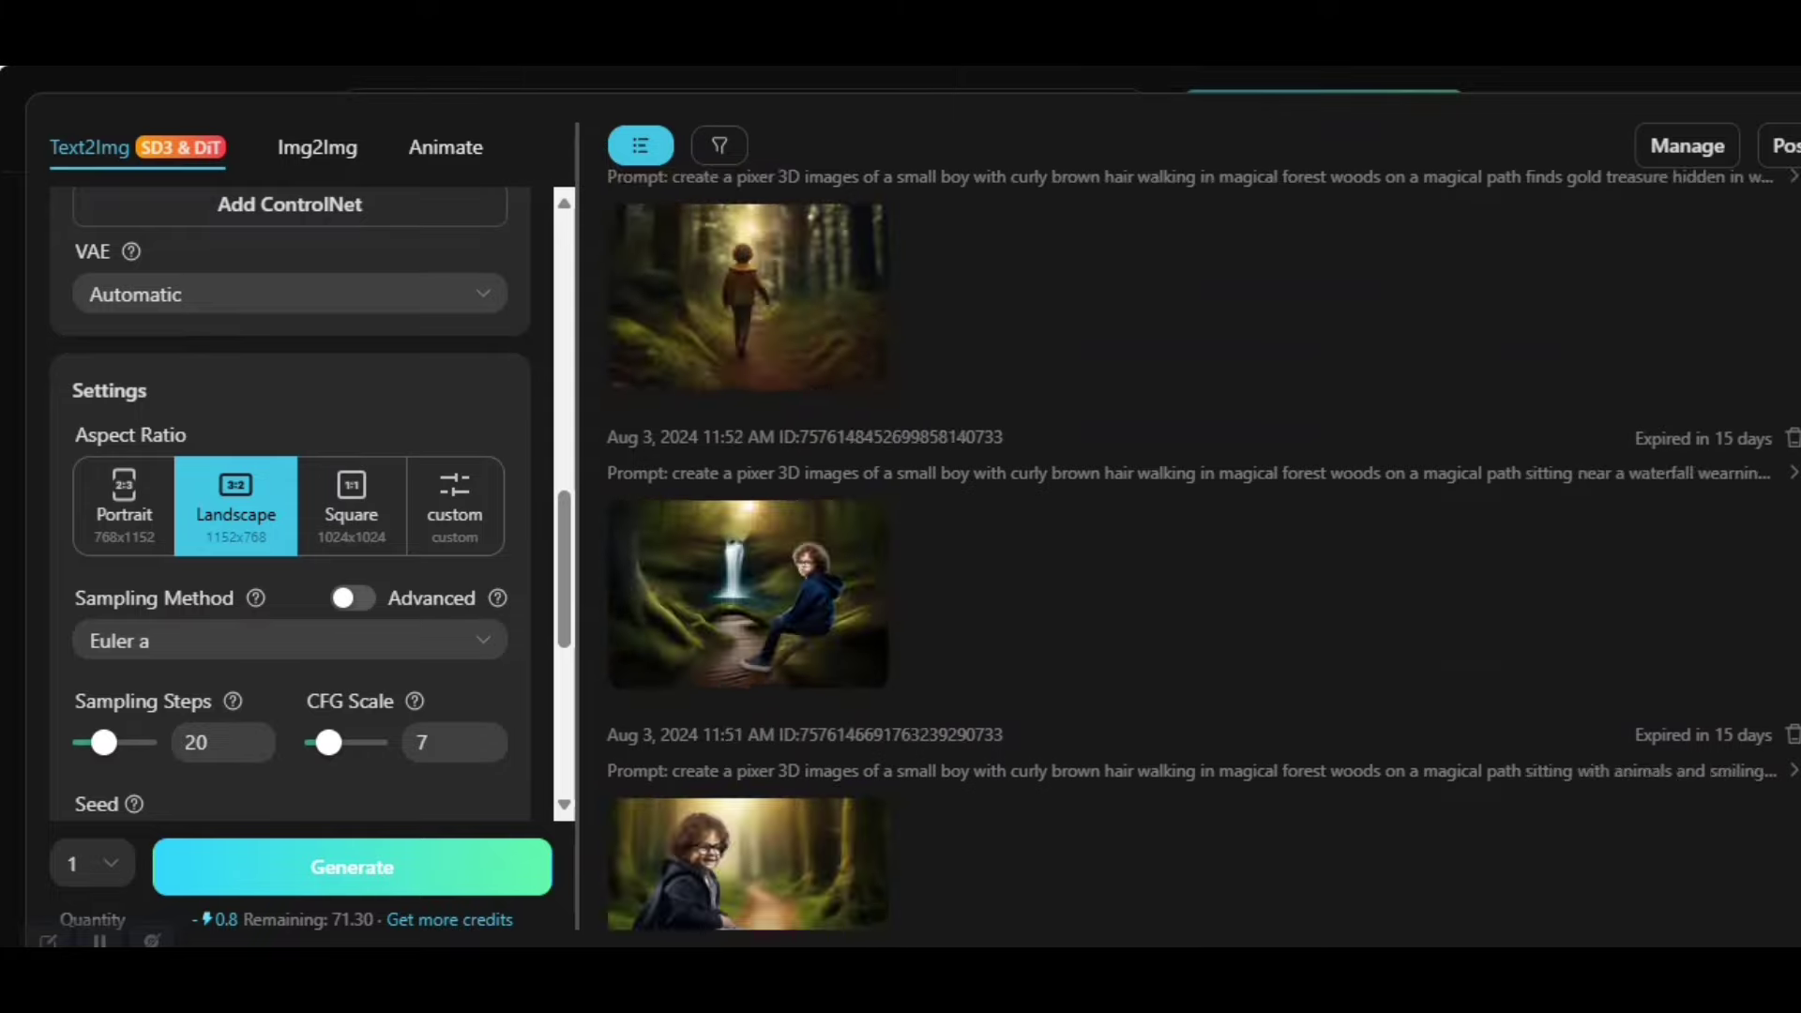
scroll(781, 532, "up", 5)
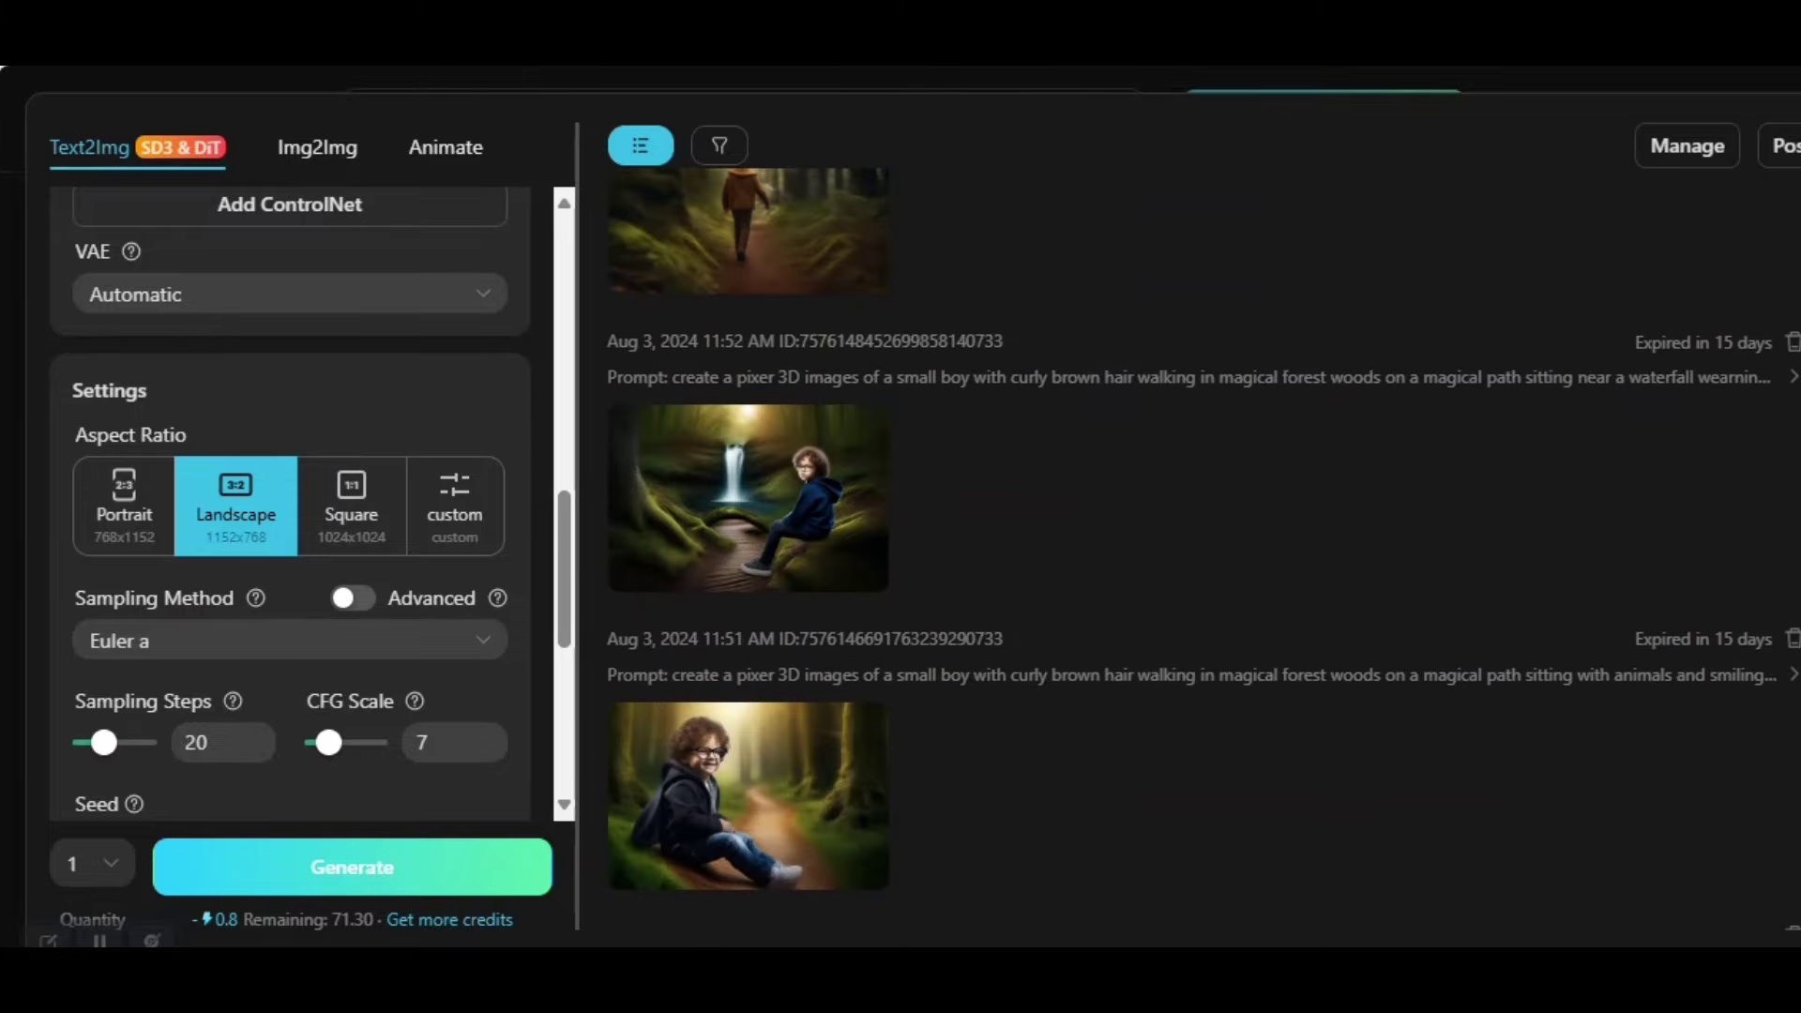
left_click(781, 532)
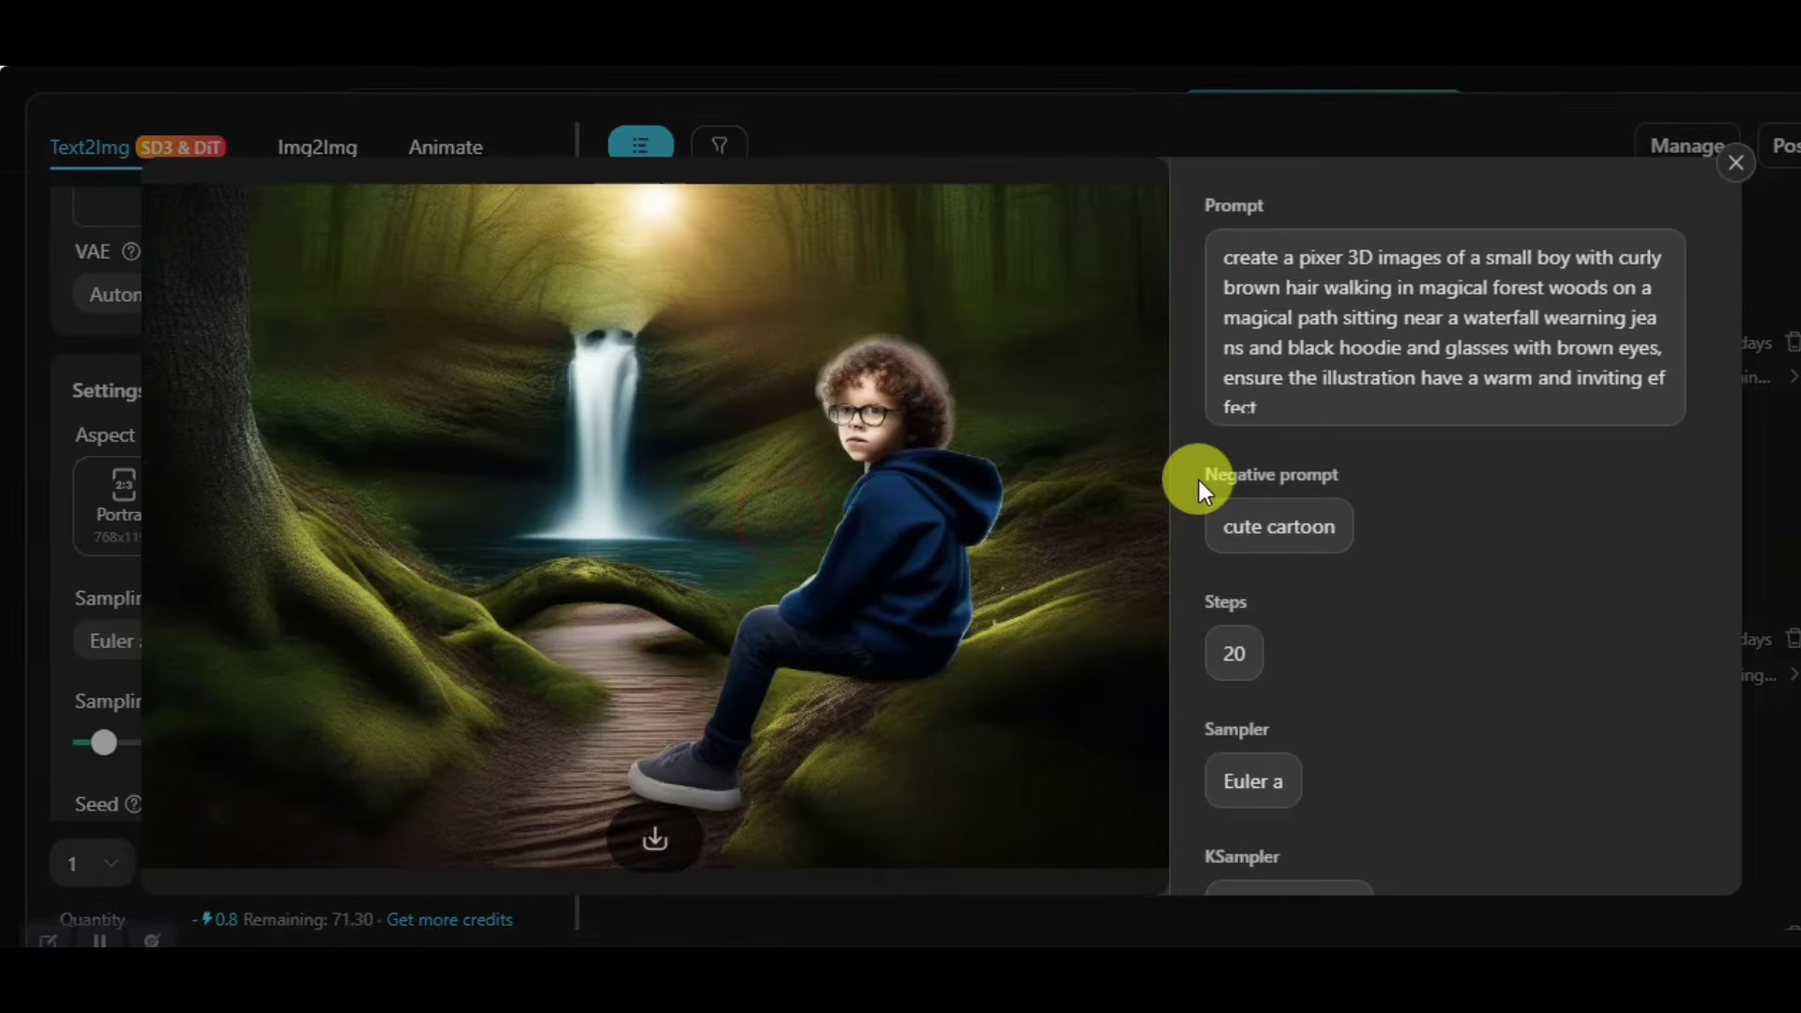
left_click(1736, 165)
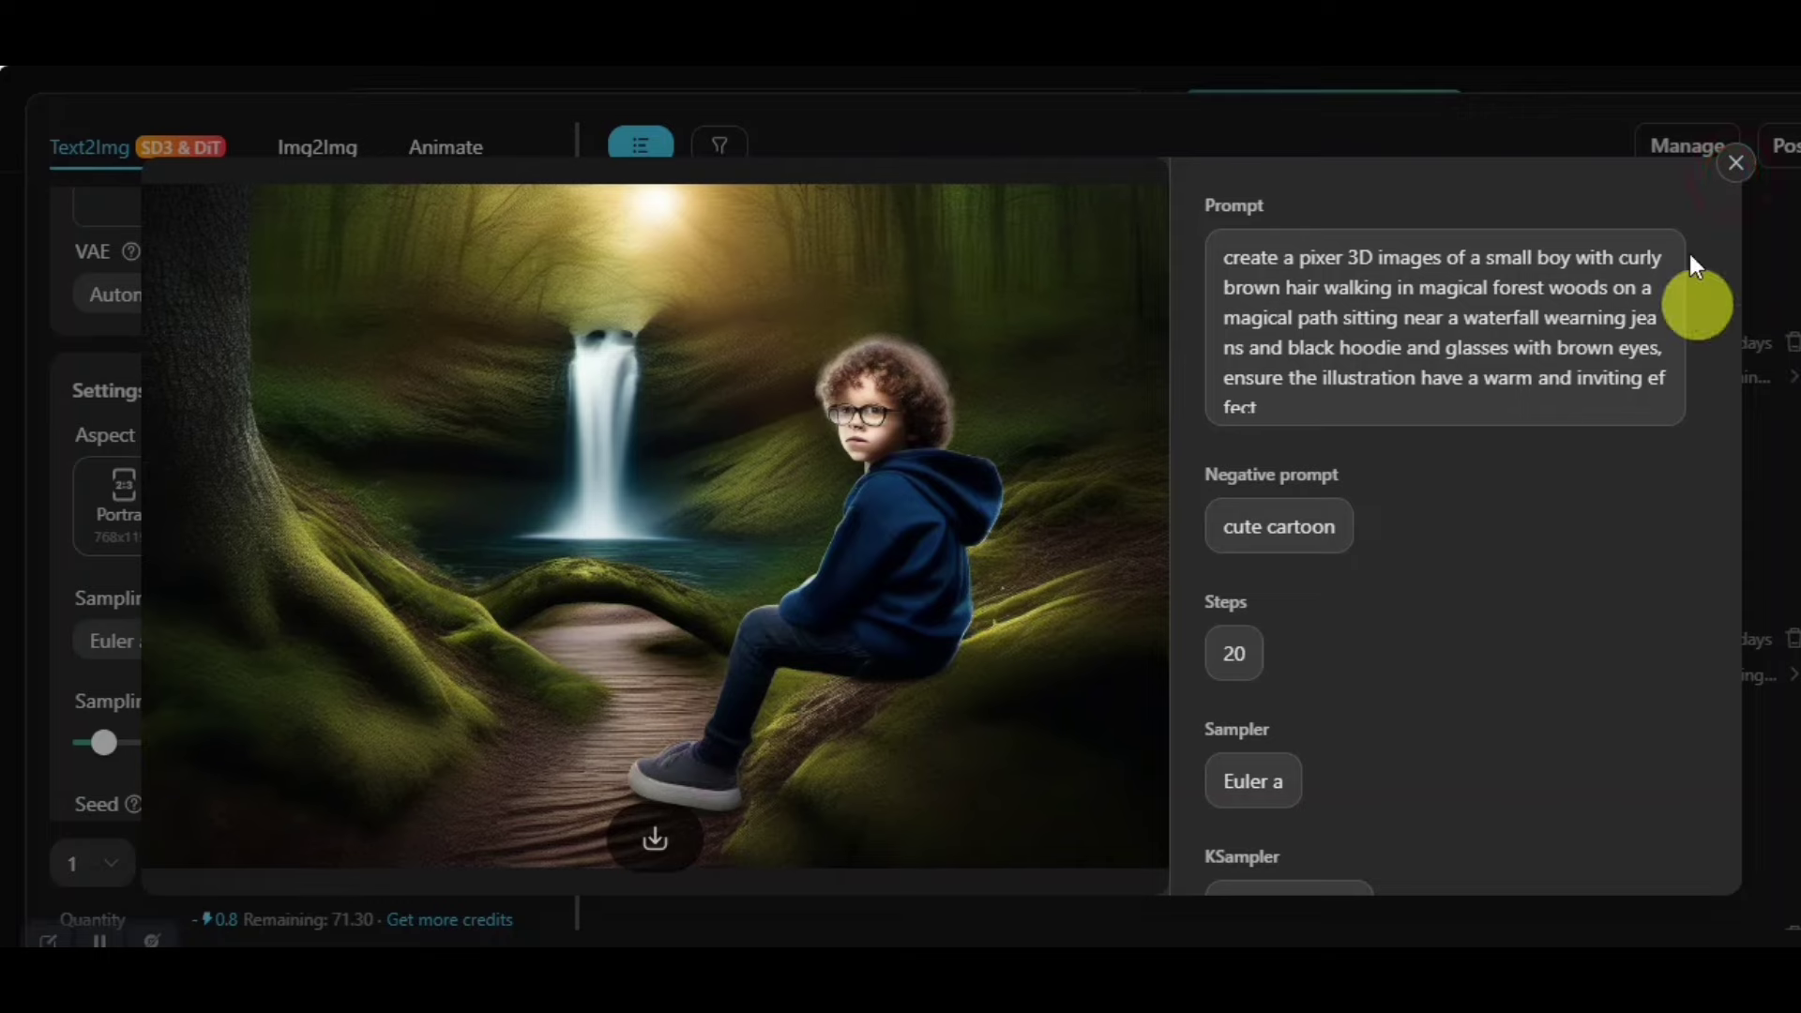
left_click(1735, 178)
Find the earlier generated image of the boy walking beside a bear and open its preview.
scroll(1745, 188, "down", 3)
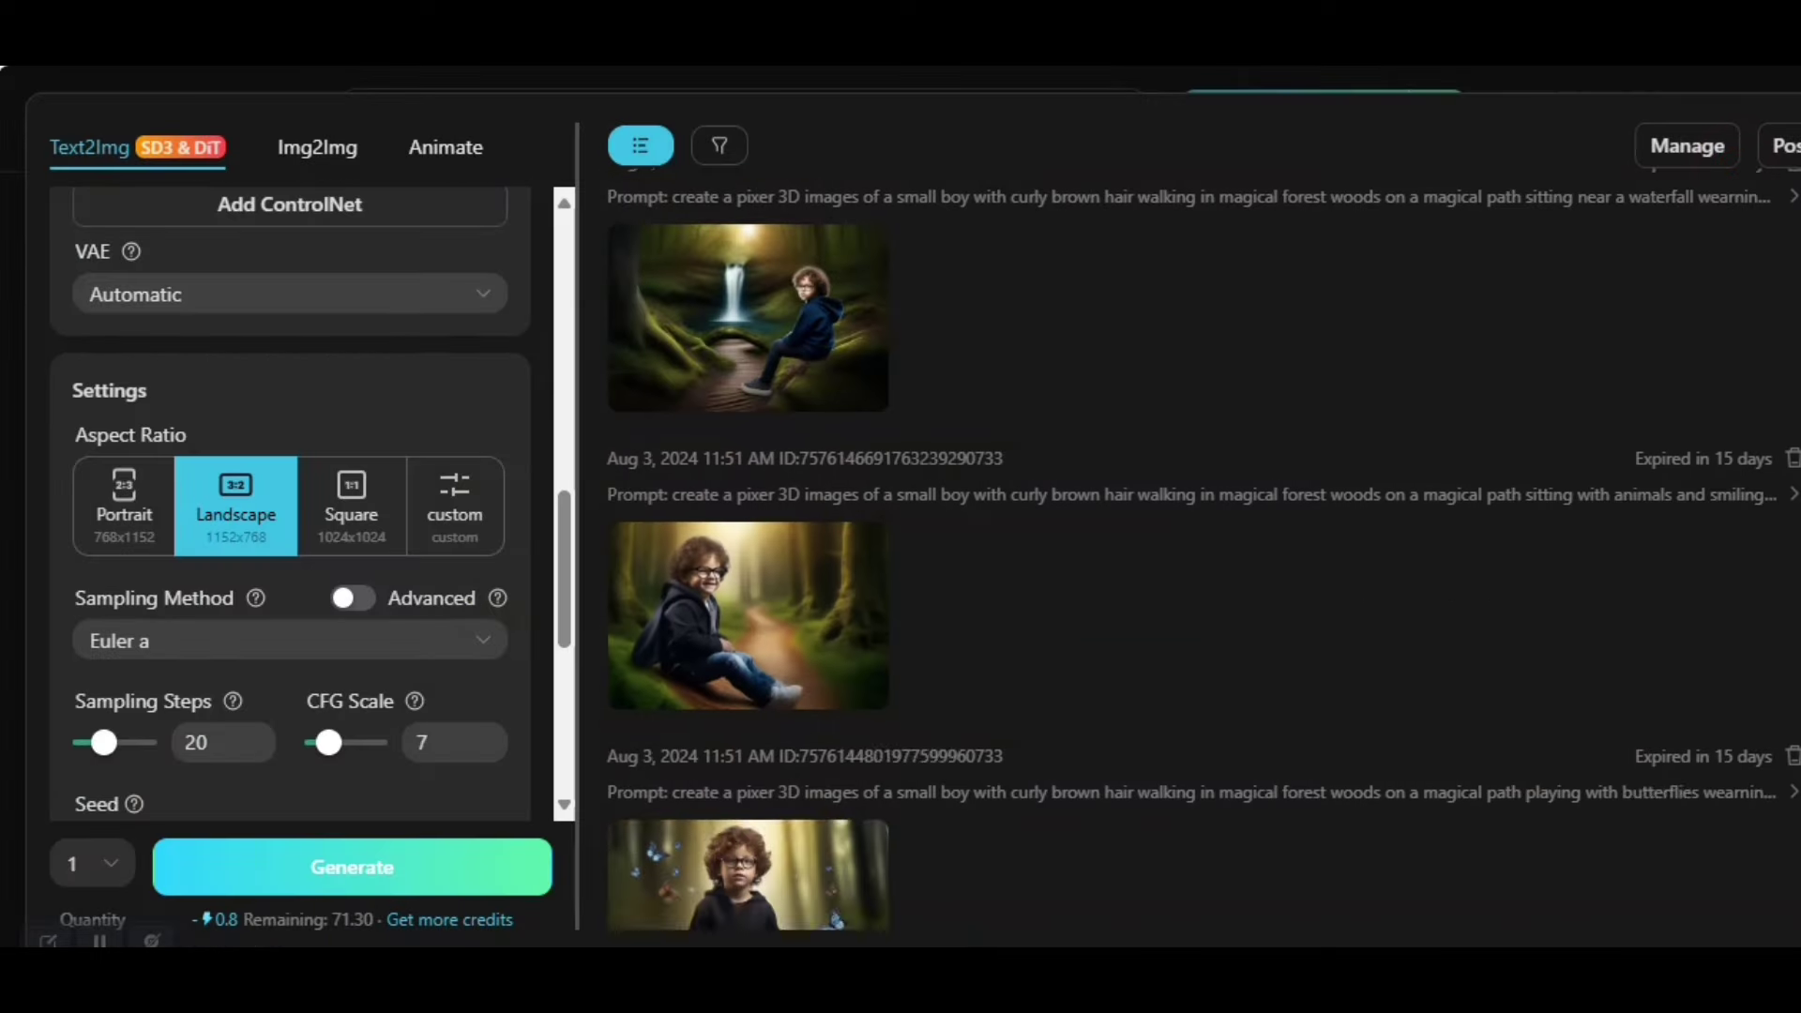
scroll(826, 600, "down", 1)
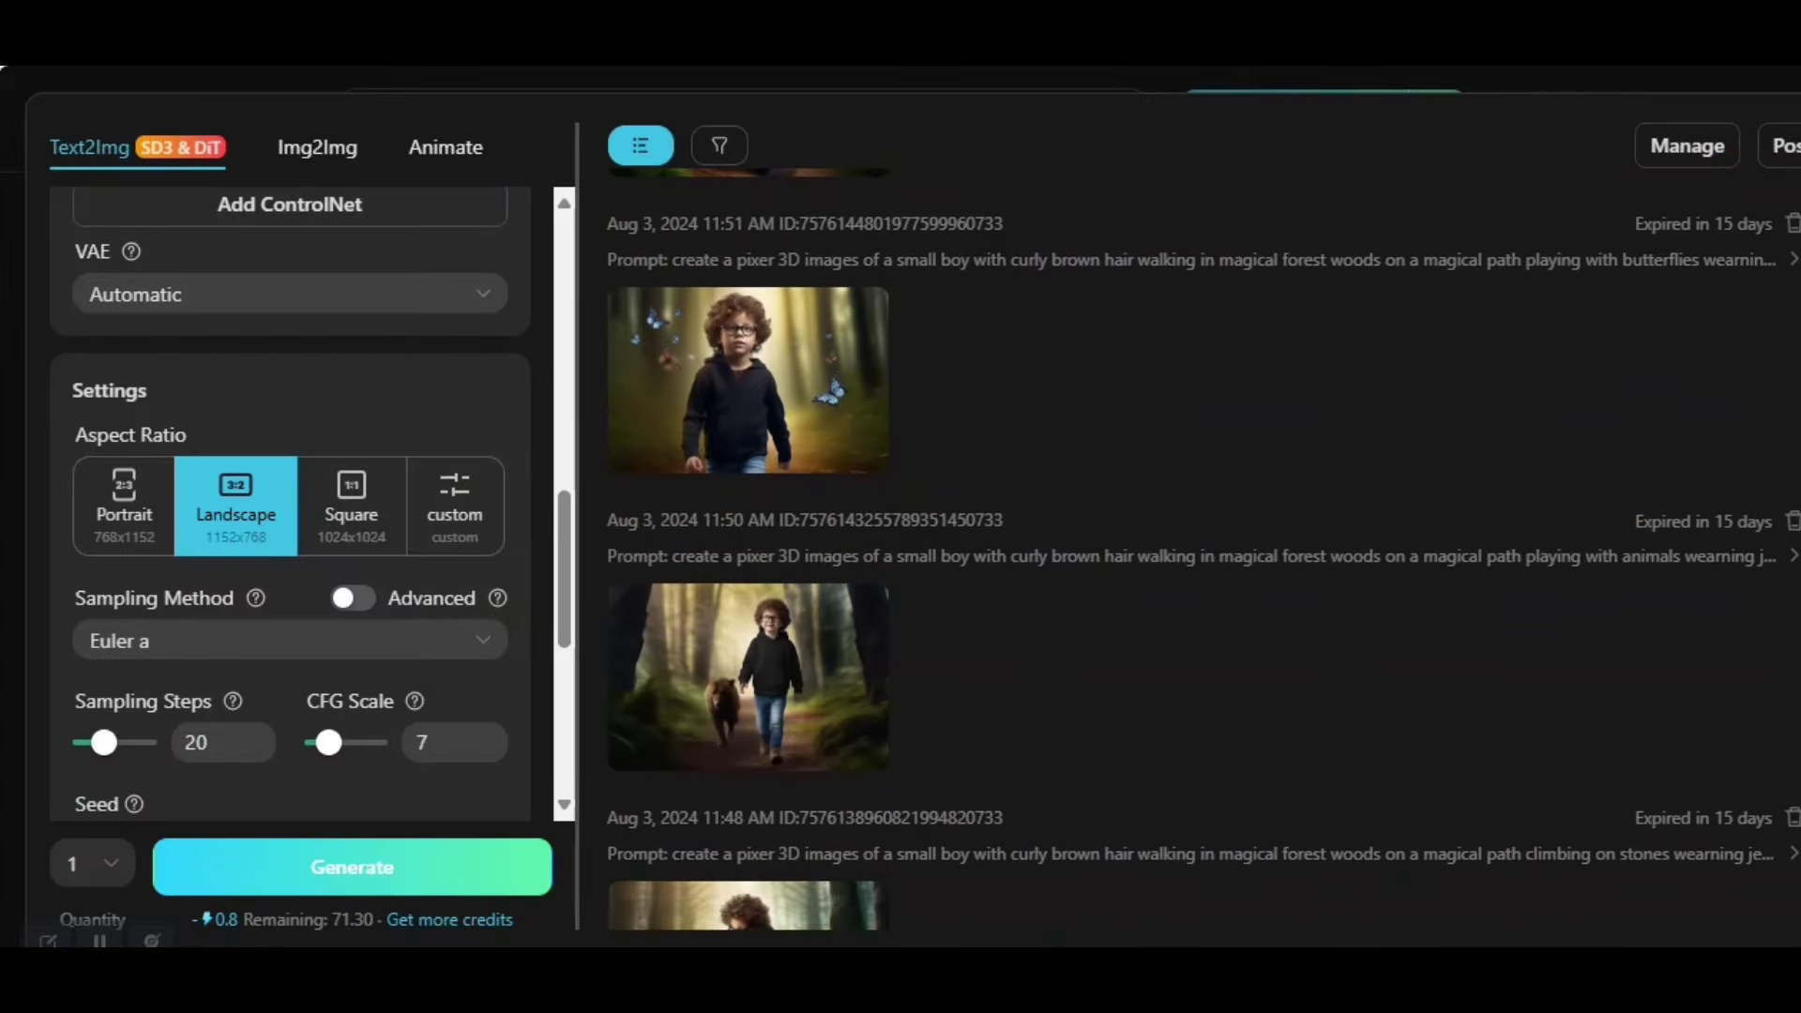
left_click(748, 684)
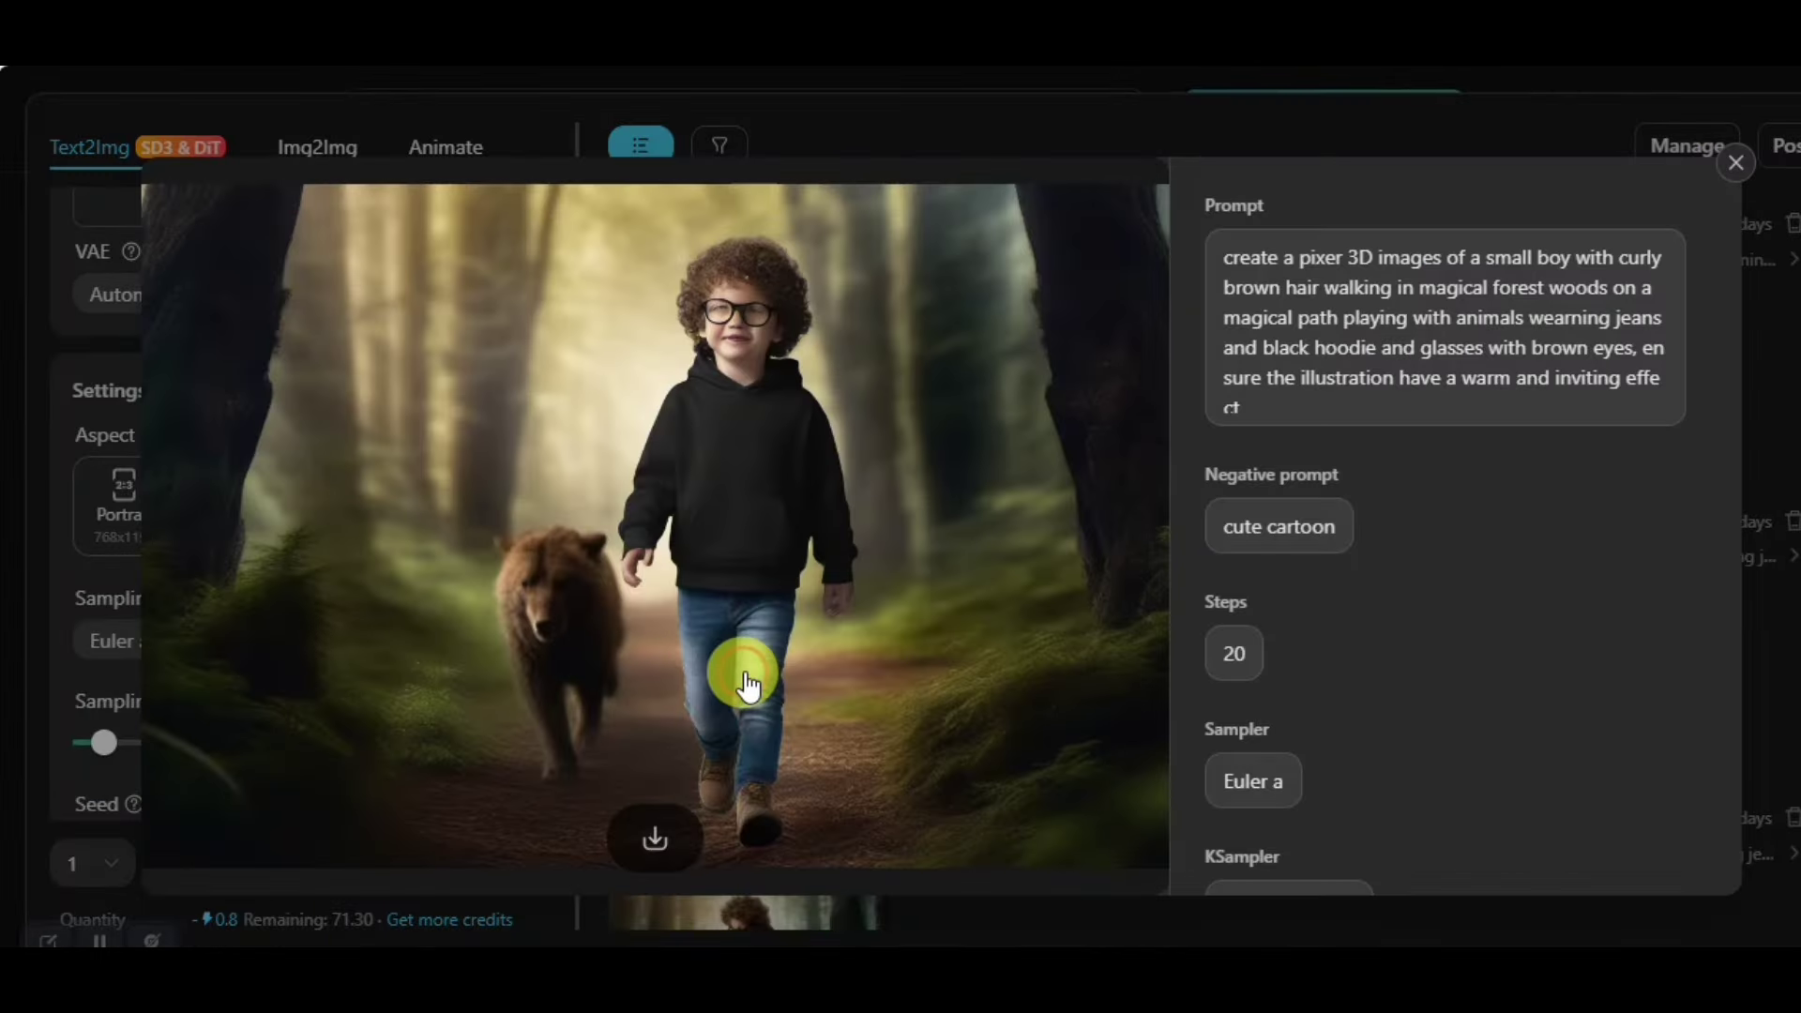
Close the bear image preview, find the earlier image of the boy surrounded by several forest animals, examine its preview and close it.
left_click(1740, 159)
scroll(1200, 554, "down", 3)
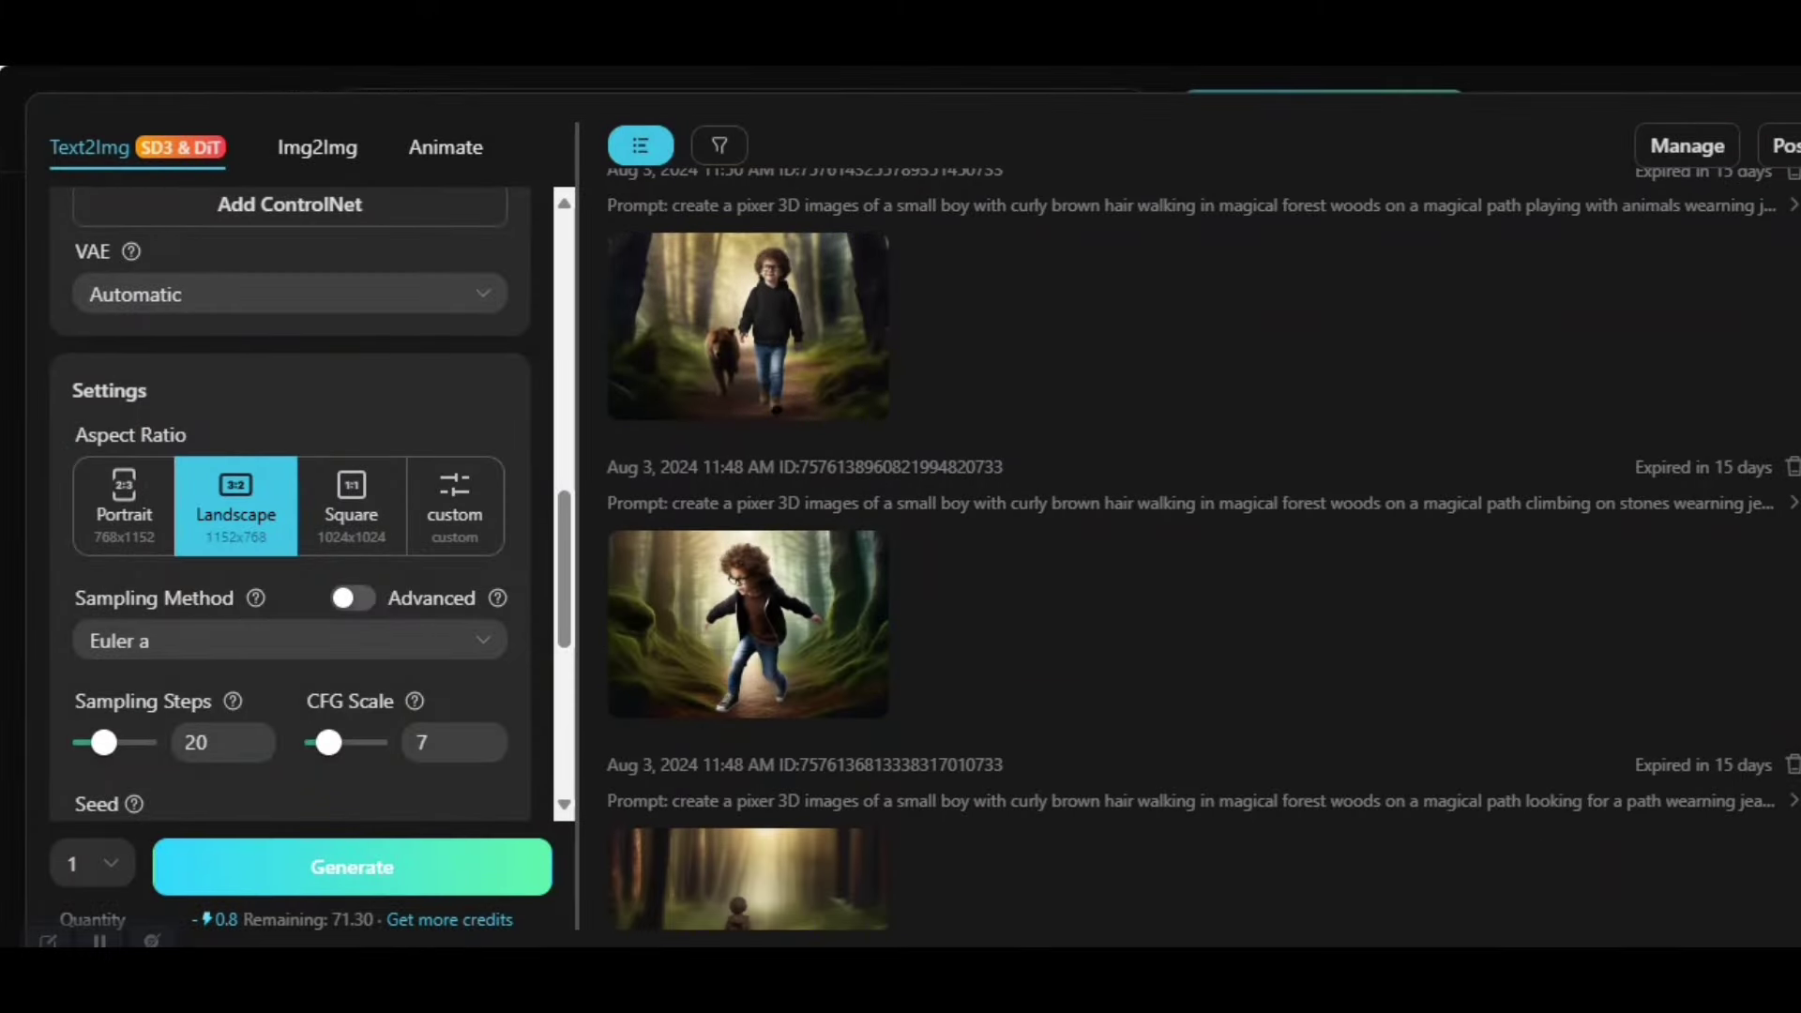
scroll(663, 431, "down", 10)
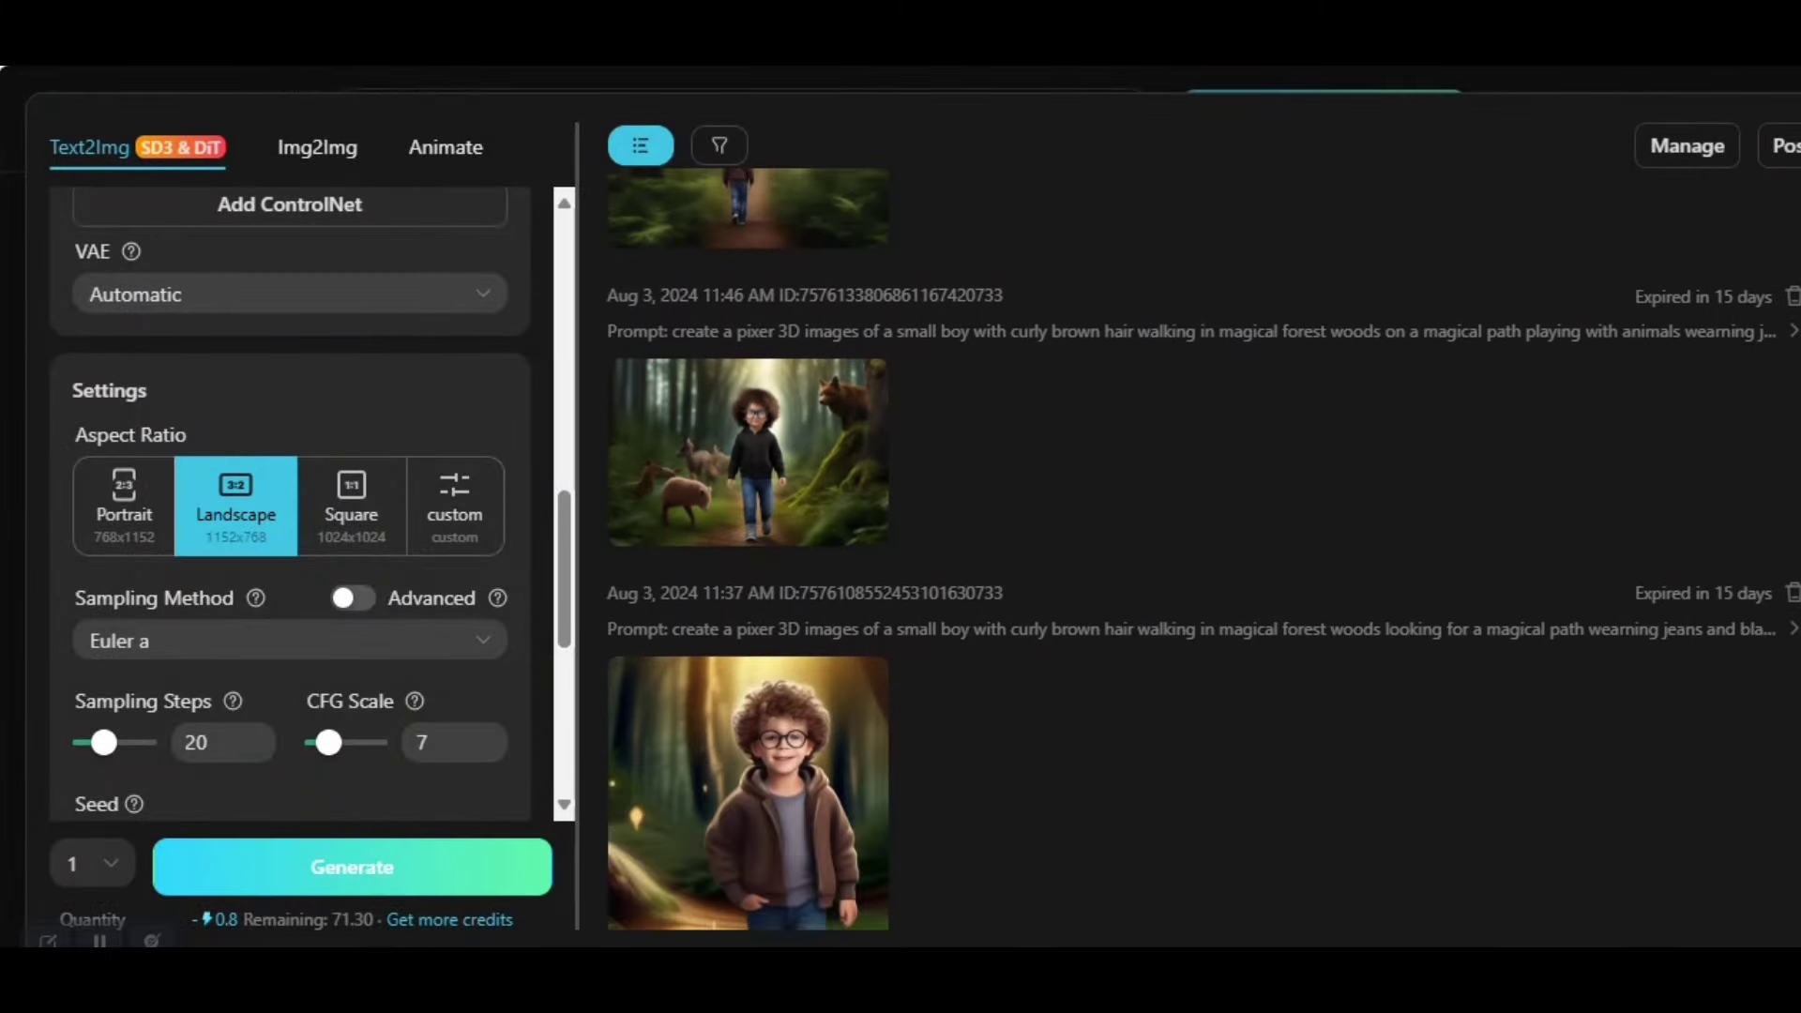
left_click(666, 427)
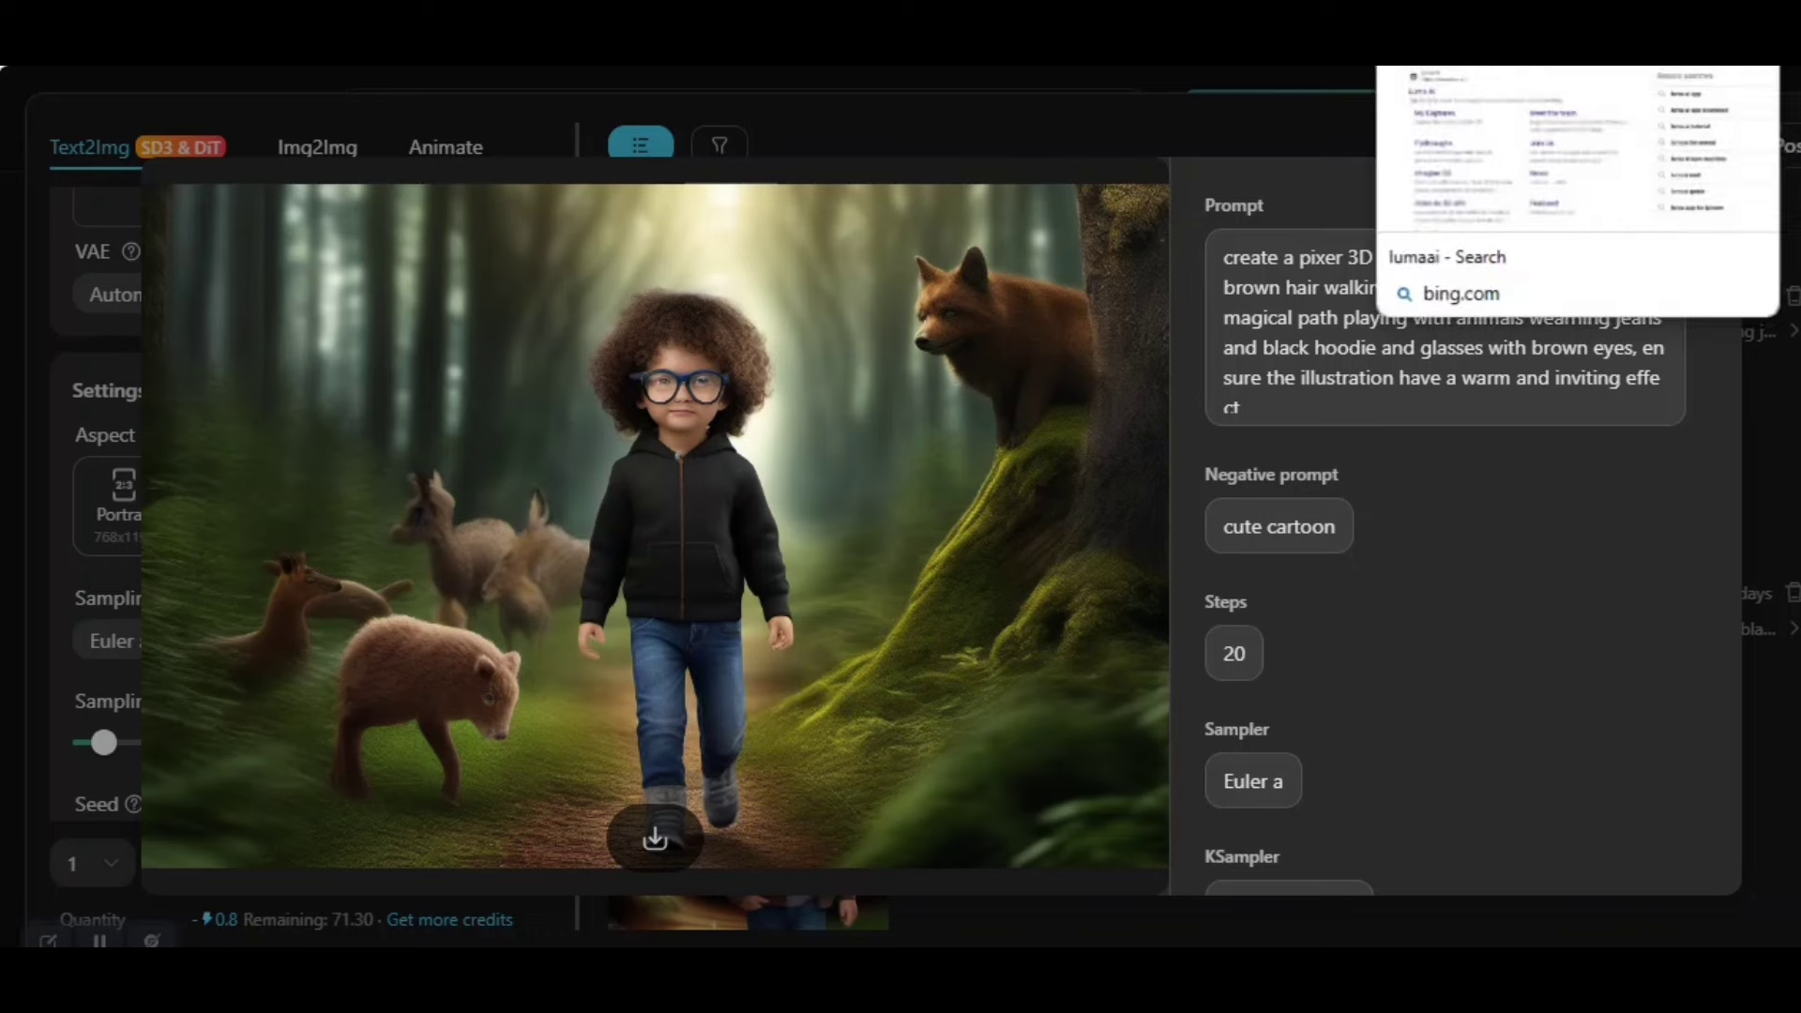
mouse_move(948, 47)
left_click(947, 188)
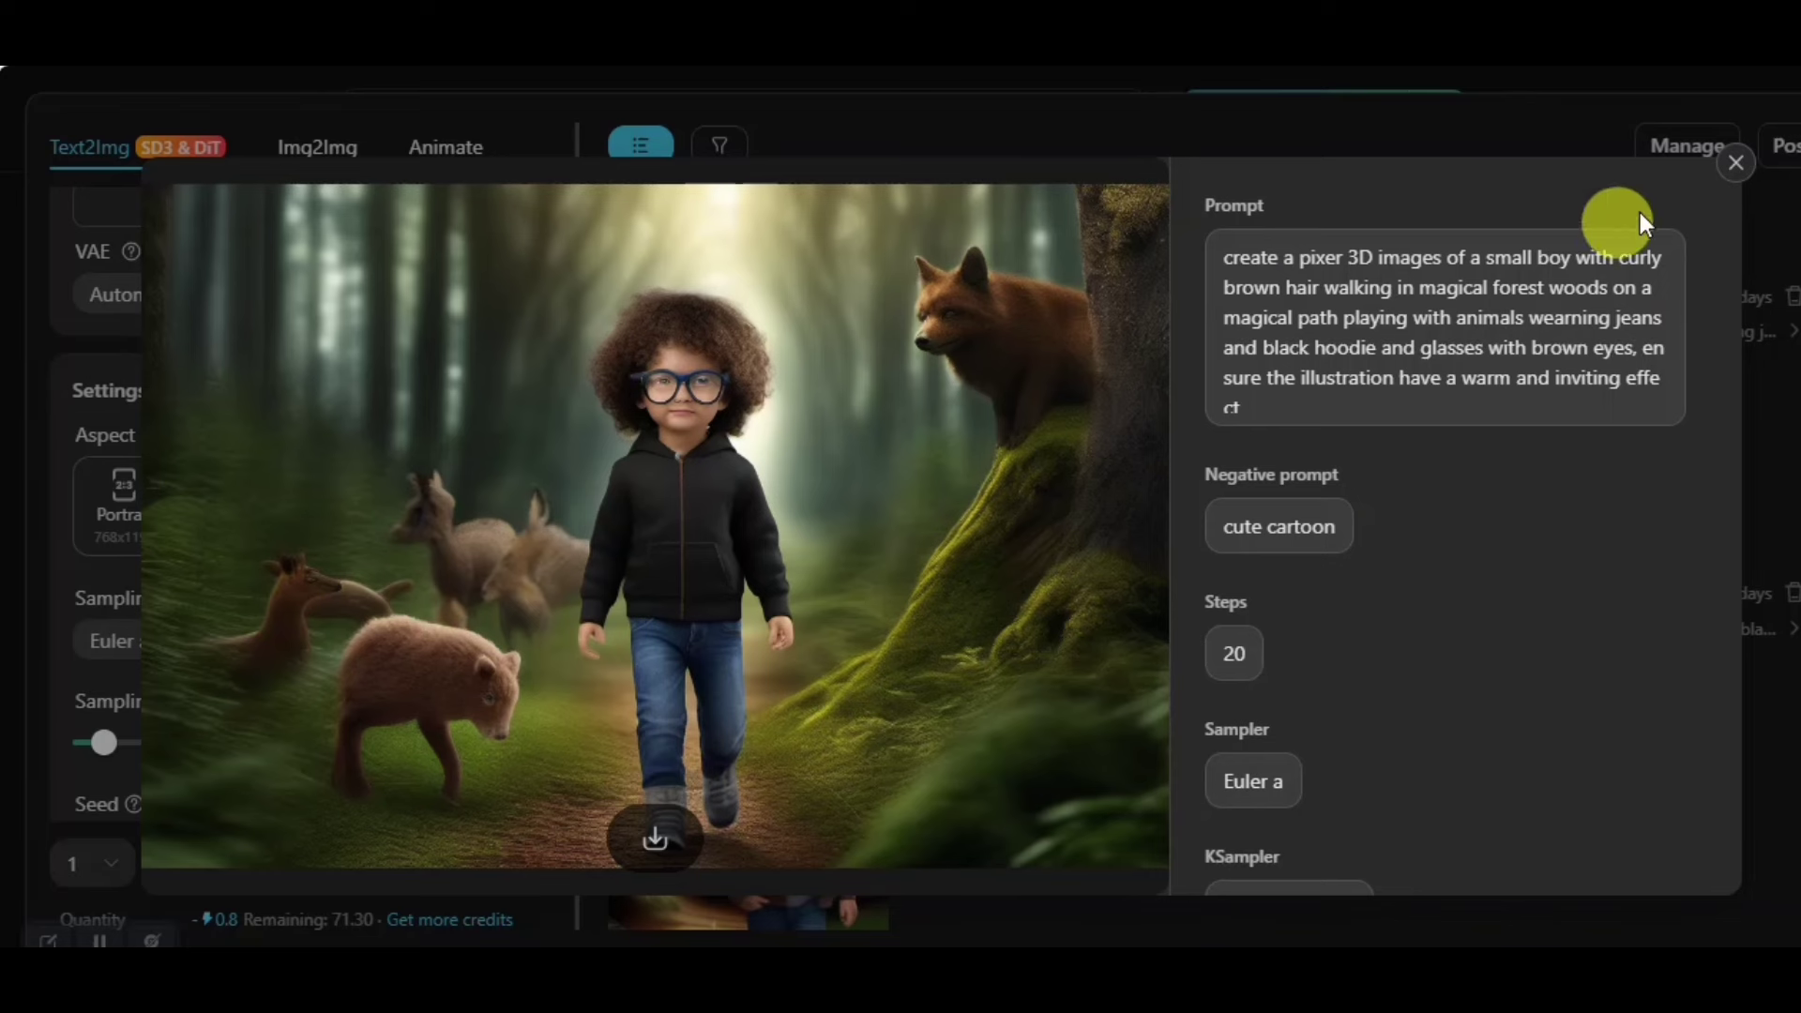
left_click(1736, 165)
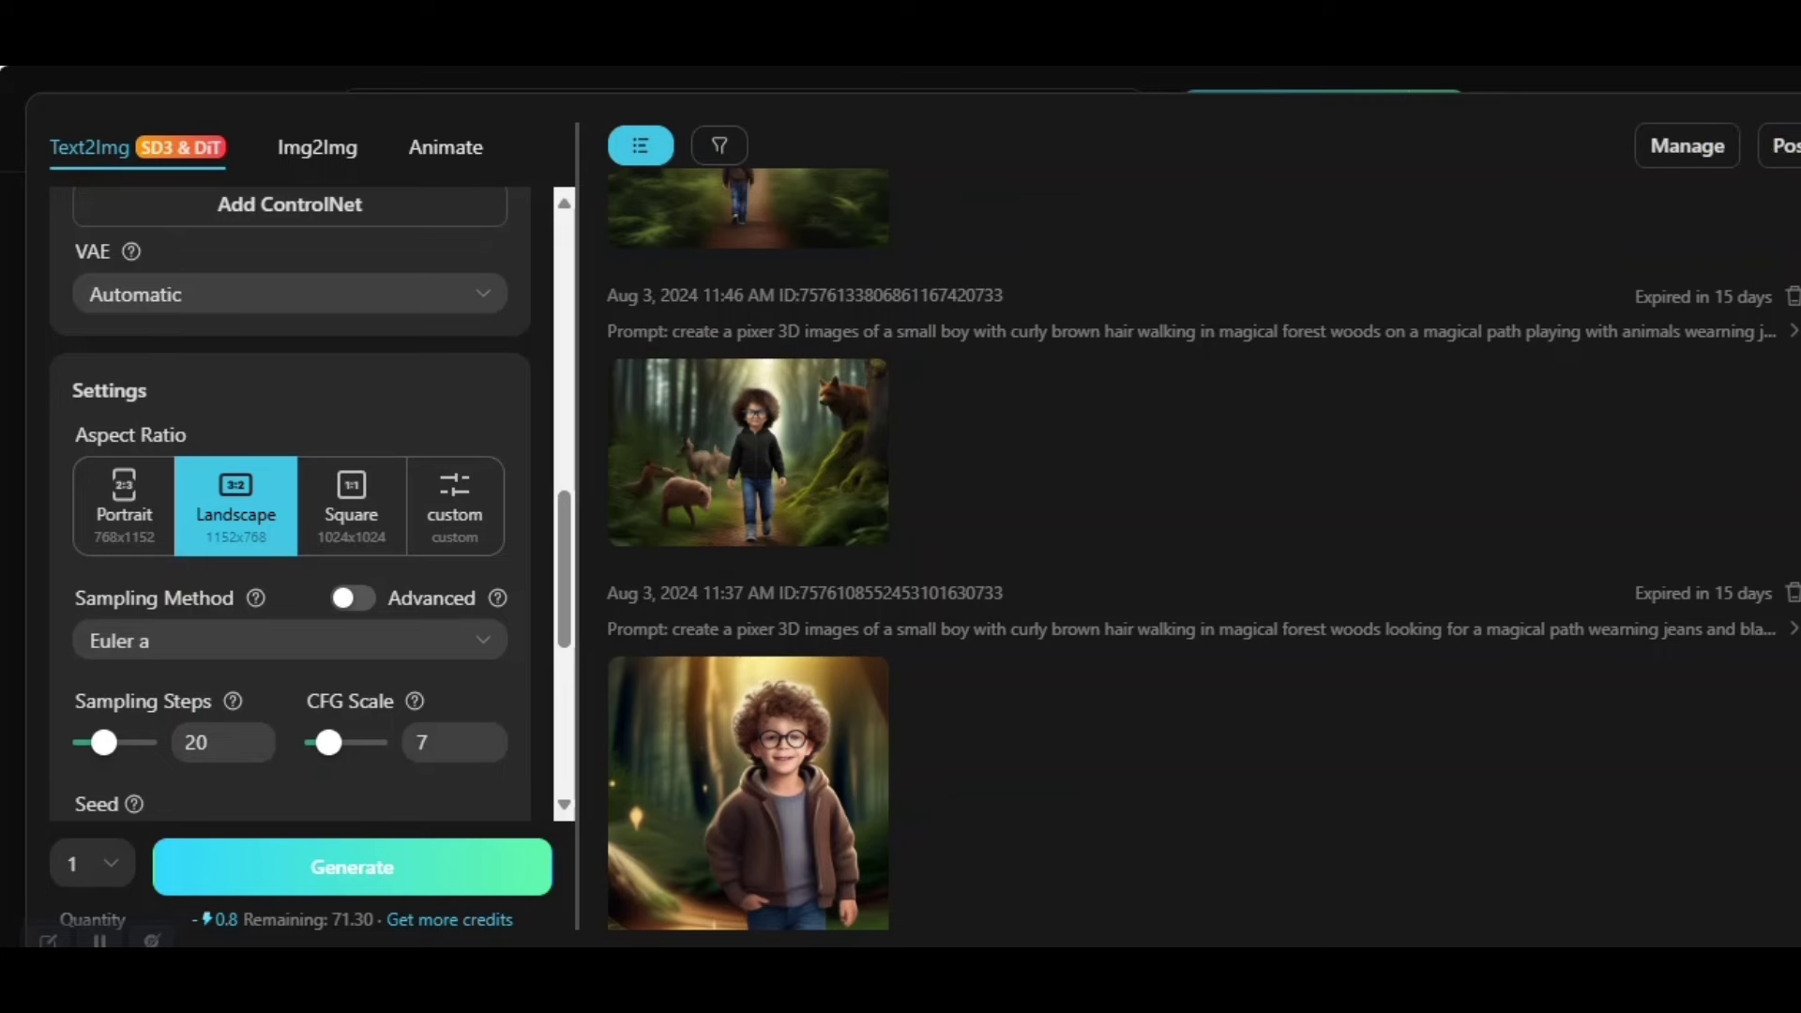
Return to the newest generations and preview the image with coins on the path and the one with the gold-filled box, closing each.
scroll(1200, 549, "up", 10)
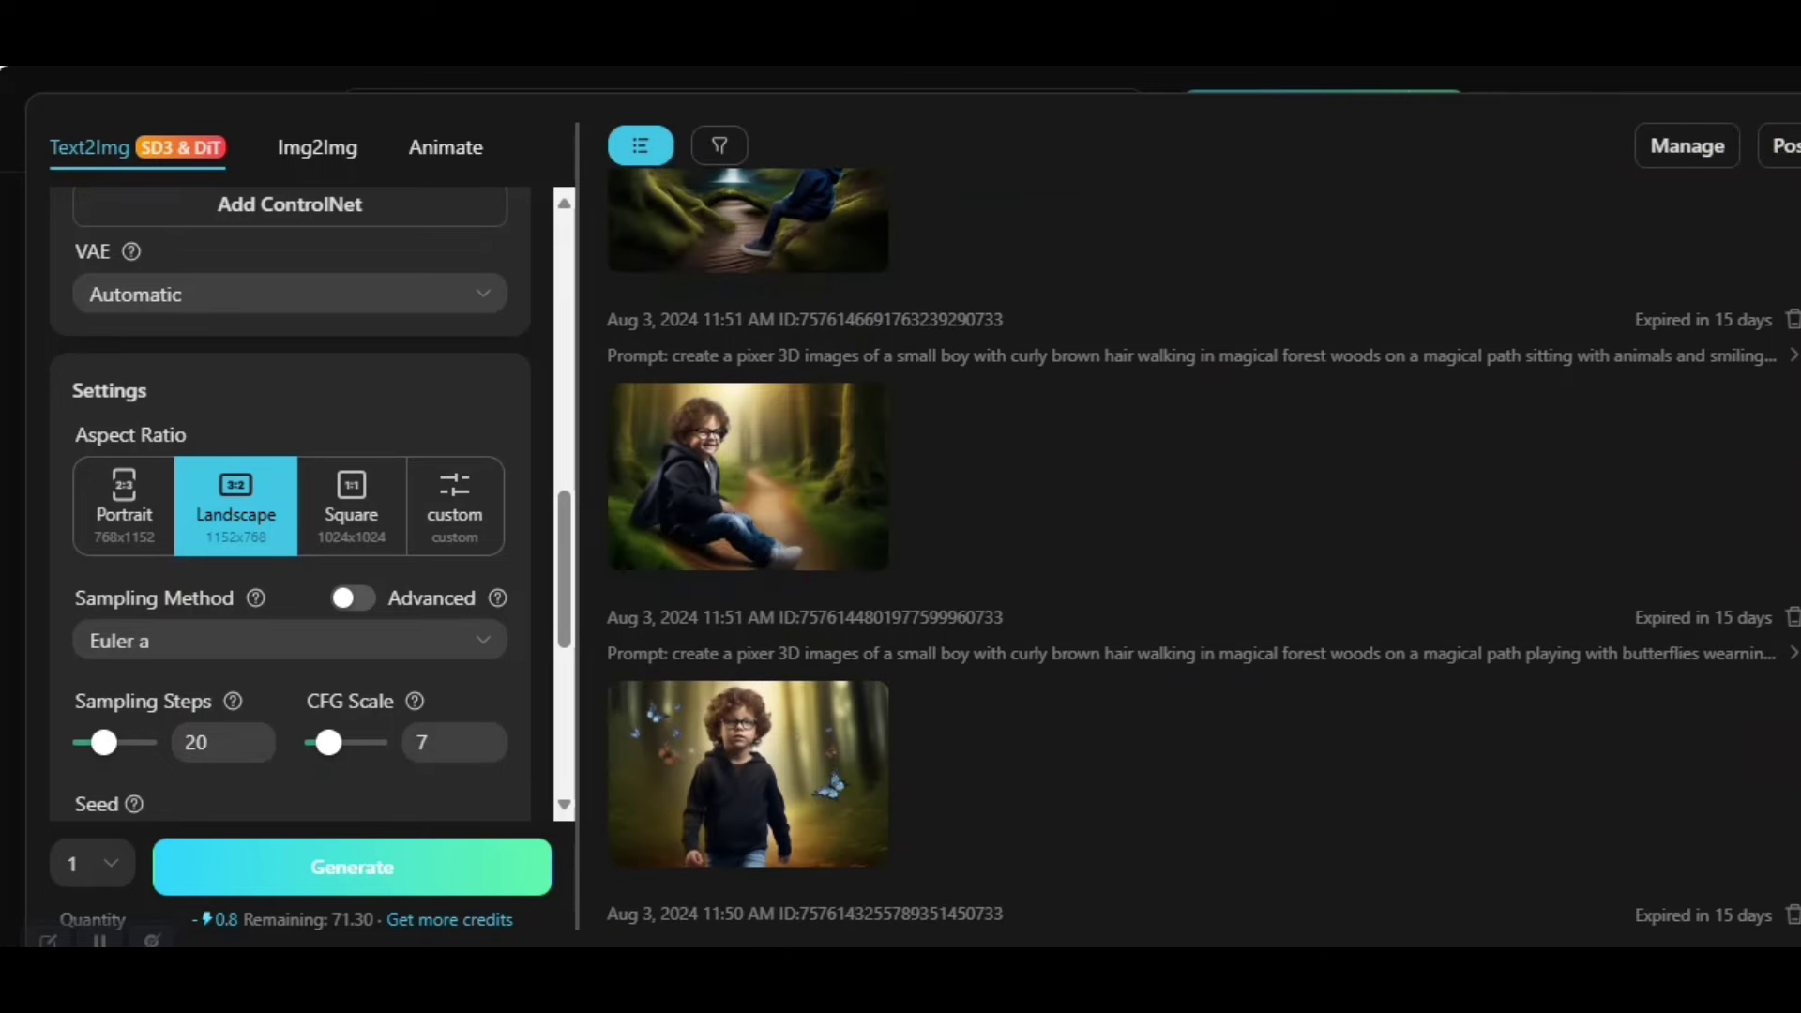
scroll(1200, 549, "up", 5)
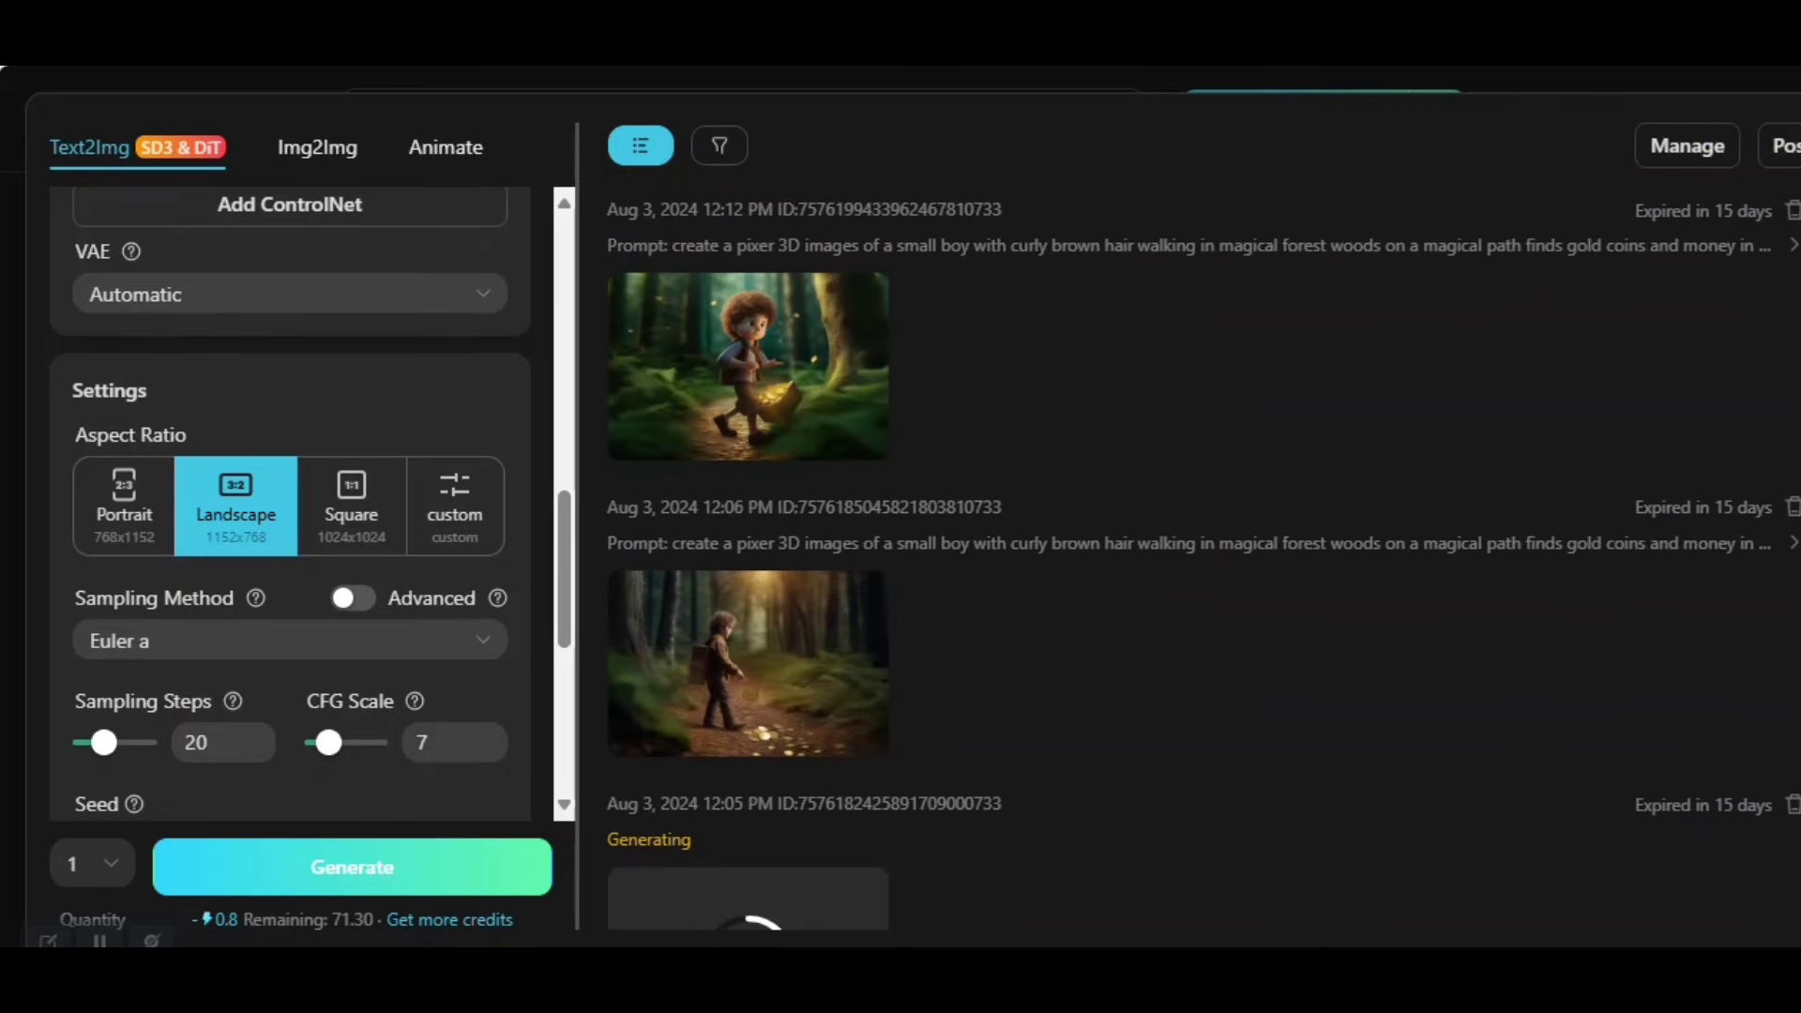
left_click(659, 663)
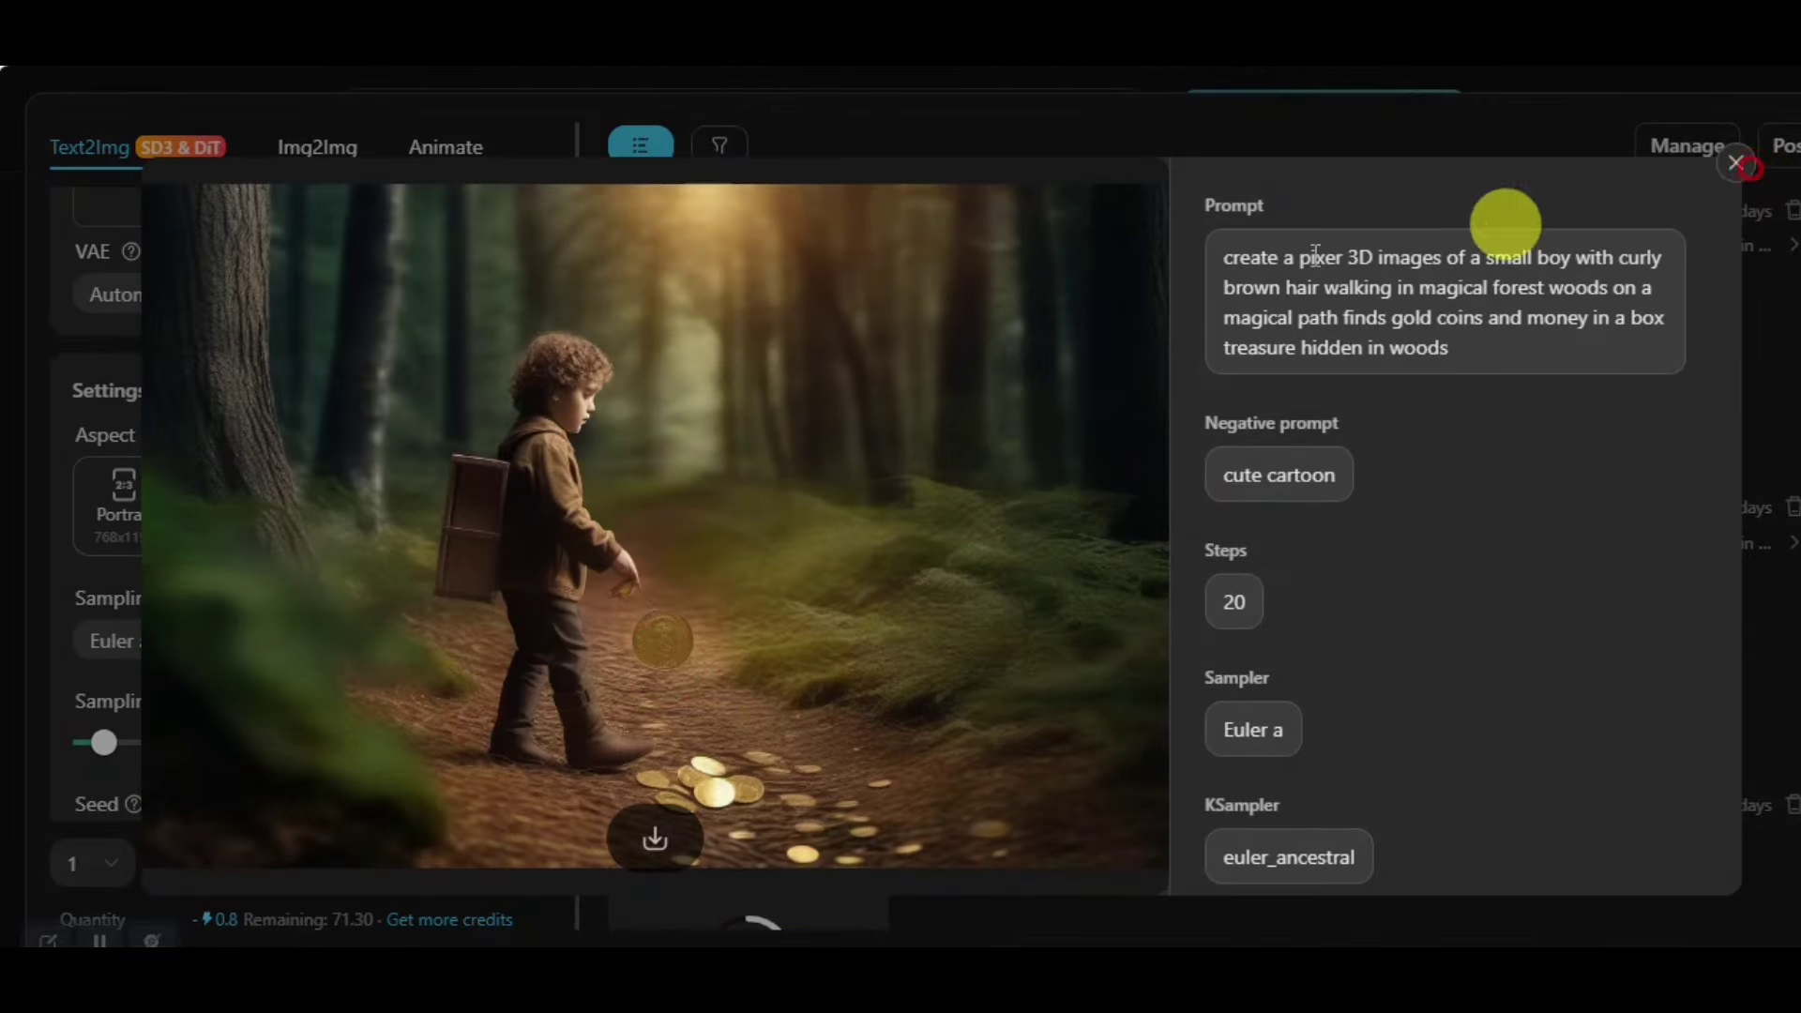
left_click(1740, 167)
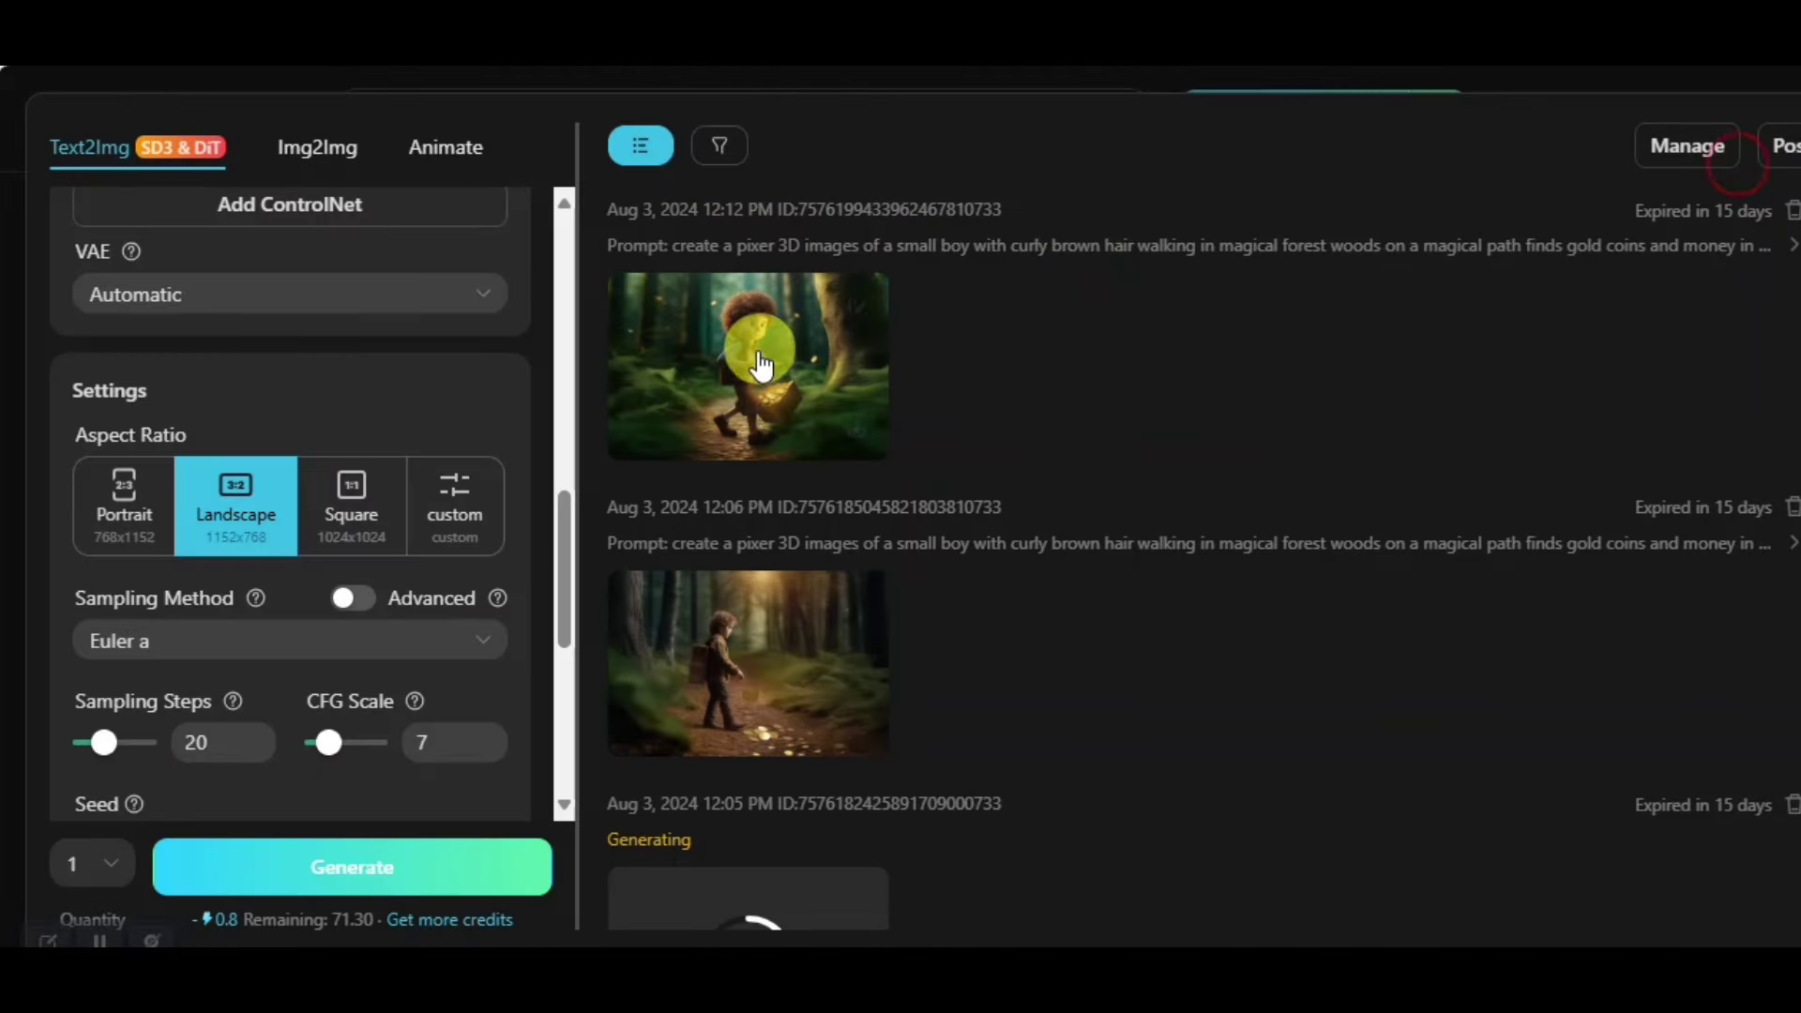
left_click(756, 354)
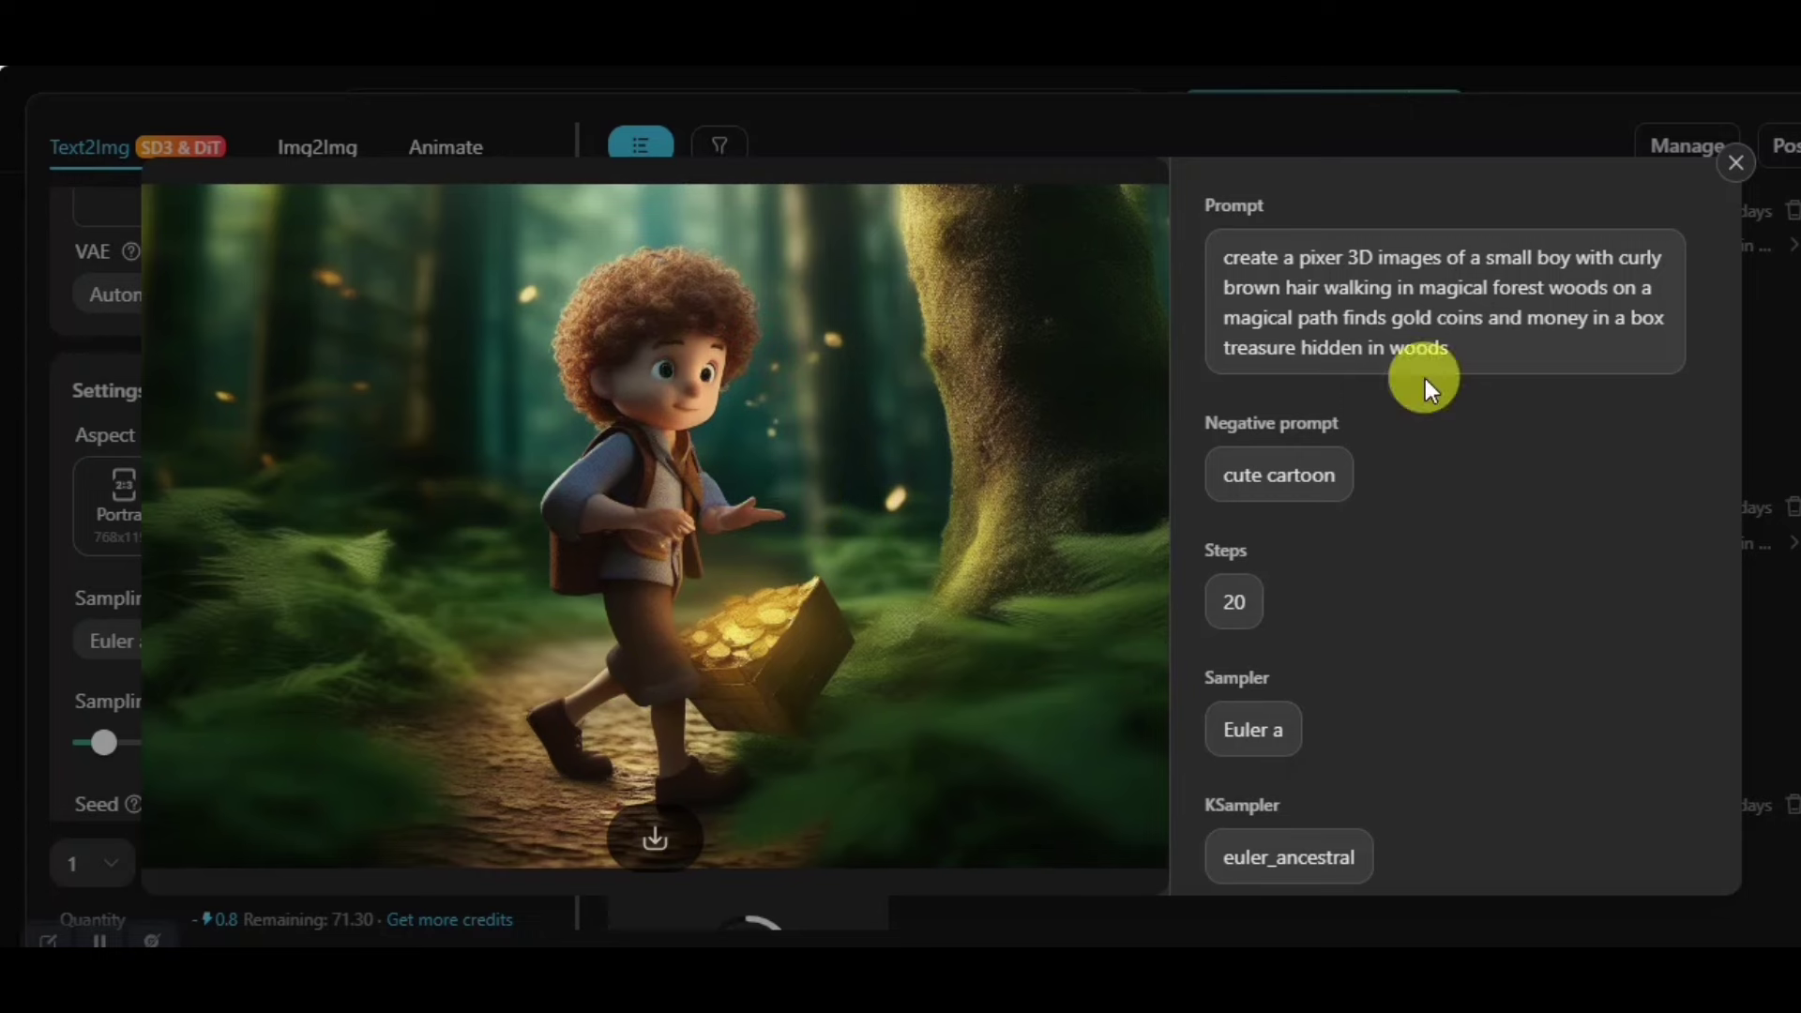
left_click(1737, 165)
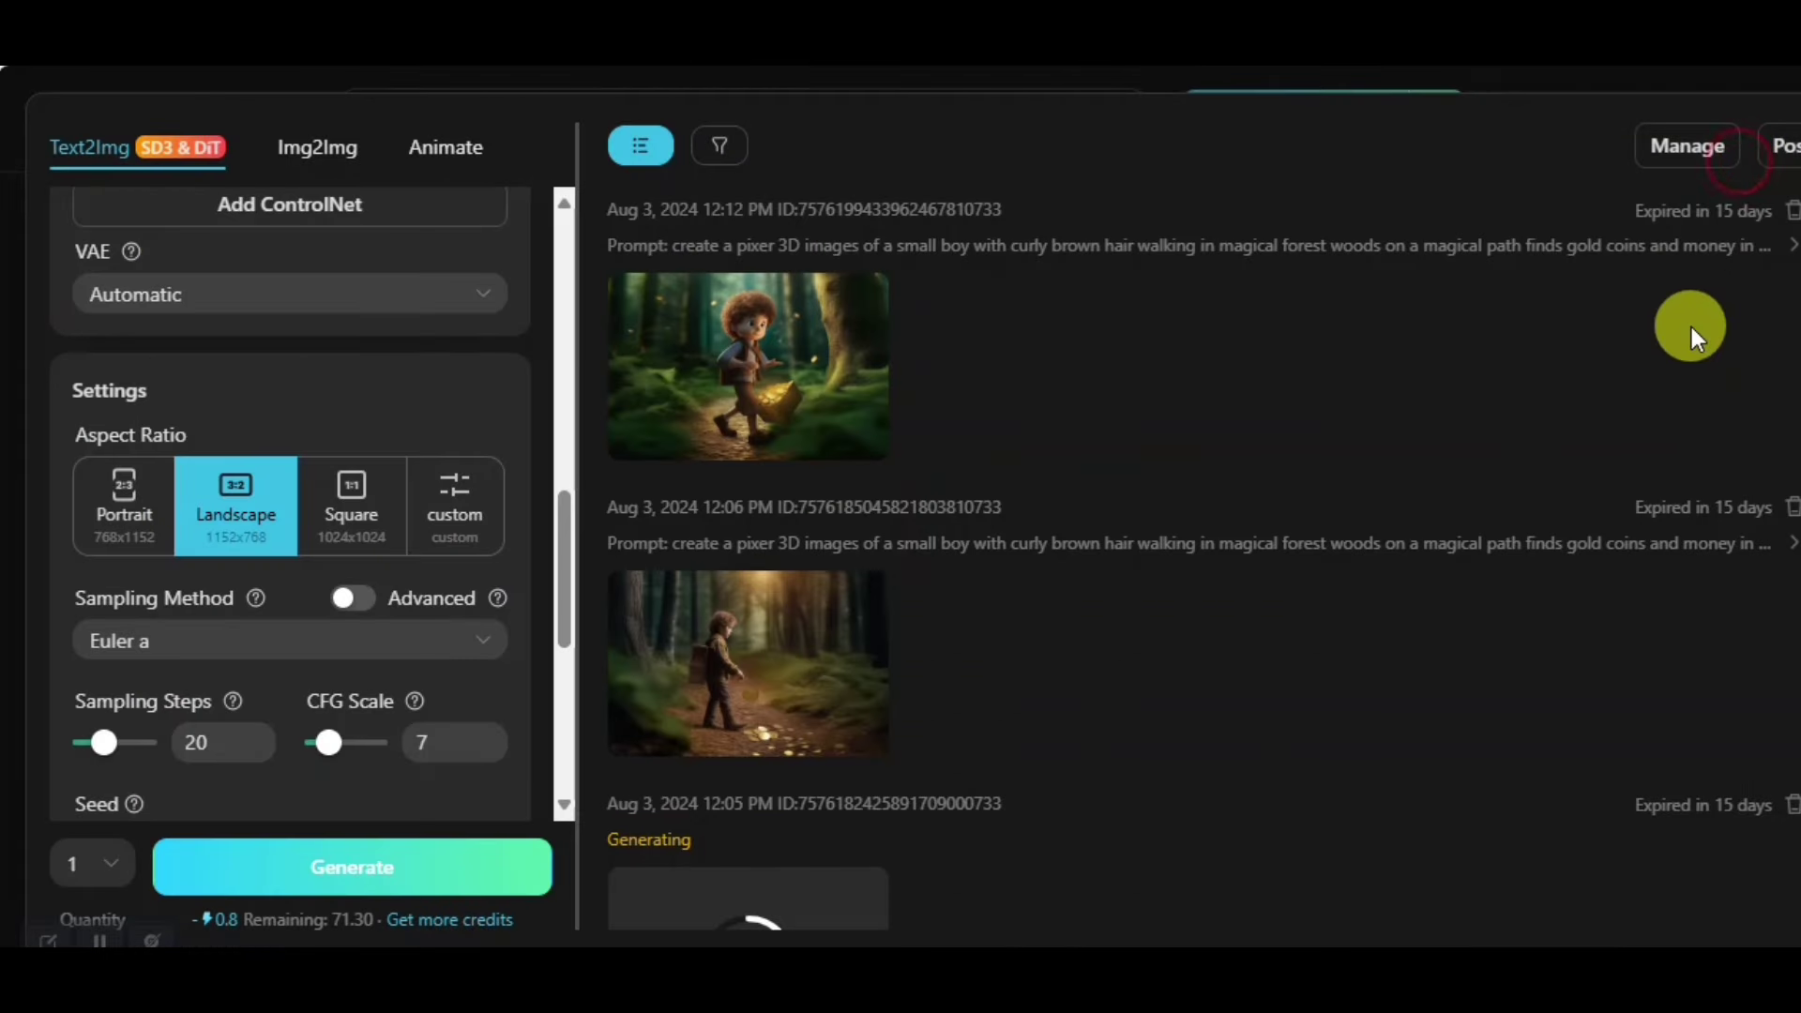
Switch to Luma AI, start adding an image to the video prompt and show the Downloads folder.
mouse_move(841, 694)
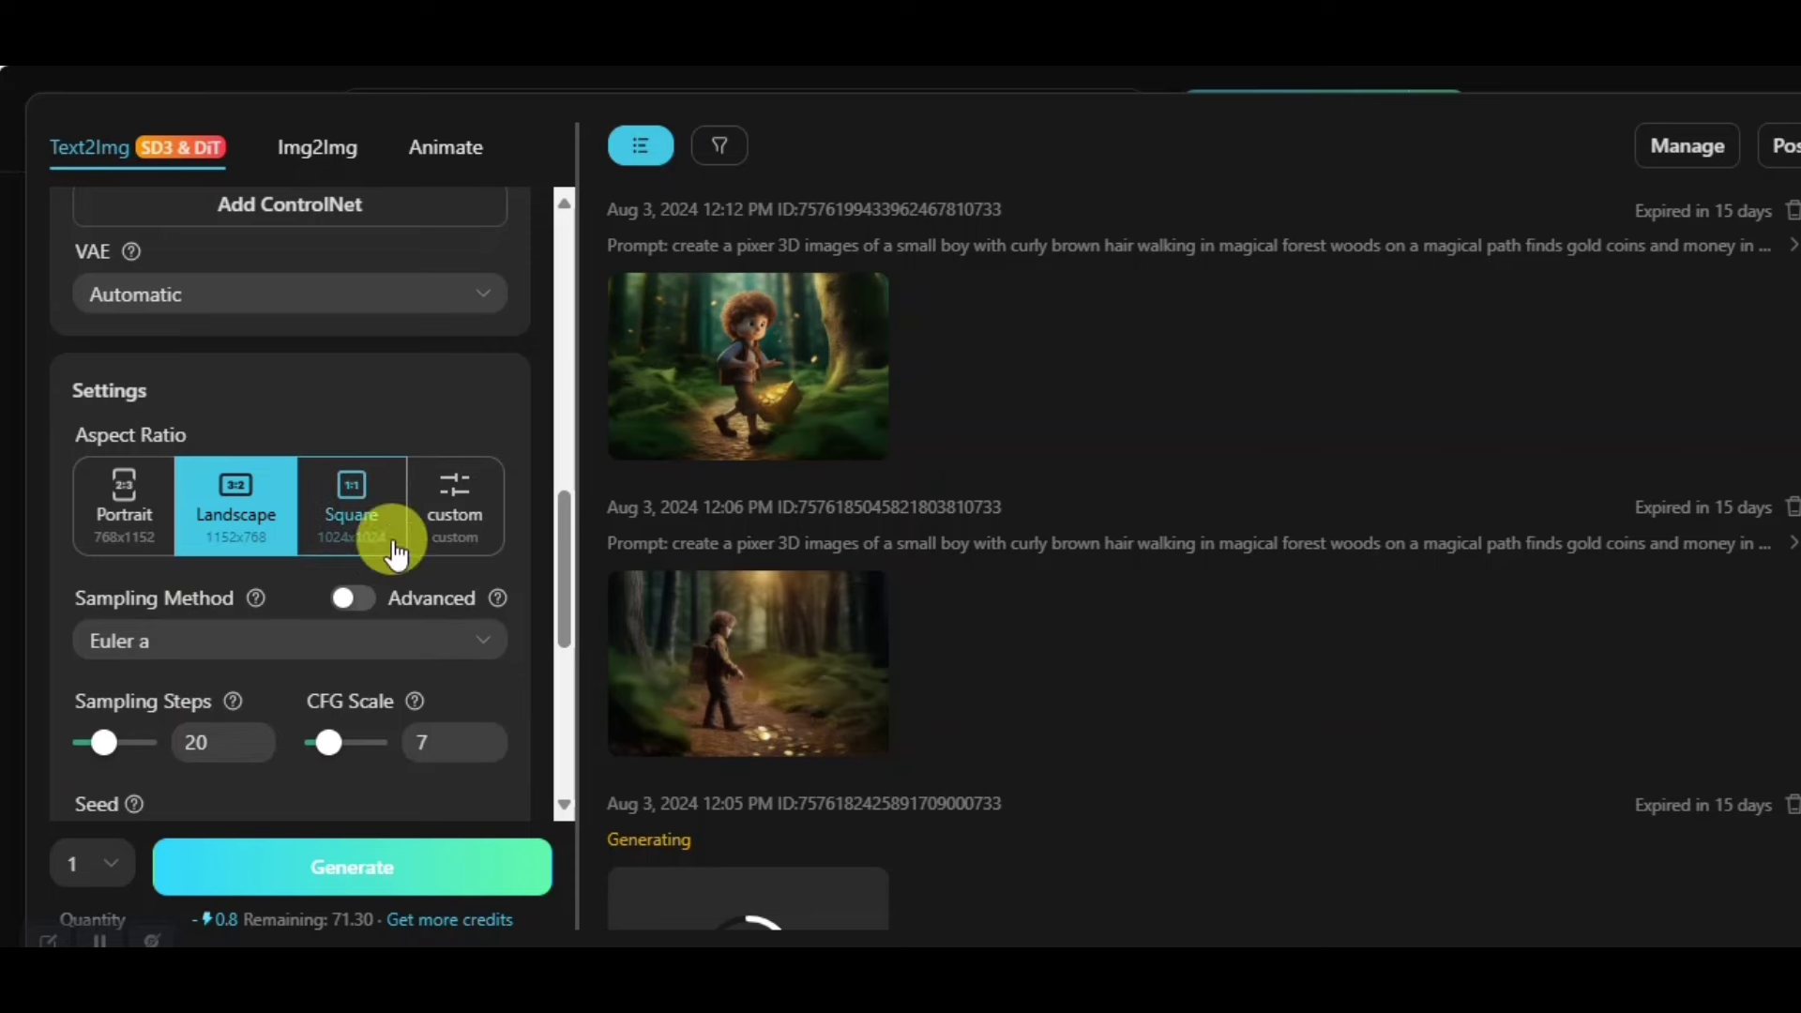
mouse_move(699, 329)
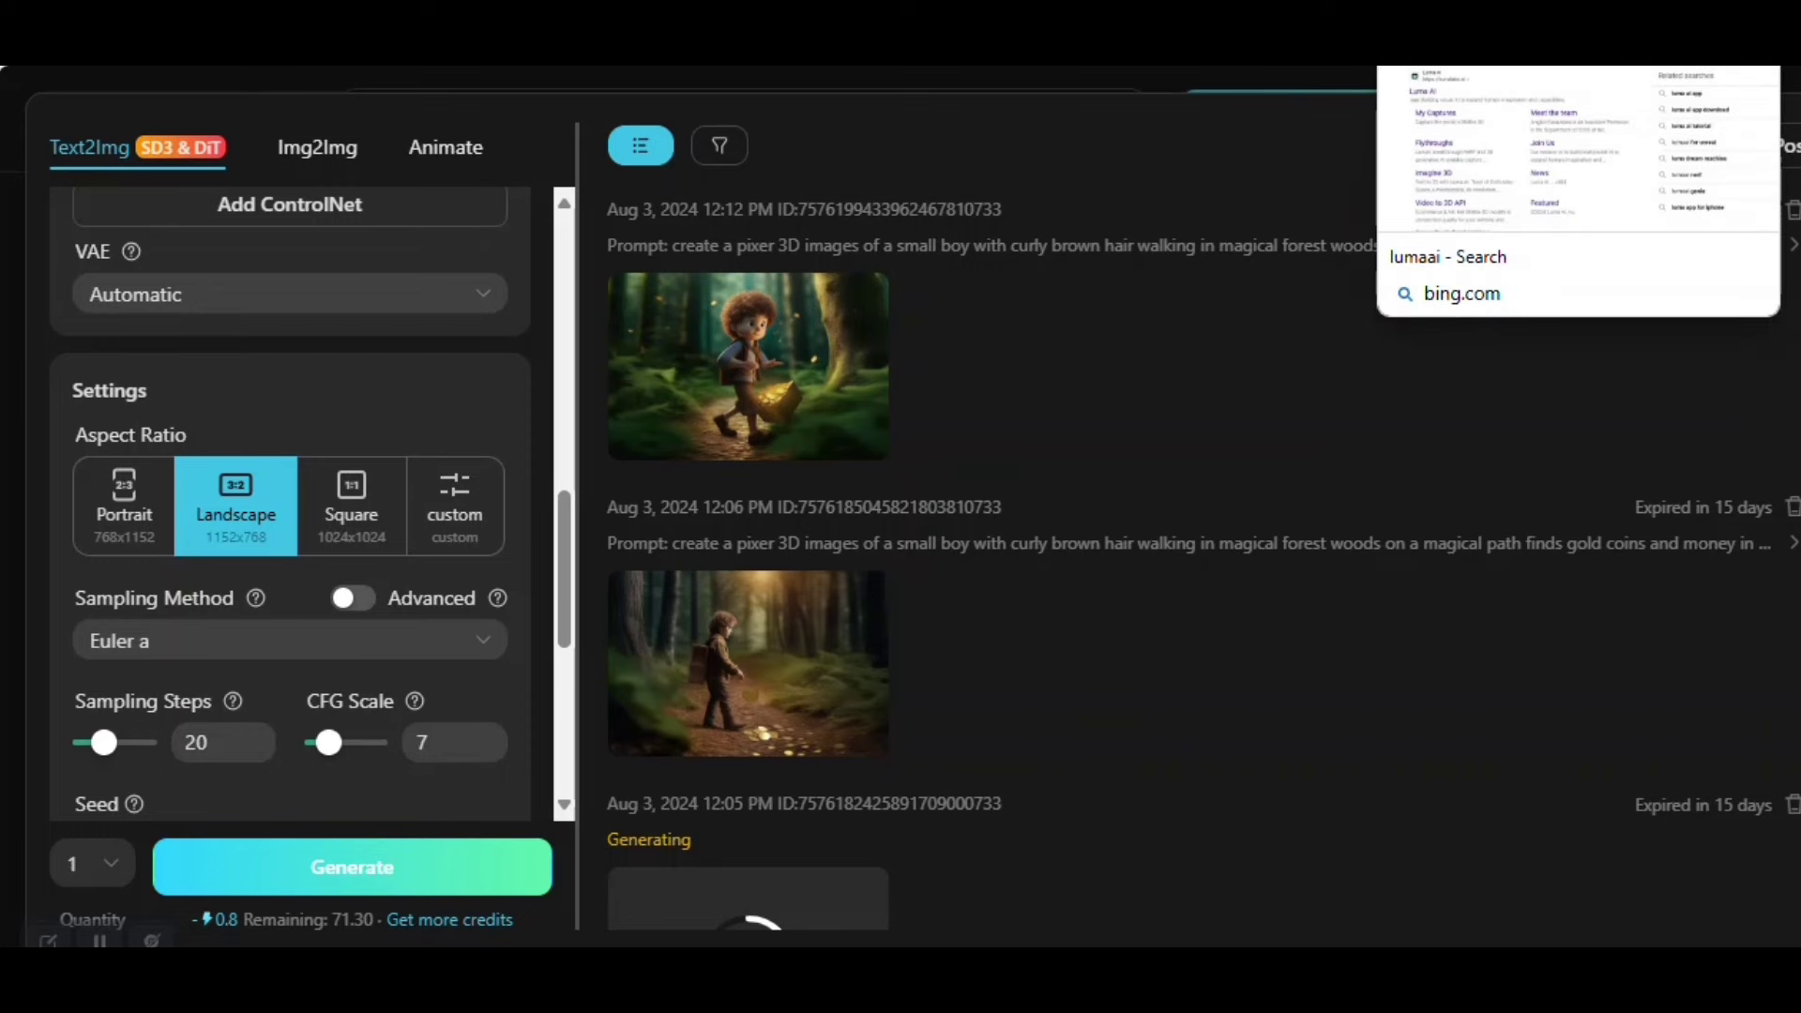
left_click(1463, 51)
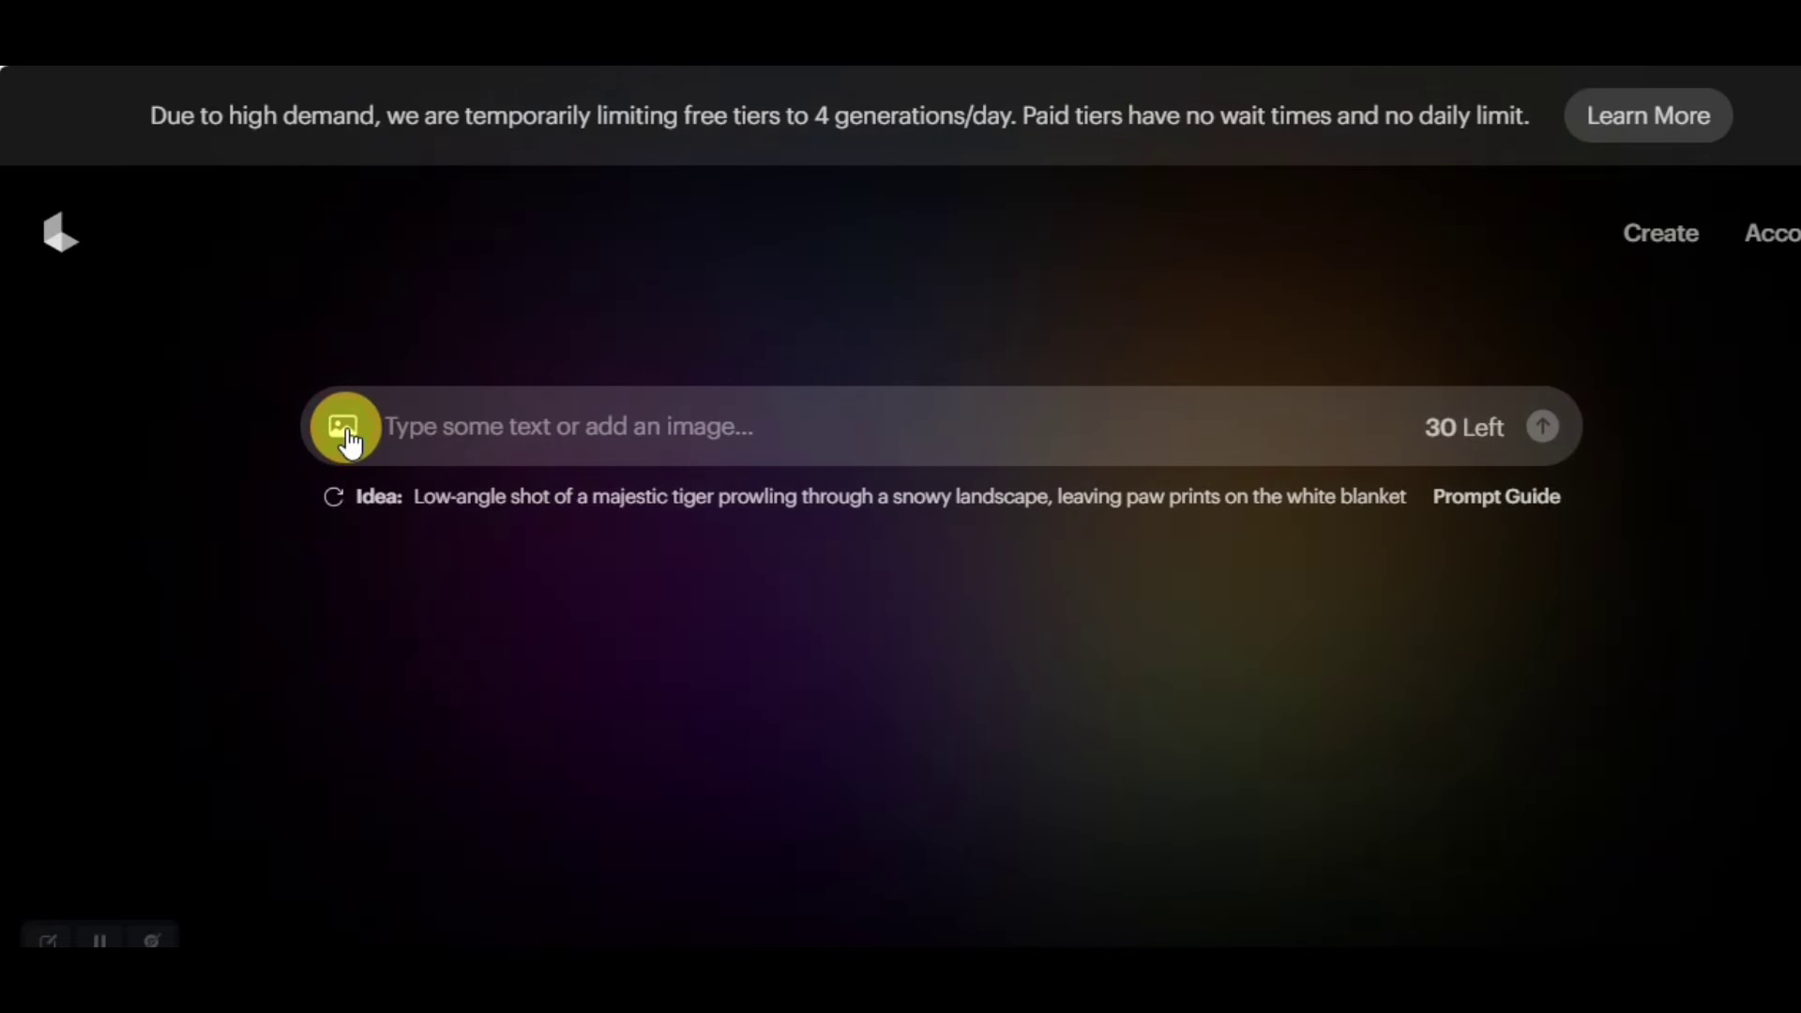
left_click(347, 430)
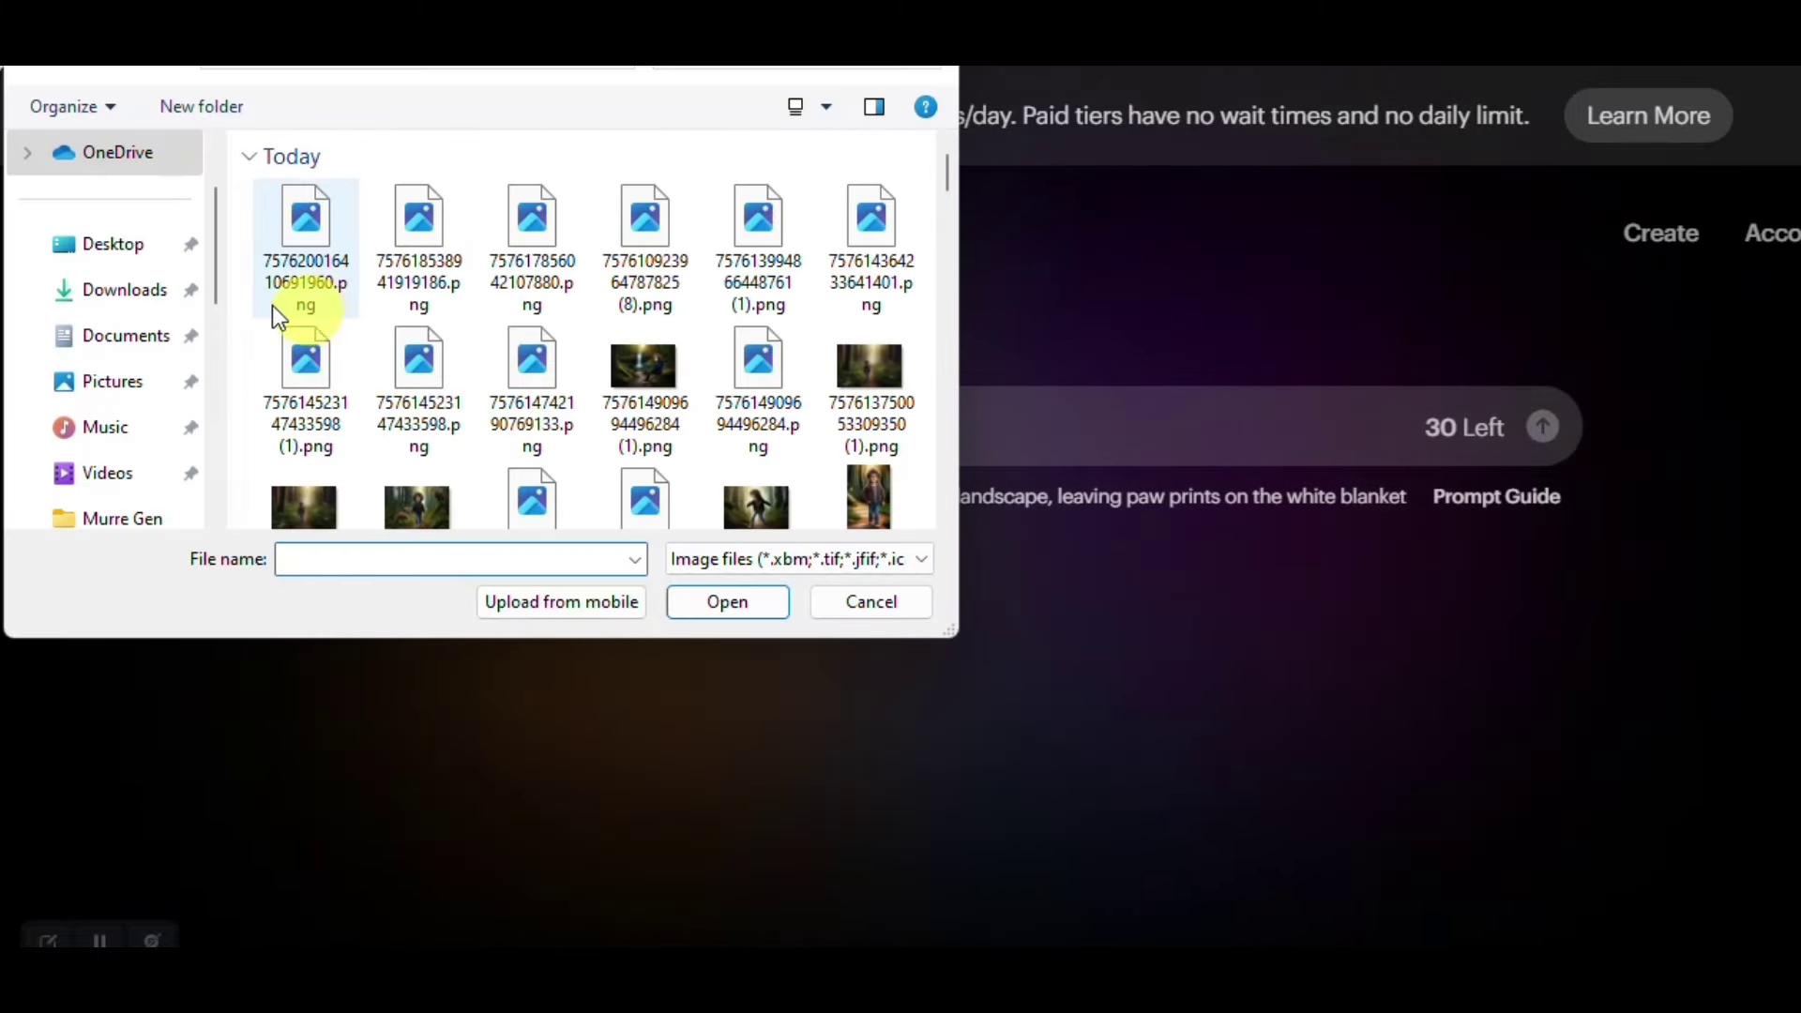
left_click(140, 293)
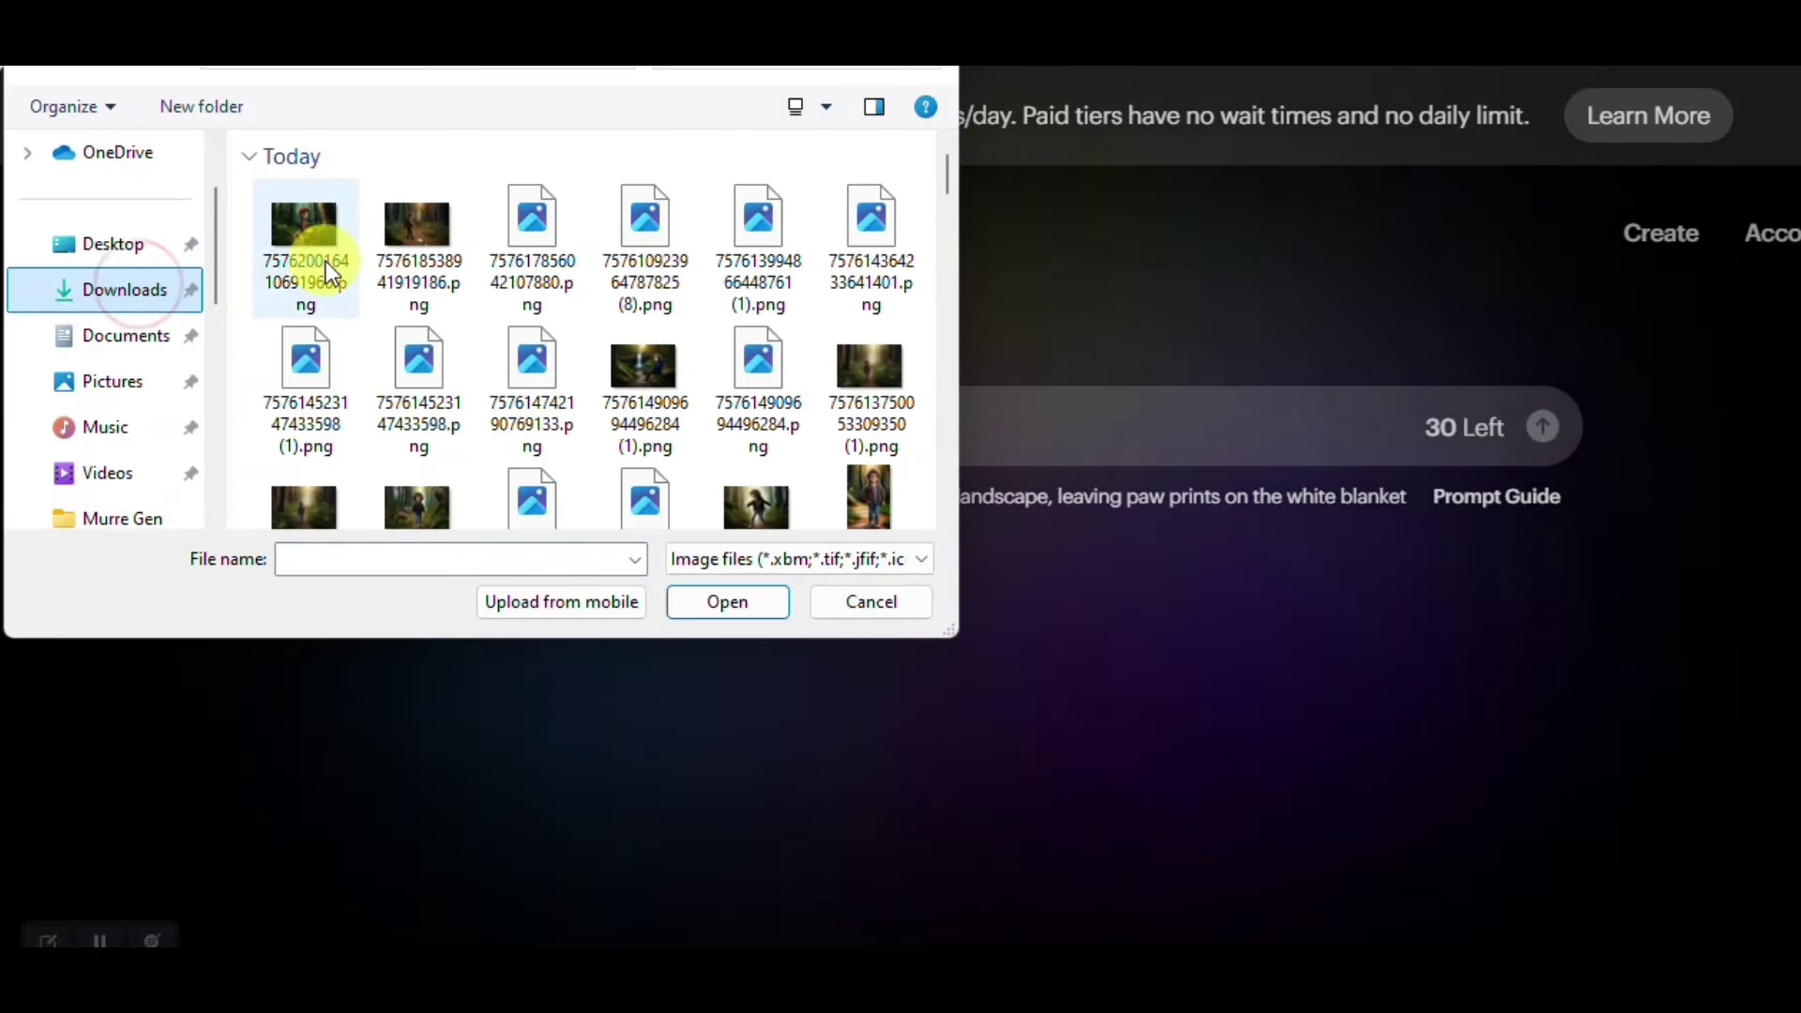
Display the downloaded images in the file chooser as extra large icons.
scroll(825, 244, "down", 2)
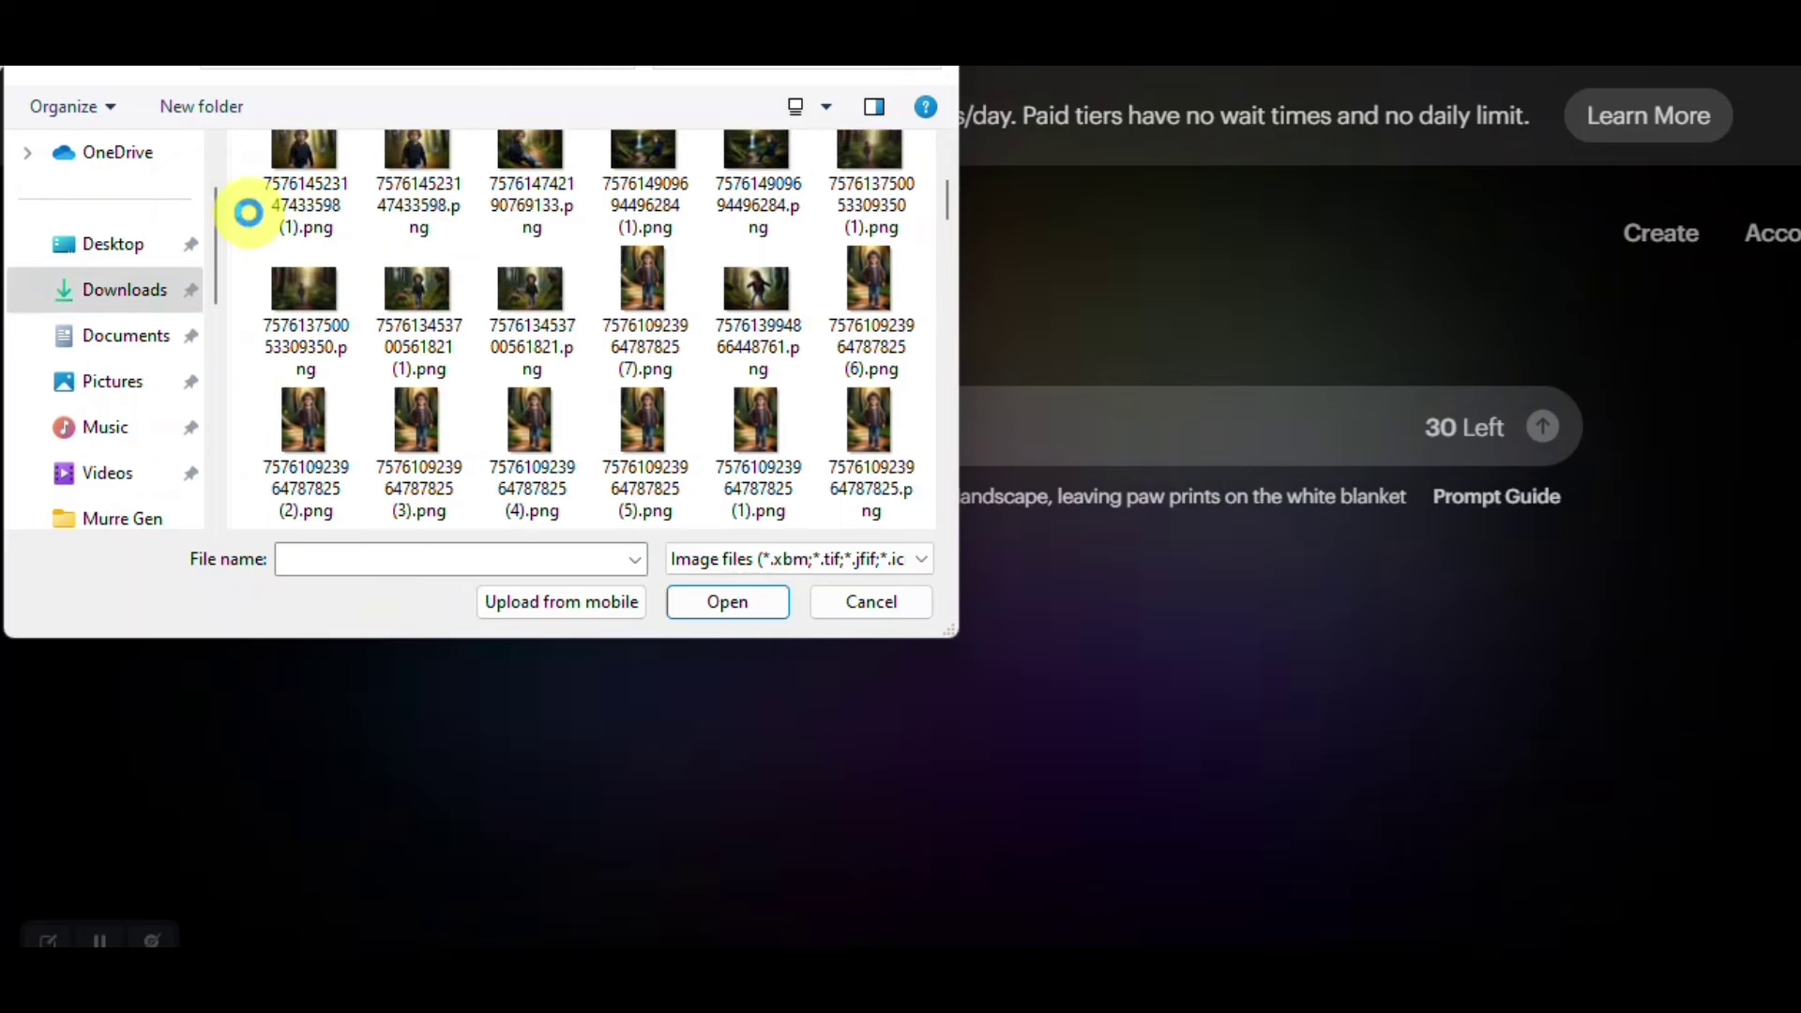
right_click(250, 215)
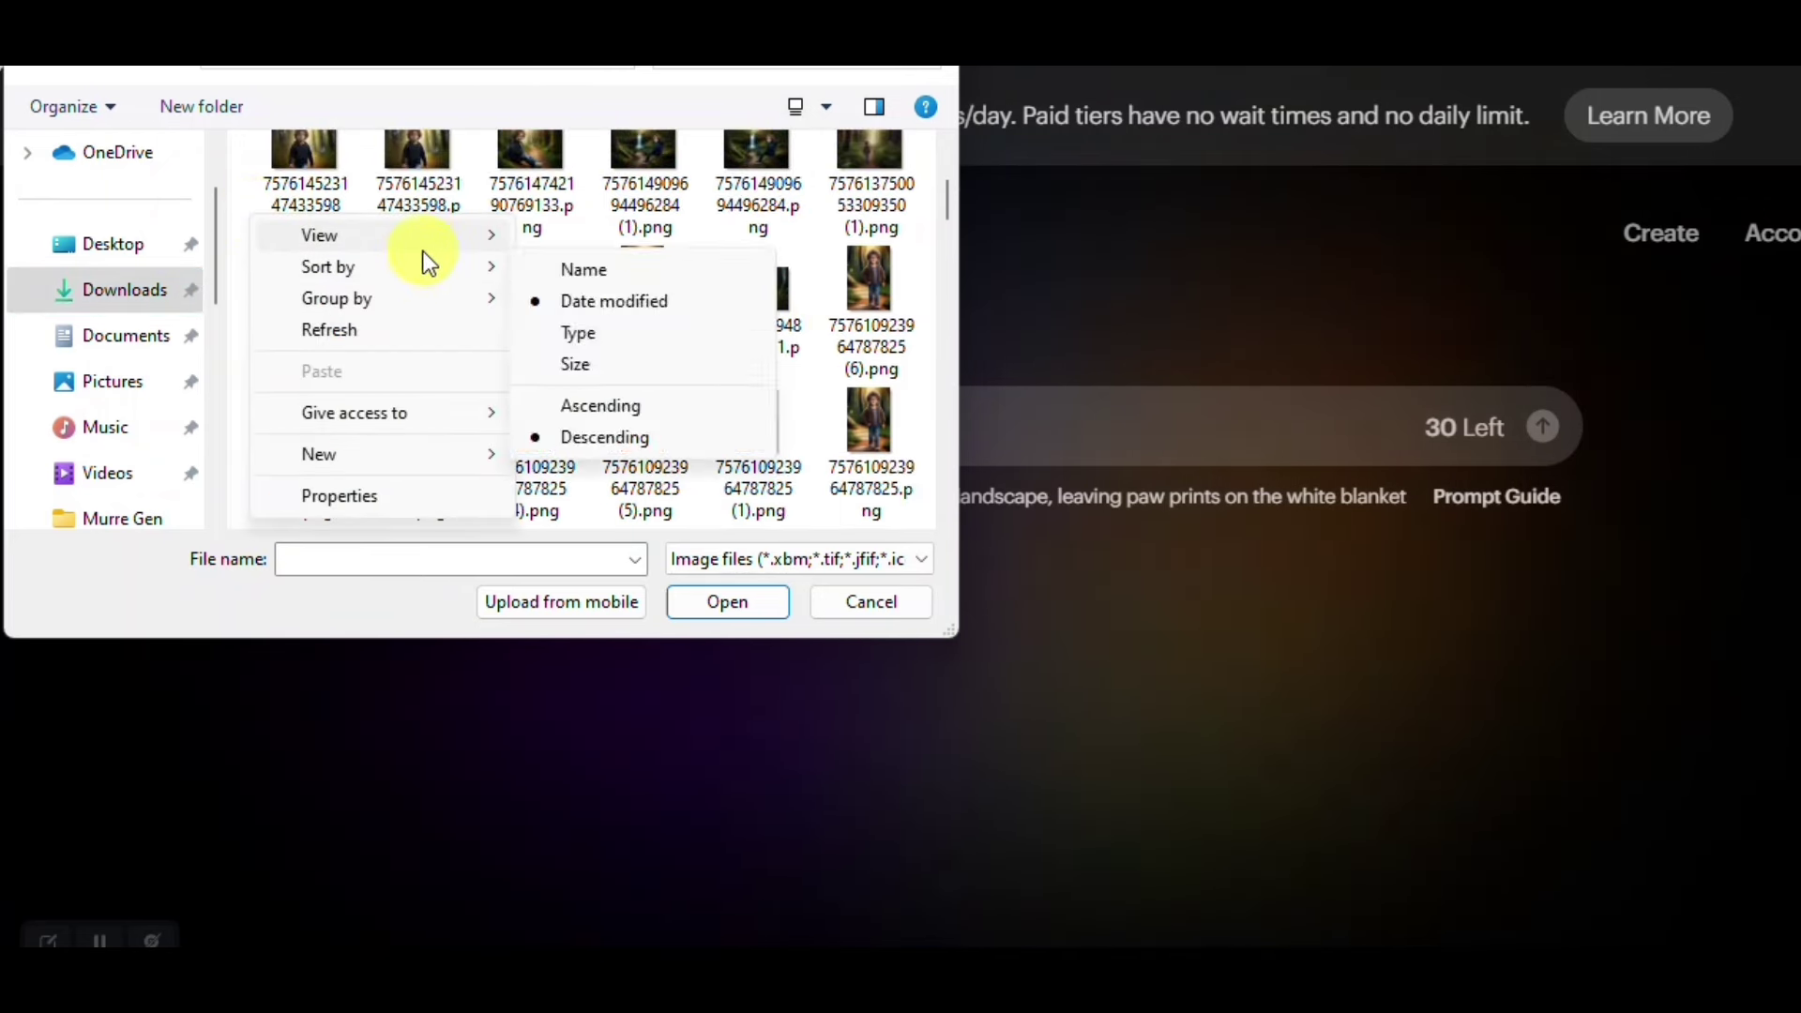
mouse_move(424, 247)
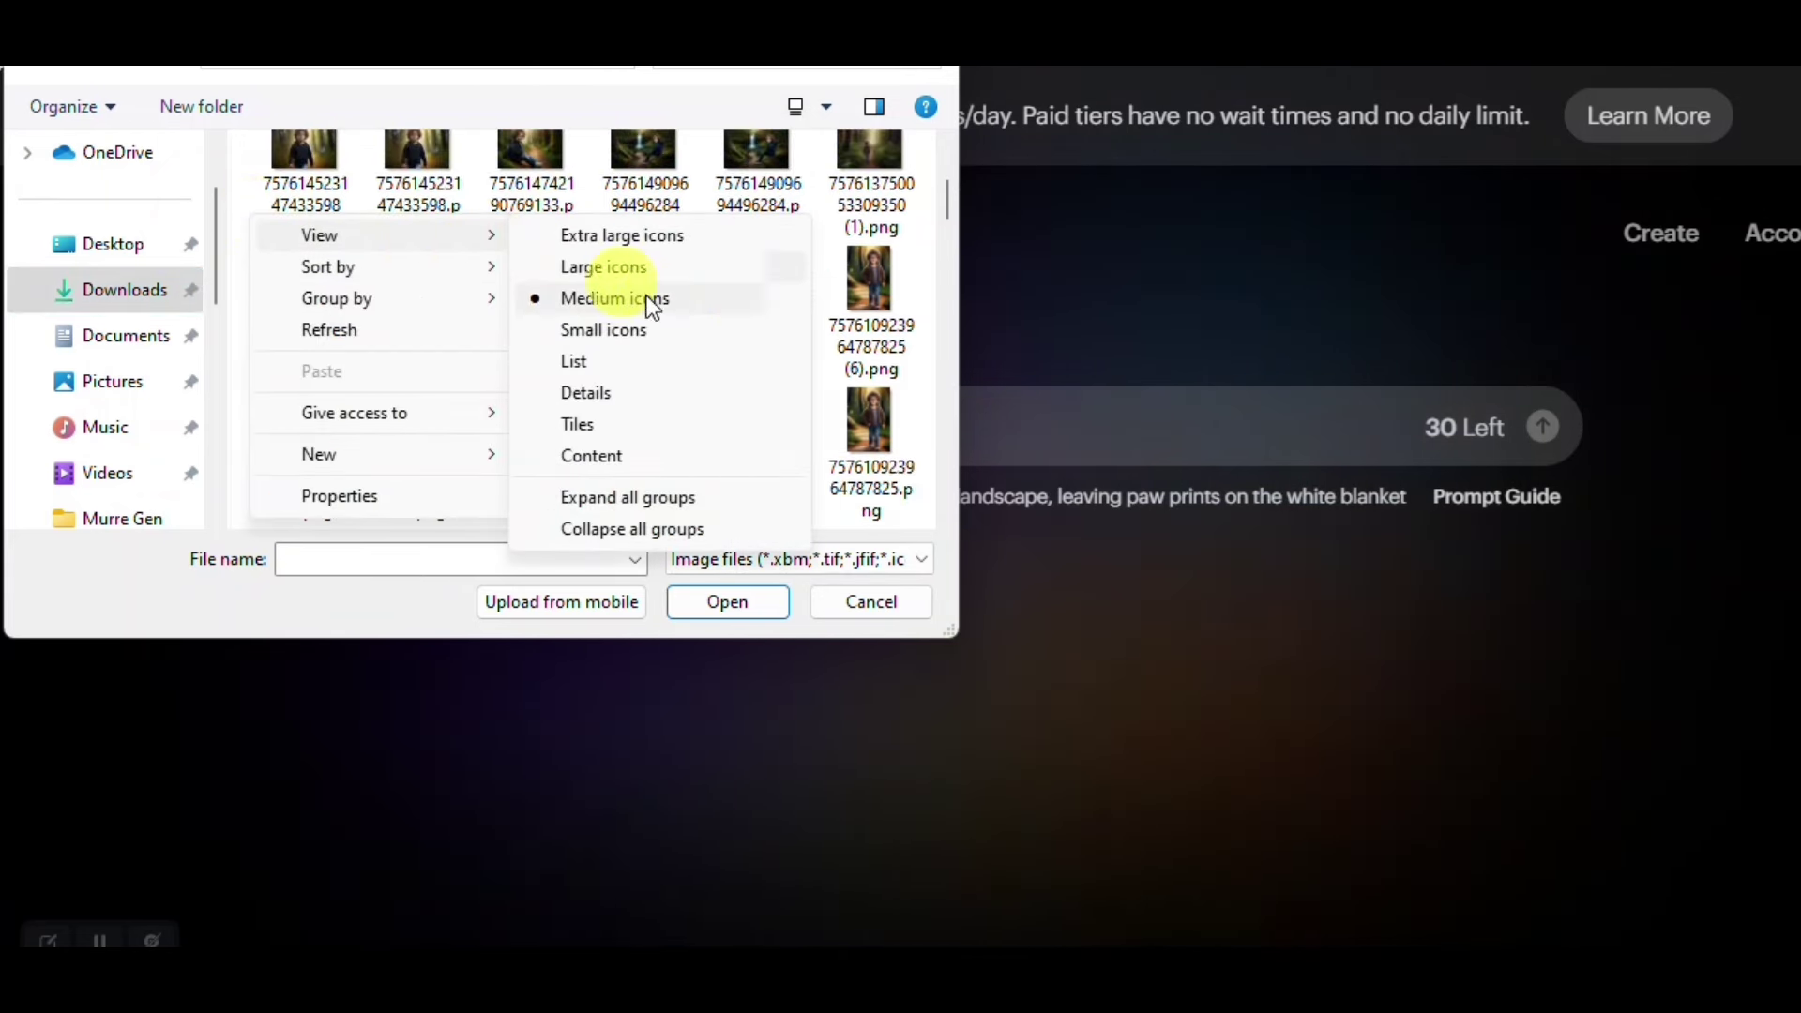
left_click(656, 236)
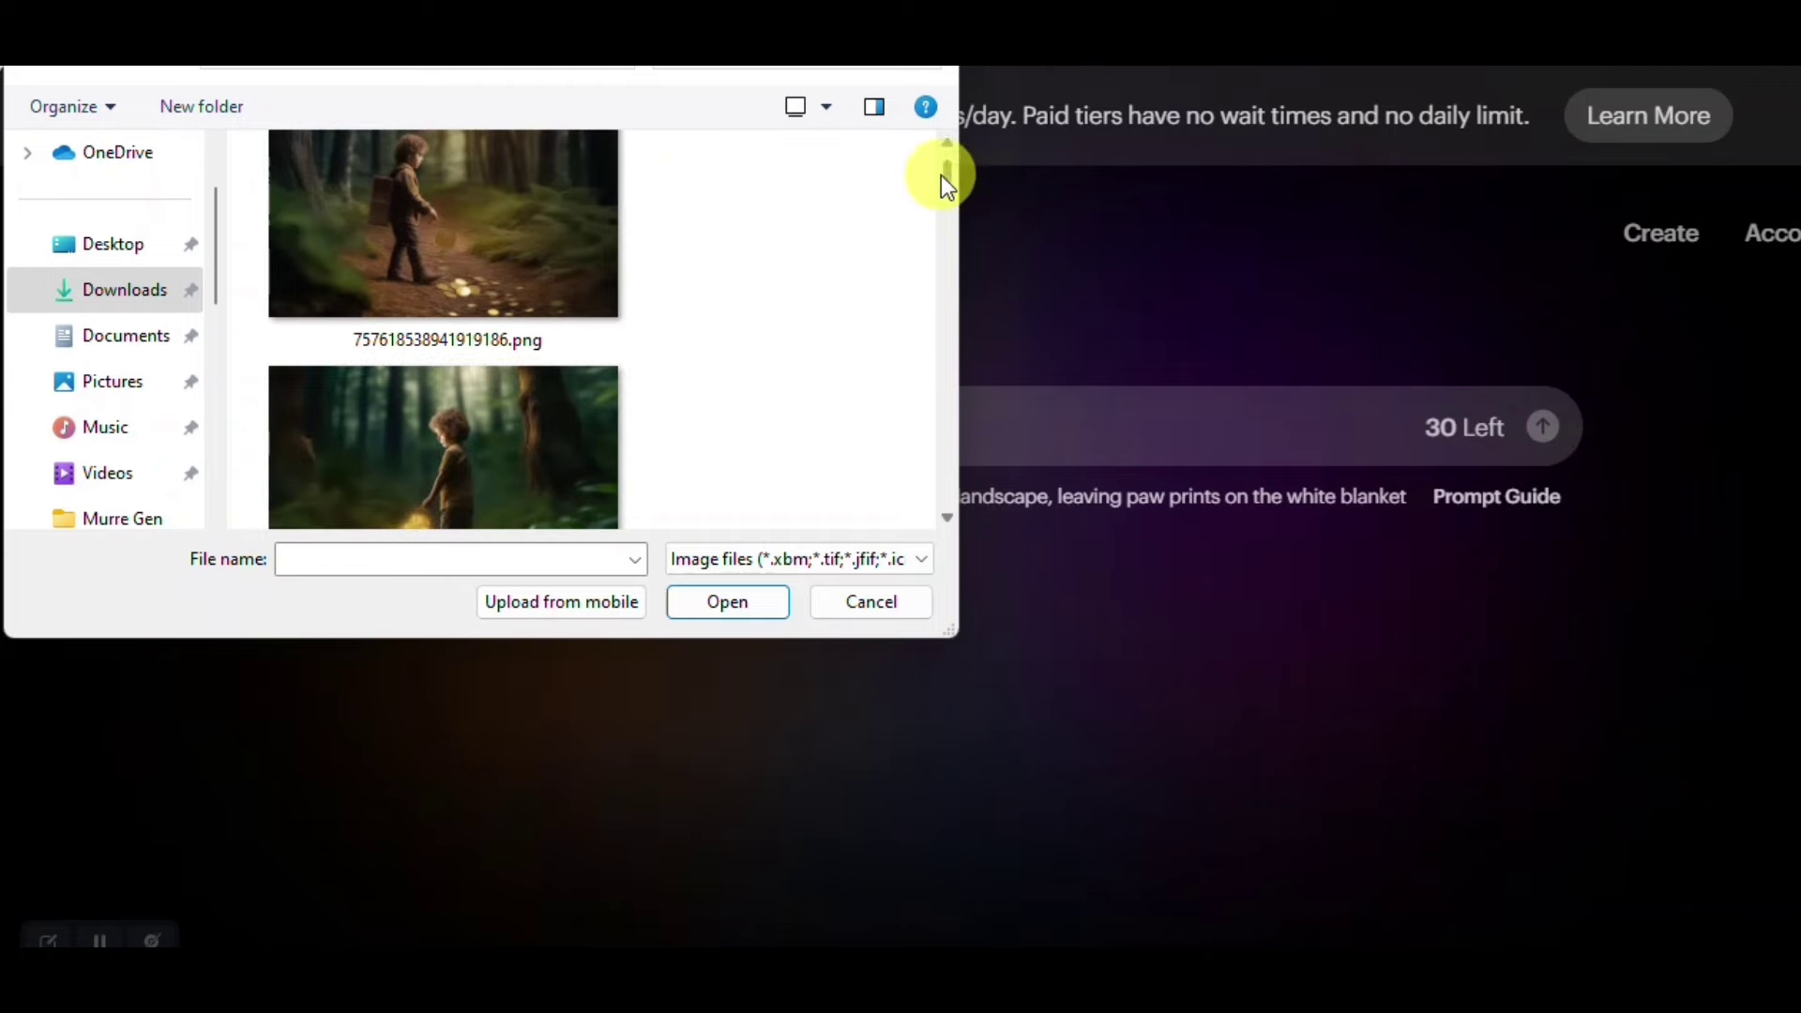
Add the image of the boy walking away along the forest path and generate a video with the prompt "he is walking in a magical tress".
left_click_drag(941, 174, 950, 206)
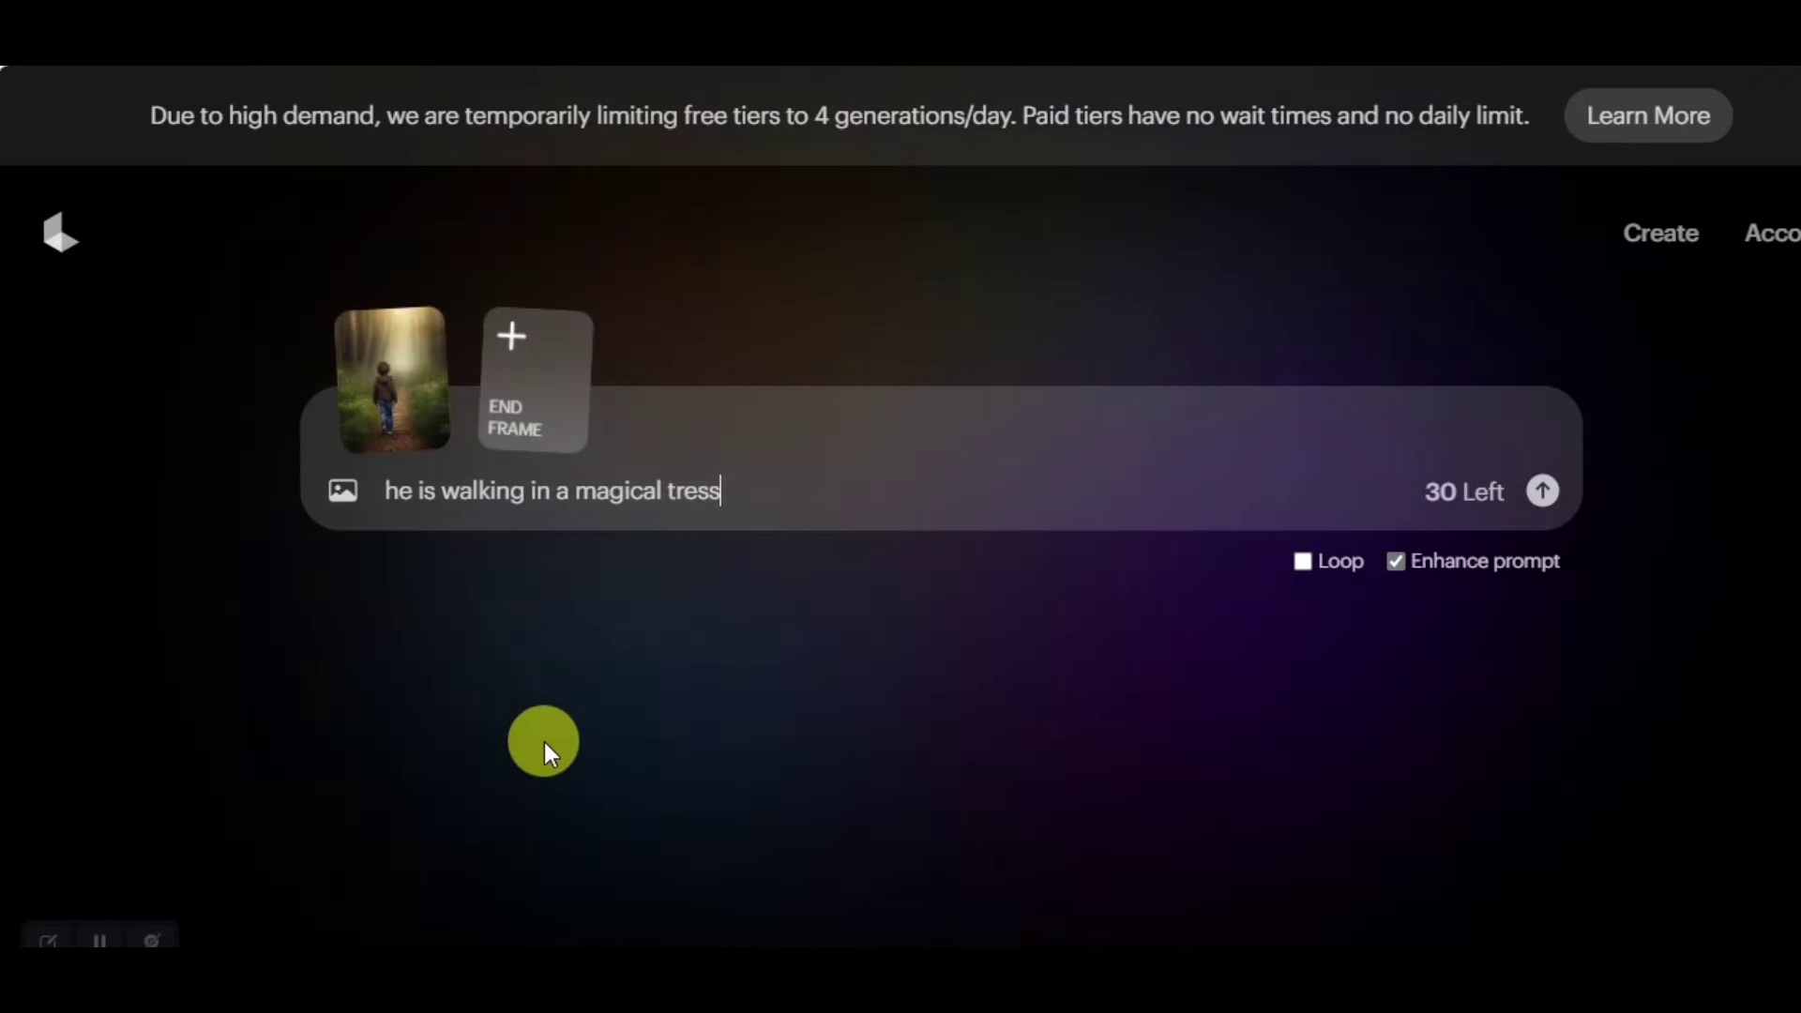
key("Return")
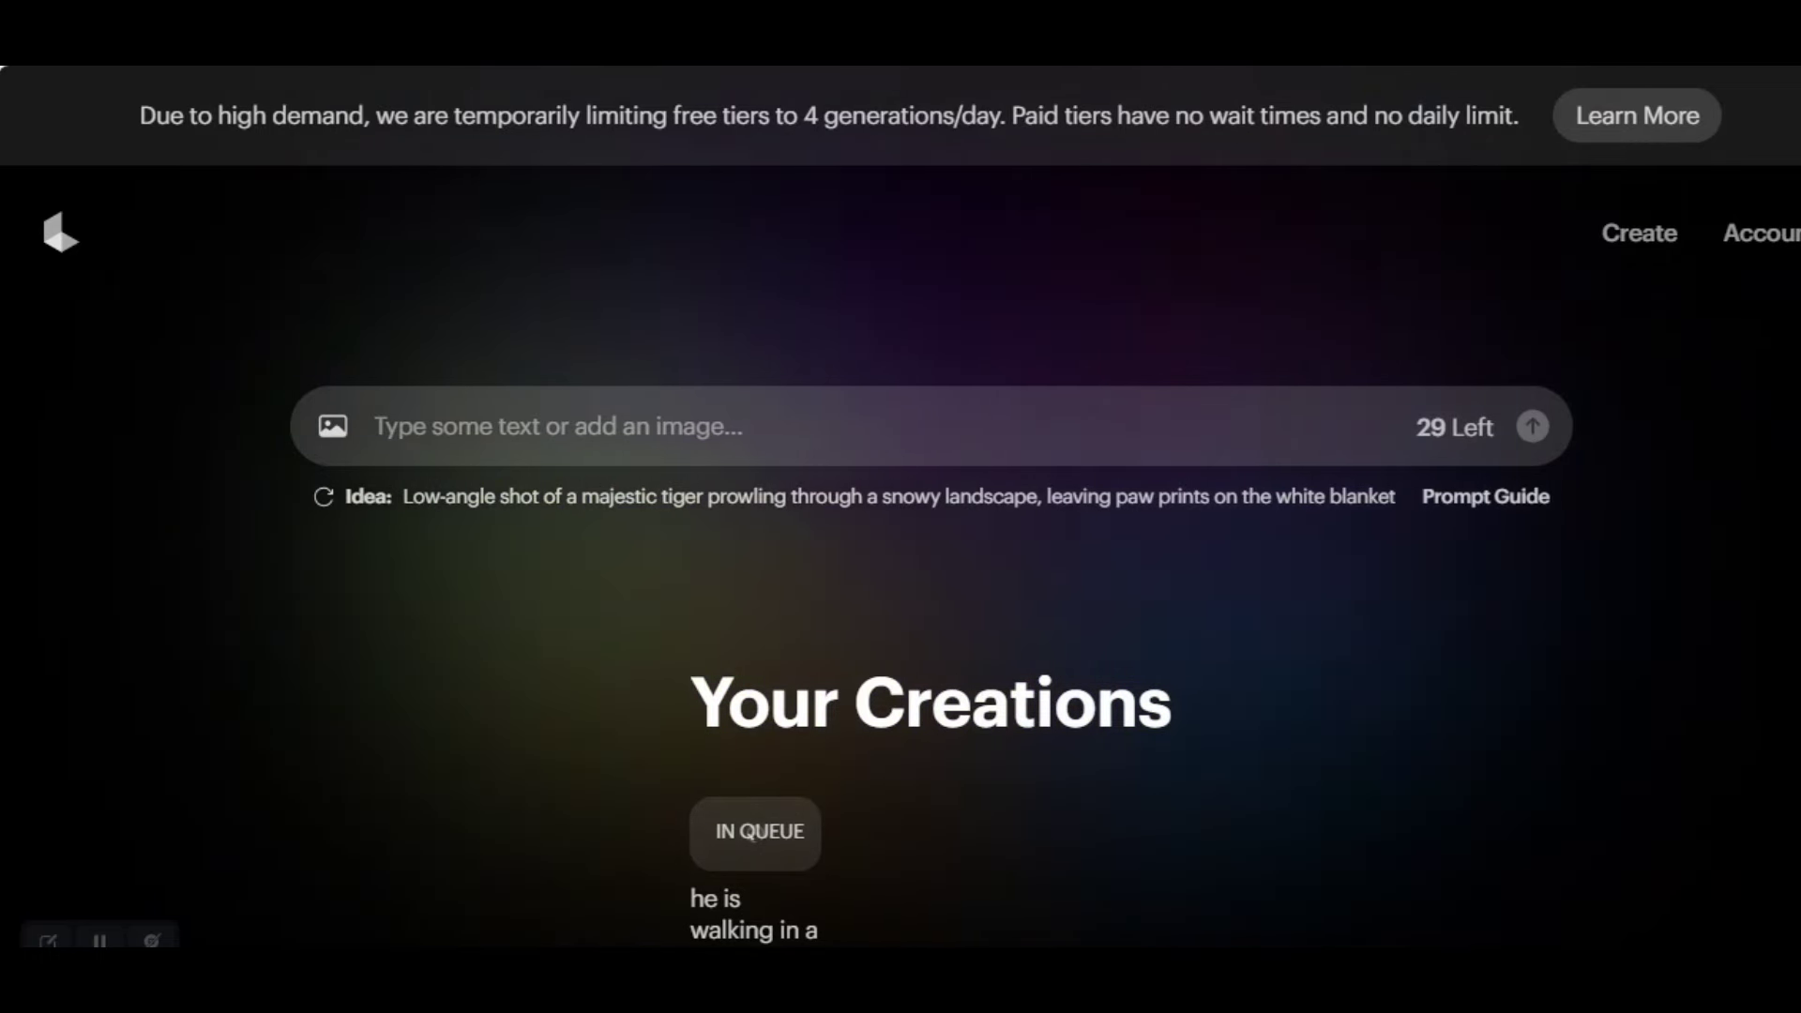
Check the queued creation, then start adding another image to a new video prompt.
scroll(1797, 403, "down", 3)
scroll(1782, 469, "up", 2)
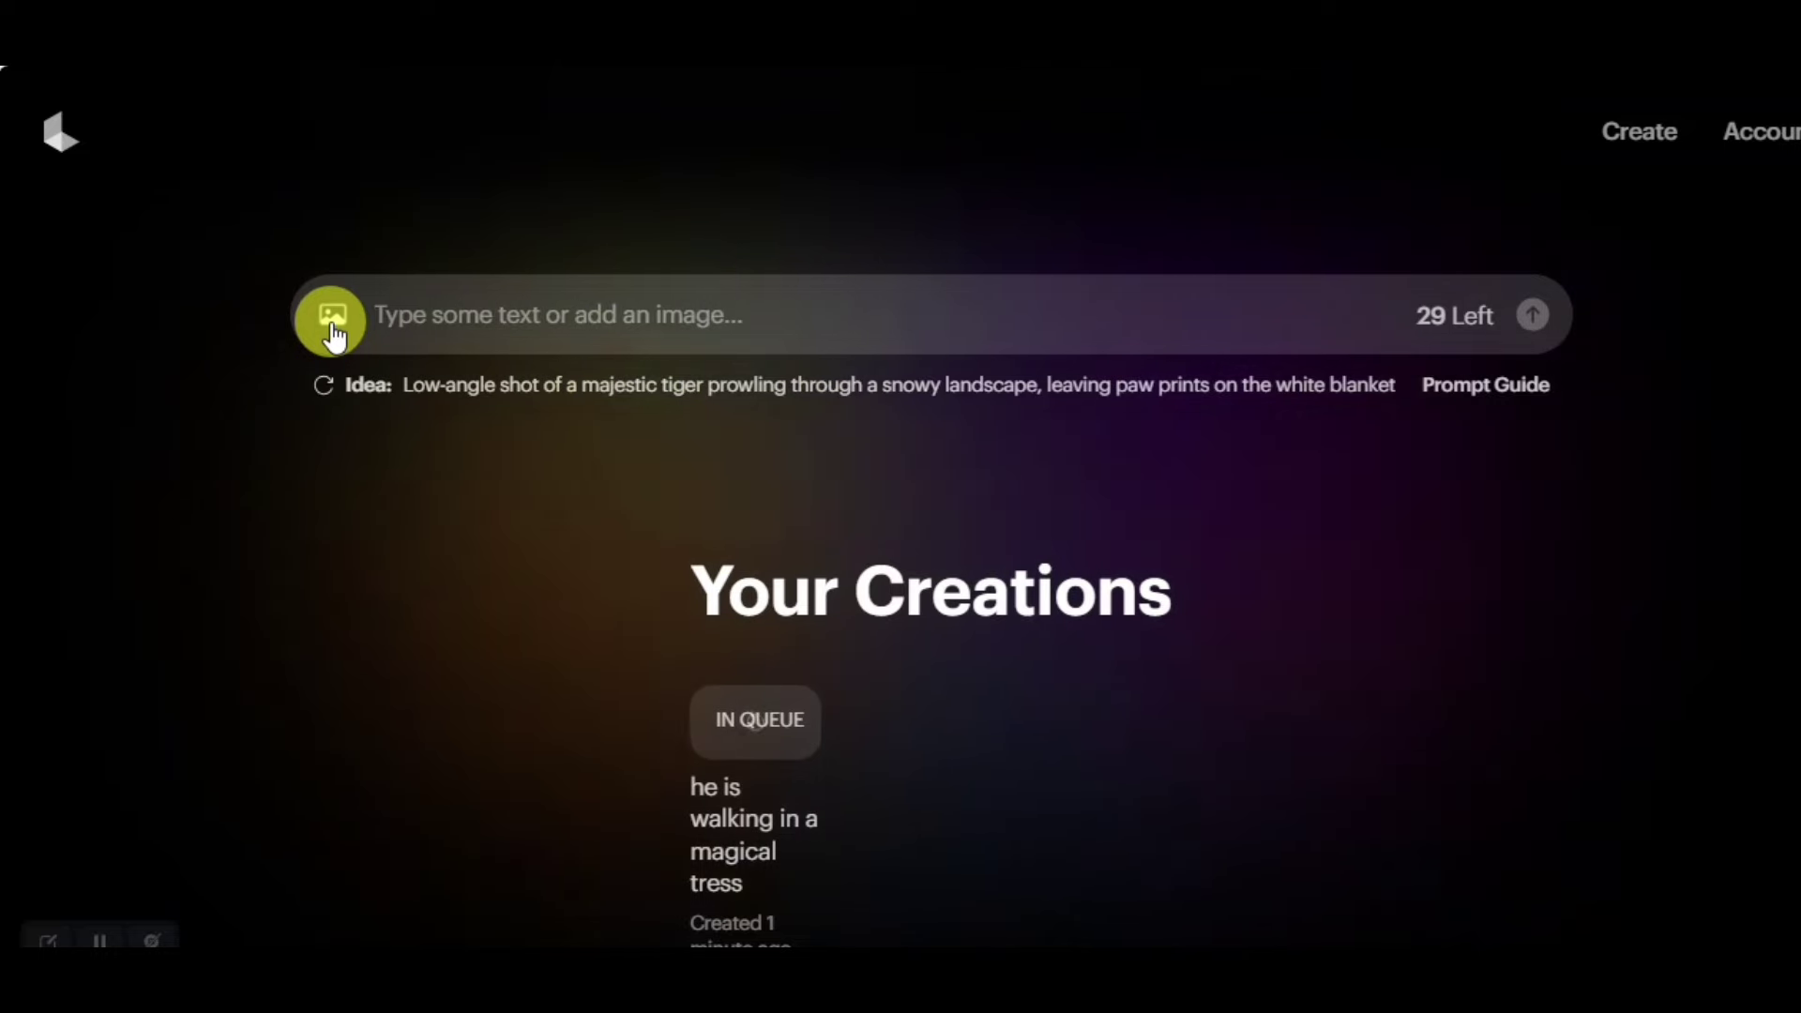
left_click(333, 318)
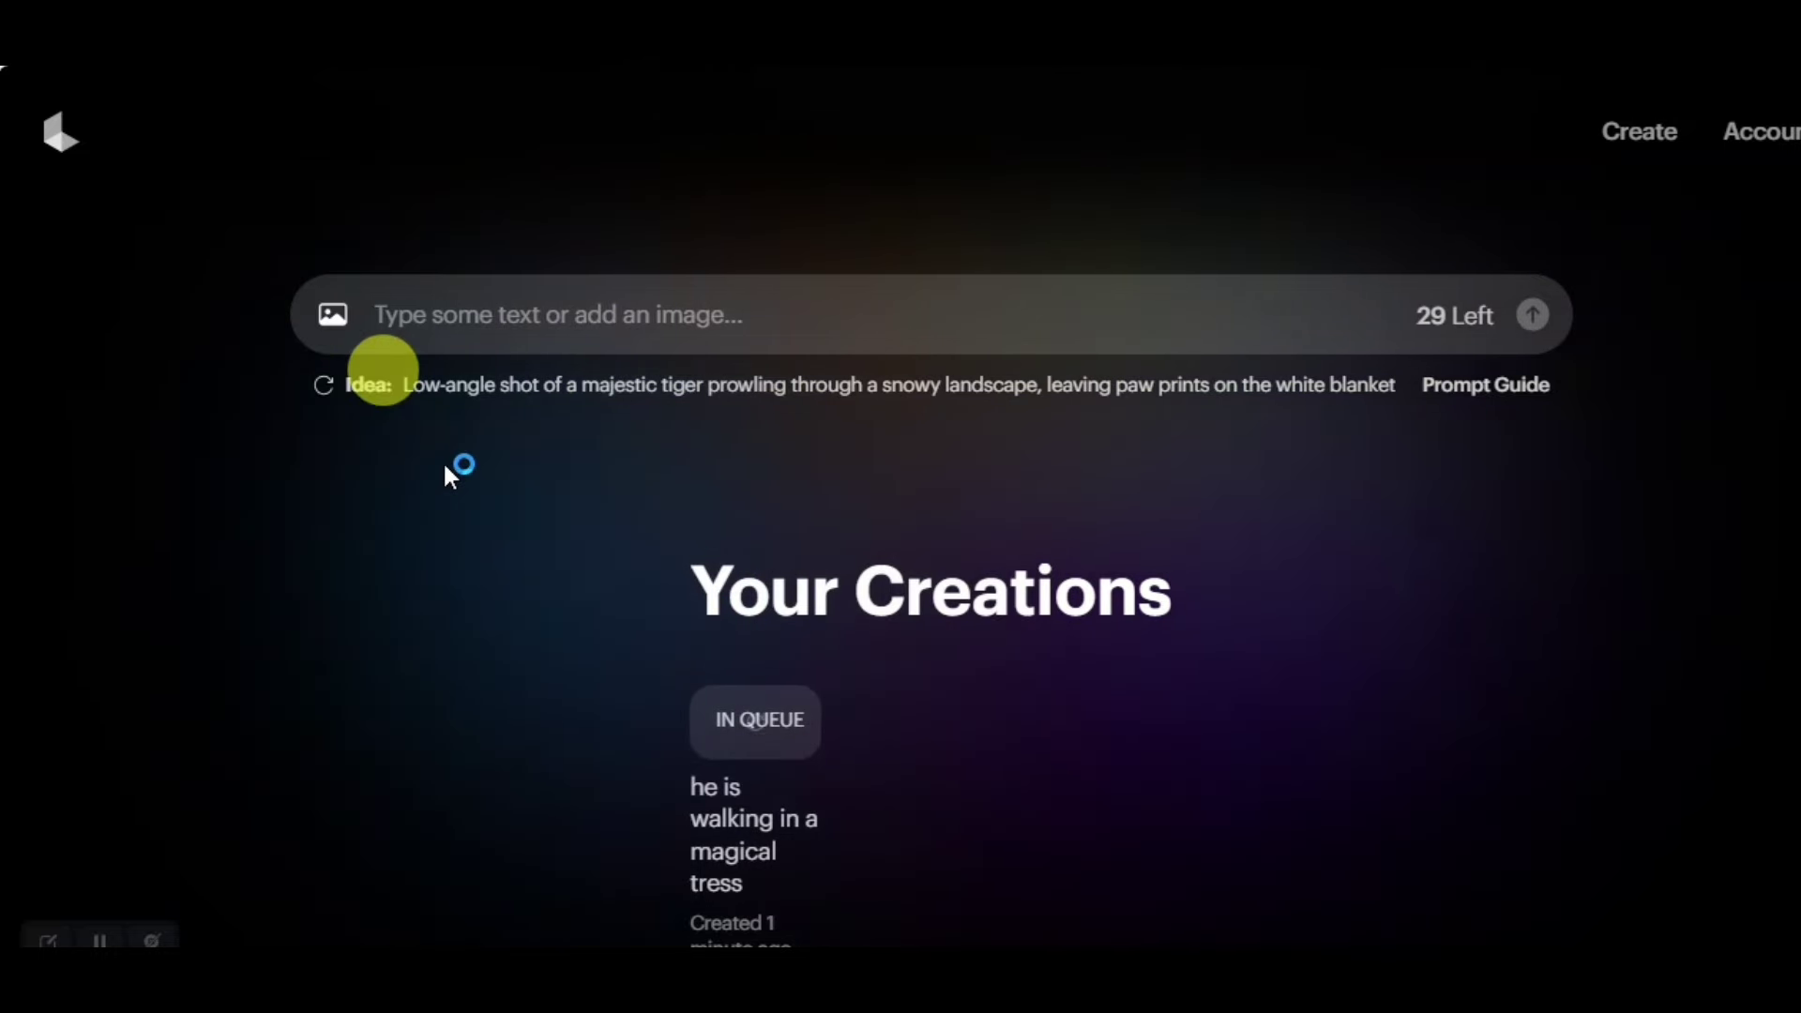
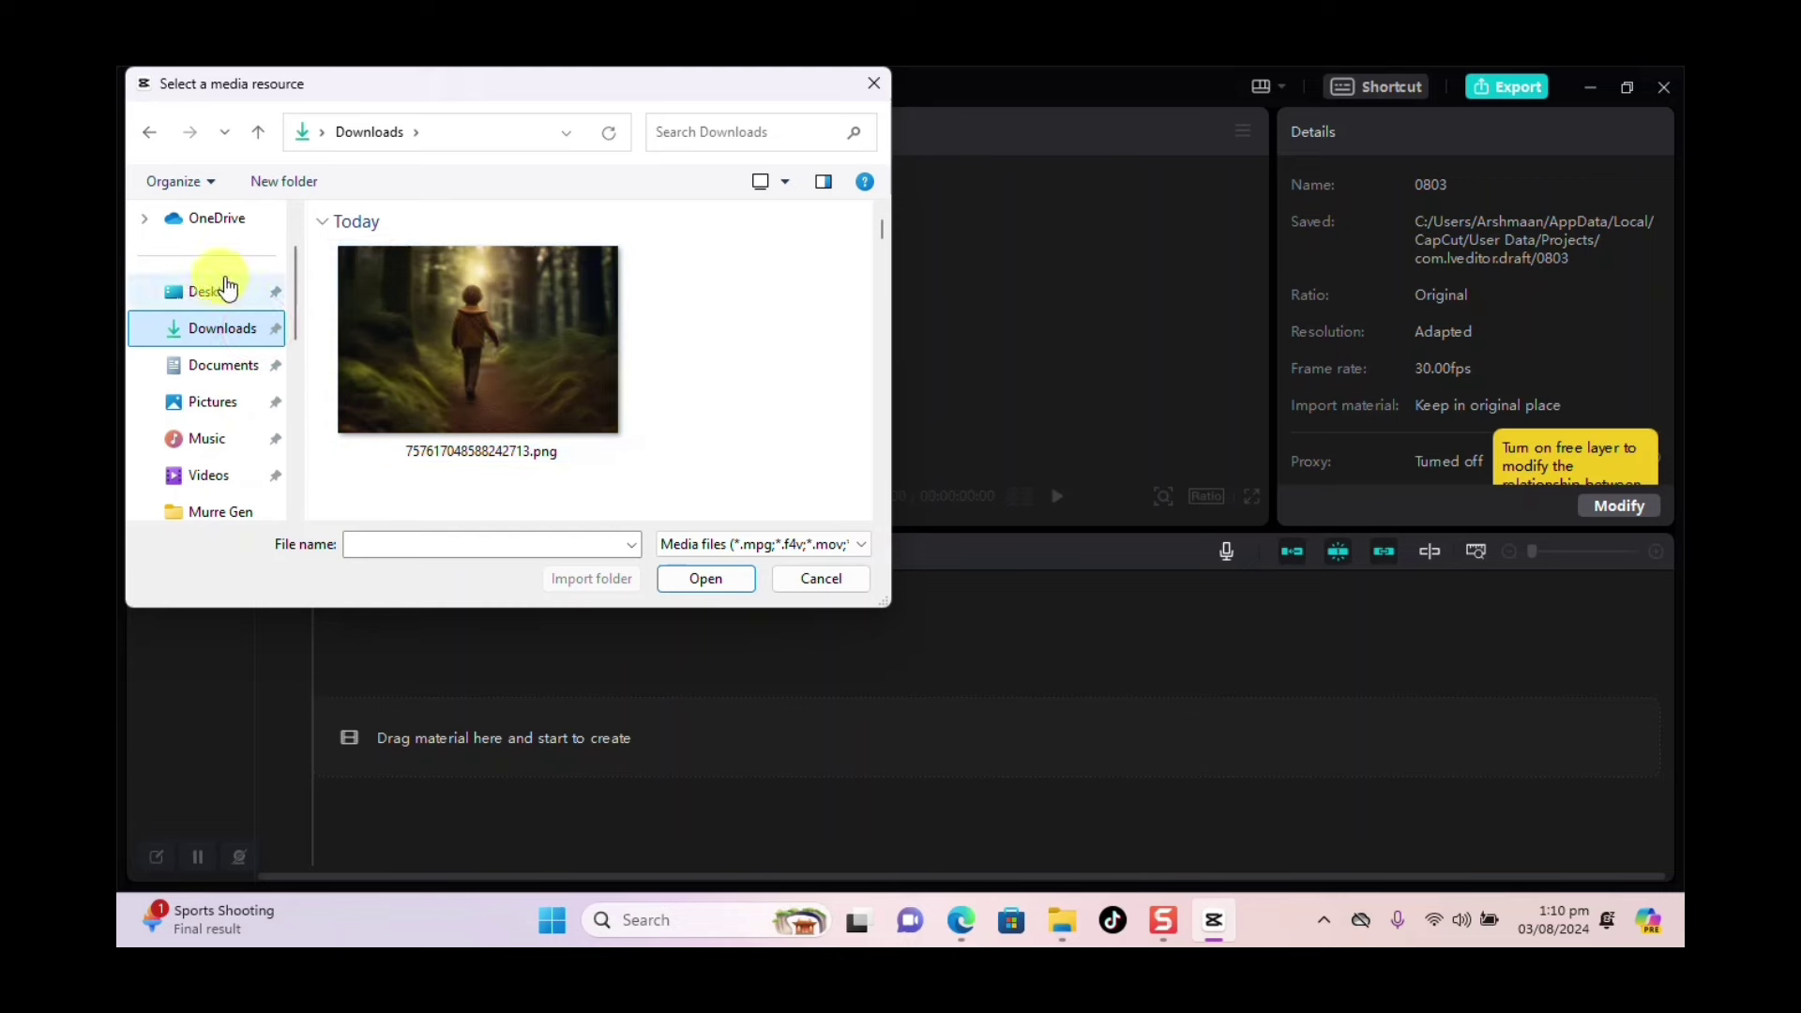
In CapCut, import the generated "Image to Video" clips from the Downloads folder into project 0803.
left_click(241, 329)
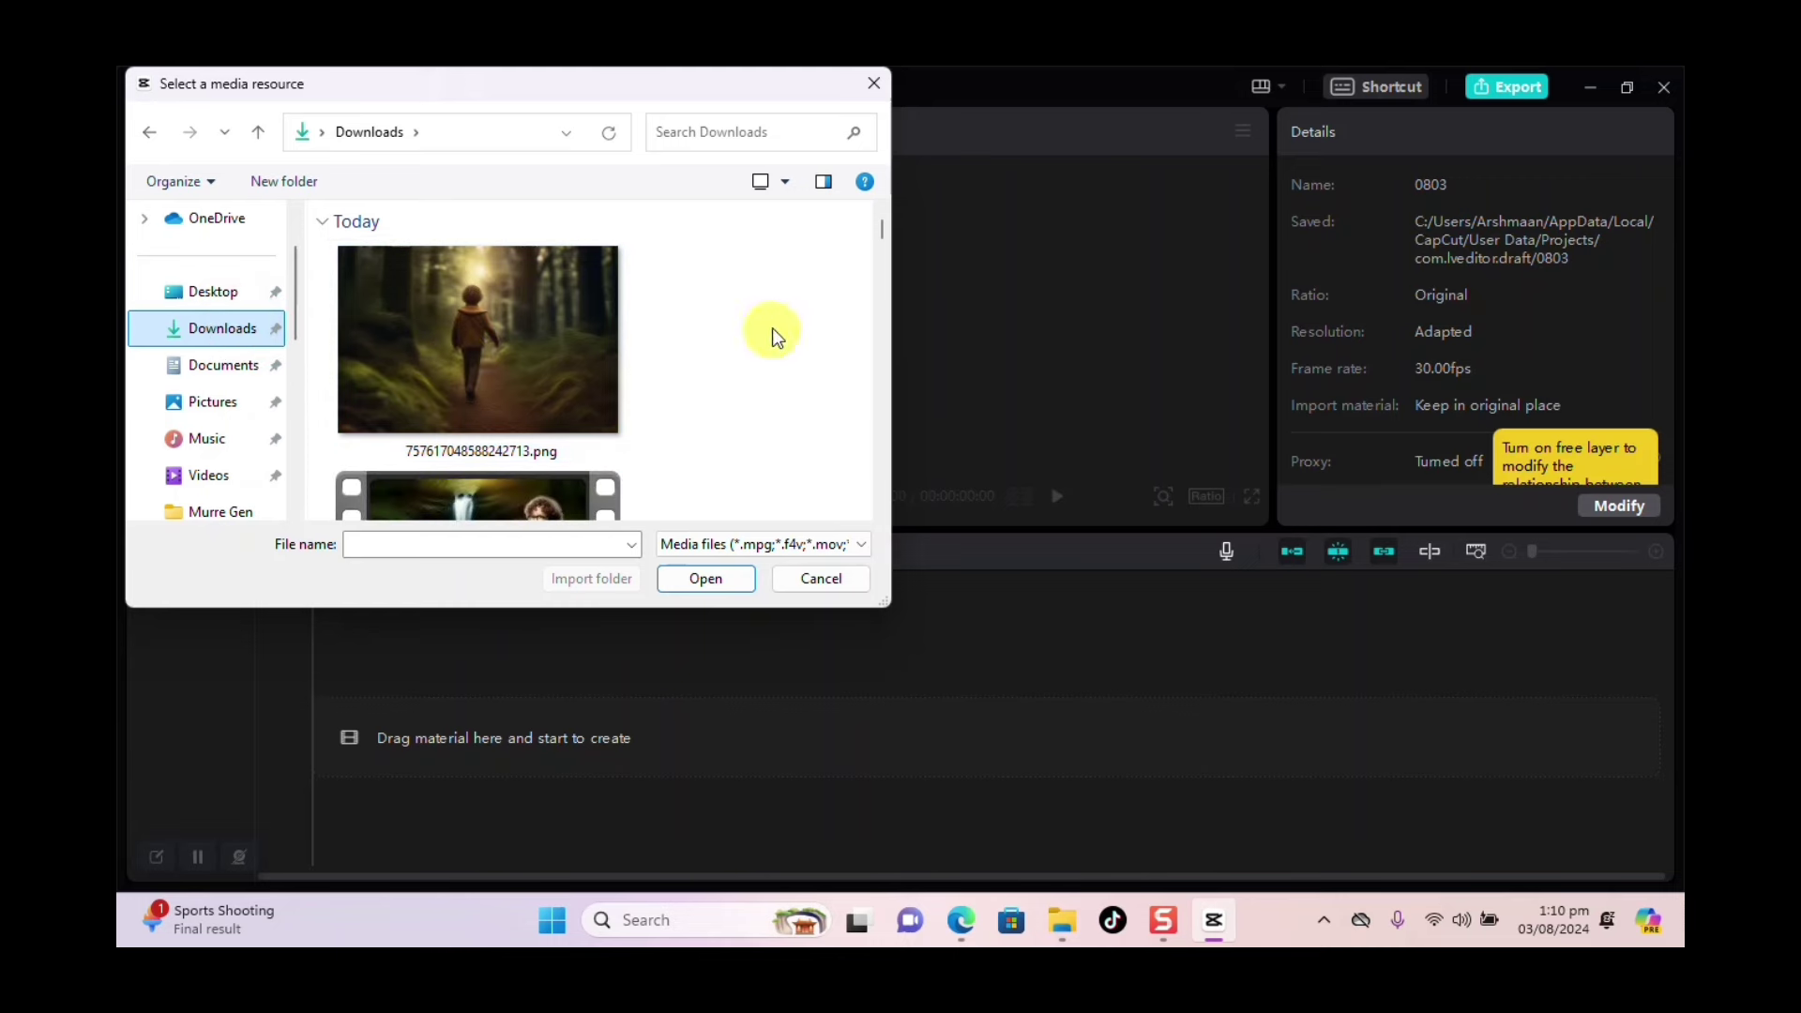
left_click_drag(886, 225, 885, 281)
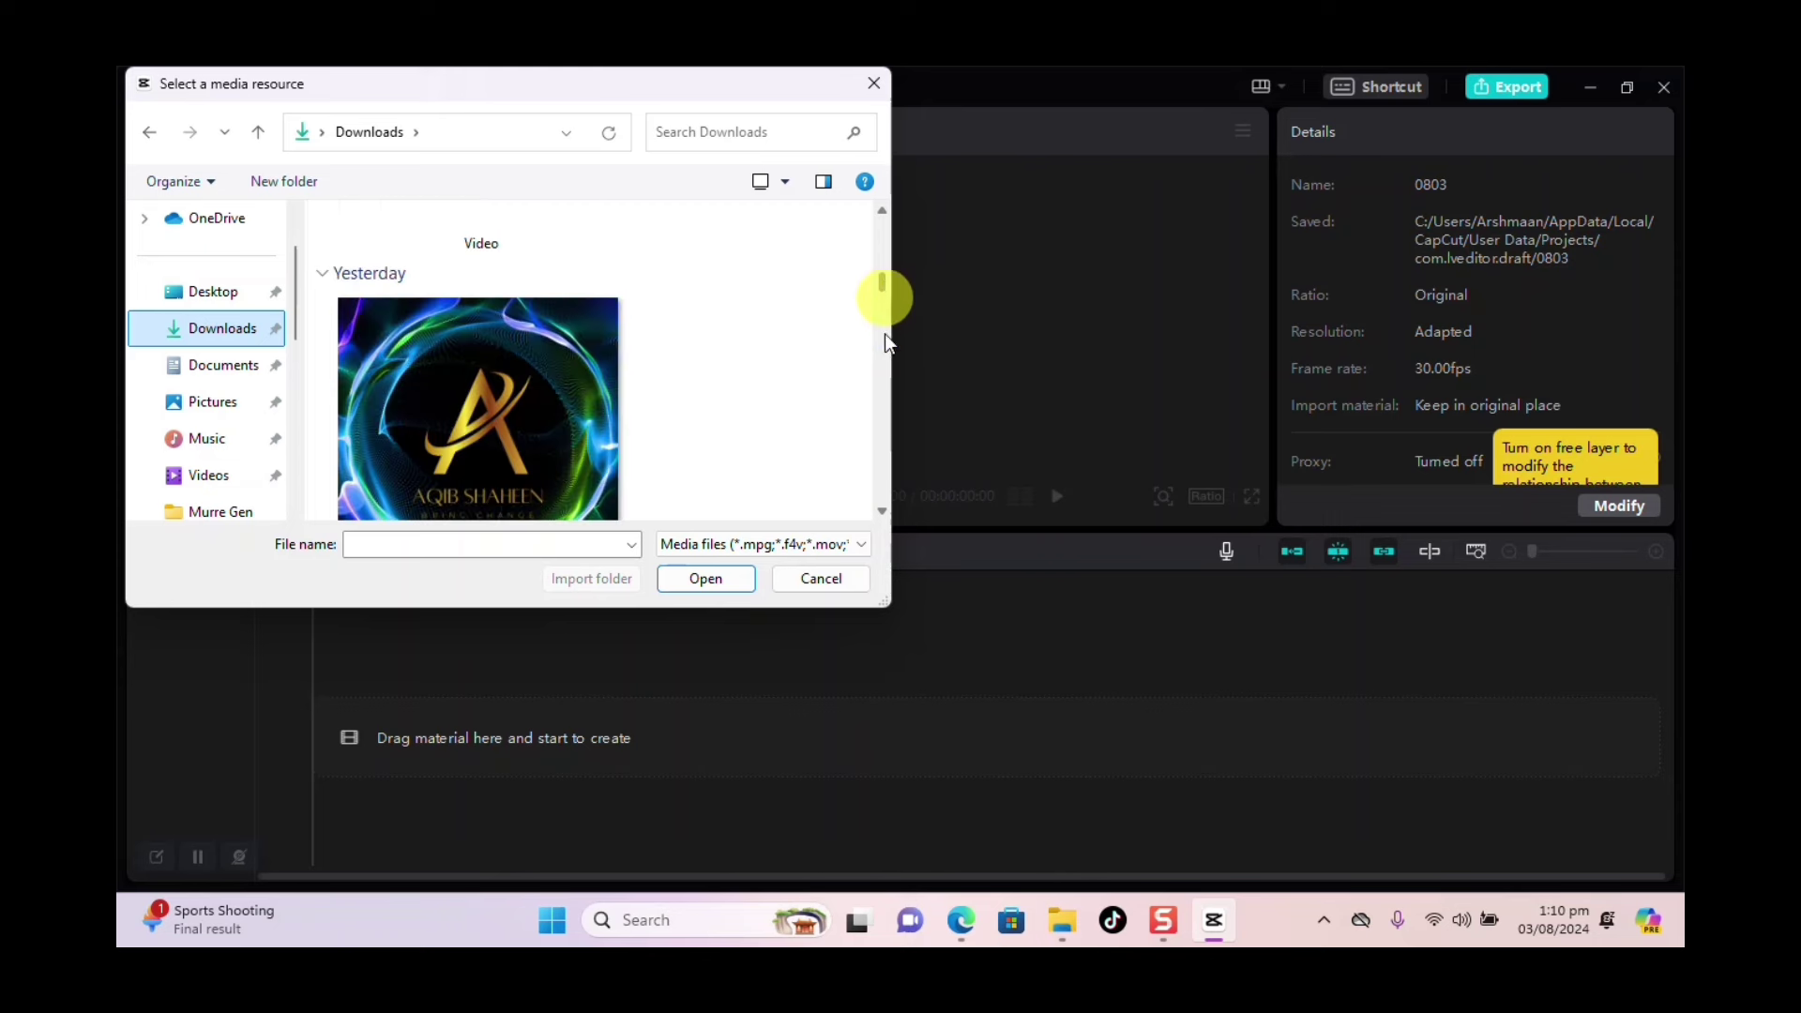
left_click(880, 512)
key("Escape")
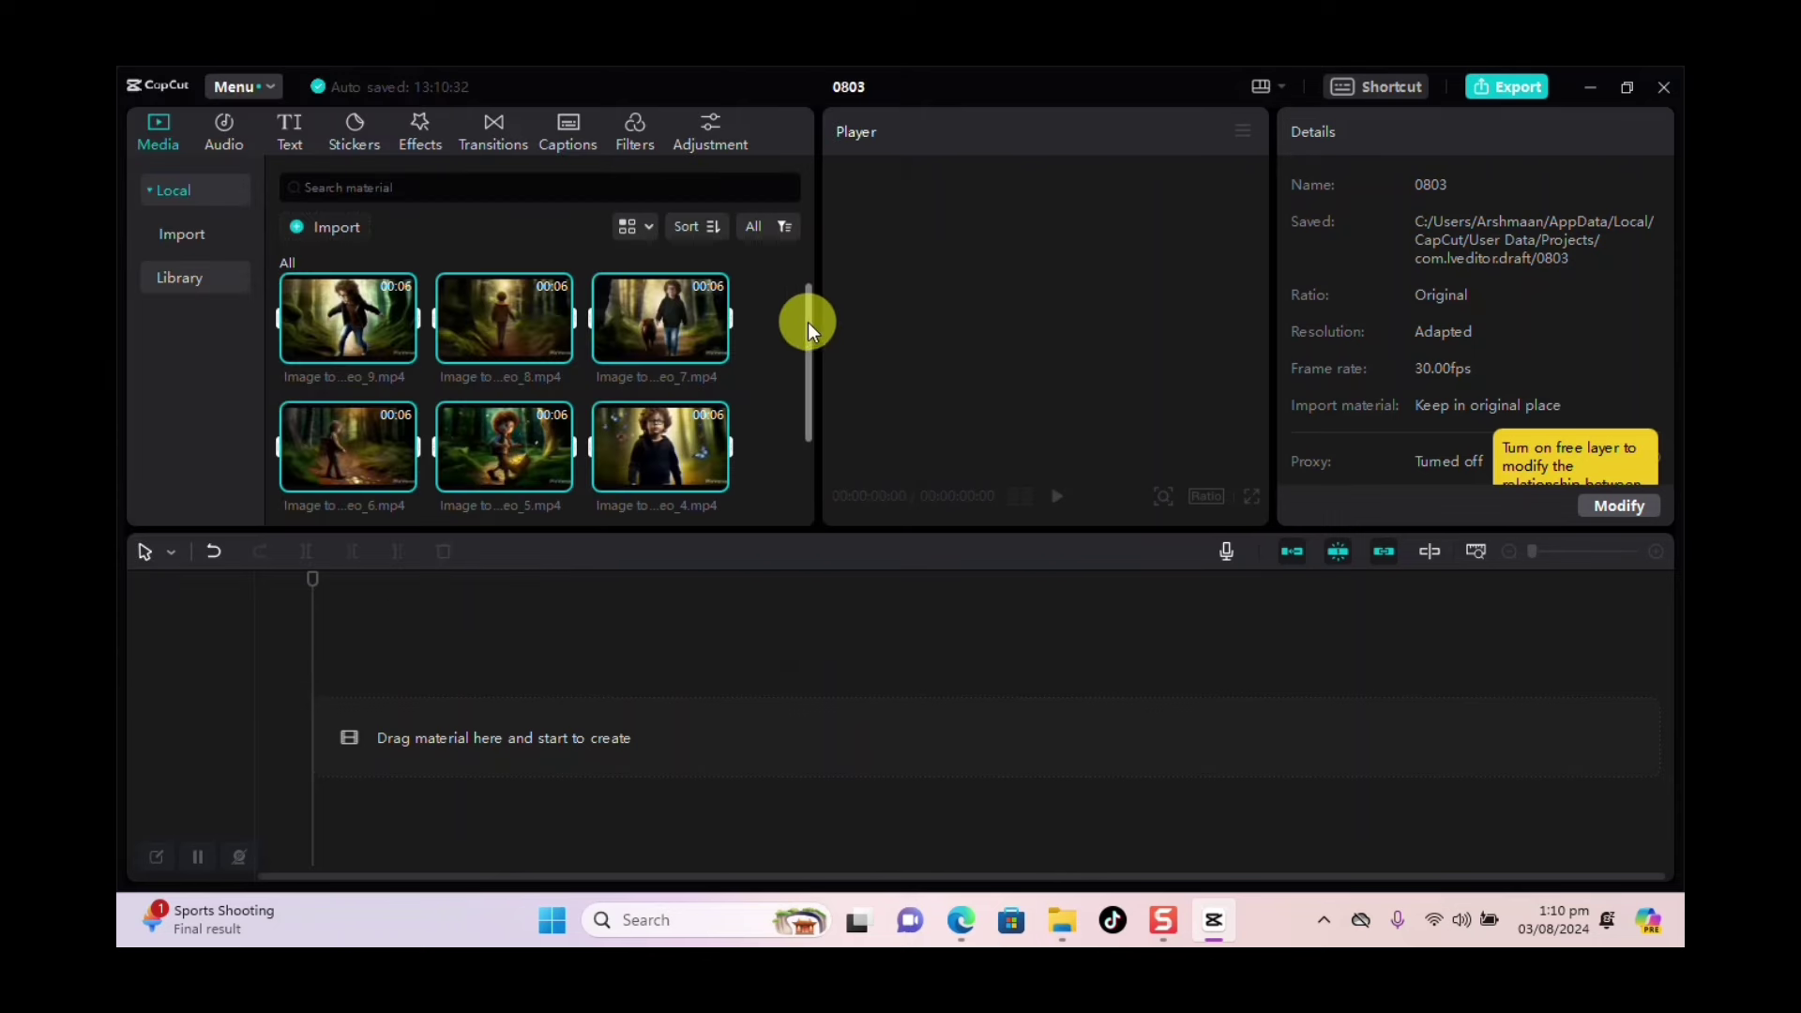
mouse_move(808, 323)
left_mouse_down()
mouse_move(806, 415)
mouse_move(807, 298)
left_mouse_up()
left_click_drag(510, 324, 328, 731)
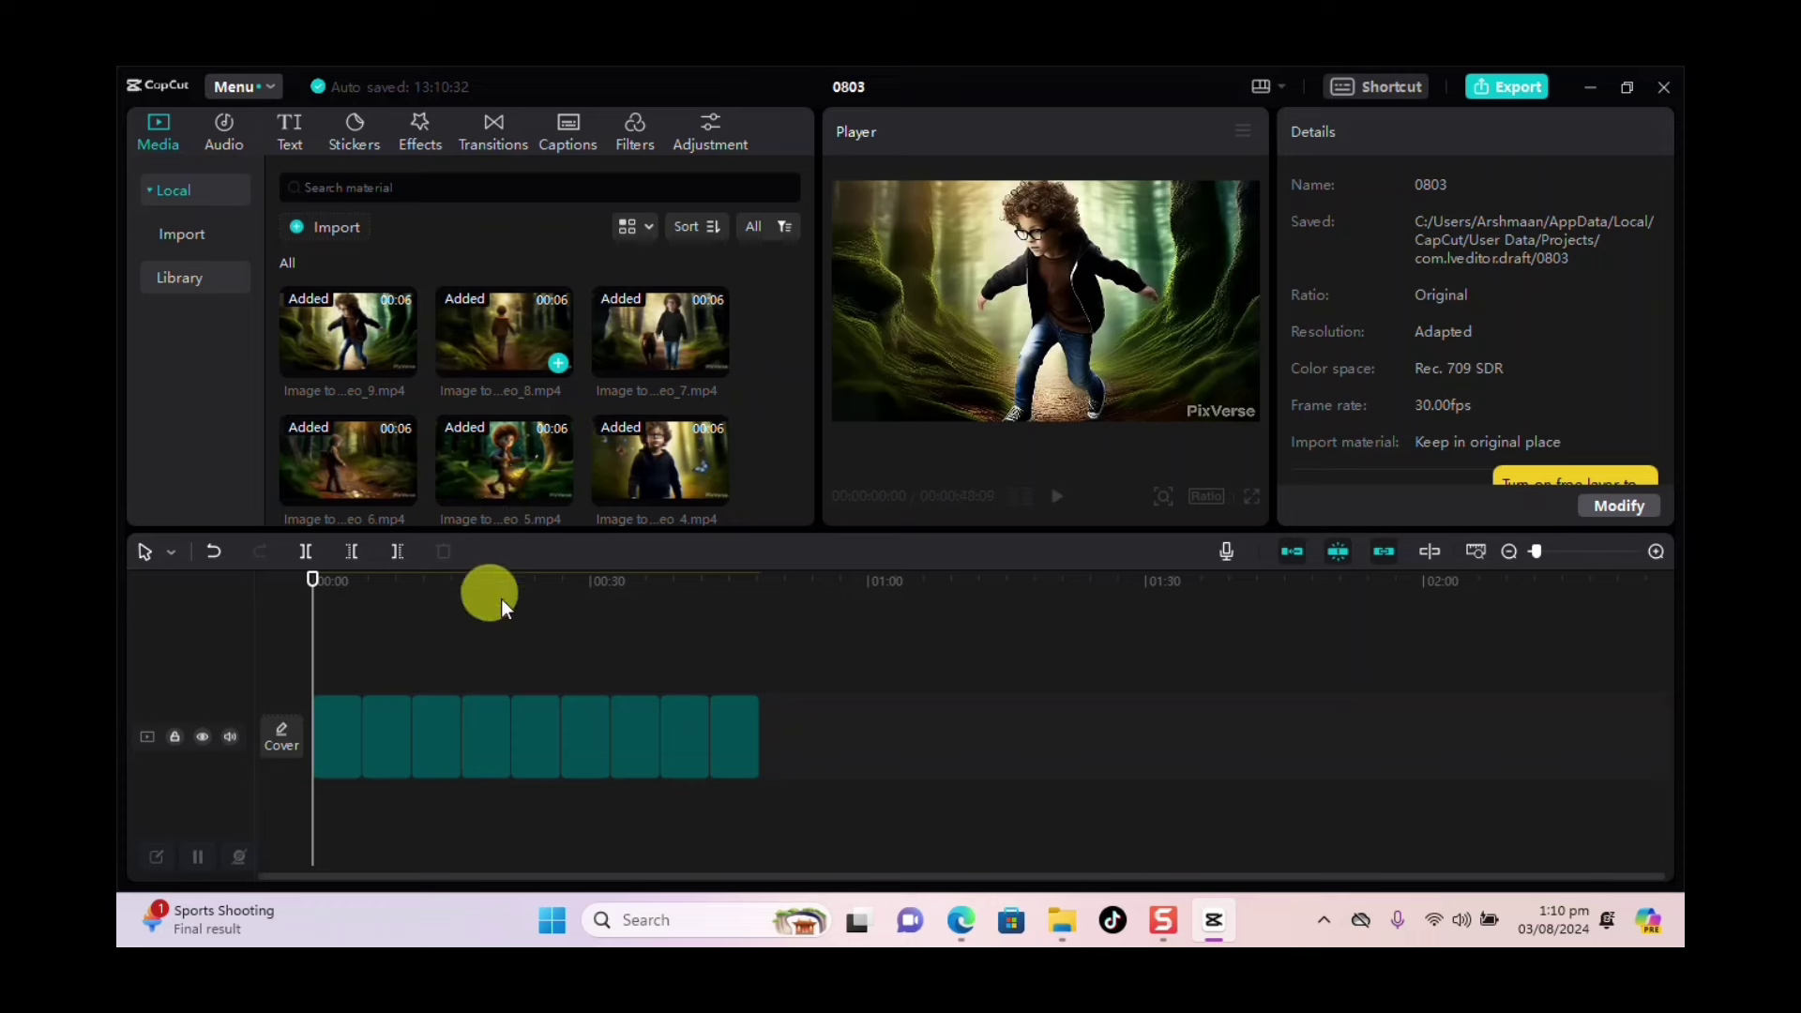
key("ctrl+a")
key("Delete")
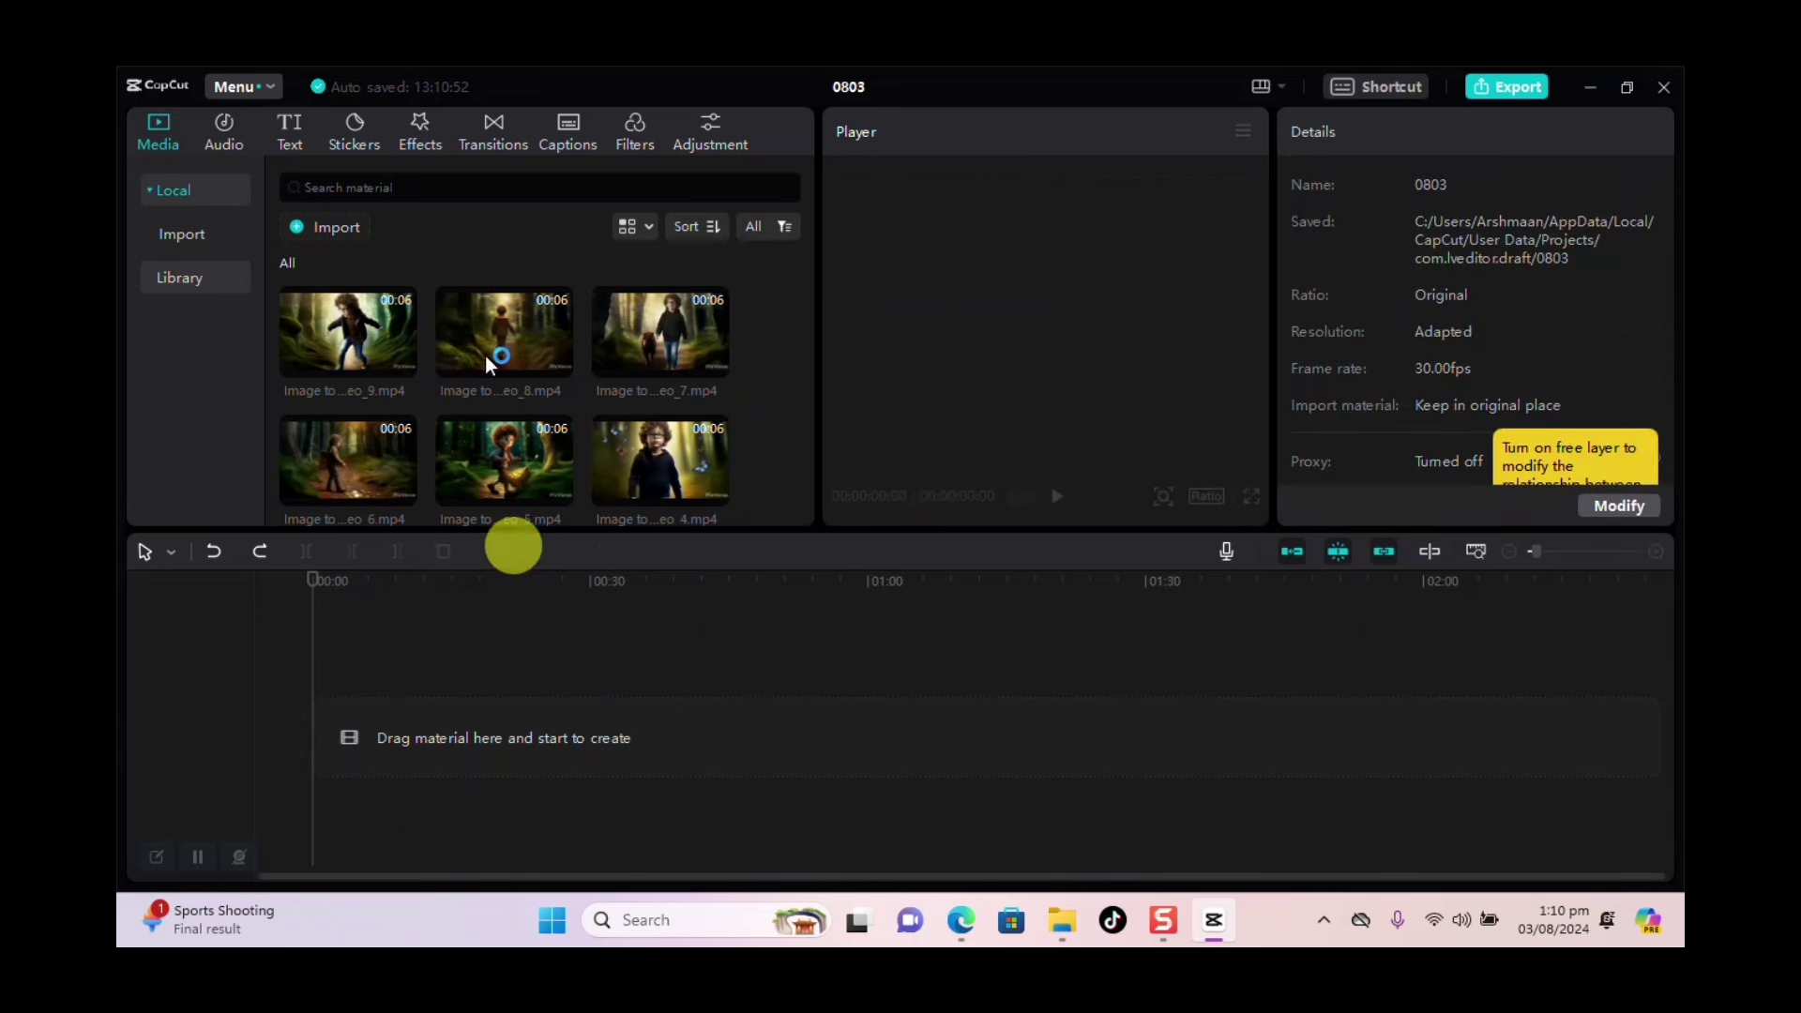
Place the clips Image to Video_8.mp4, Image to Video_9.mp4 and Image to Video_7.mp4 one after another on the timeline.
left_click_drag(498, 323, 346, 746)
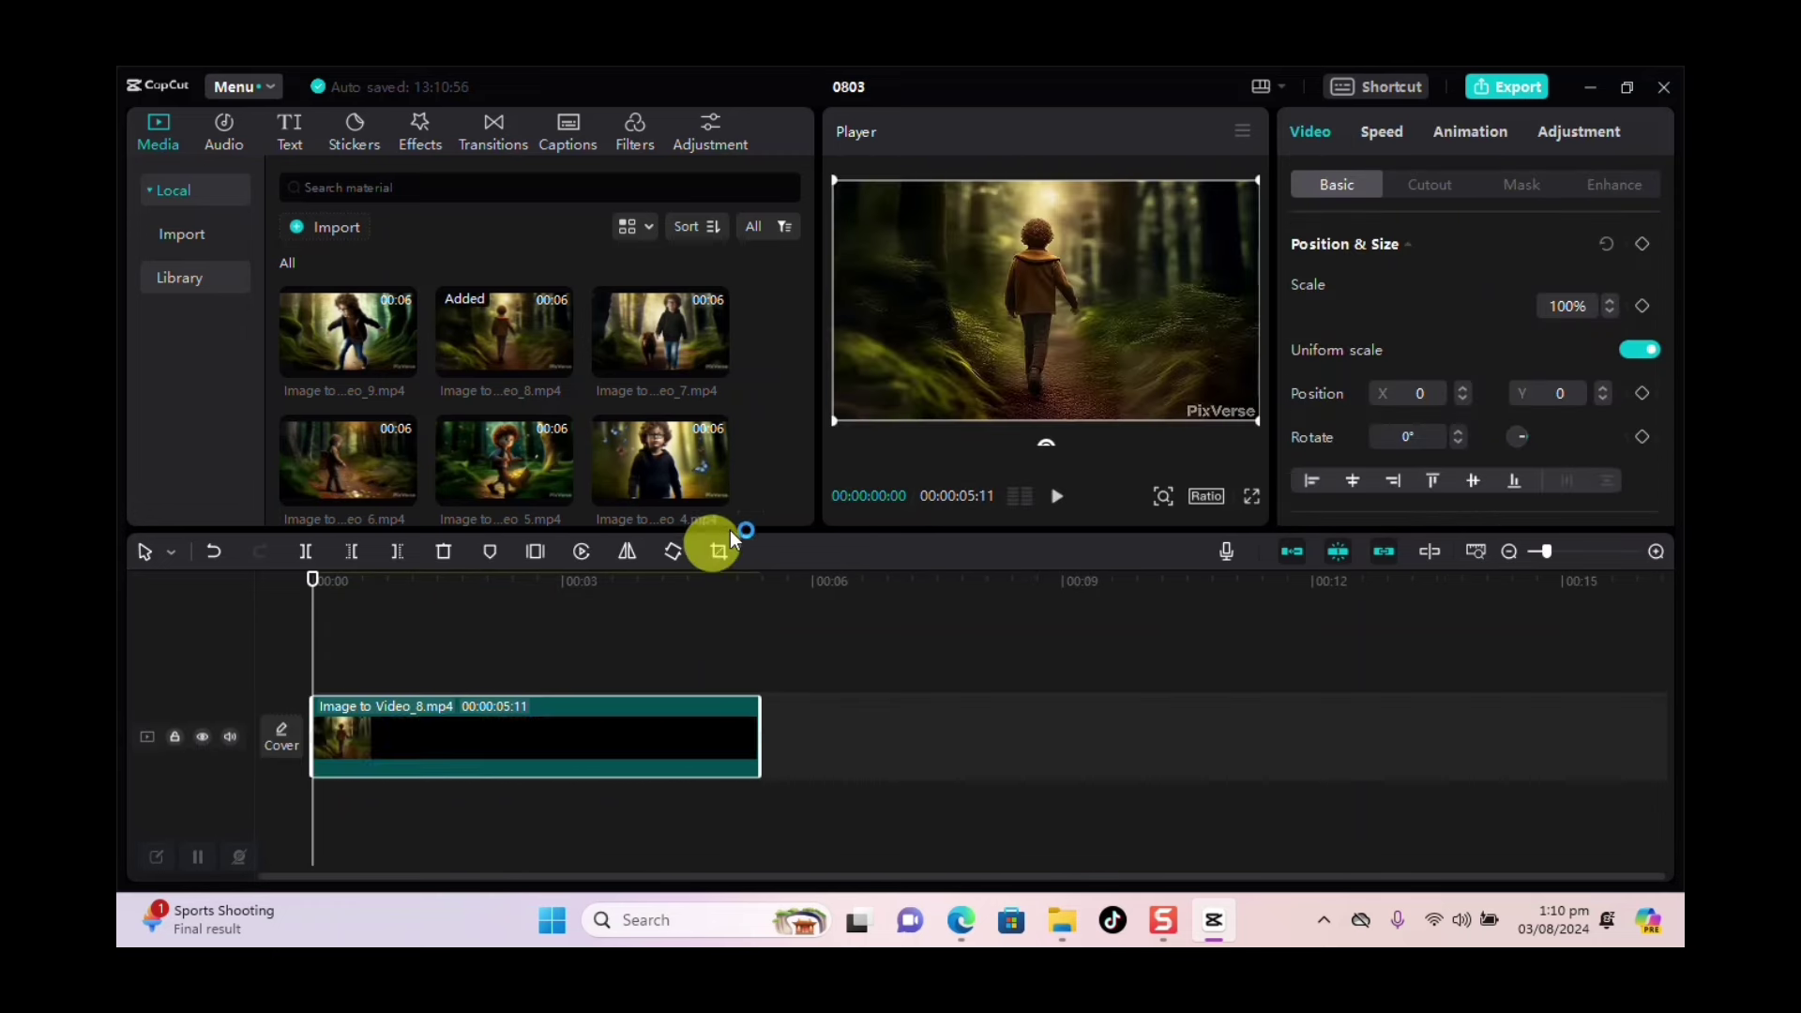
left_click_drag(360, 318, 804, 733)
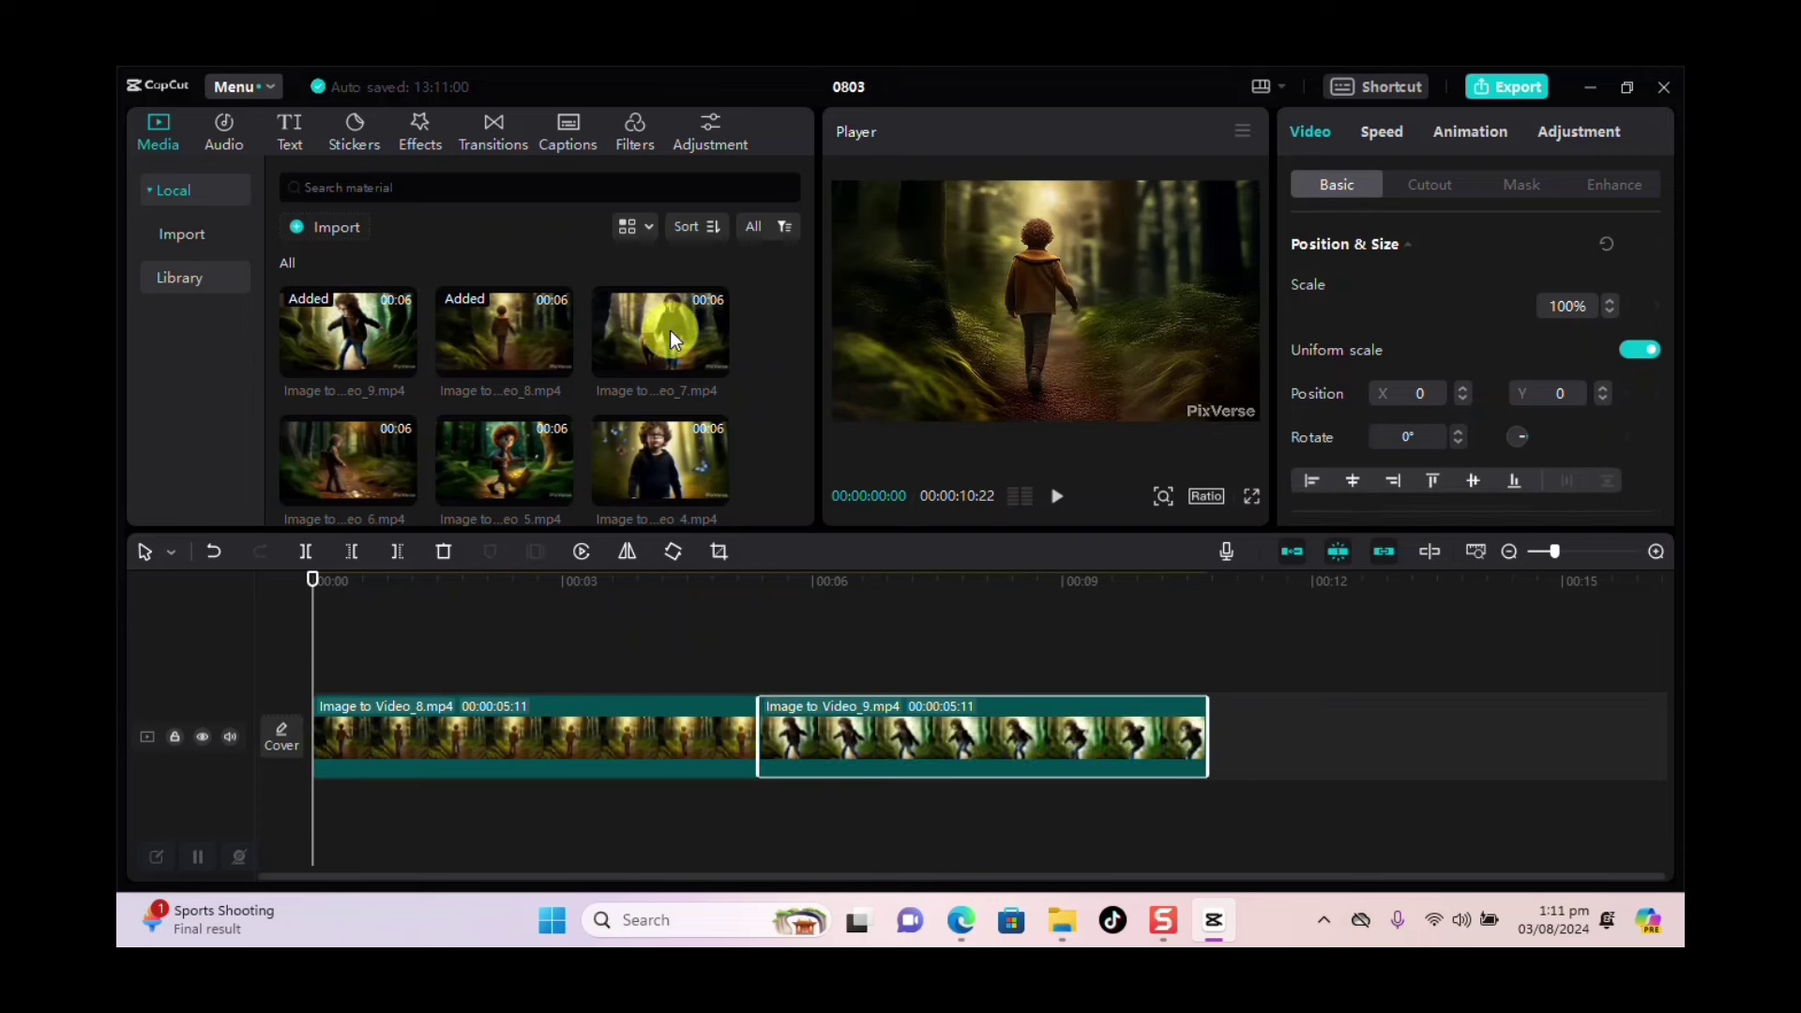
left_click_drag(670, 331, 1201, 741)
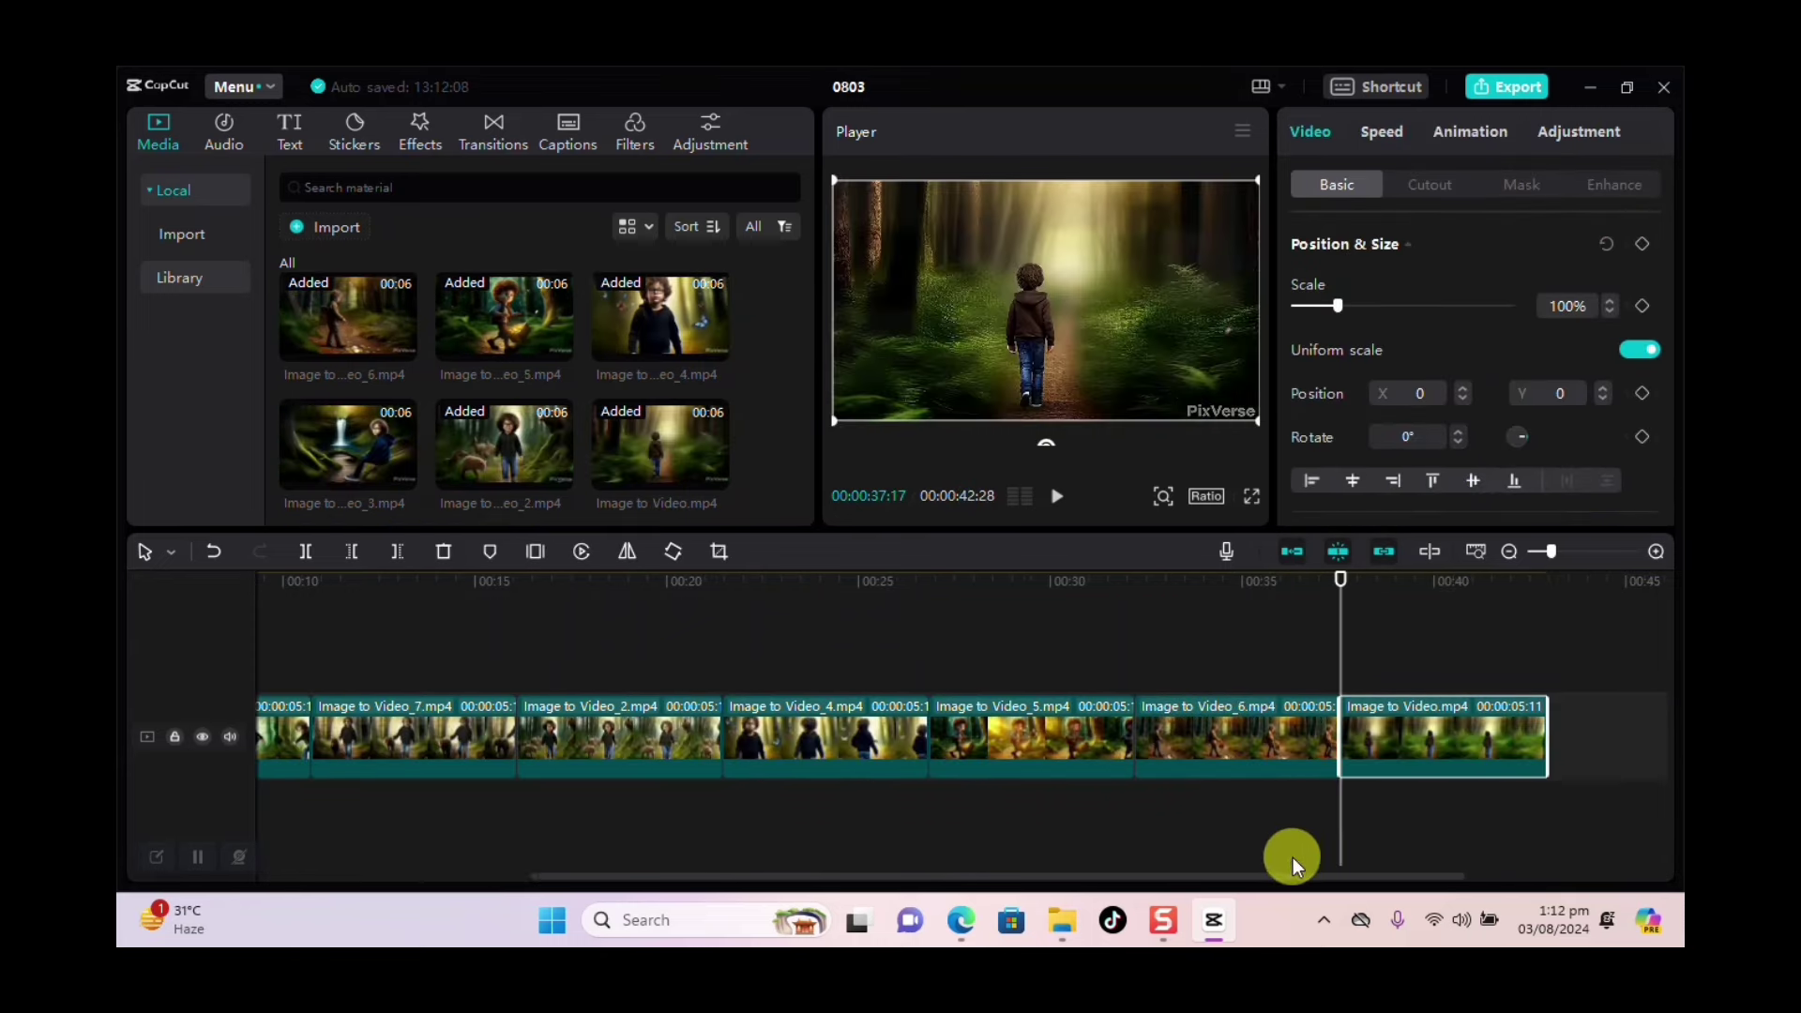
Review the clip order from the timeline's start and move the playhead to 00:00:12:01 within Image to Video_7.mp4.
left_click_drag(1202, 876, 846, 895)
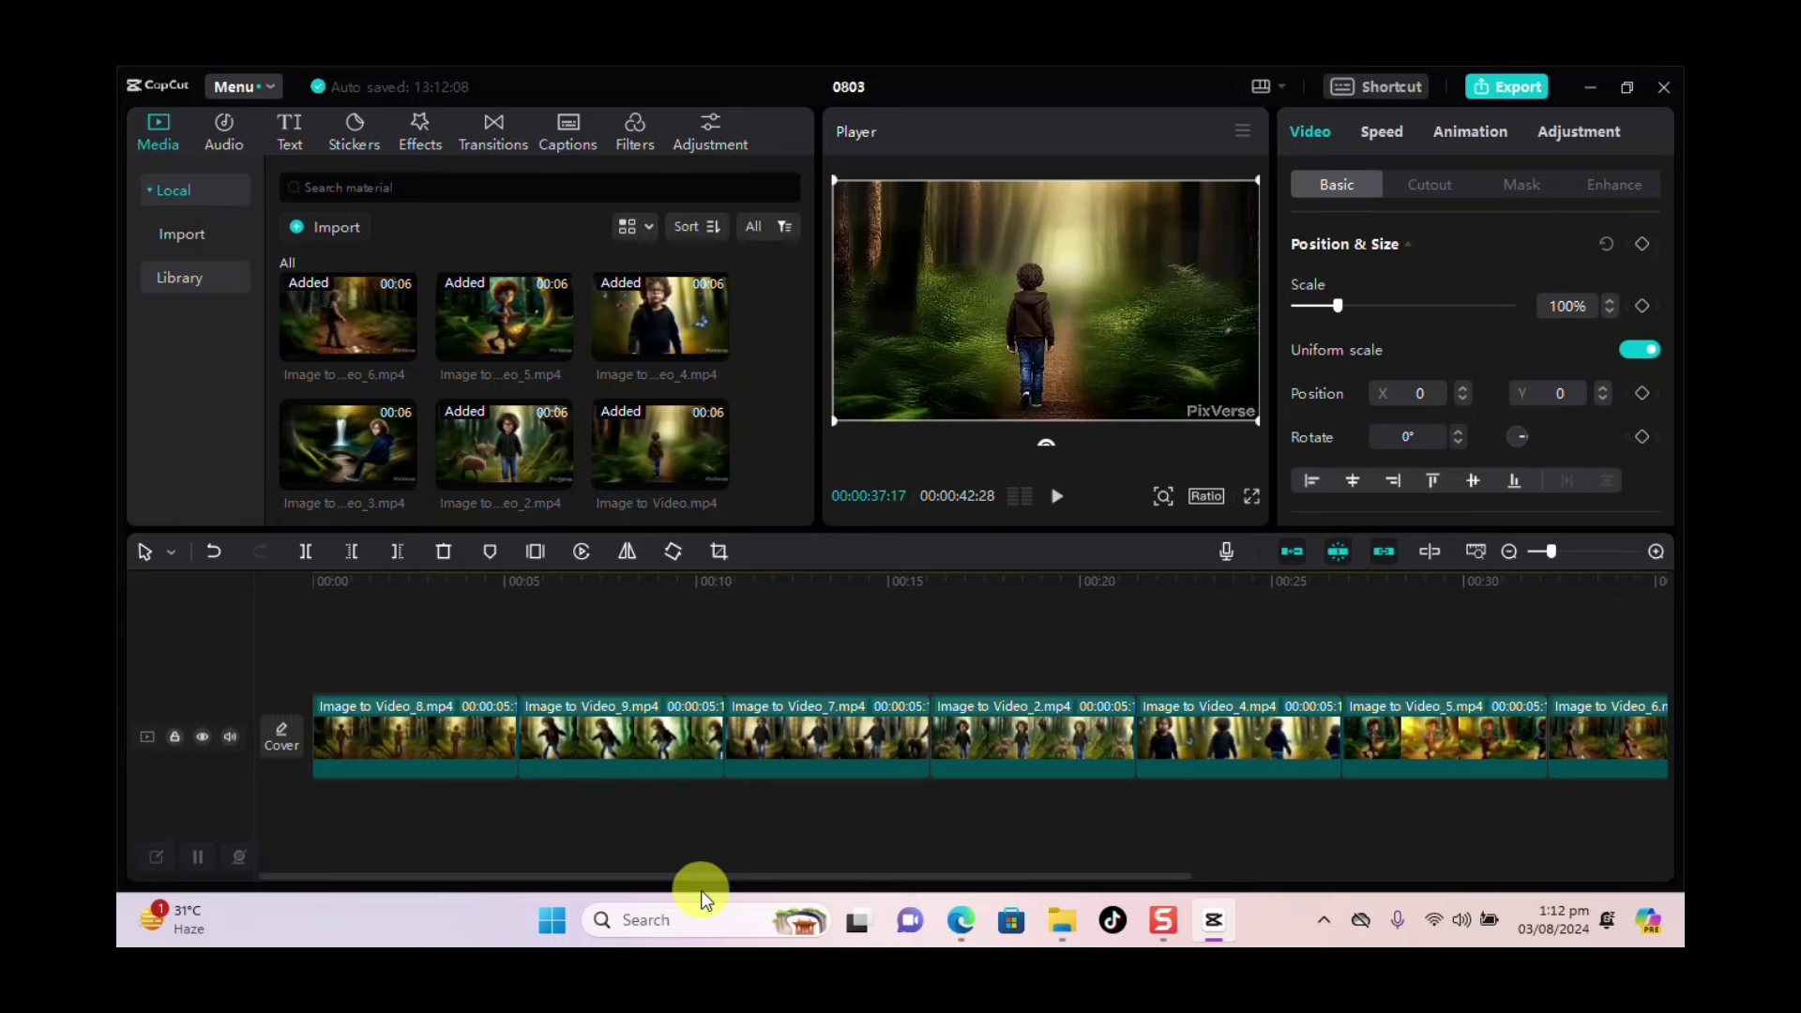
left_click(775, 836)
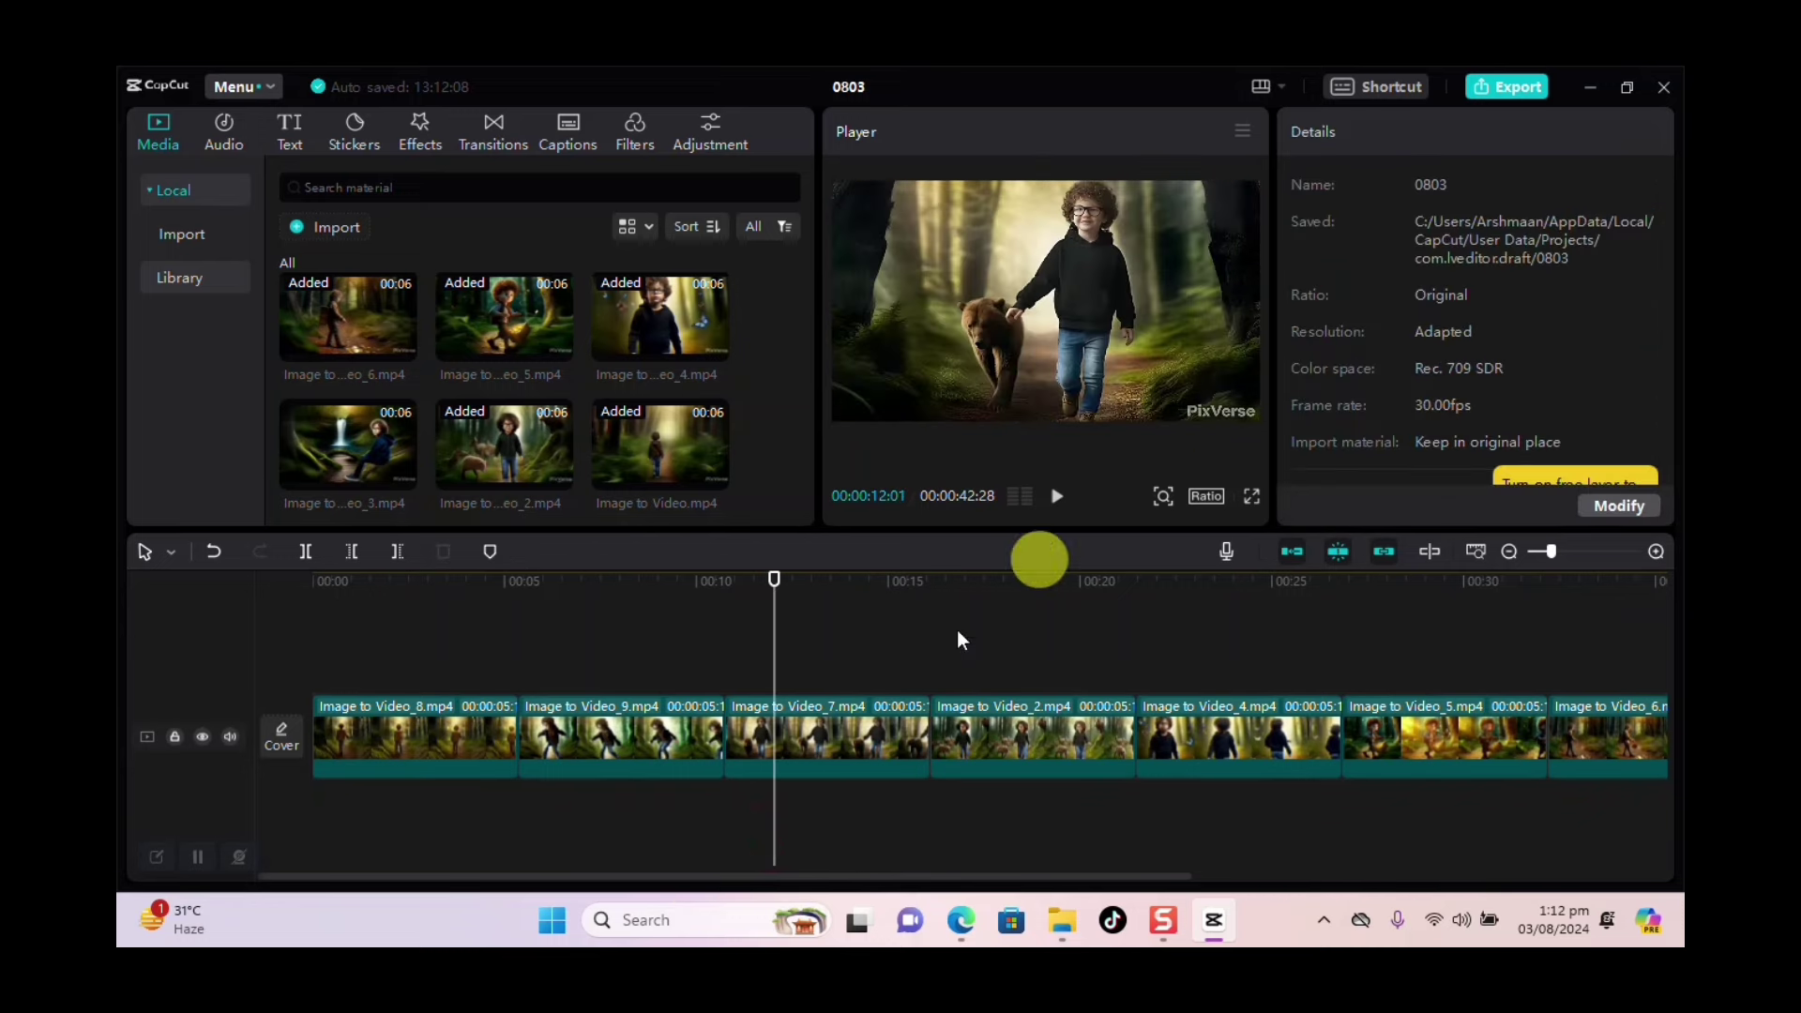
Play the sequence from the timeline's start, then enlarge the first clip, Image to Video_8.mp4, to 119% scale.
left_click_drag(771, 579, 188, 570)
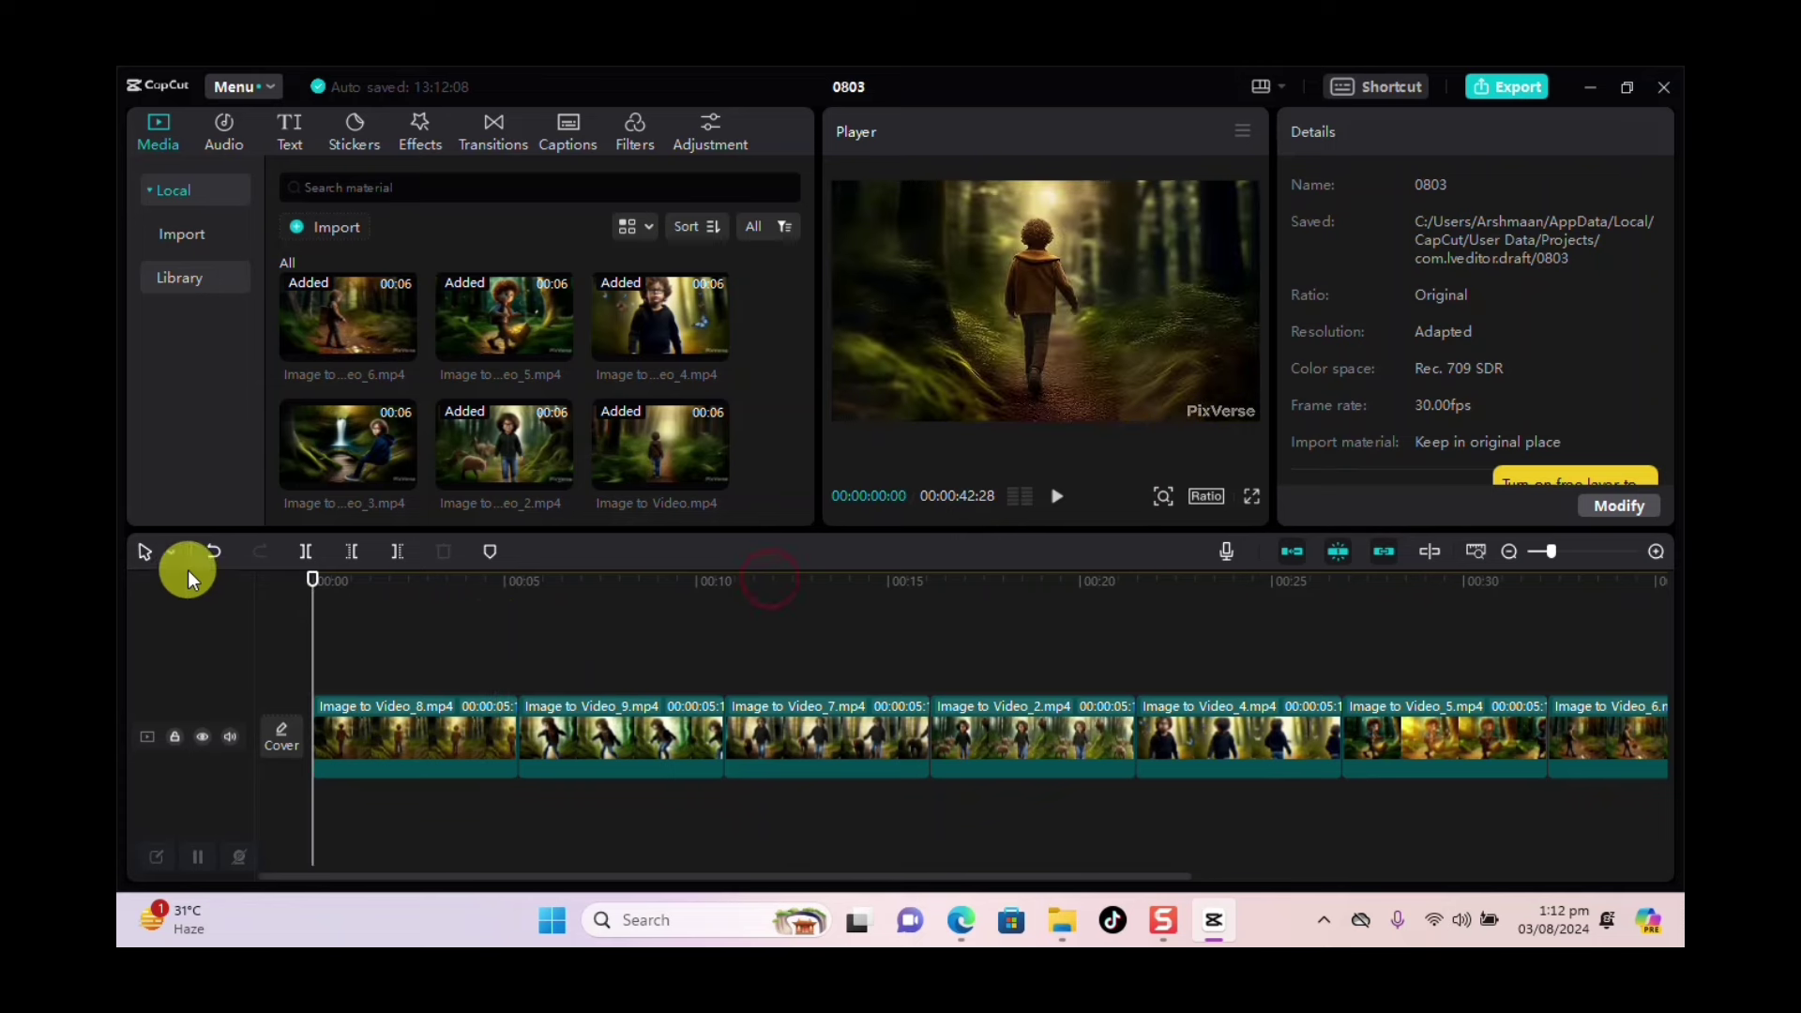
left_click(1054, 495)
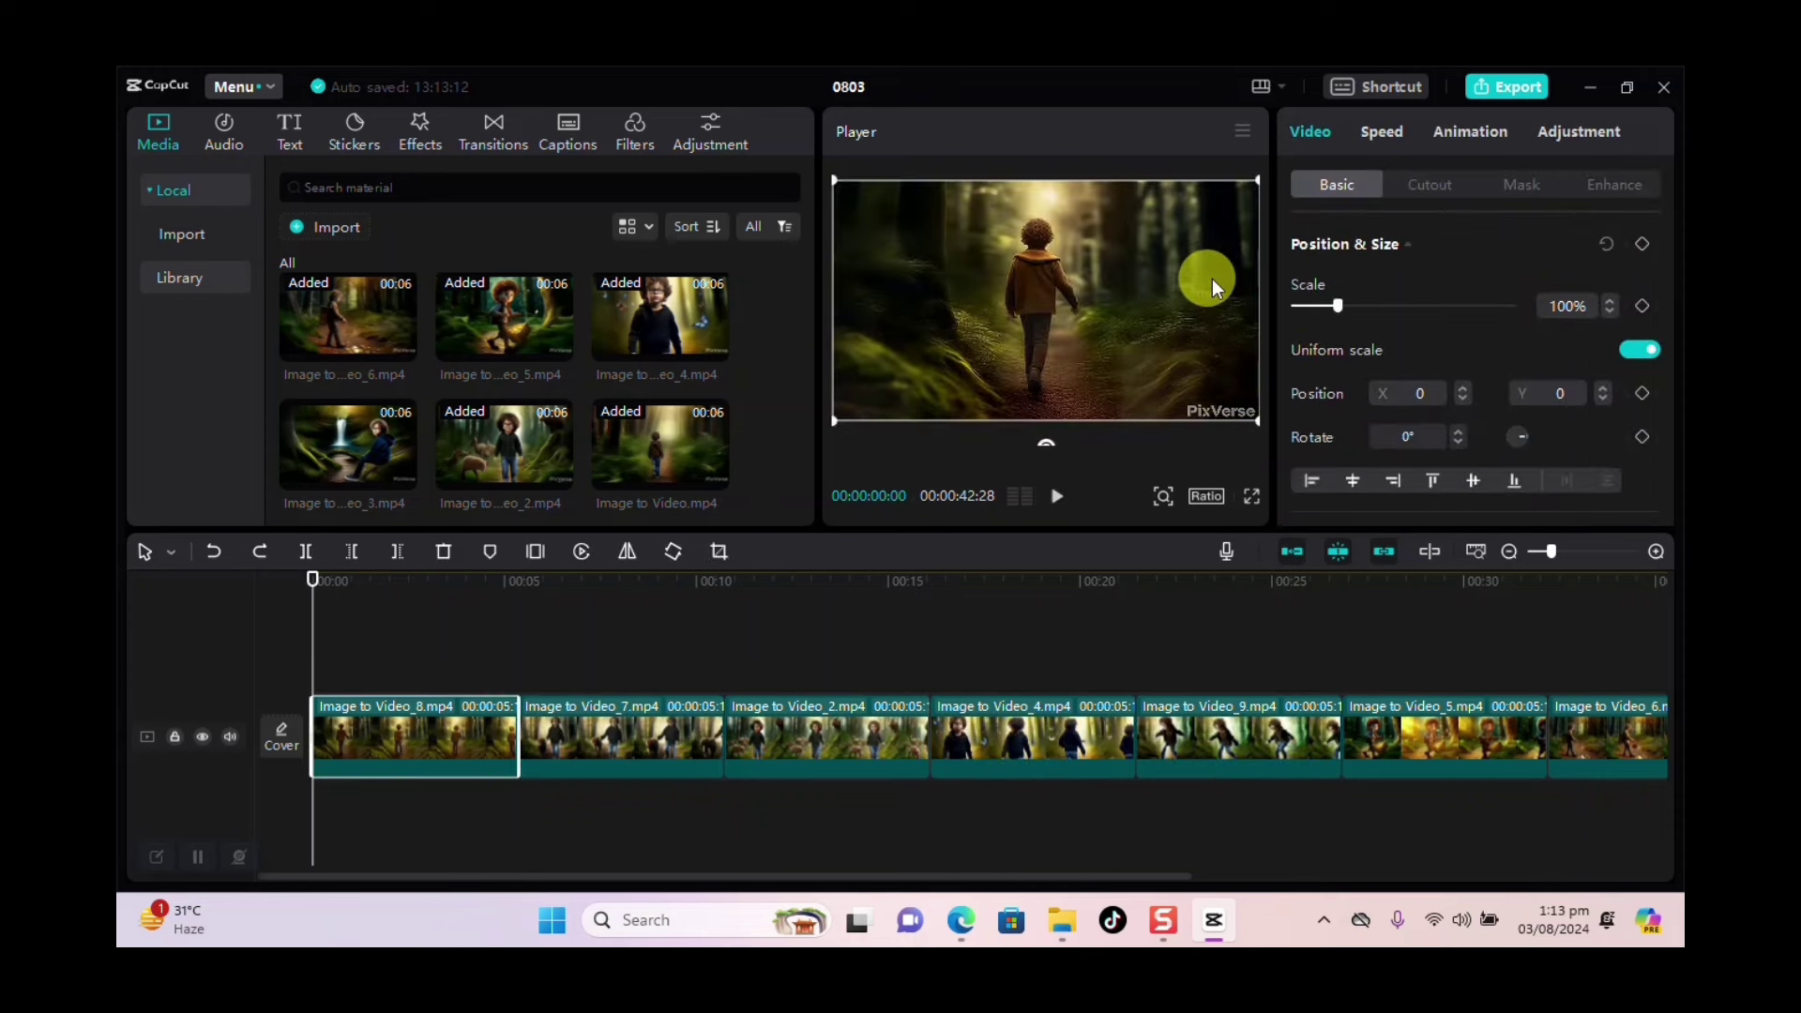
left_click_drag(1339, 300, 1347, 305)
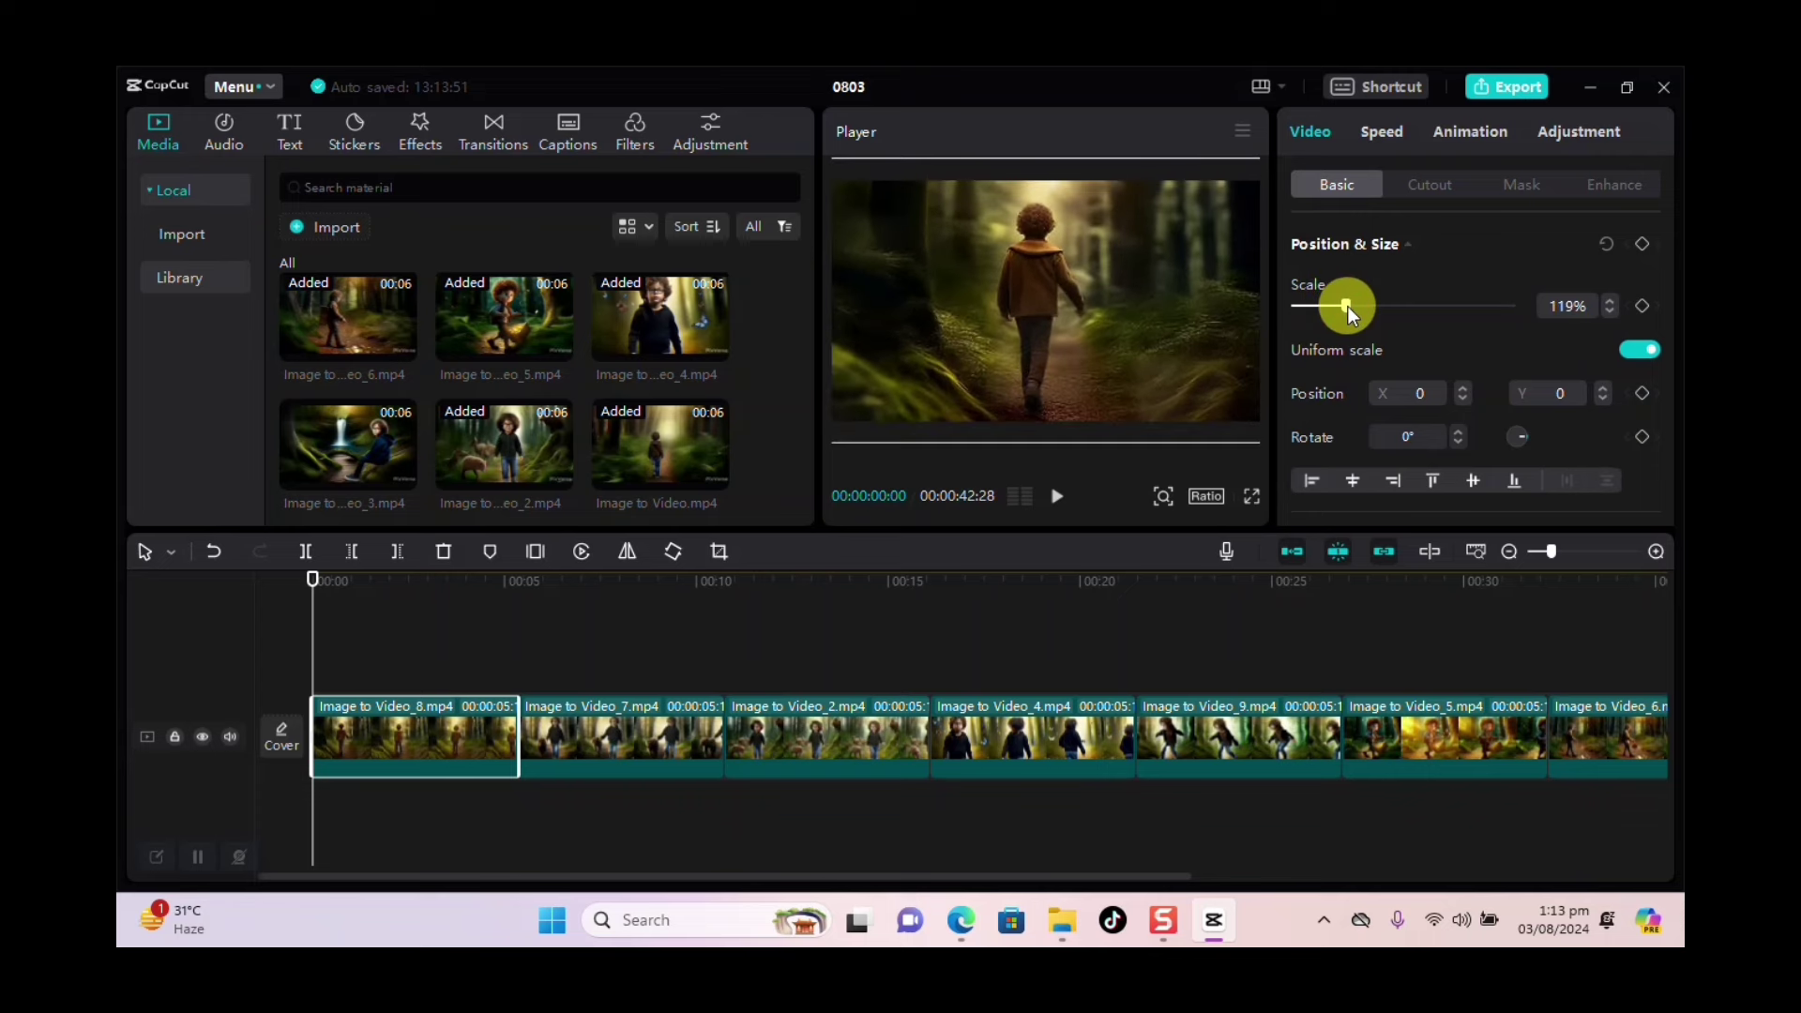
Preview Image to Video_7.mp4, scale it to 116% and shift its frame vertically to Y -171.
left_click(634, 717)
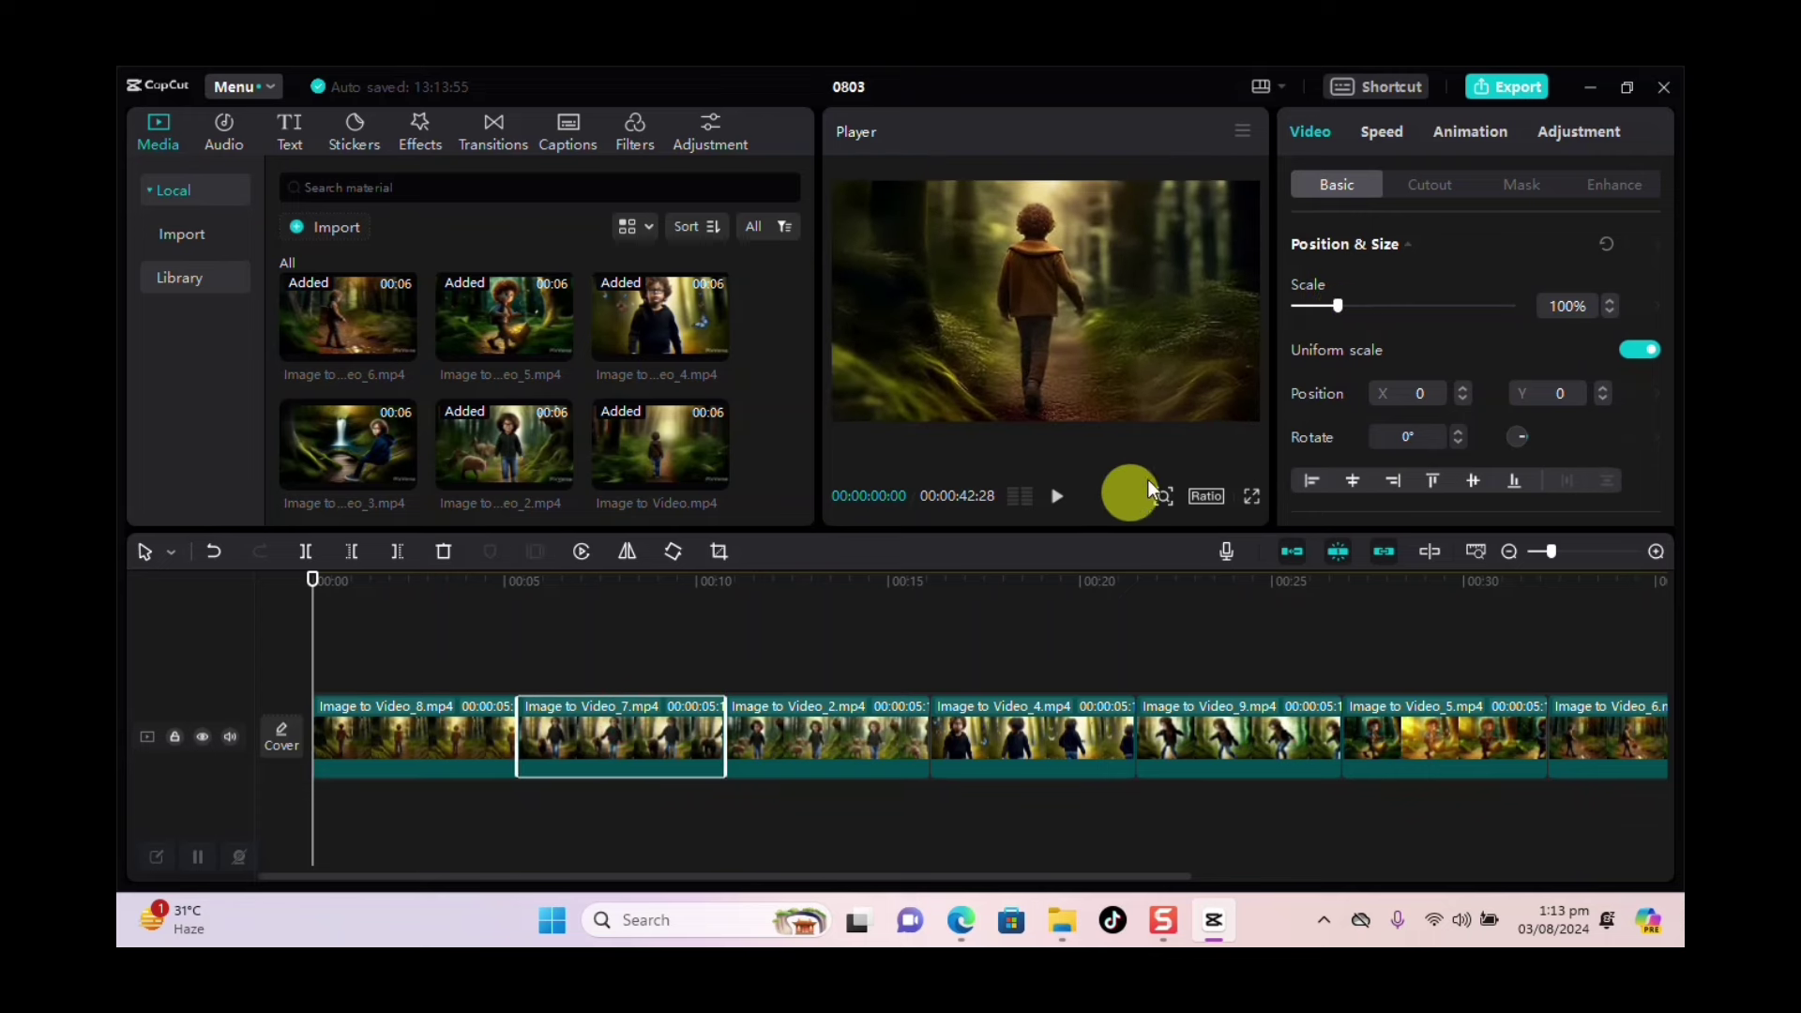
left_click(482, 758)
left_click(626, 746)
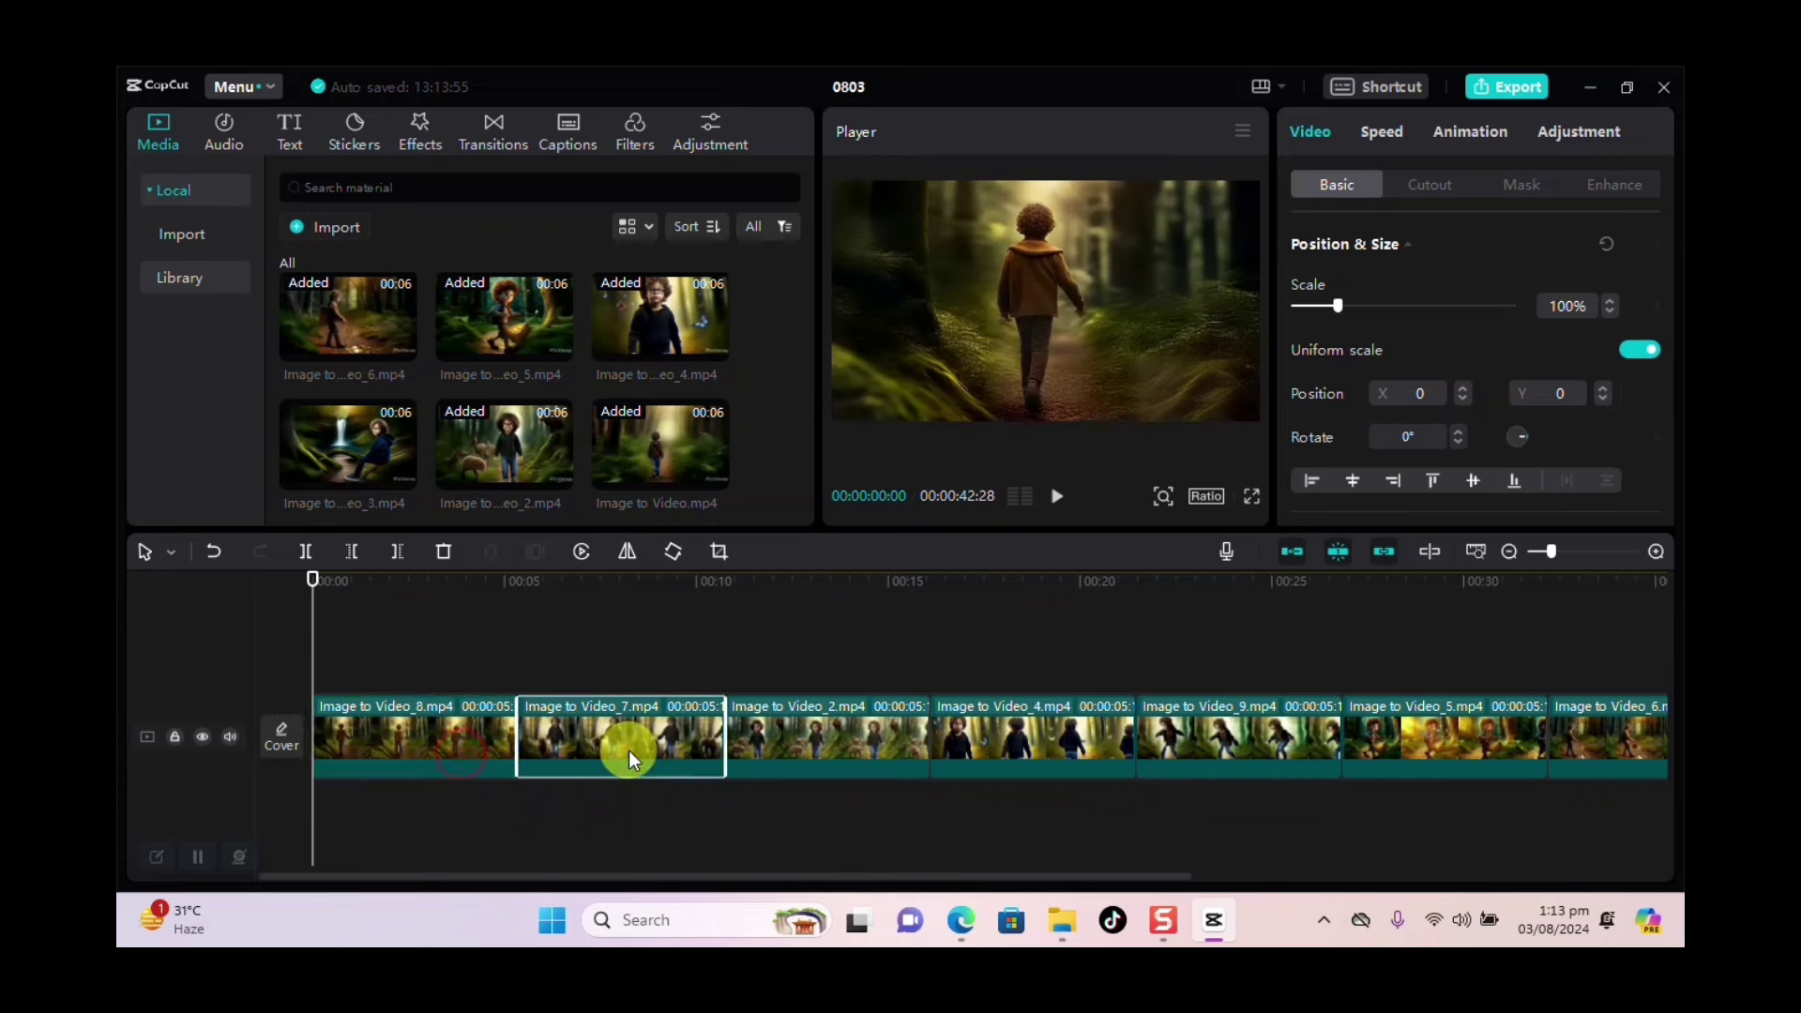
left_click(788, 738)
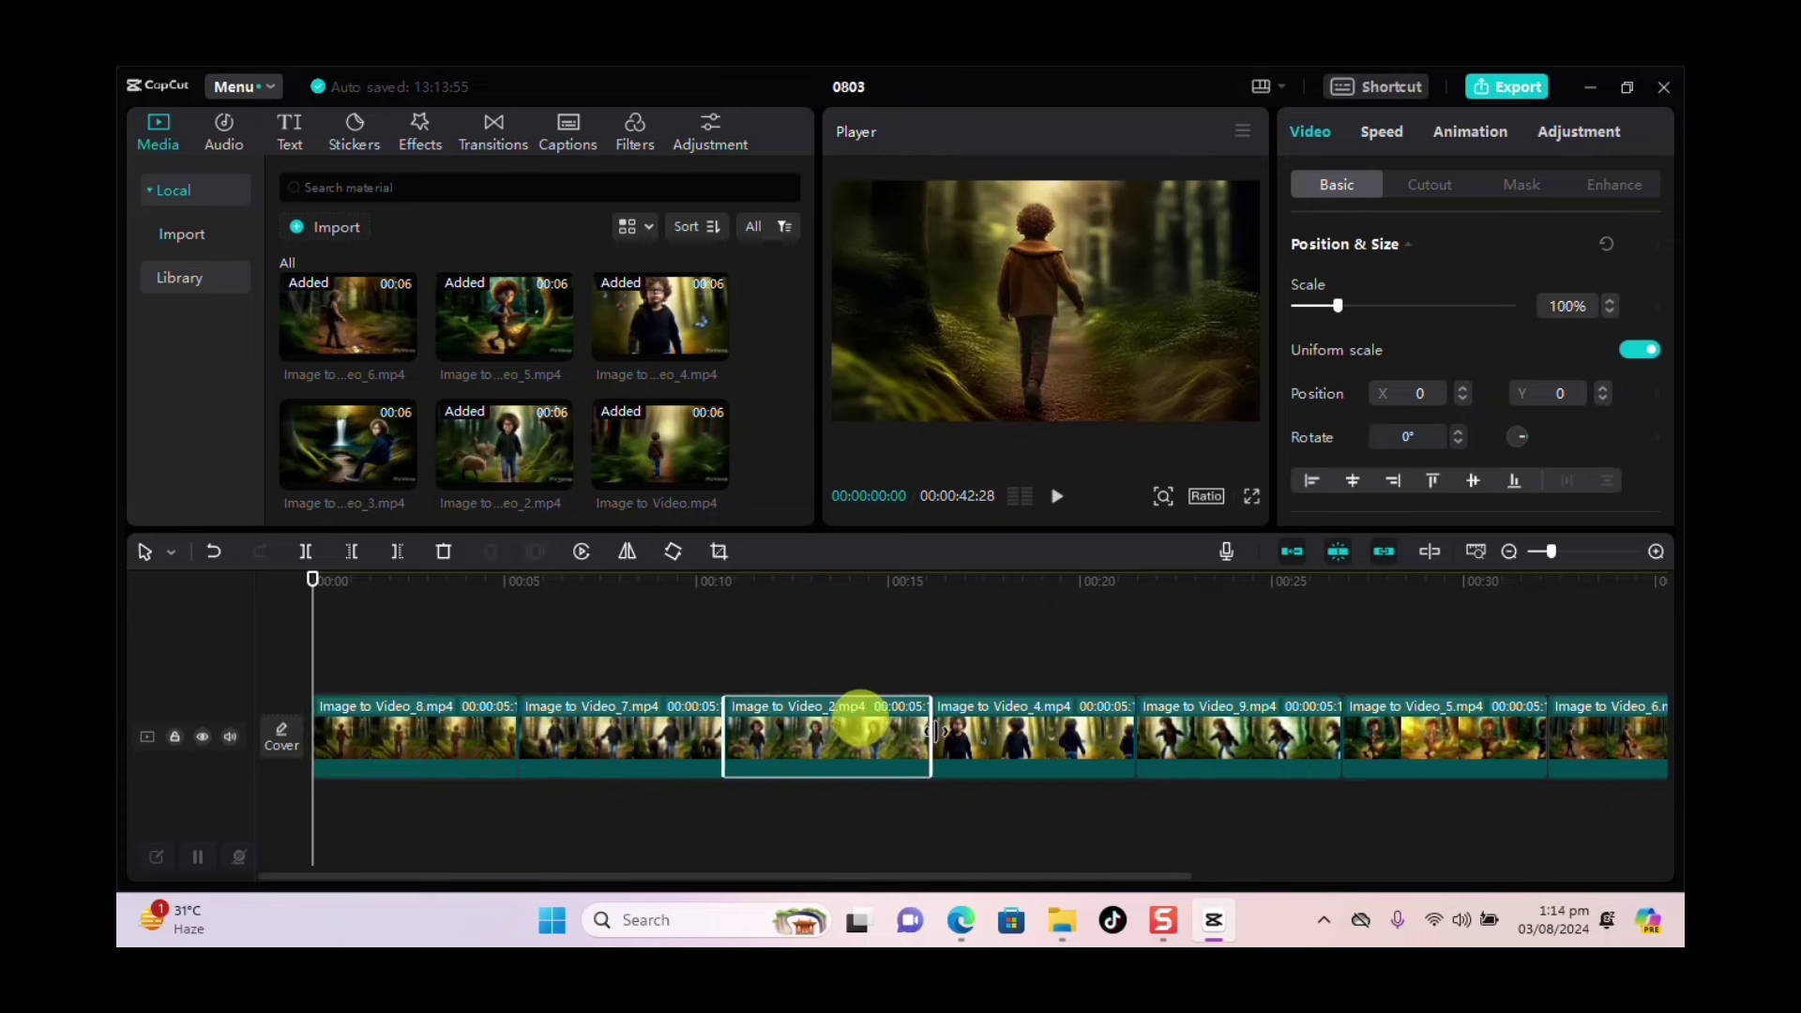
left_click(1032, 727)
left_click(573, 769)
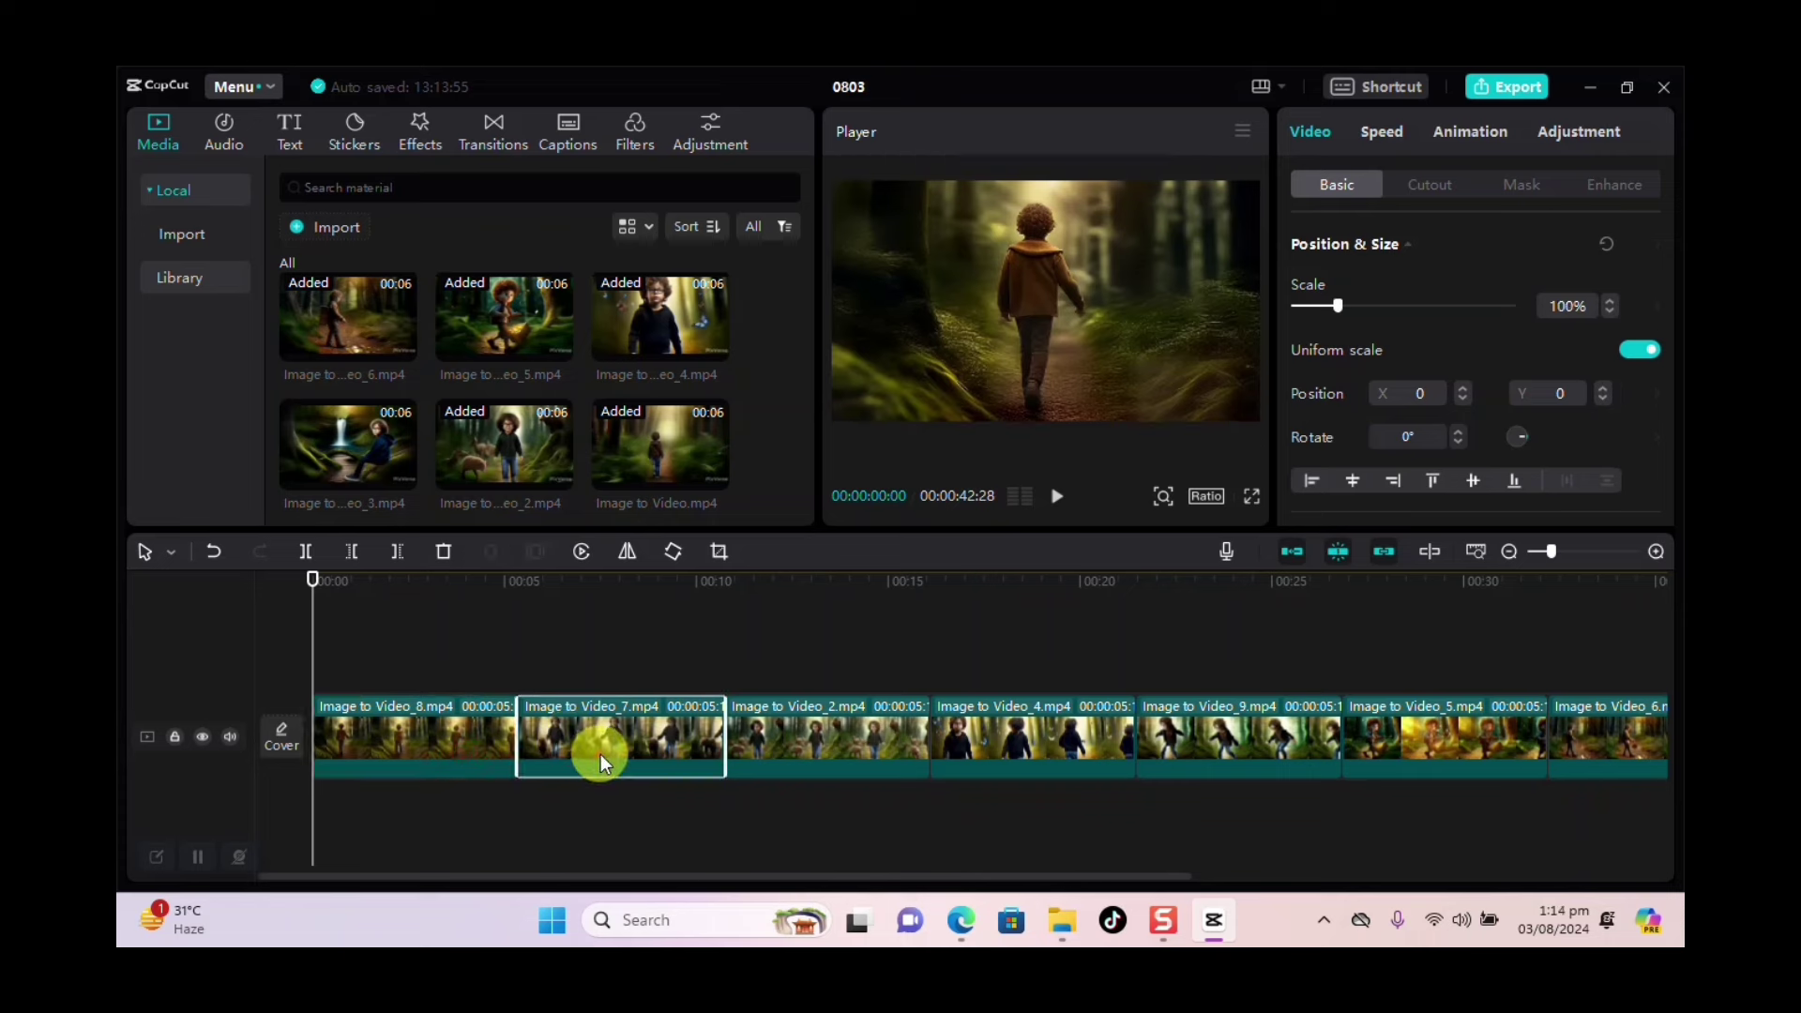
left_click(1061, 504)
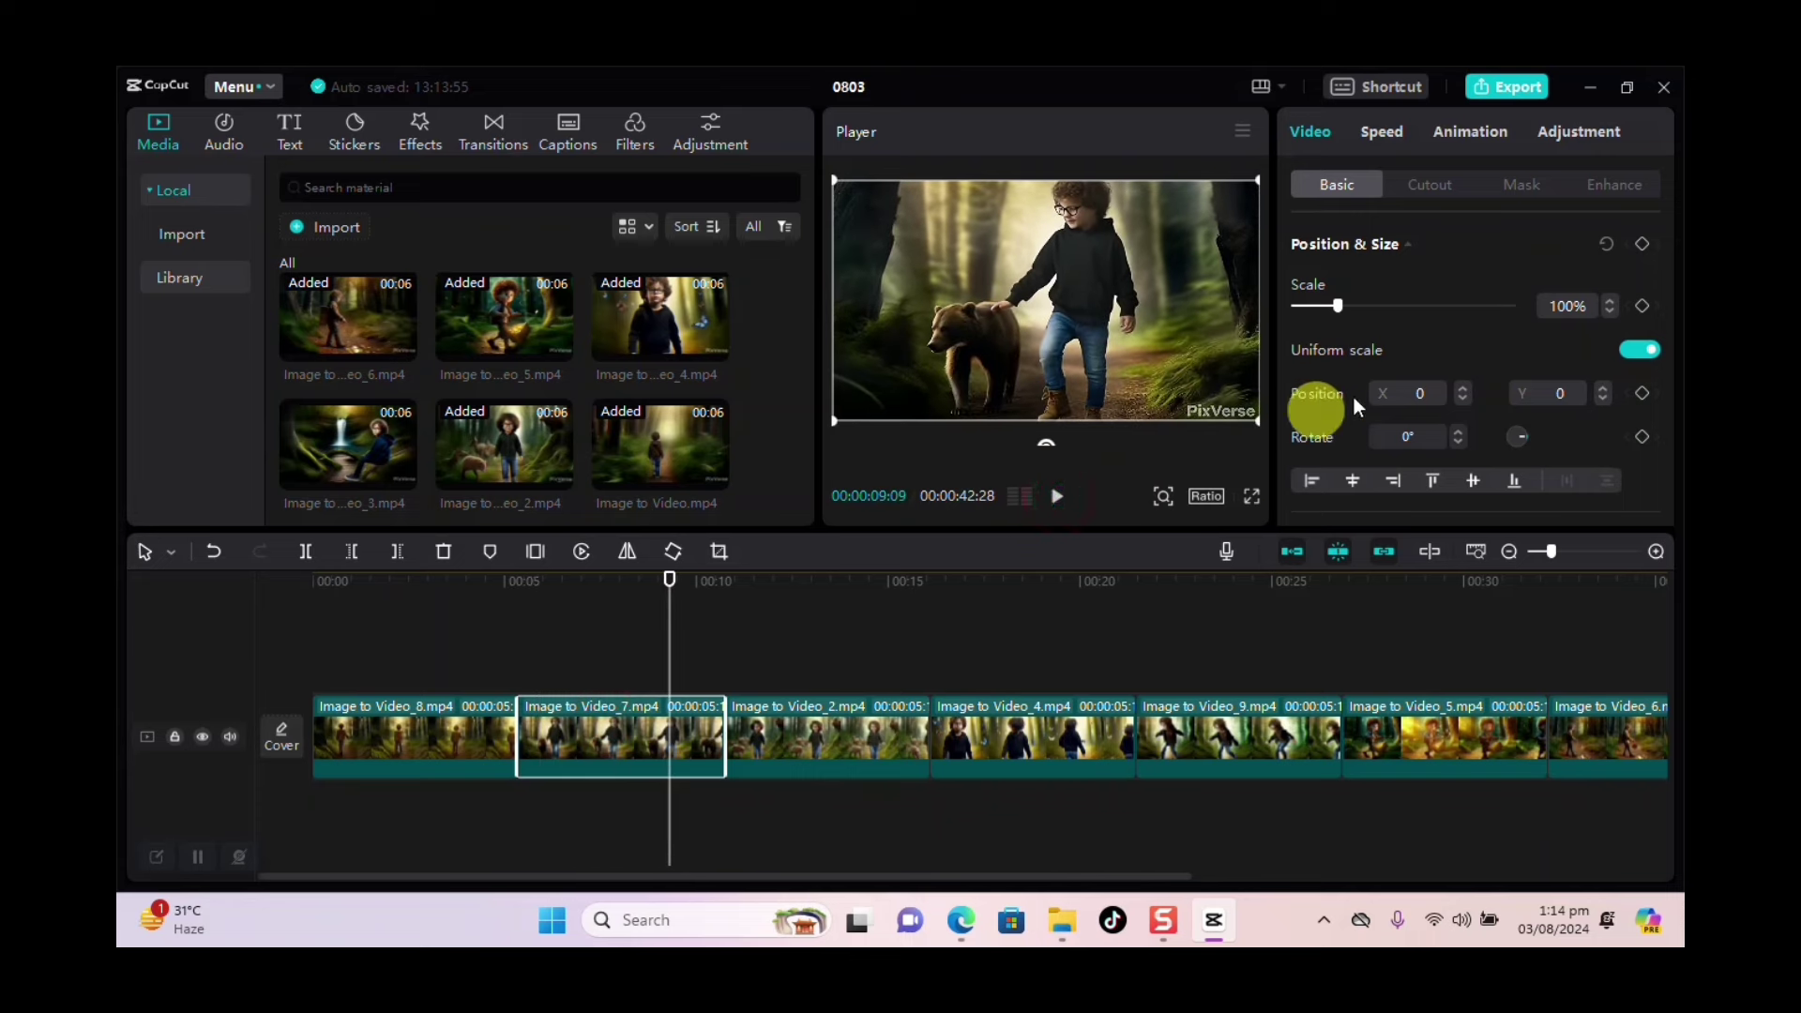
left_click_drag(1342, 307, 1348, 308)
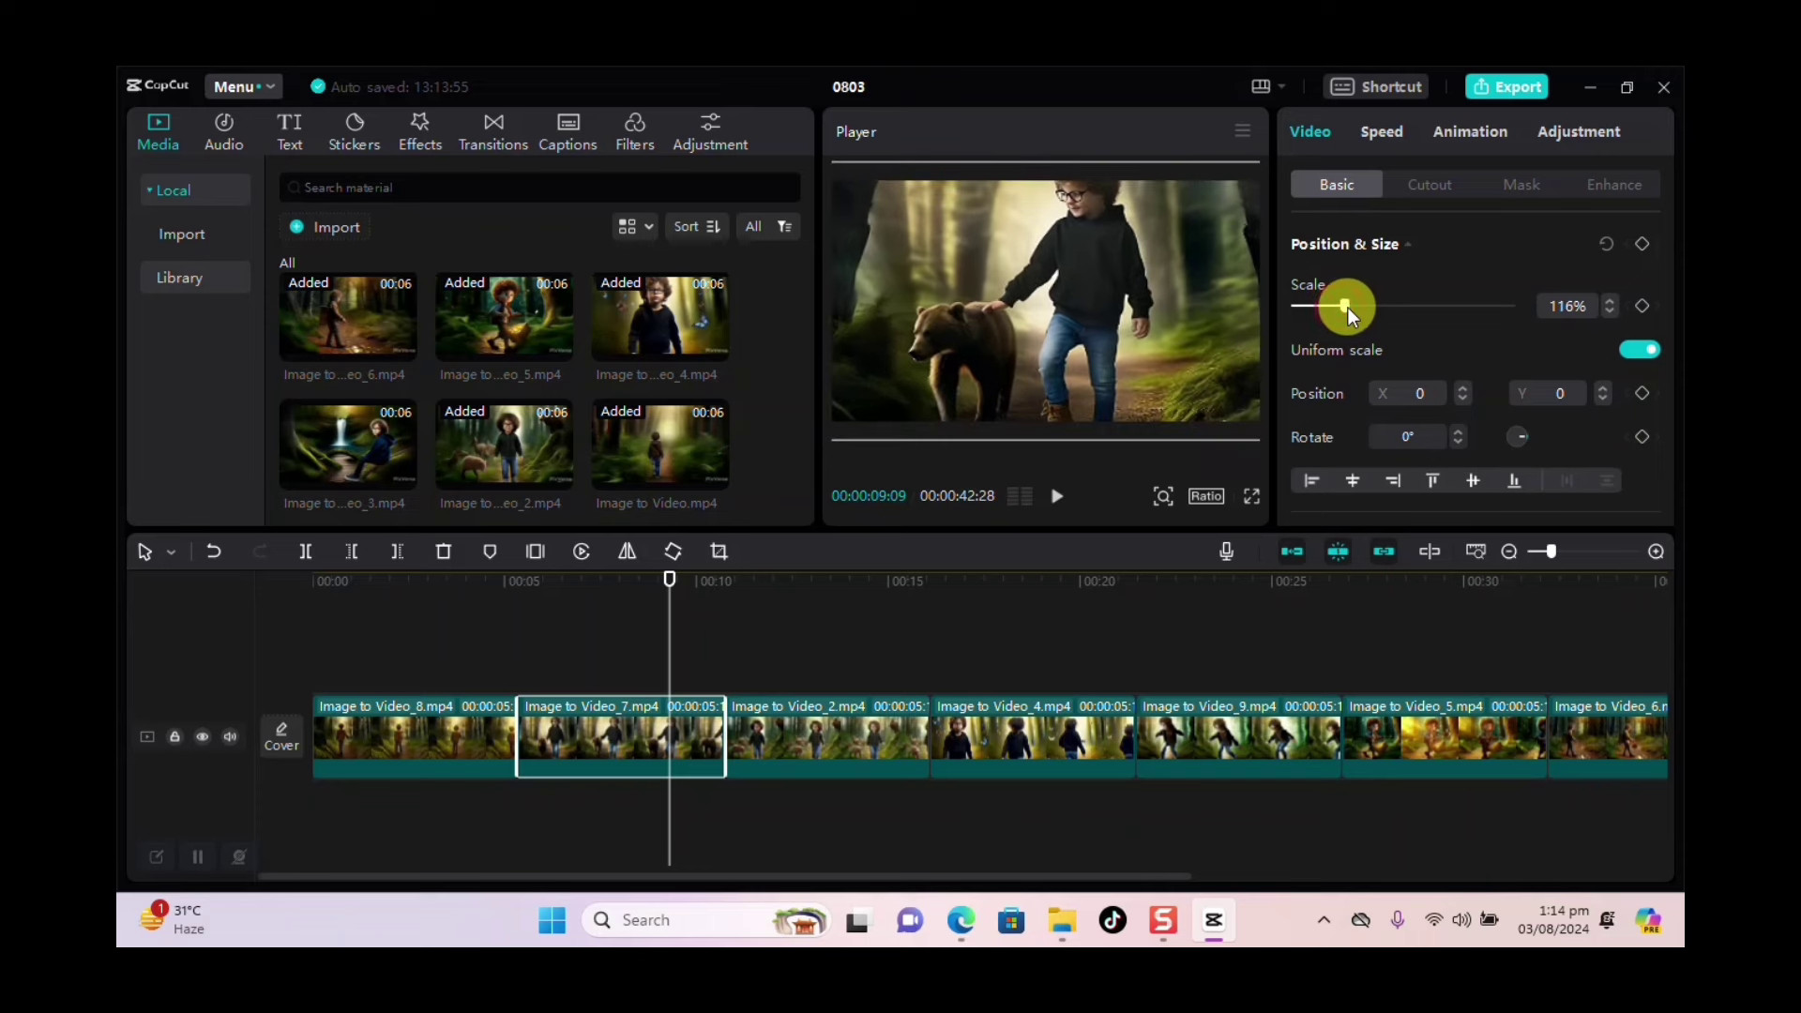
left_click(1205, 334)
left_click_drag(1204, 335, 1205, 341)
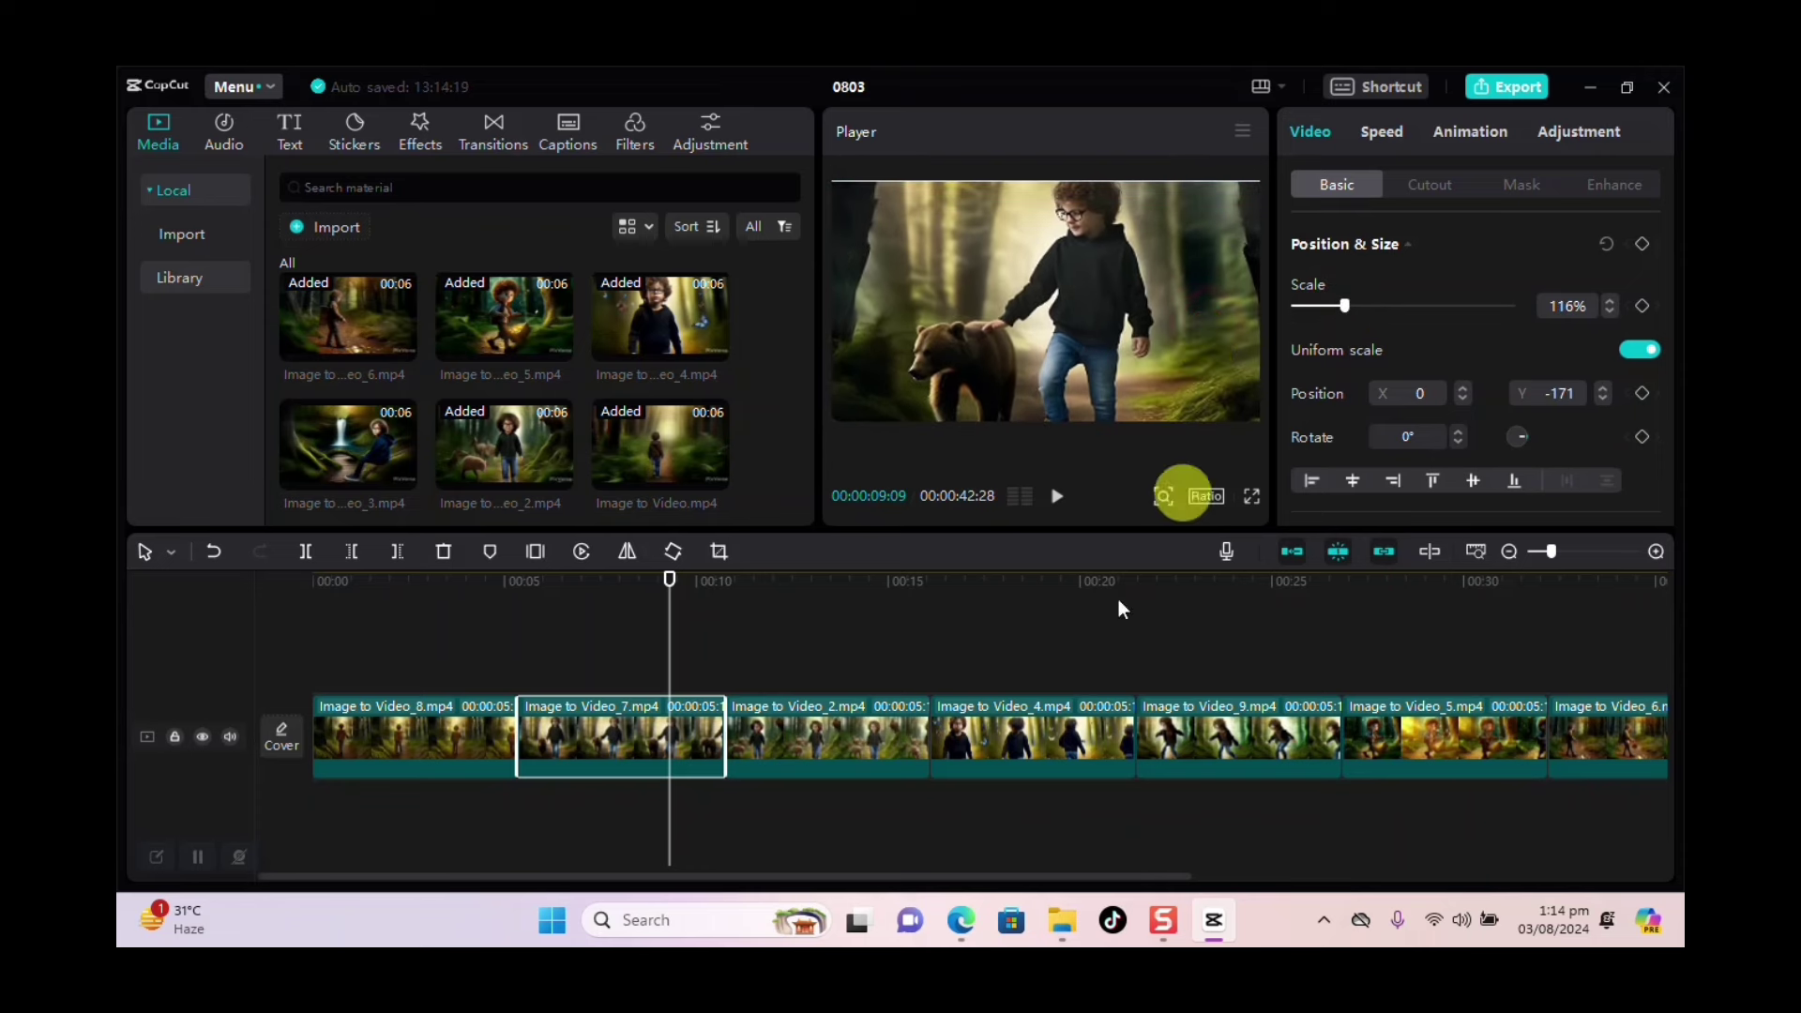
Select Image to Video_2.mp4 on the timeline and move the playhead onto it.
left_click(879, 711)
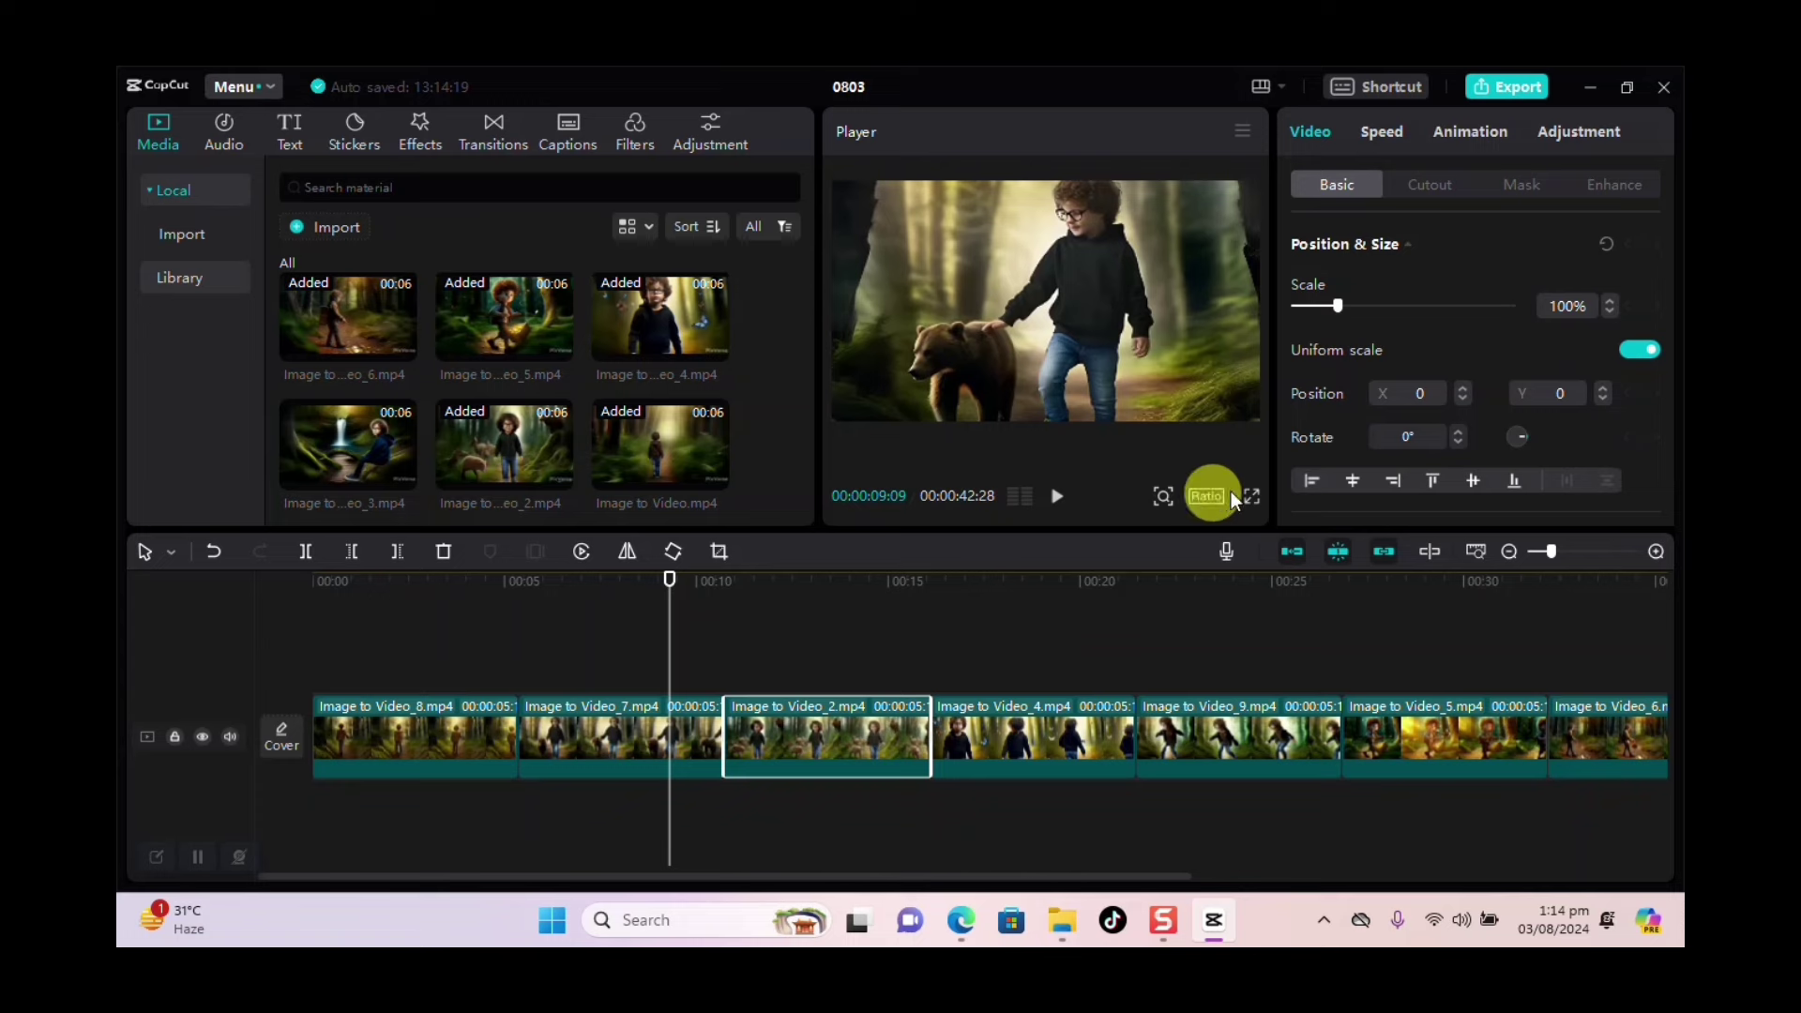
left_click_drag(664, 574, 791, 566)
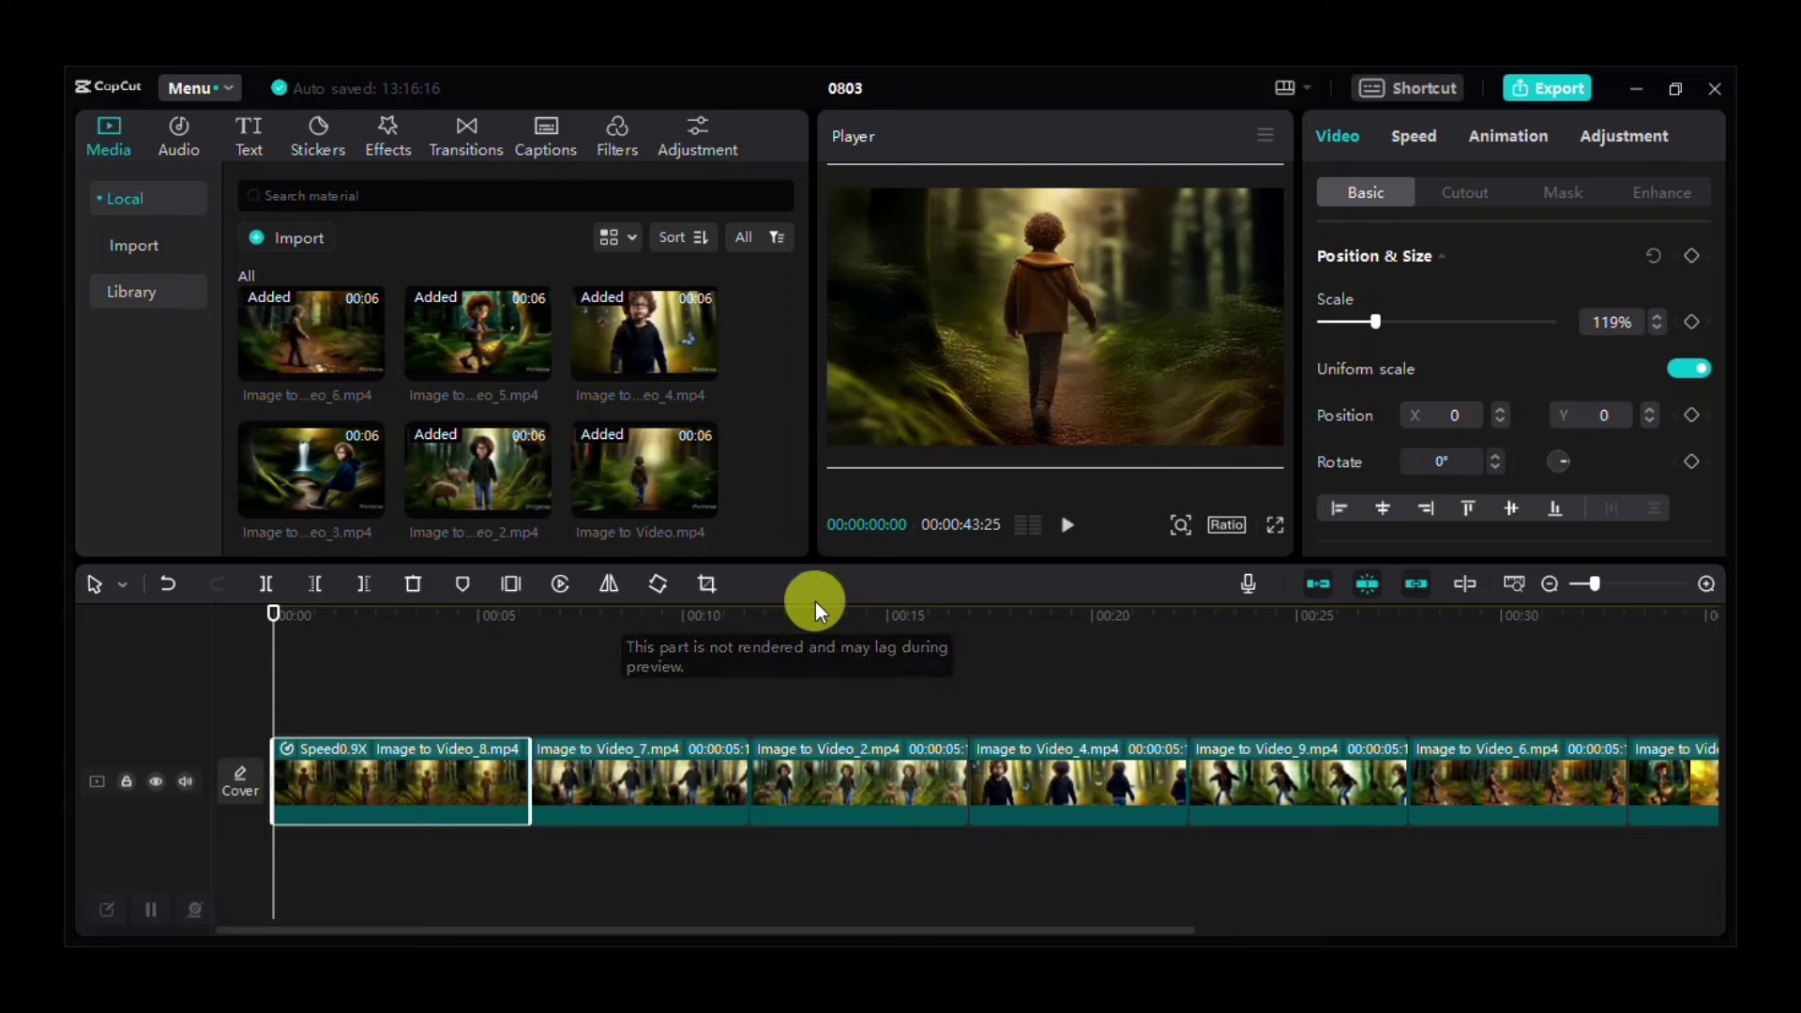
Try lengthening Image to Video_8.mp4 to 7.7 s, then reset its speed to 1.0x.
left_click(1414, 138)
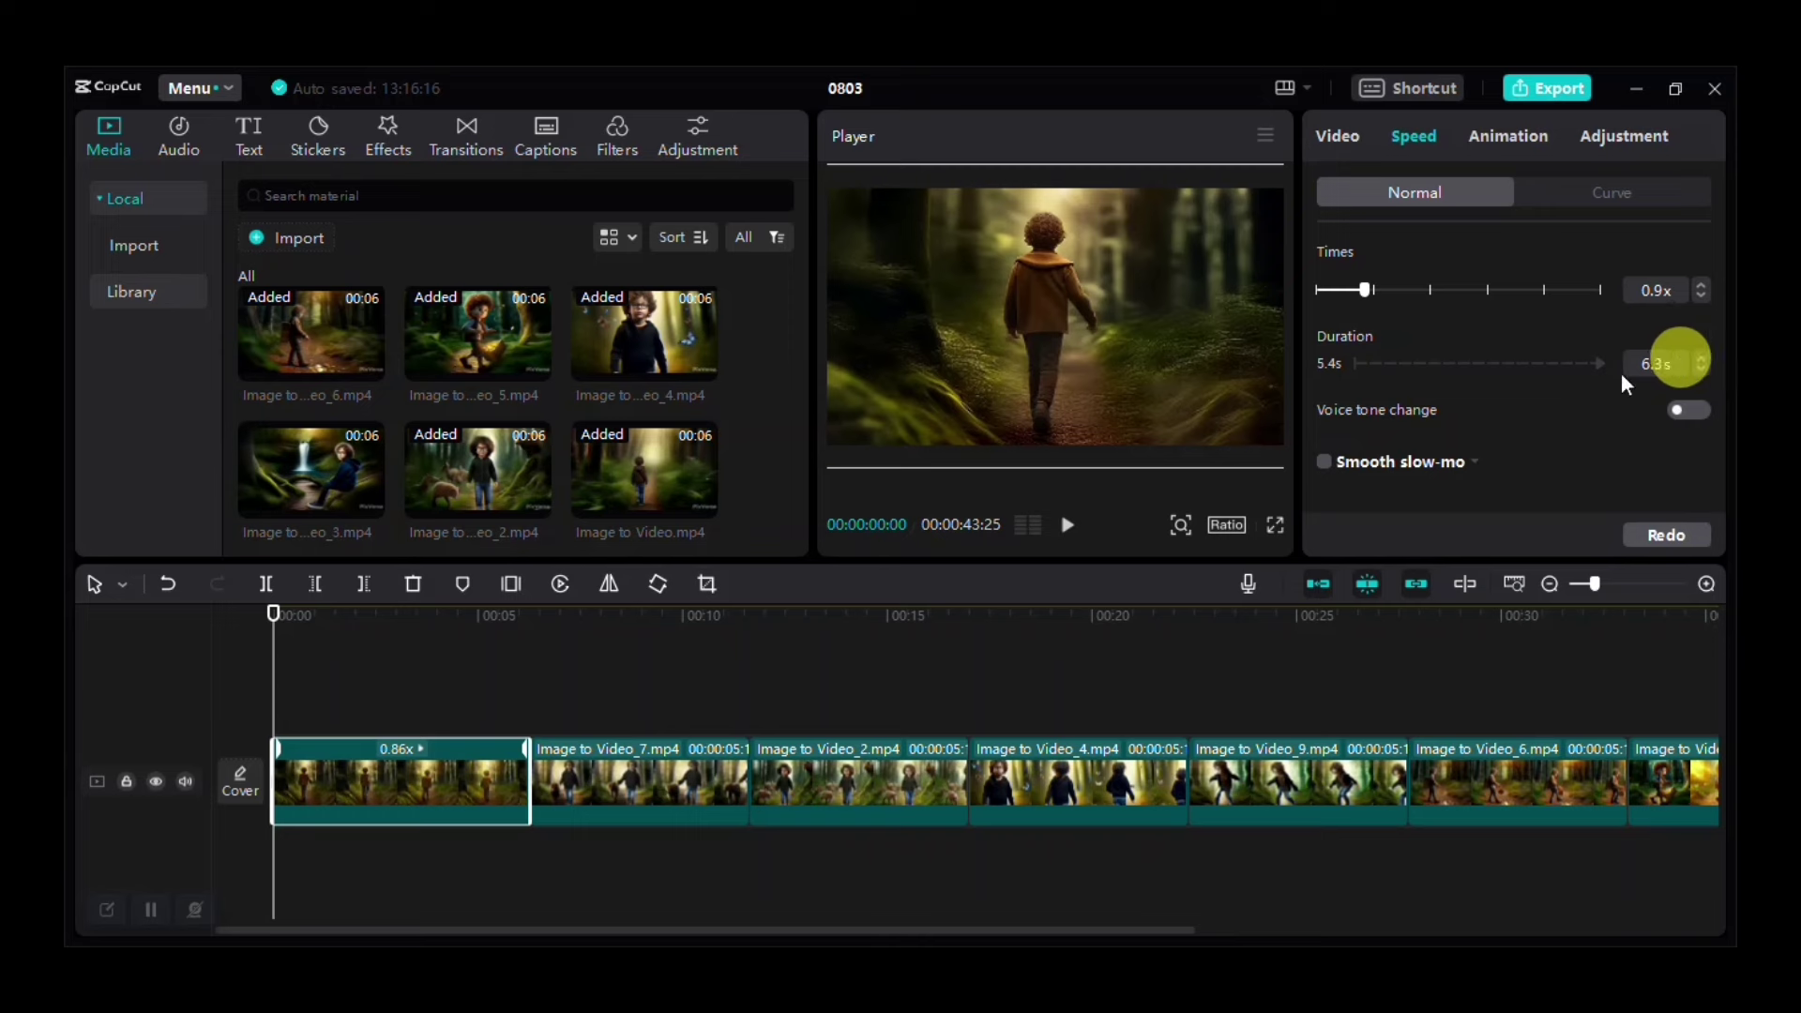
scroll(1705, 364, "up", 7)
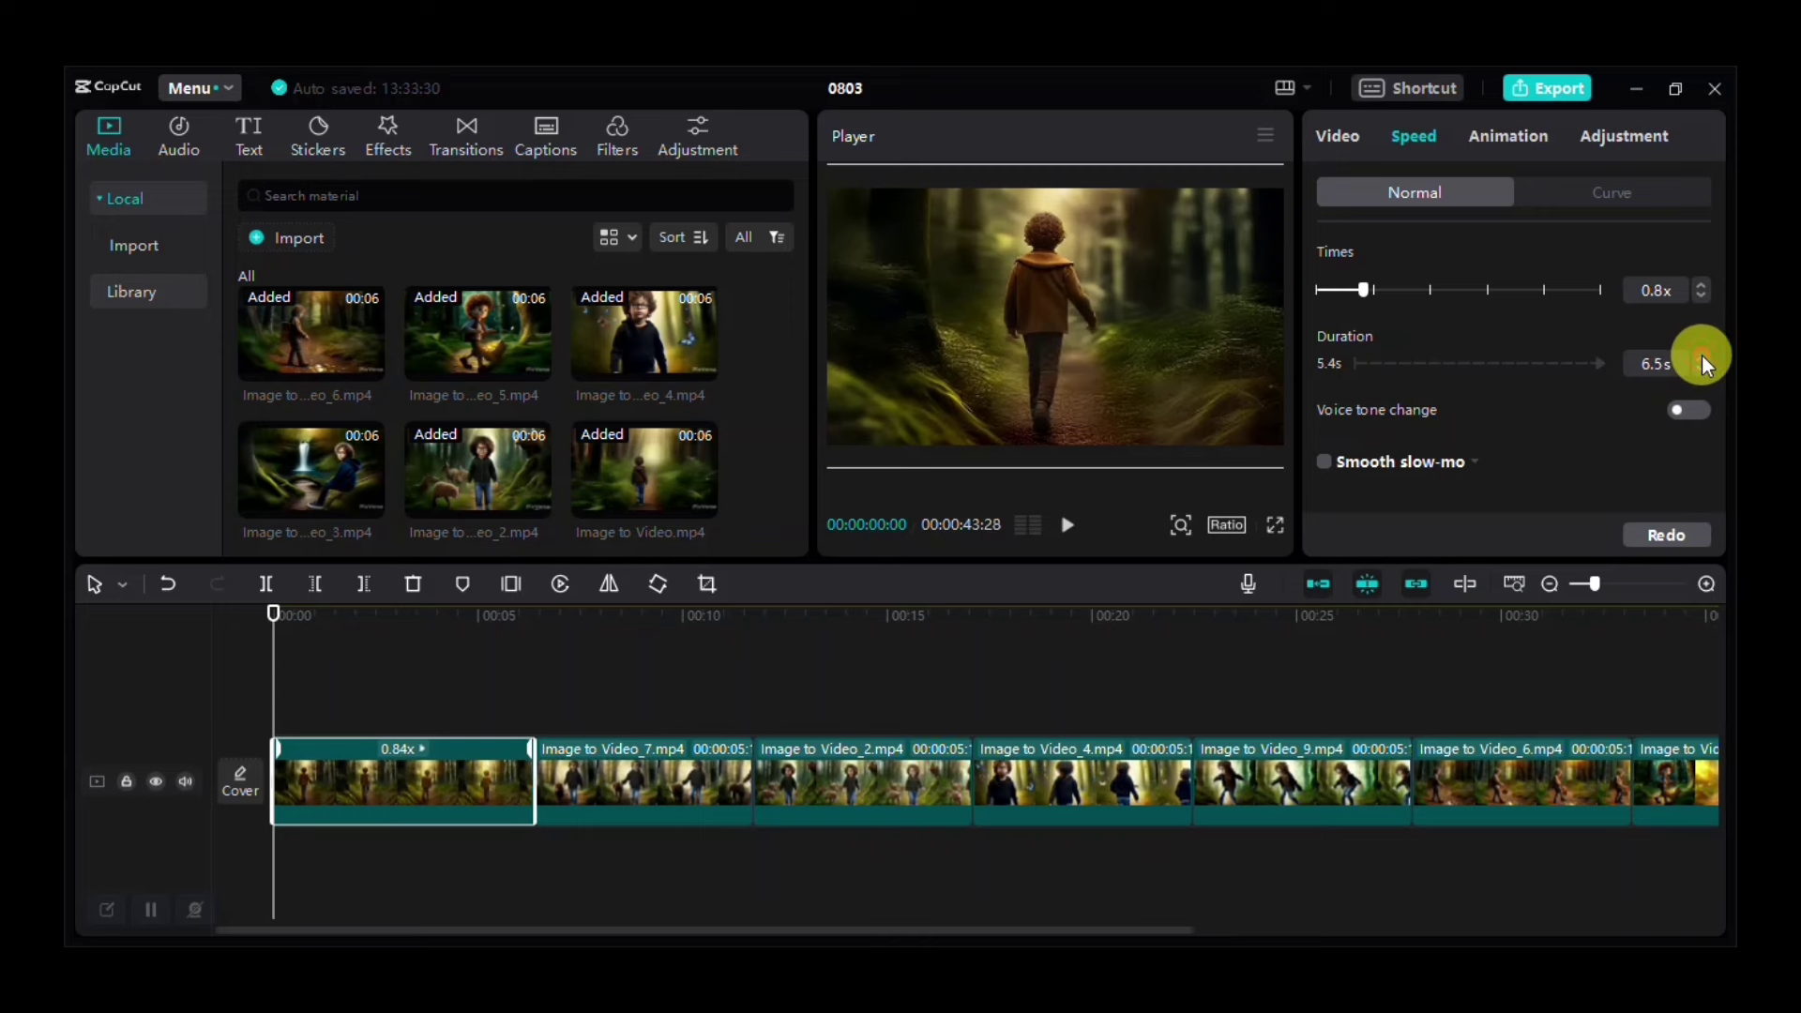
scroll(1705, 364, "up", 4)
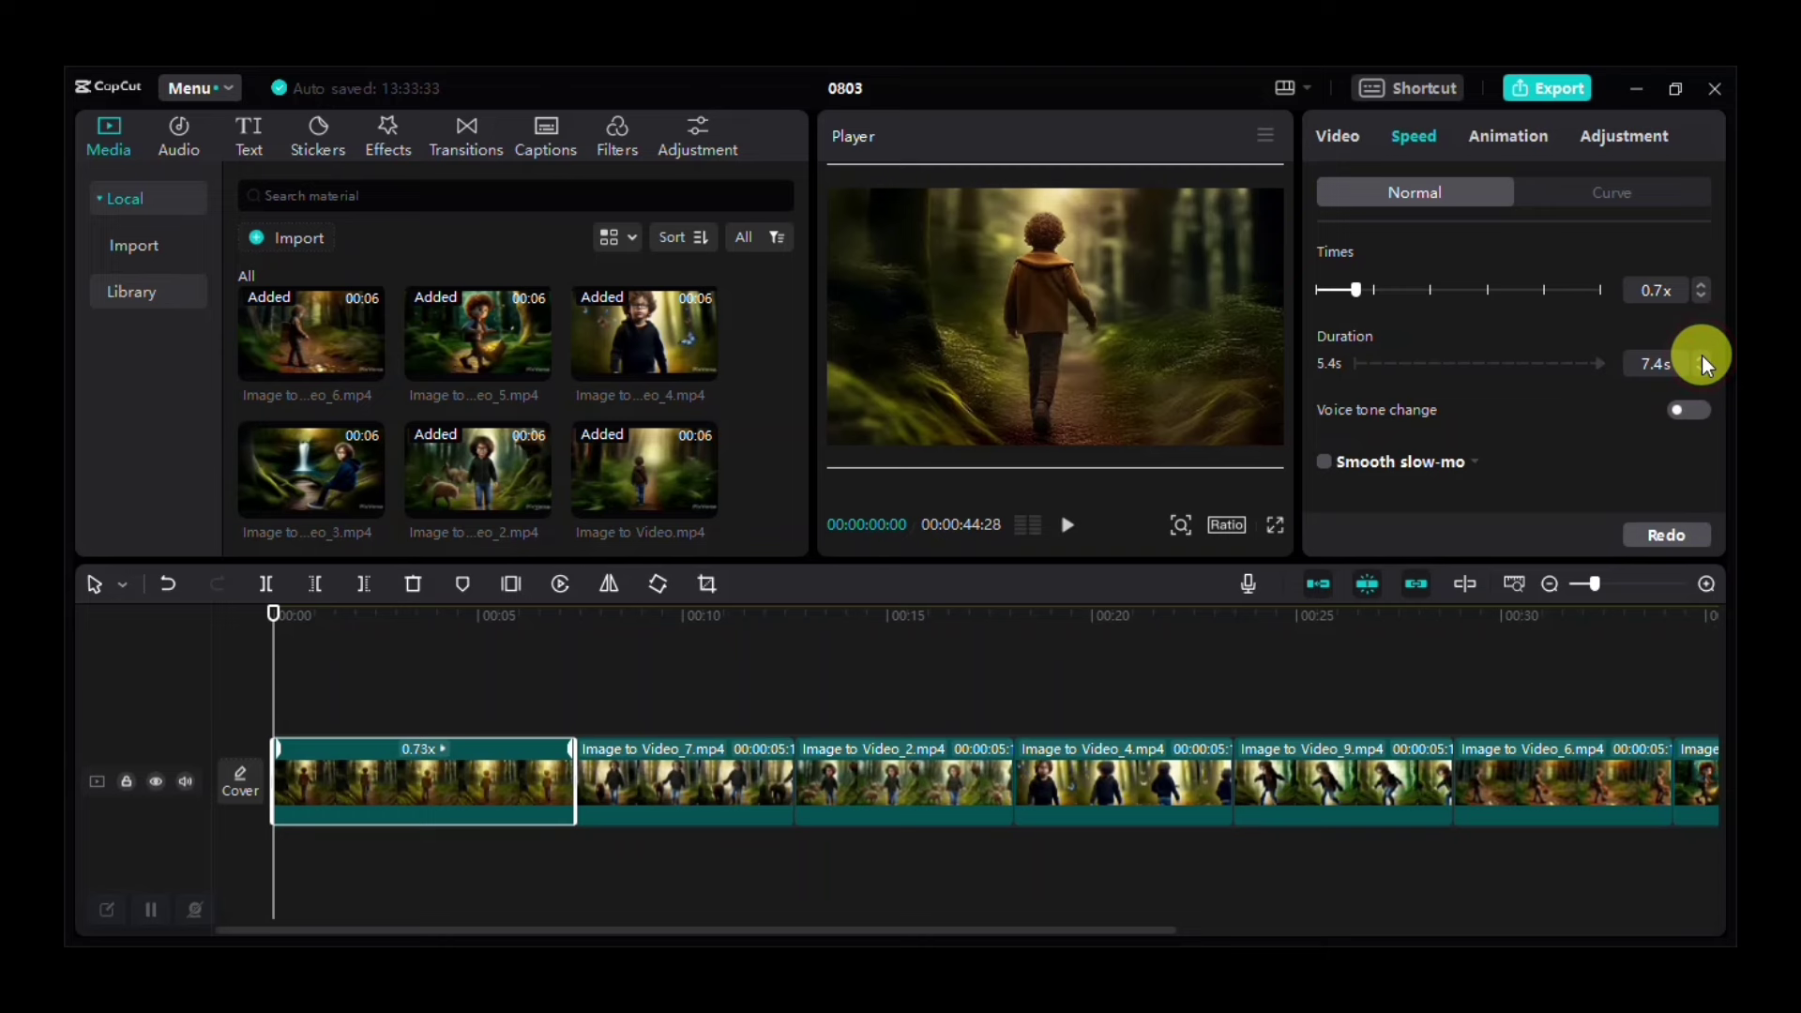
scroll(1705, 364, "up", 2)
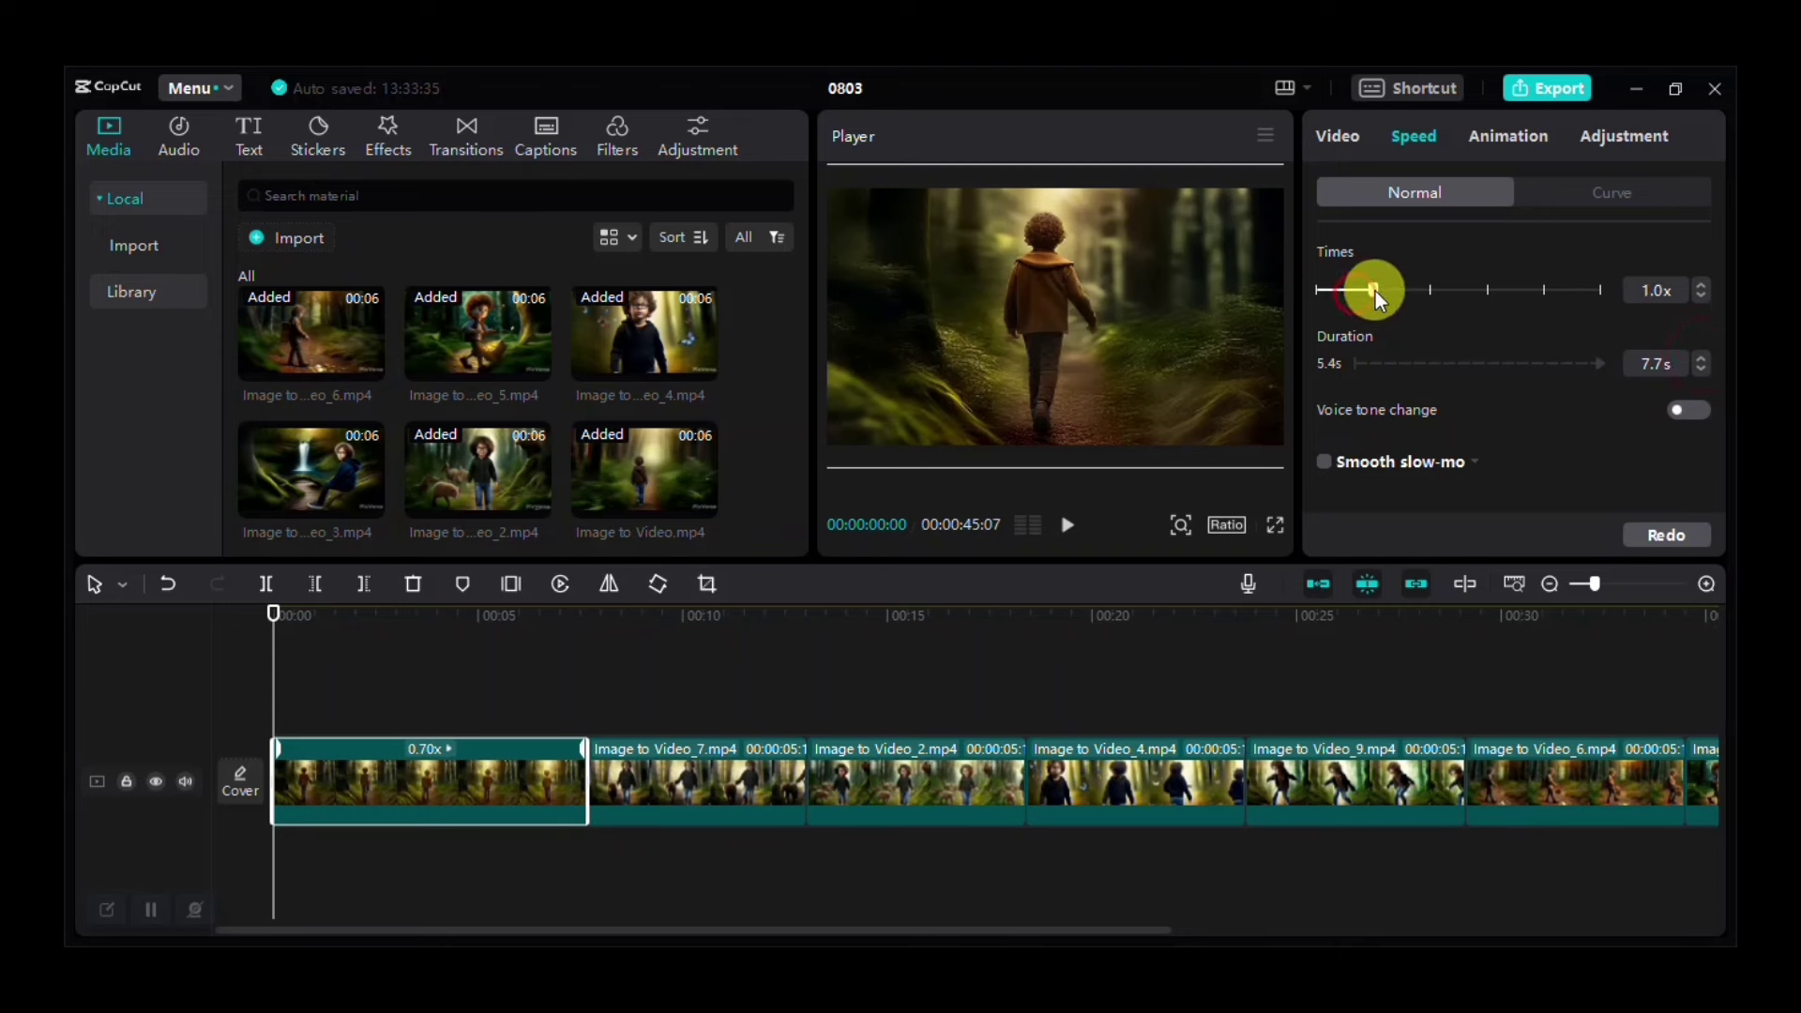
left_click_drag(1379, 300, 1378, 292)
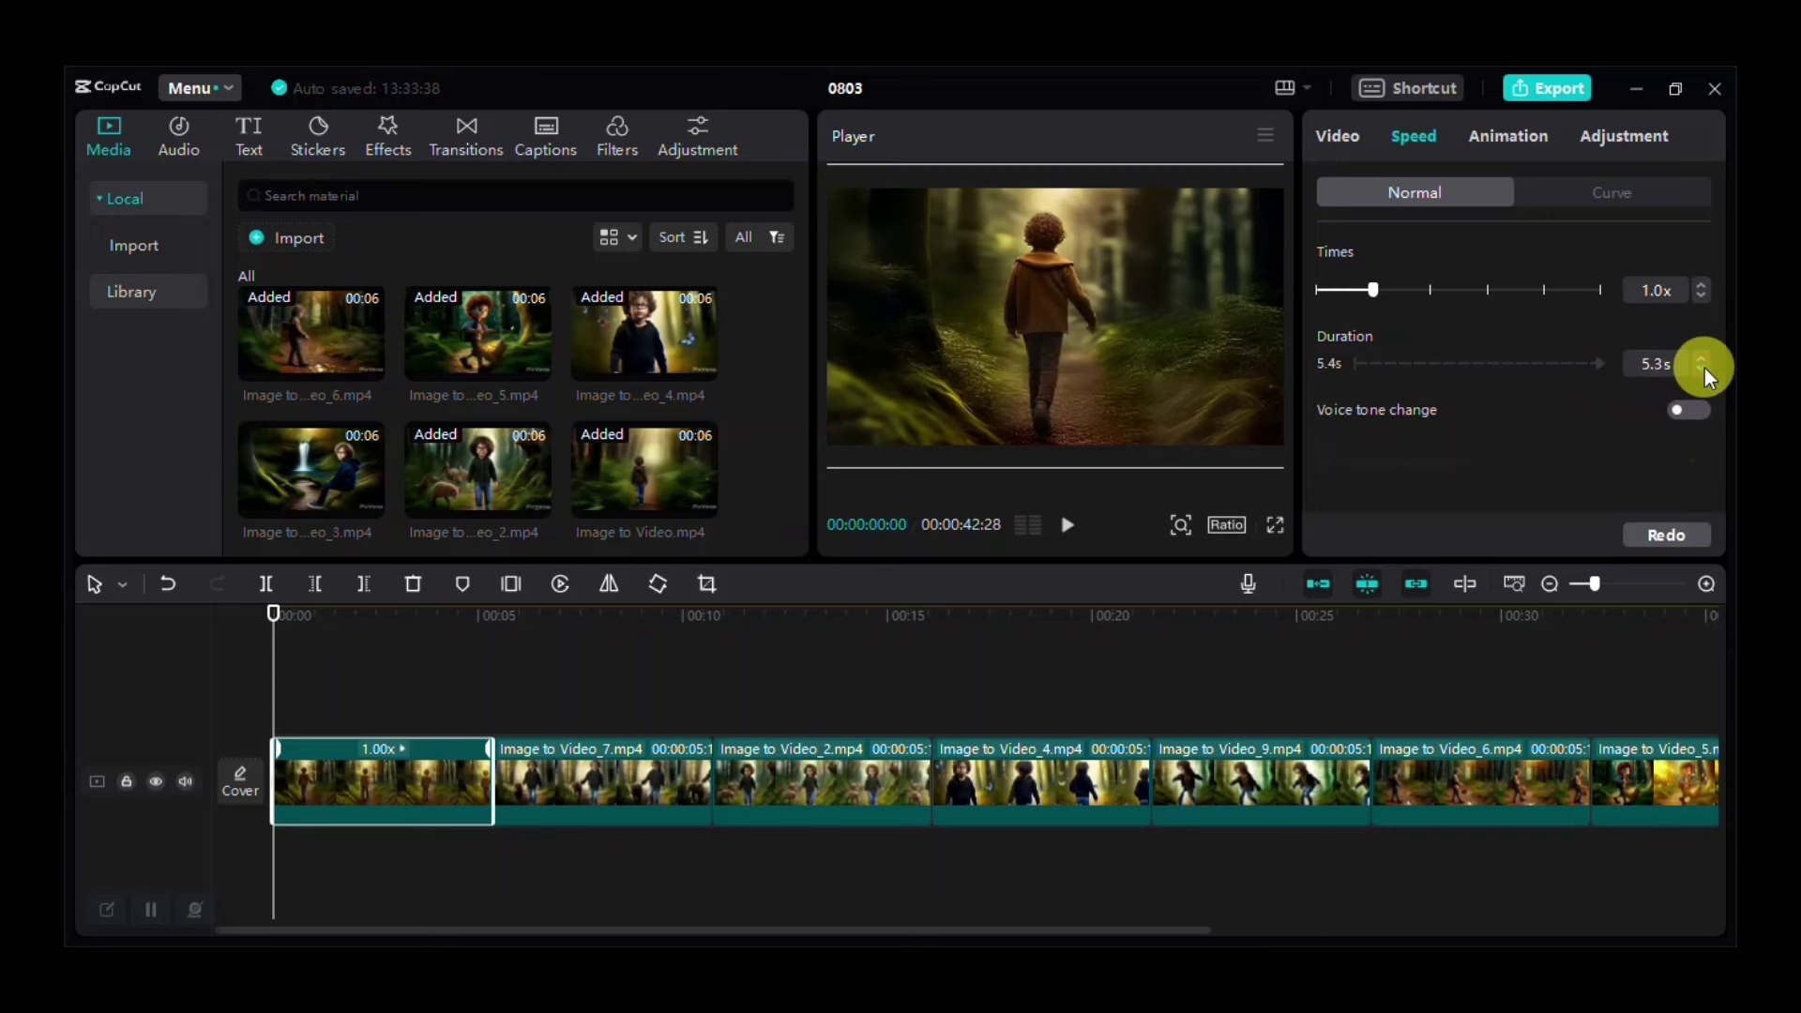
Set the duration of Image to Video_8.mp4 to 6.9 s to slow its playback.
scroll(1709, 374, "down", 2)
scroll(1707, 368, "up", 9)
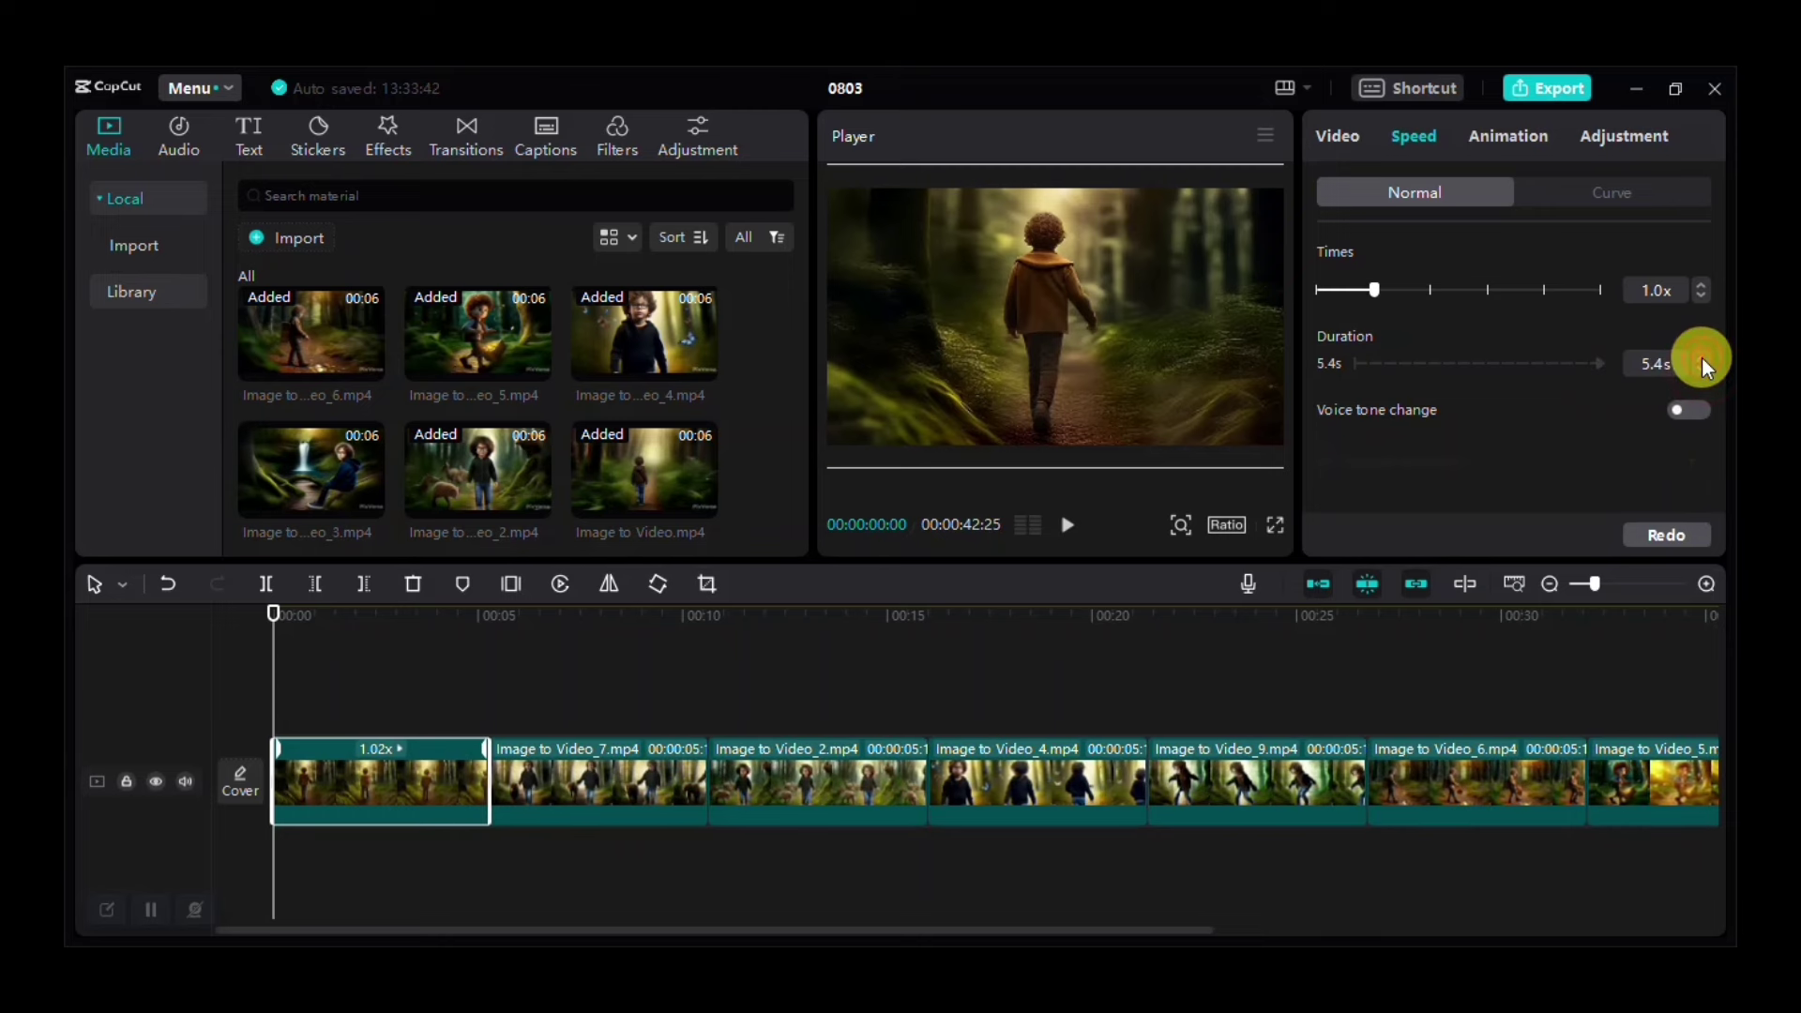
scroll(1705, 368, "up", 8)
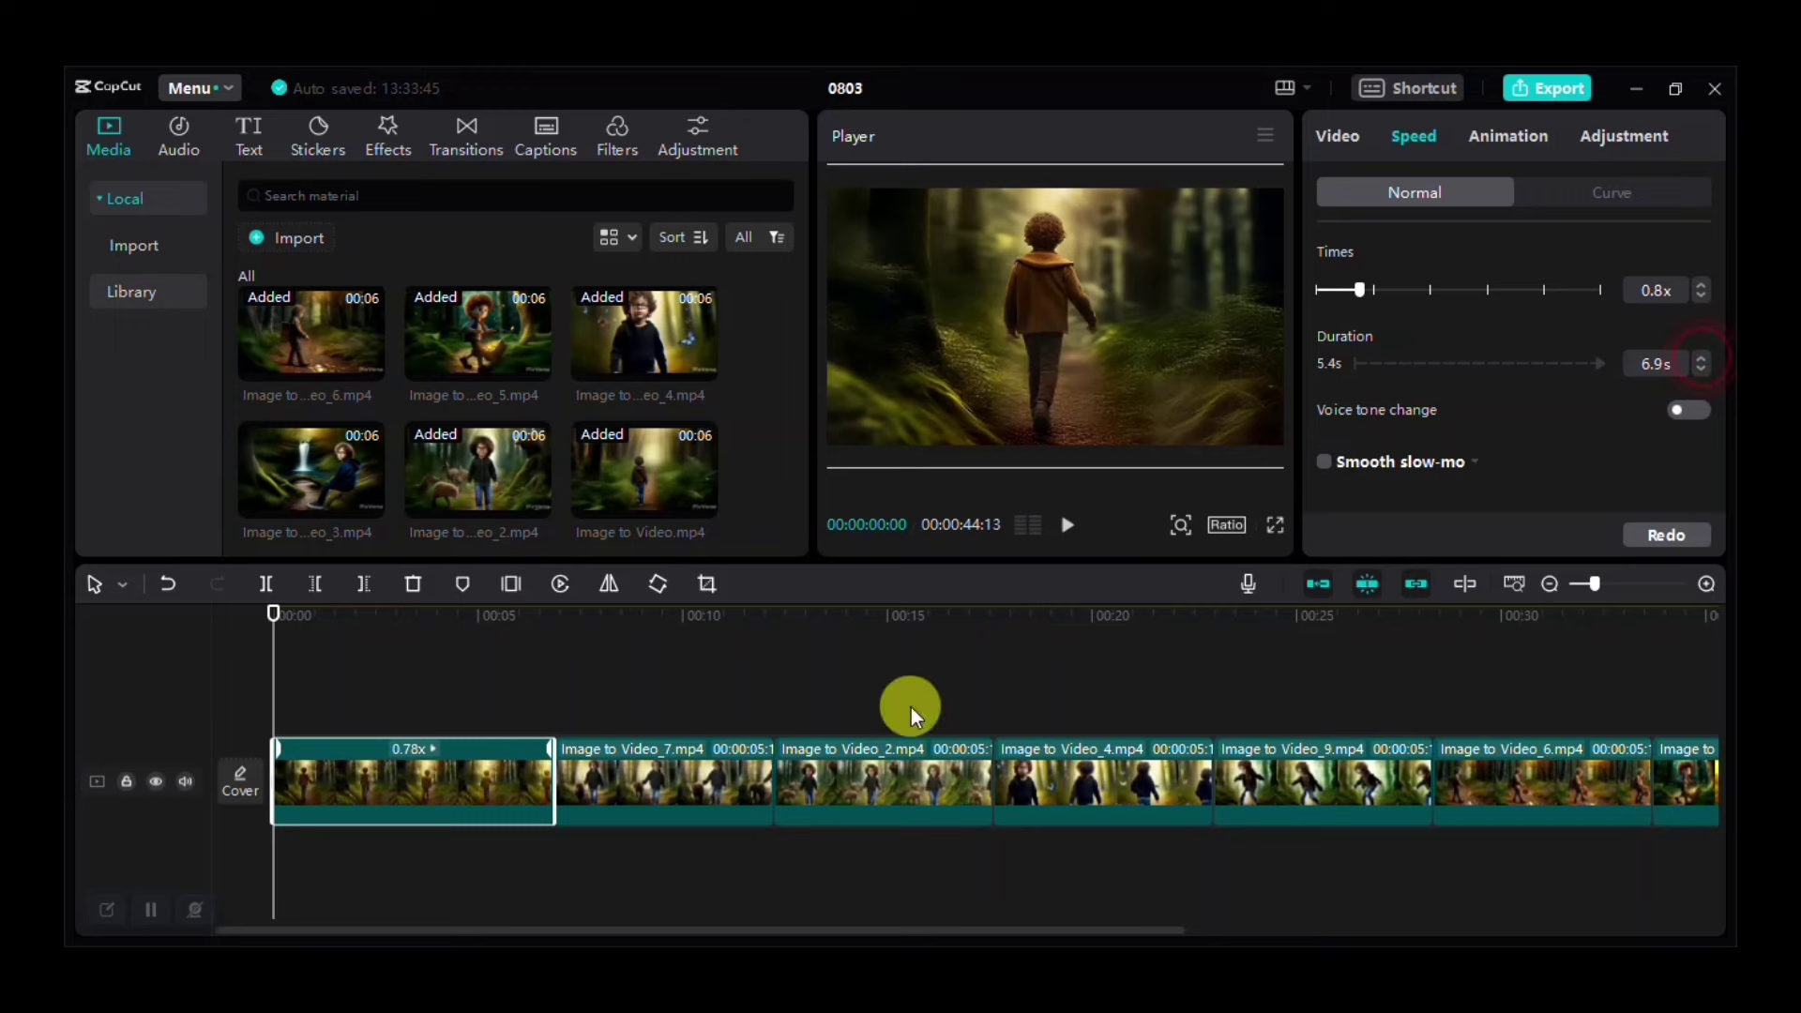
Slow Image to Video_7.mp4 to about 0.9x by increasing its duration, then deselect the clip.
left_click(699, 777)
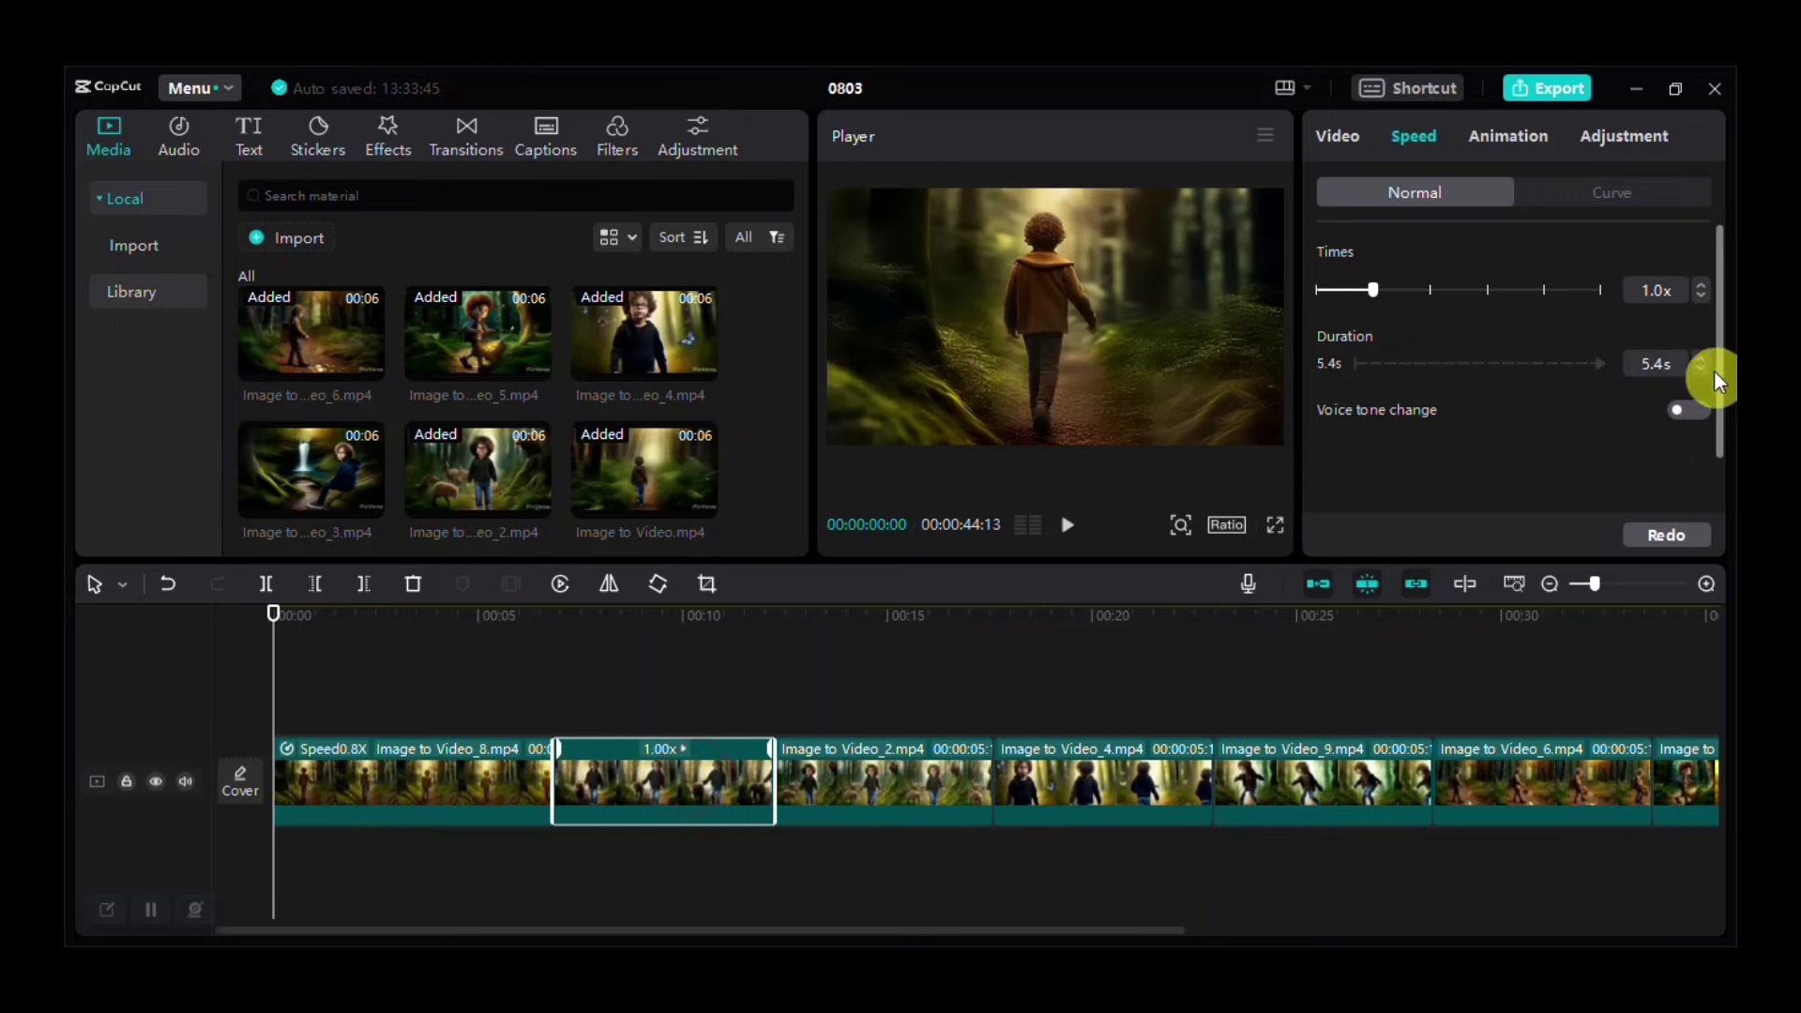
scroll(1701, 361, "up", 8)
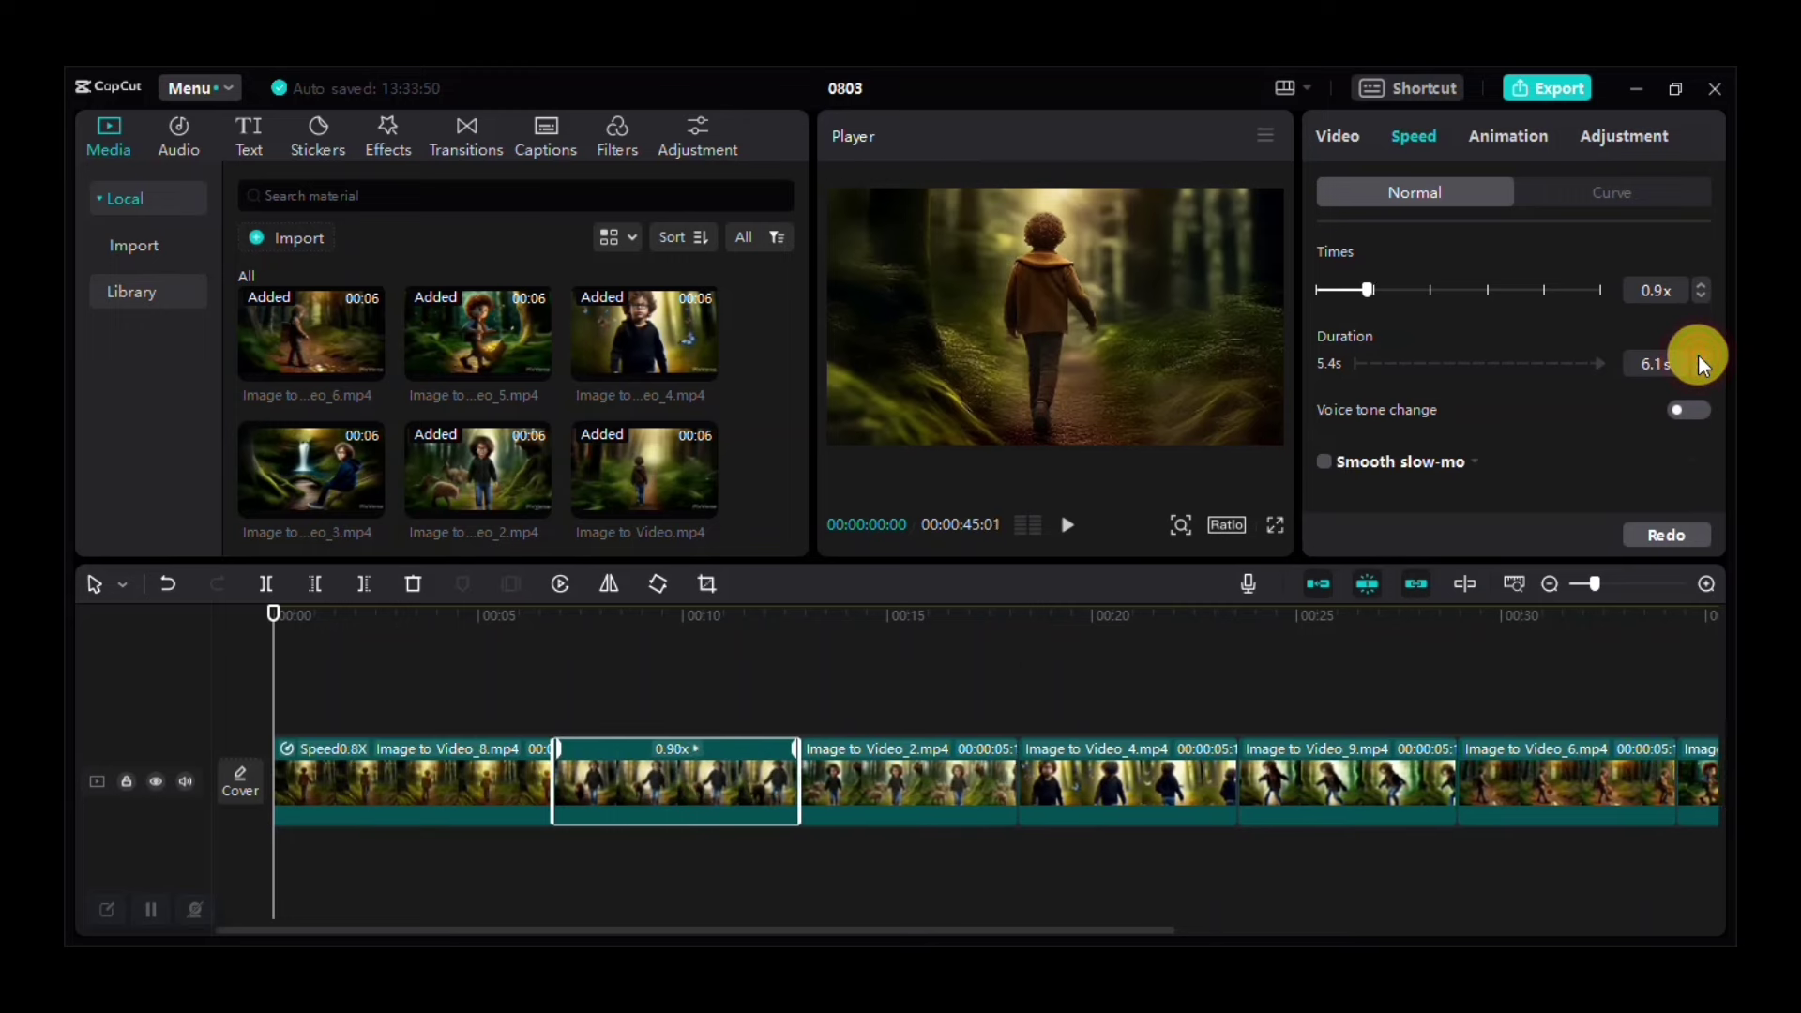
left_click(937, 853)
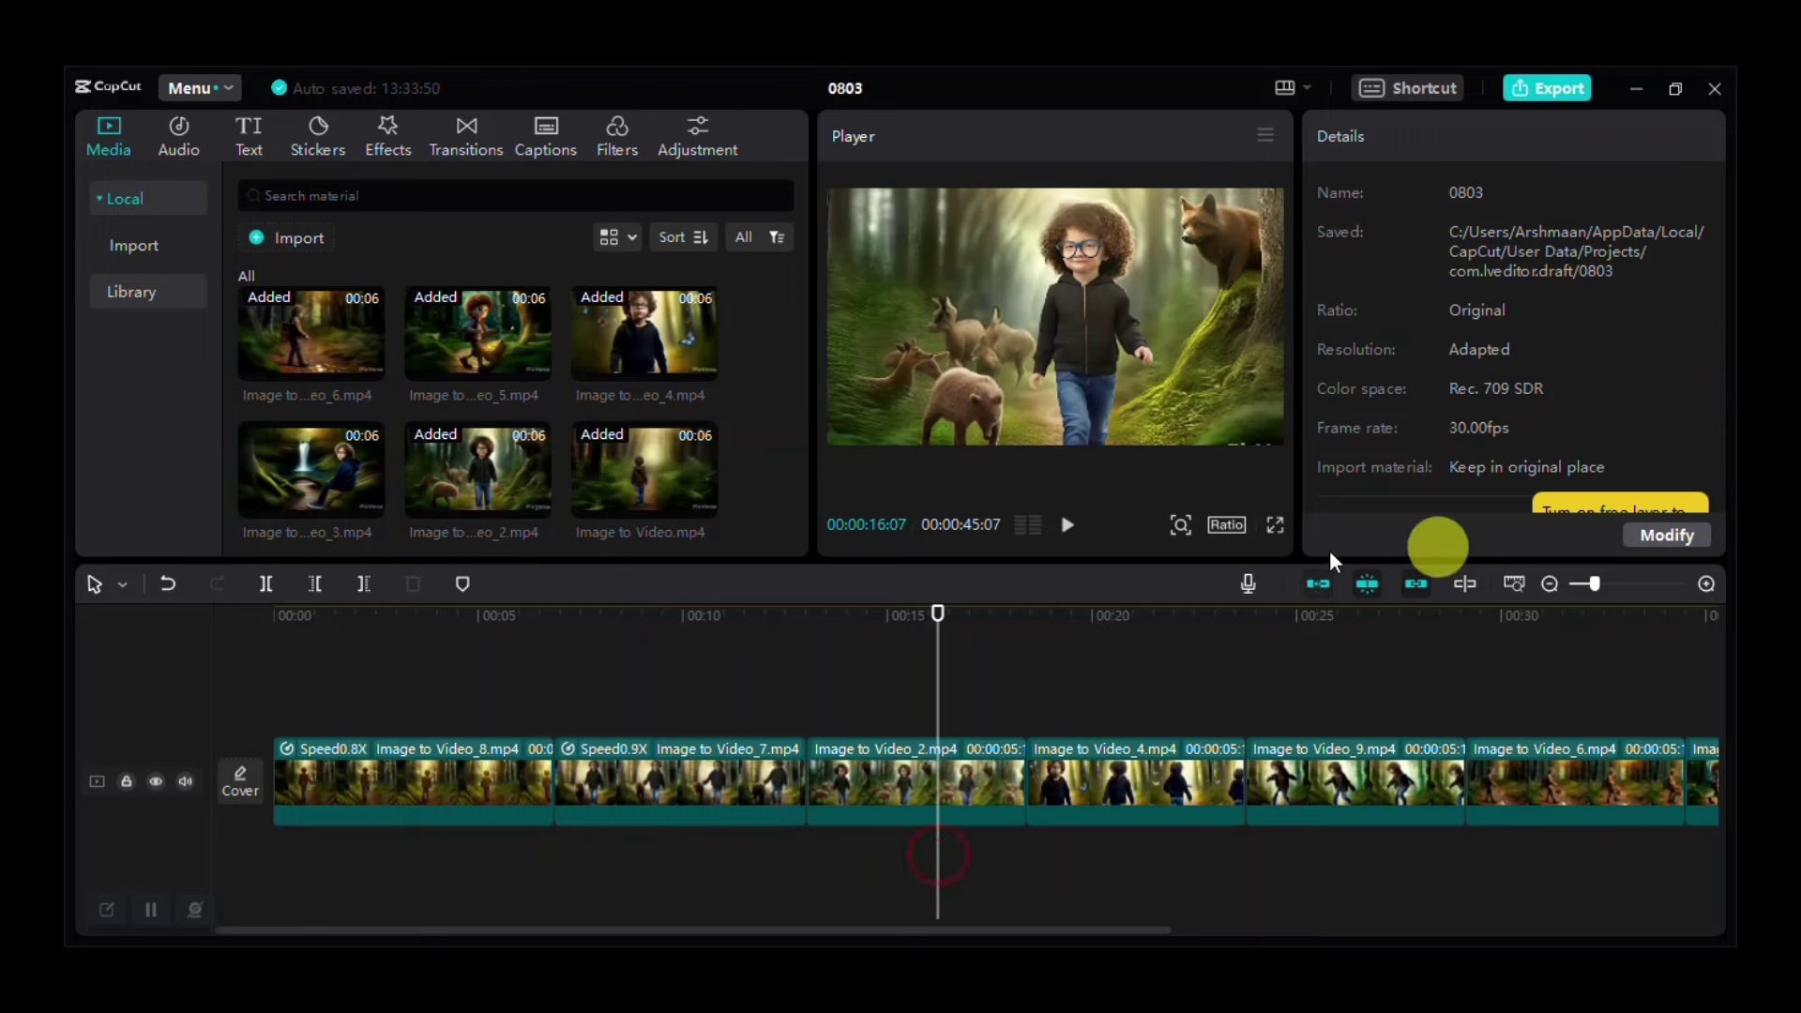
Import the audio file 2024-08-03_13-06-32.mp3 and place it beneath the video clips from the timeline's start.
left_click_drag(937, 607, 218, 649)
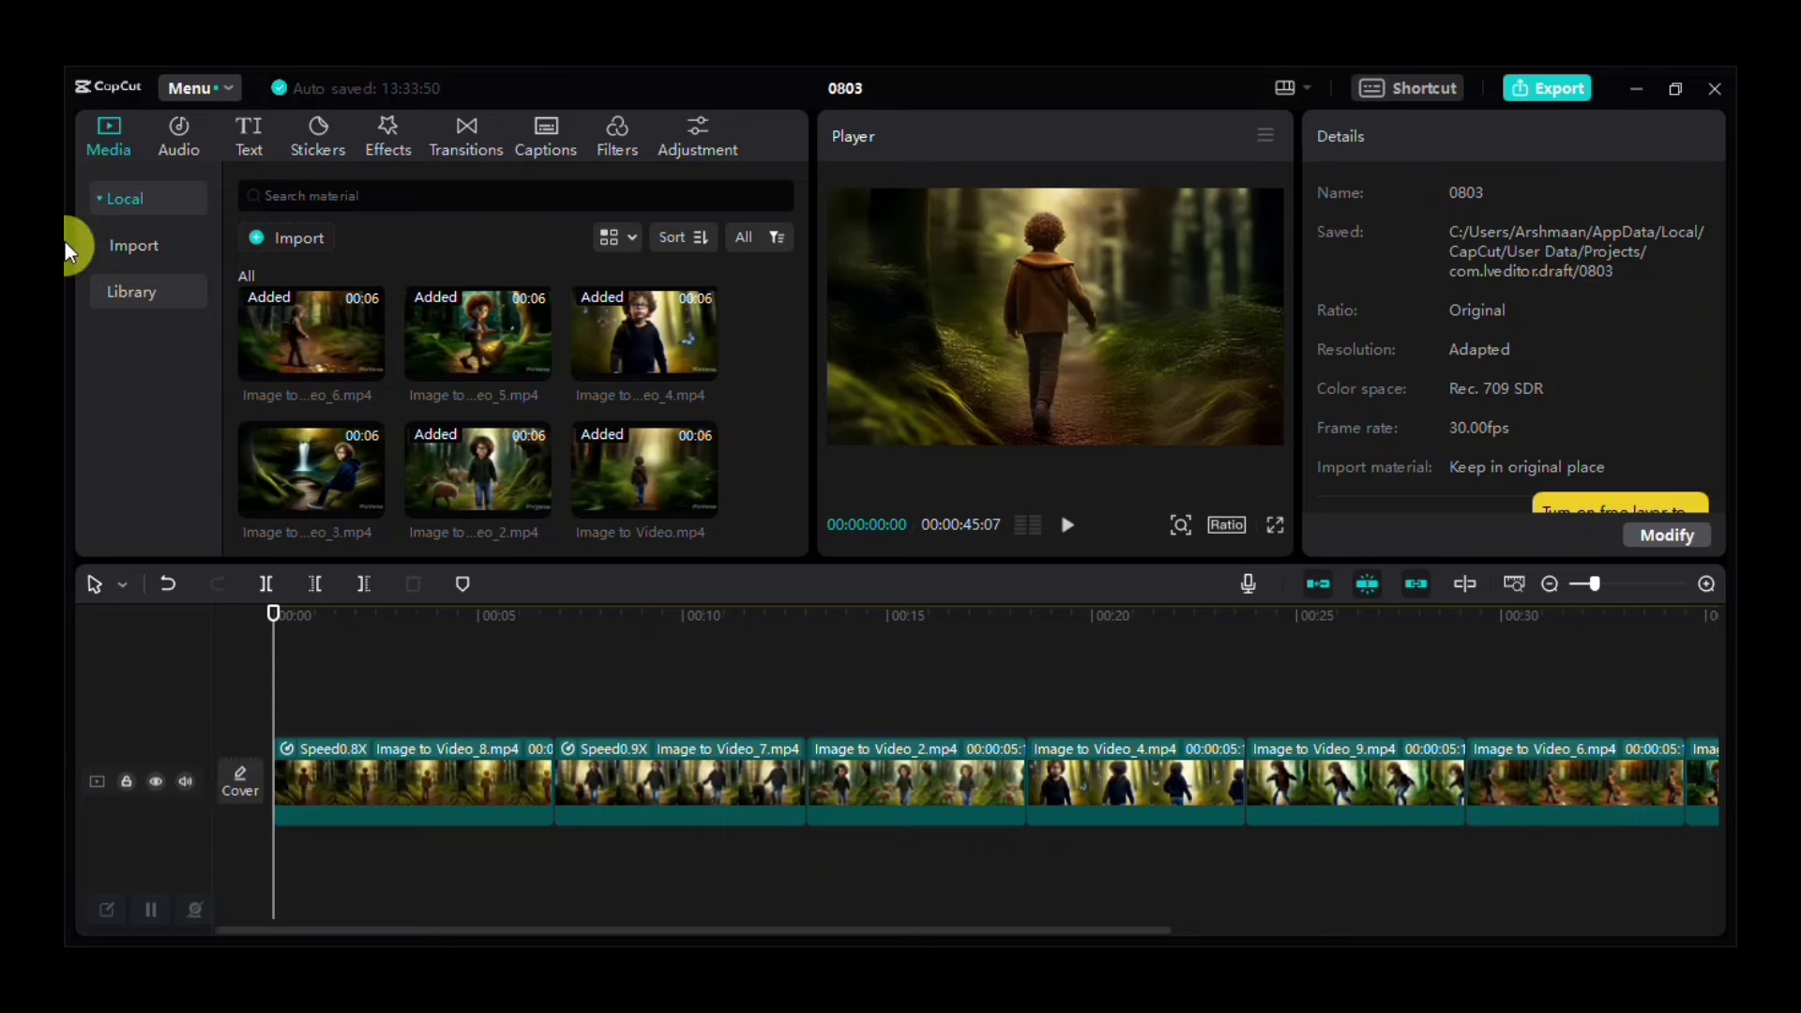
left_click(181, 140)
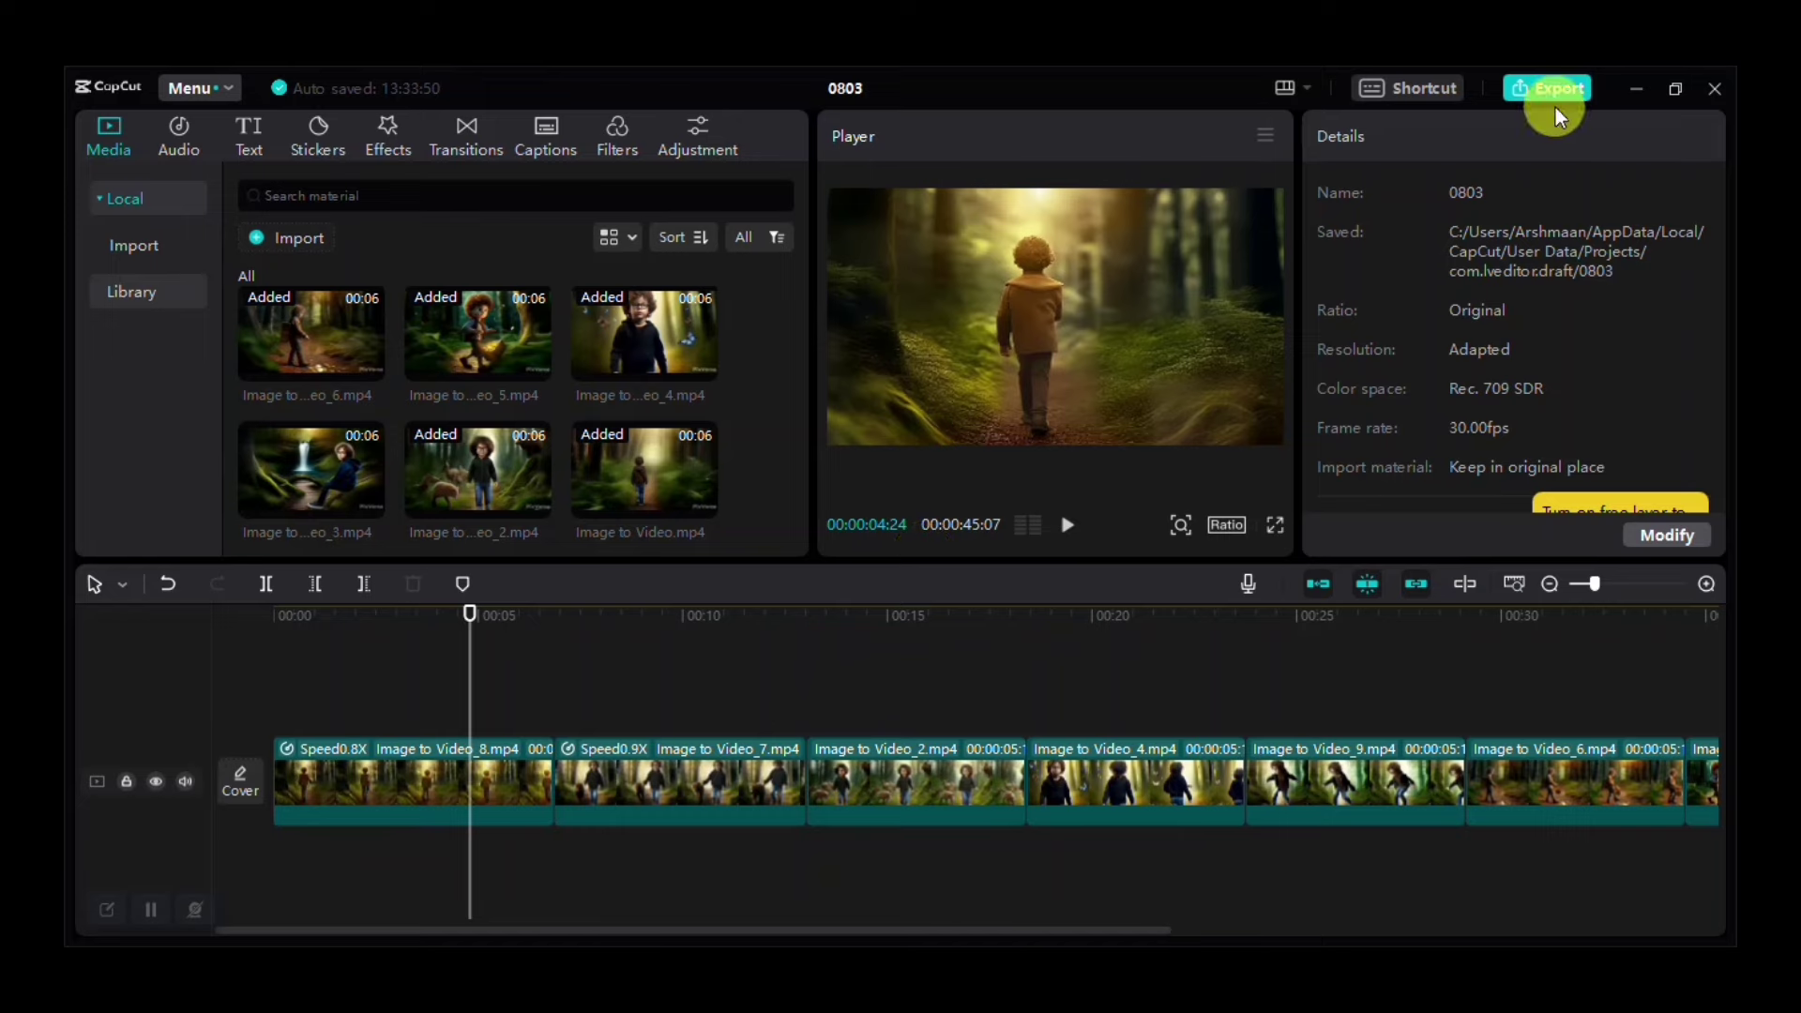
left_click(1635, 88)
left_click(78, 209)
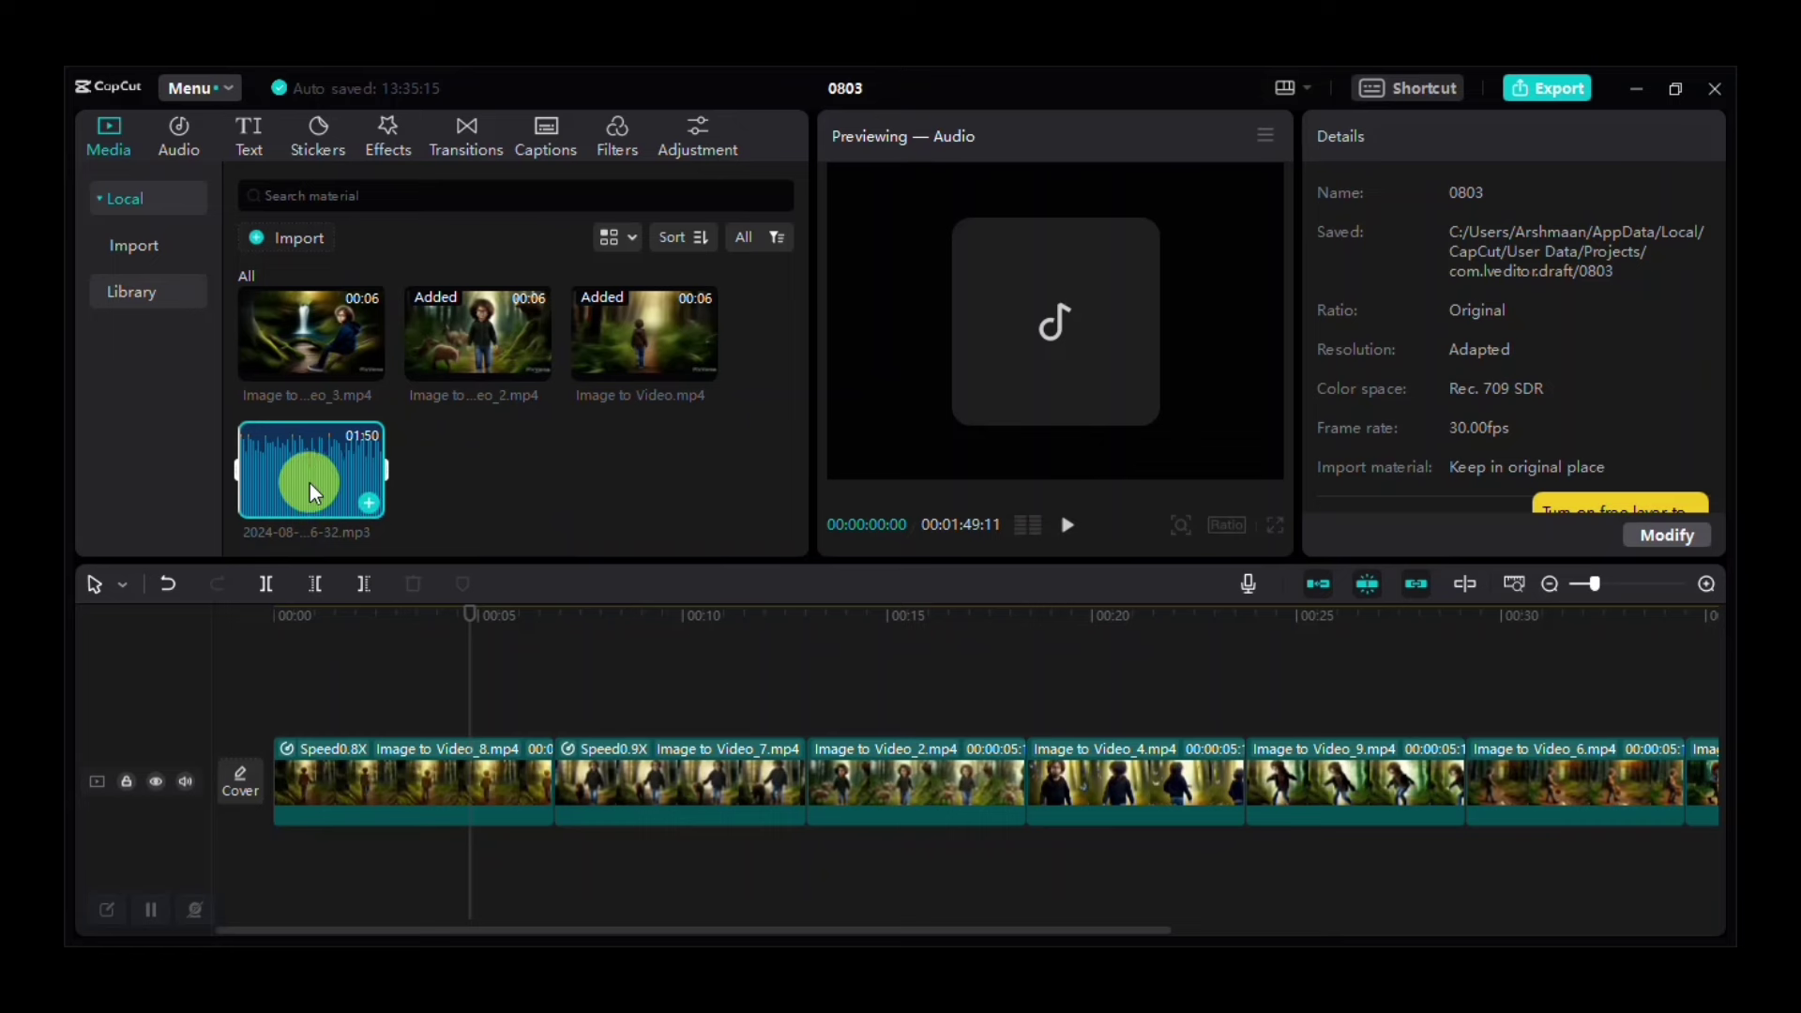
left_click_drag(301, 482, 688, 872)
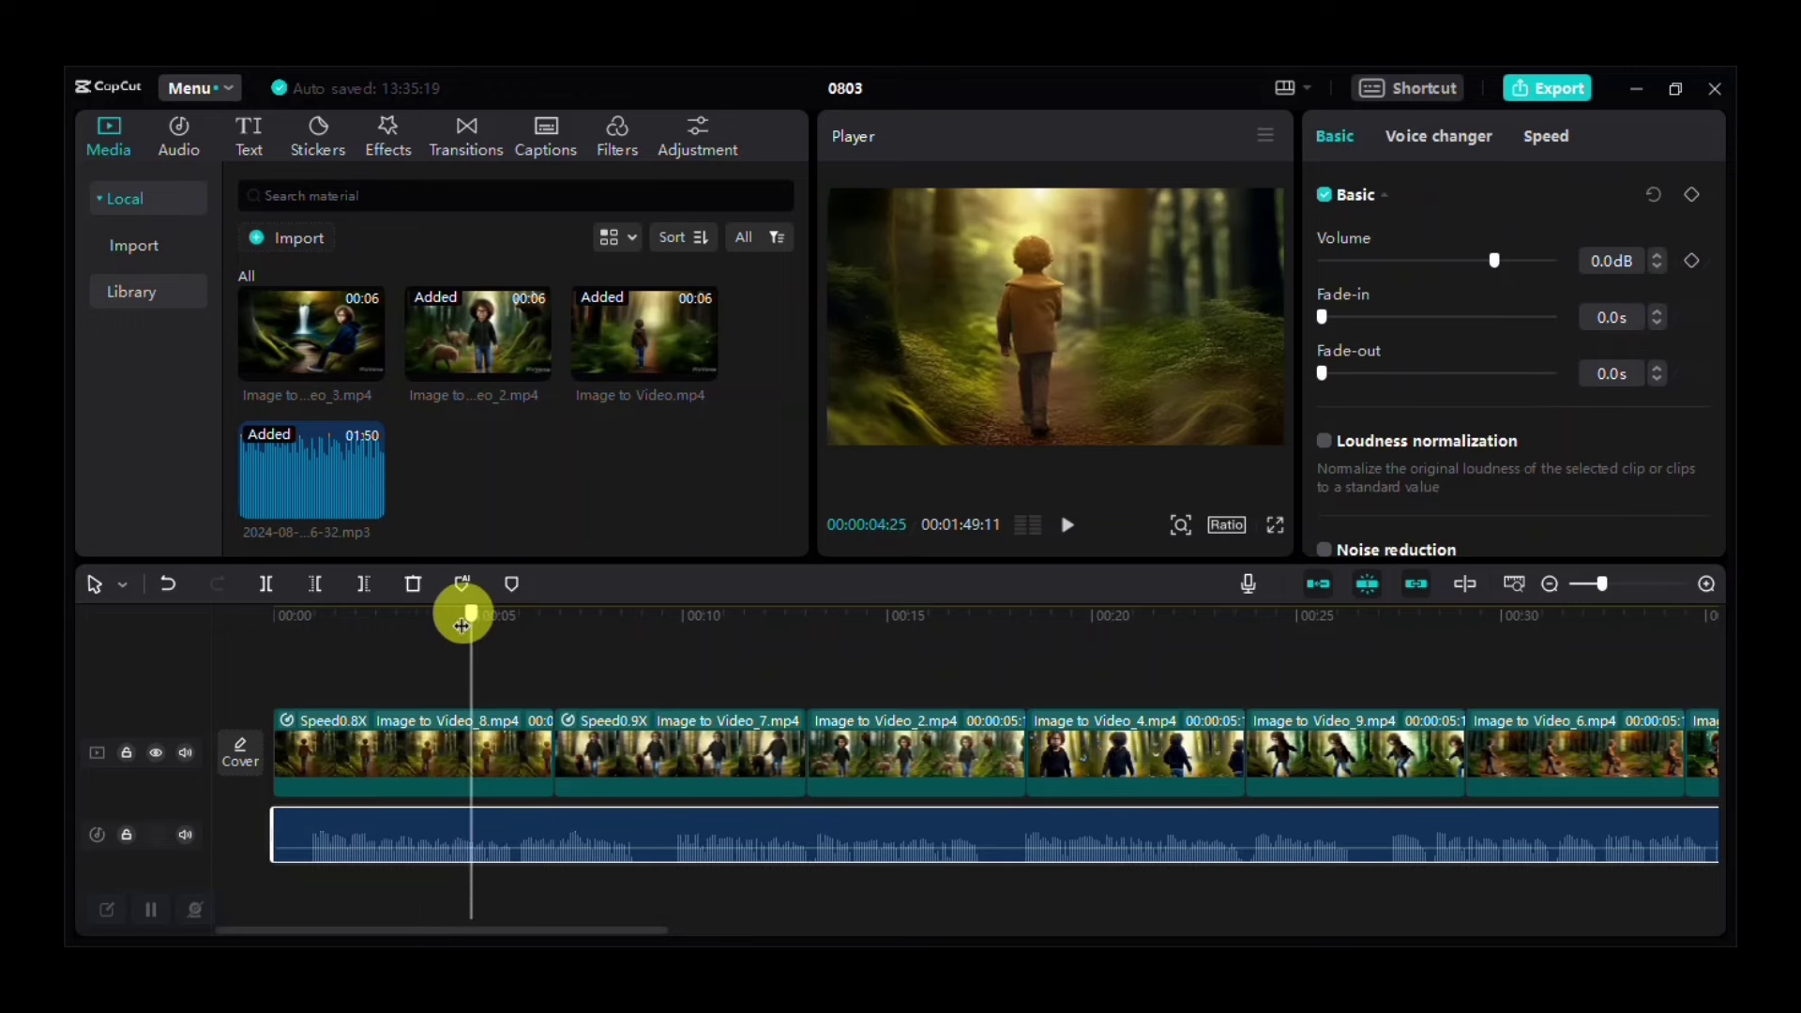
Return the playhead to the start of the timeline.
left_click_drag(473, 624, 452, 627)
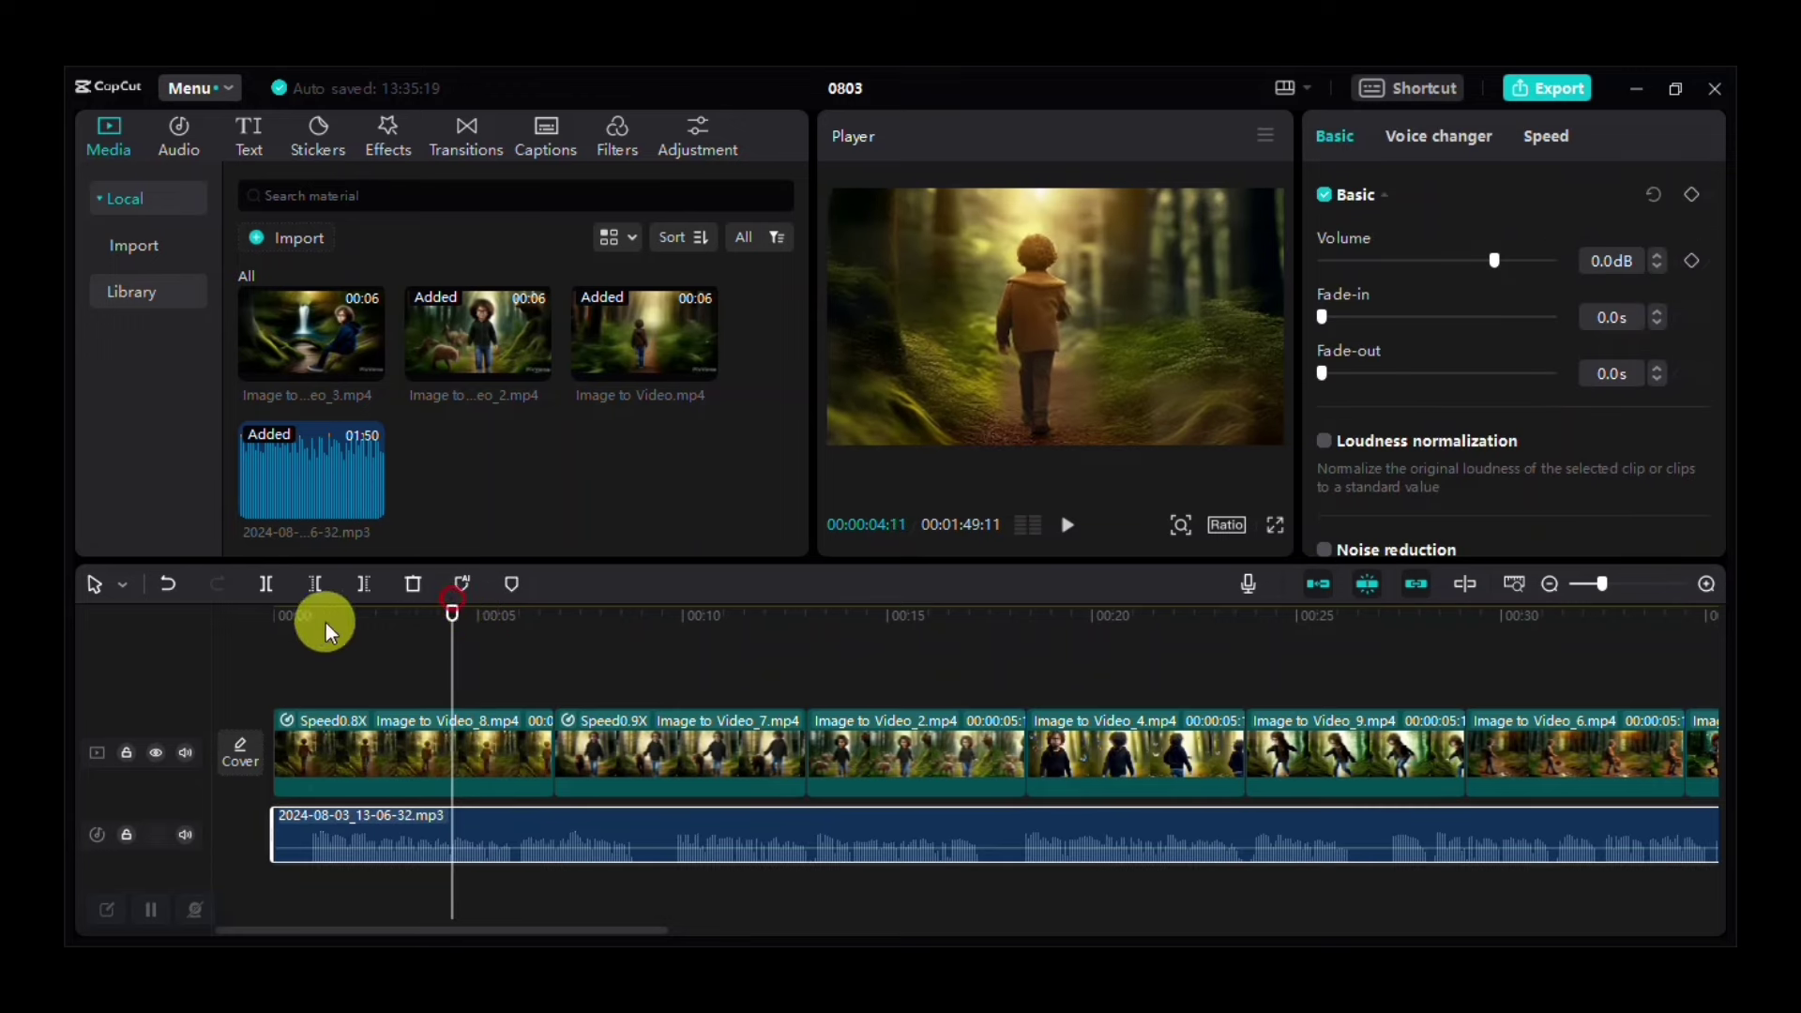
left_click(450, 612)
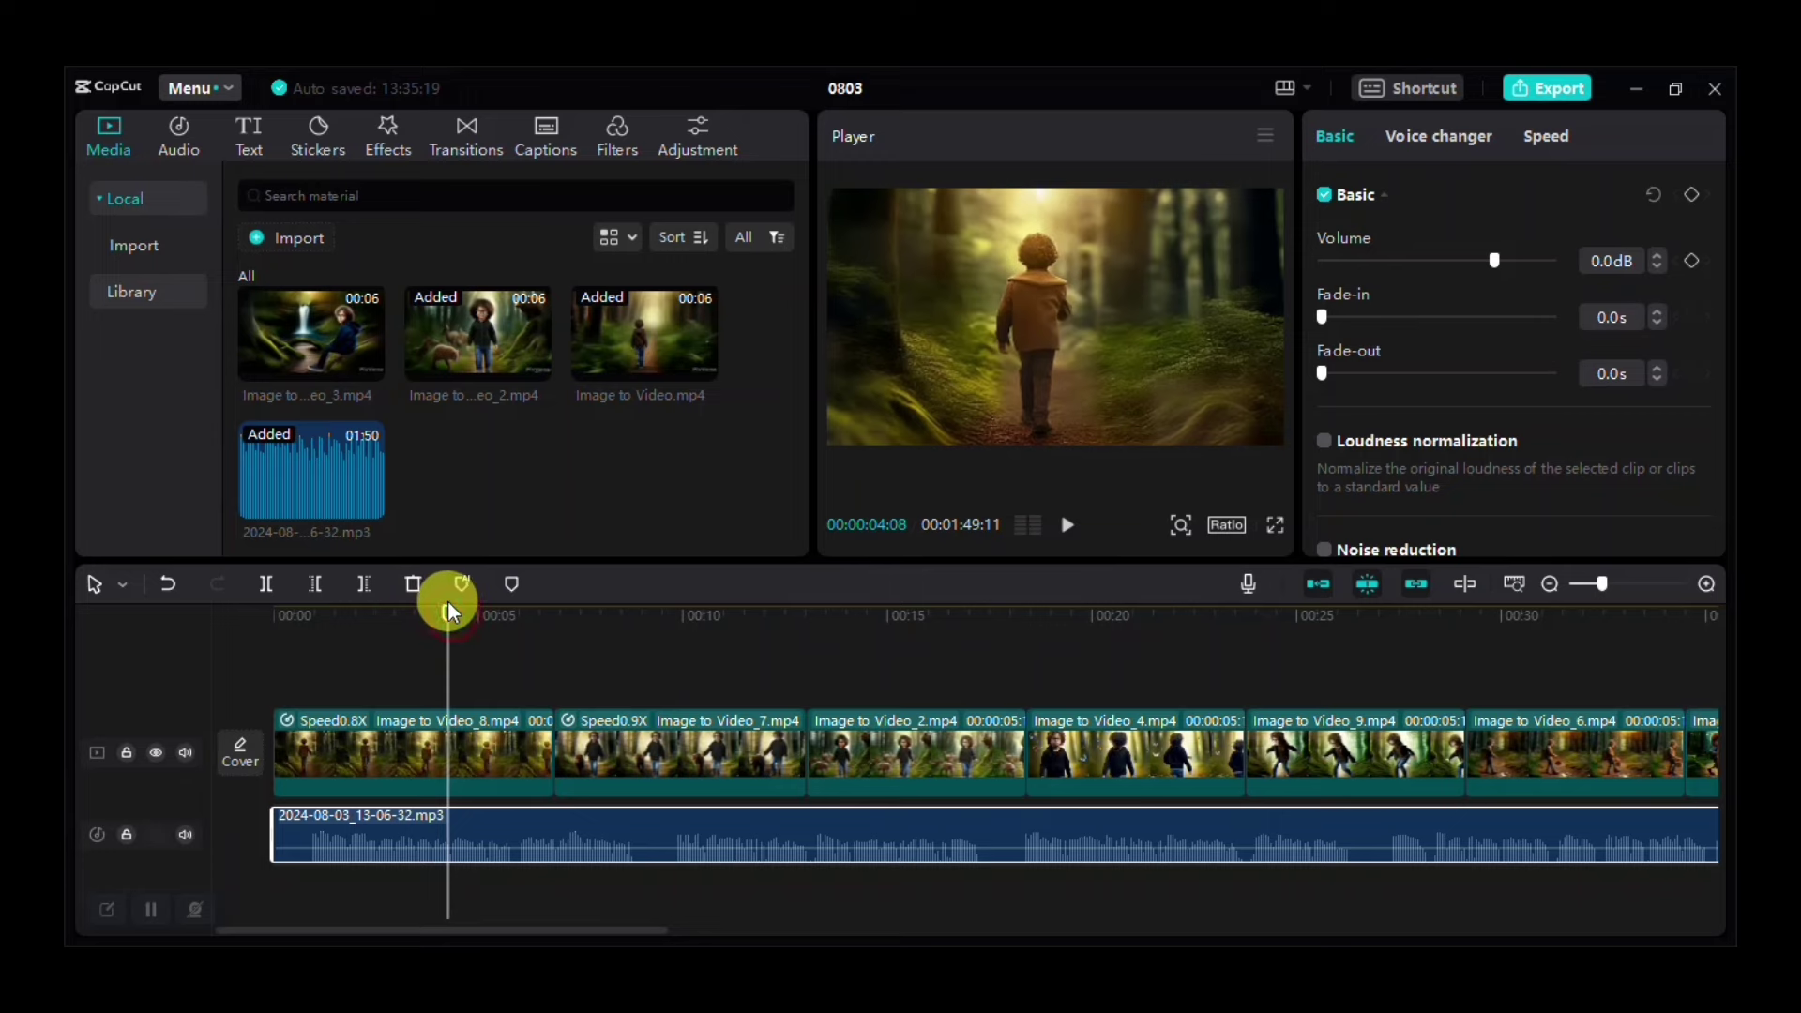
left_click_drag(453, 614, 258, 628)
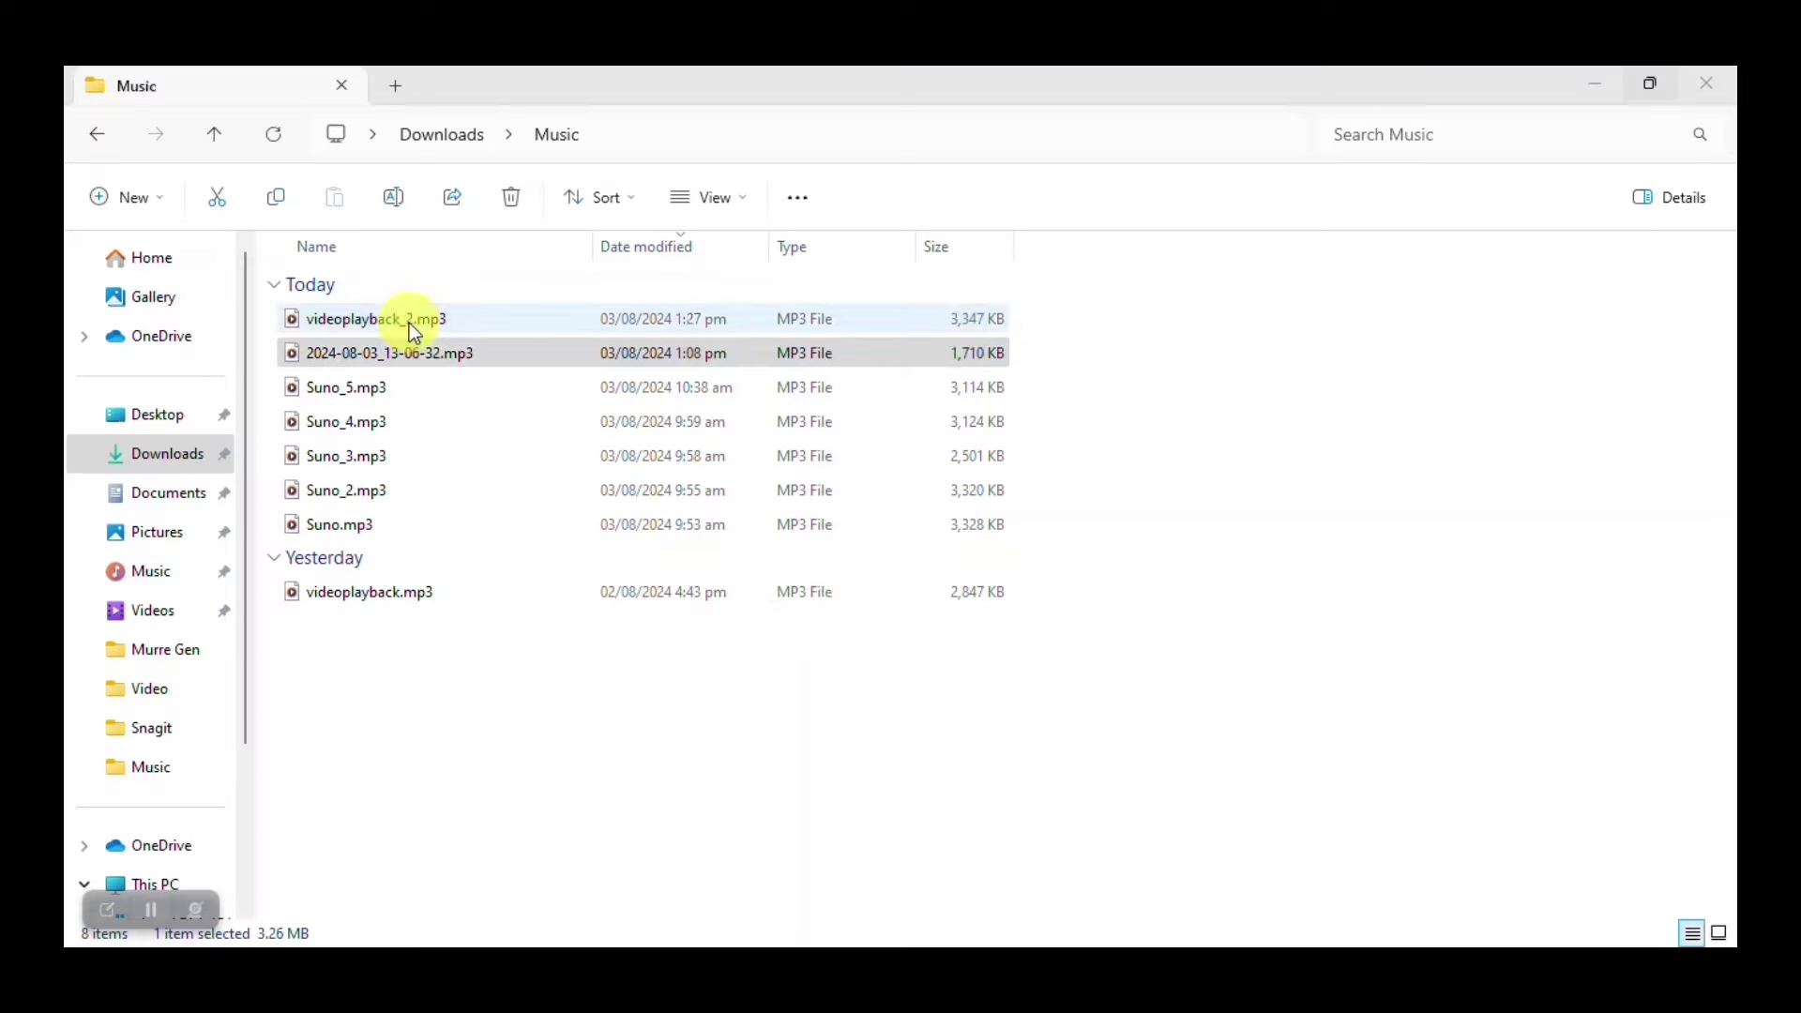
Add videoplayback_2.mp3 from the Music folder as a second audio track from the timeline's start and lower its volume to -17.4 dB.
left_click_drag(409, 319, 565, 554)
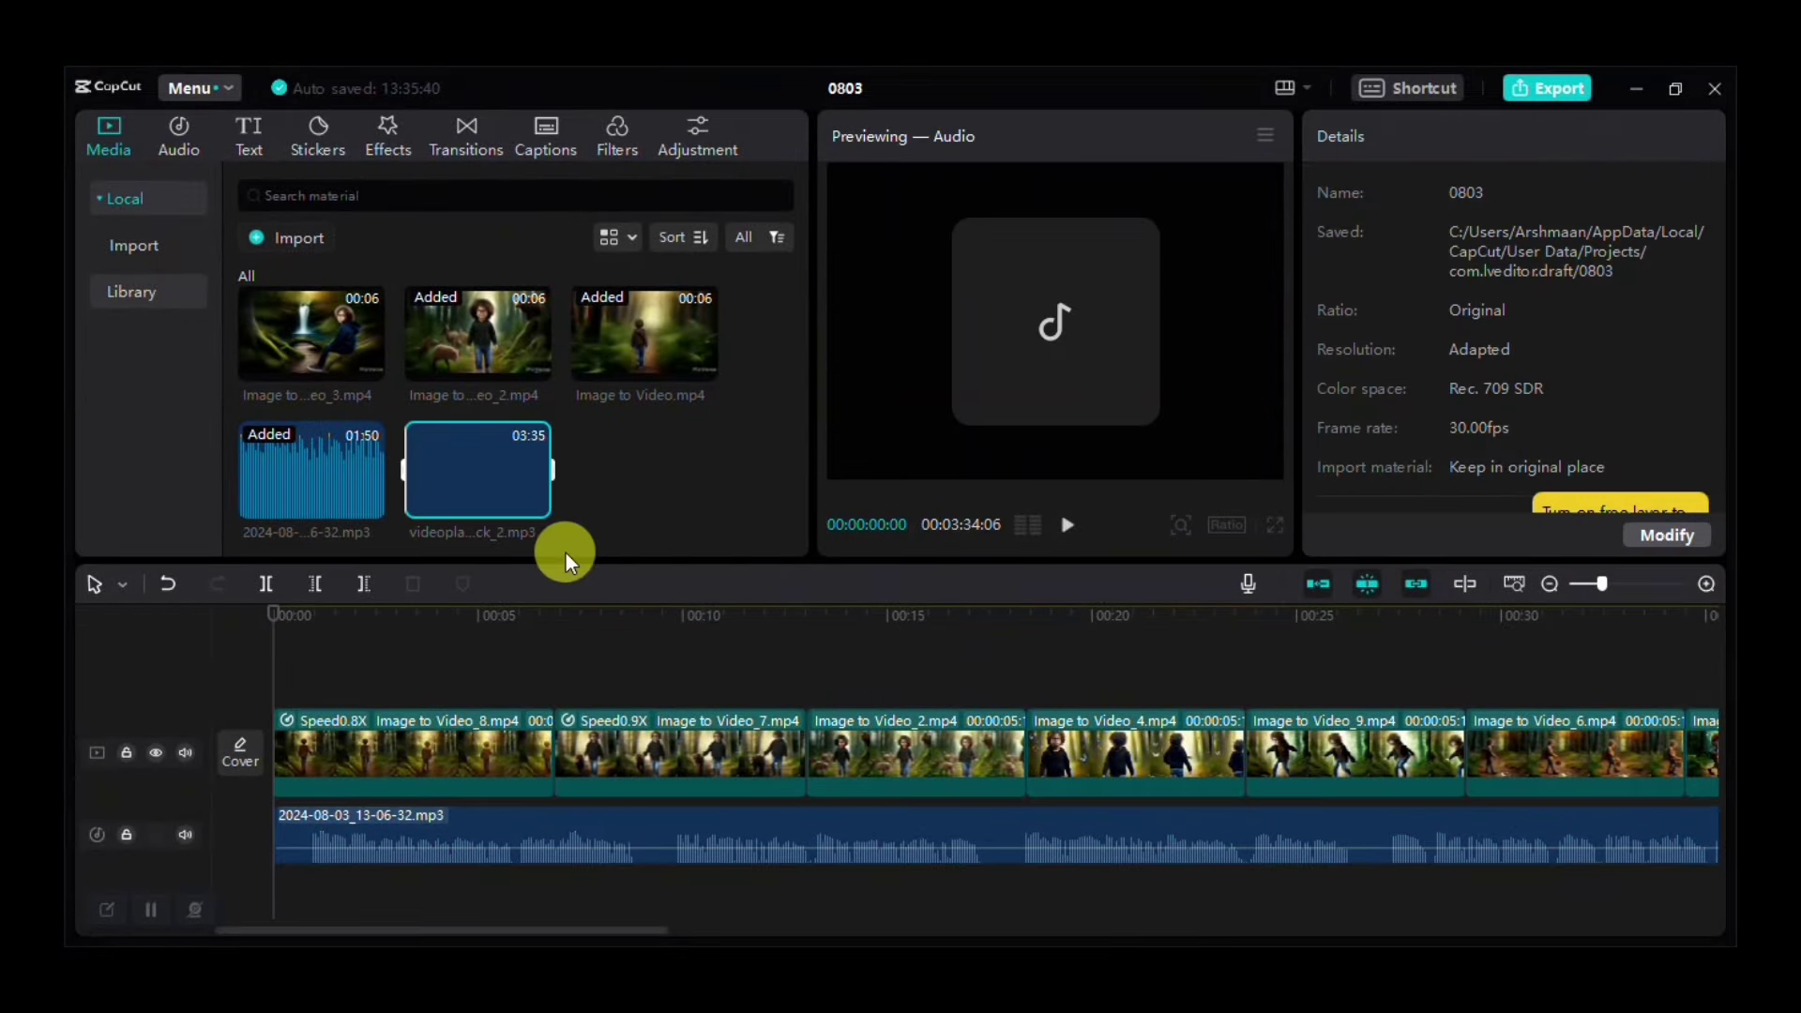
left_click_drag(498, 475, 281, 891)
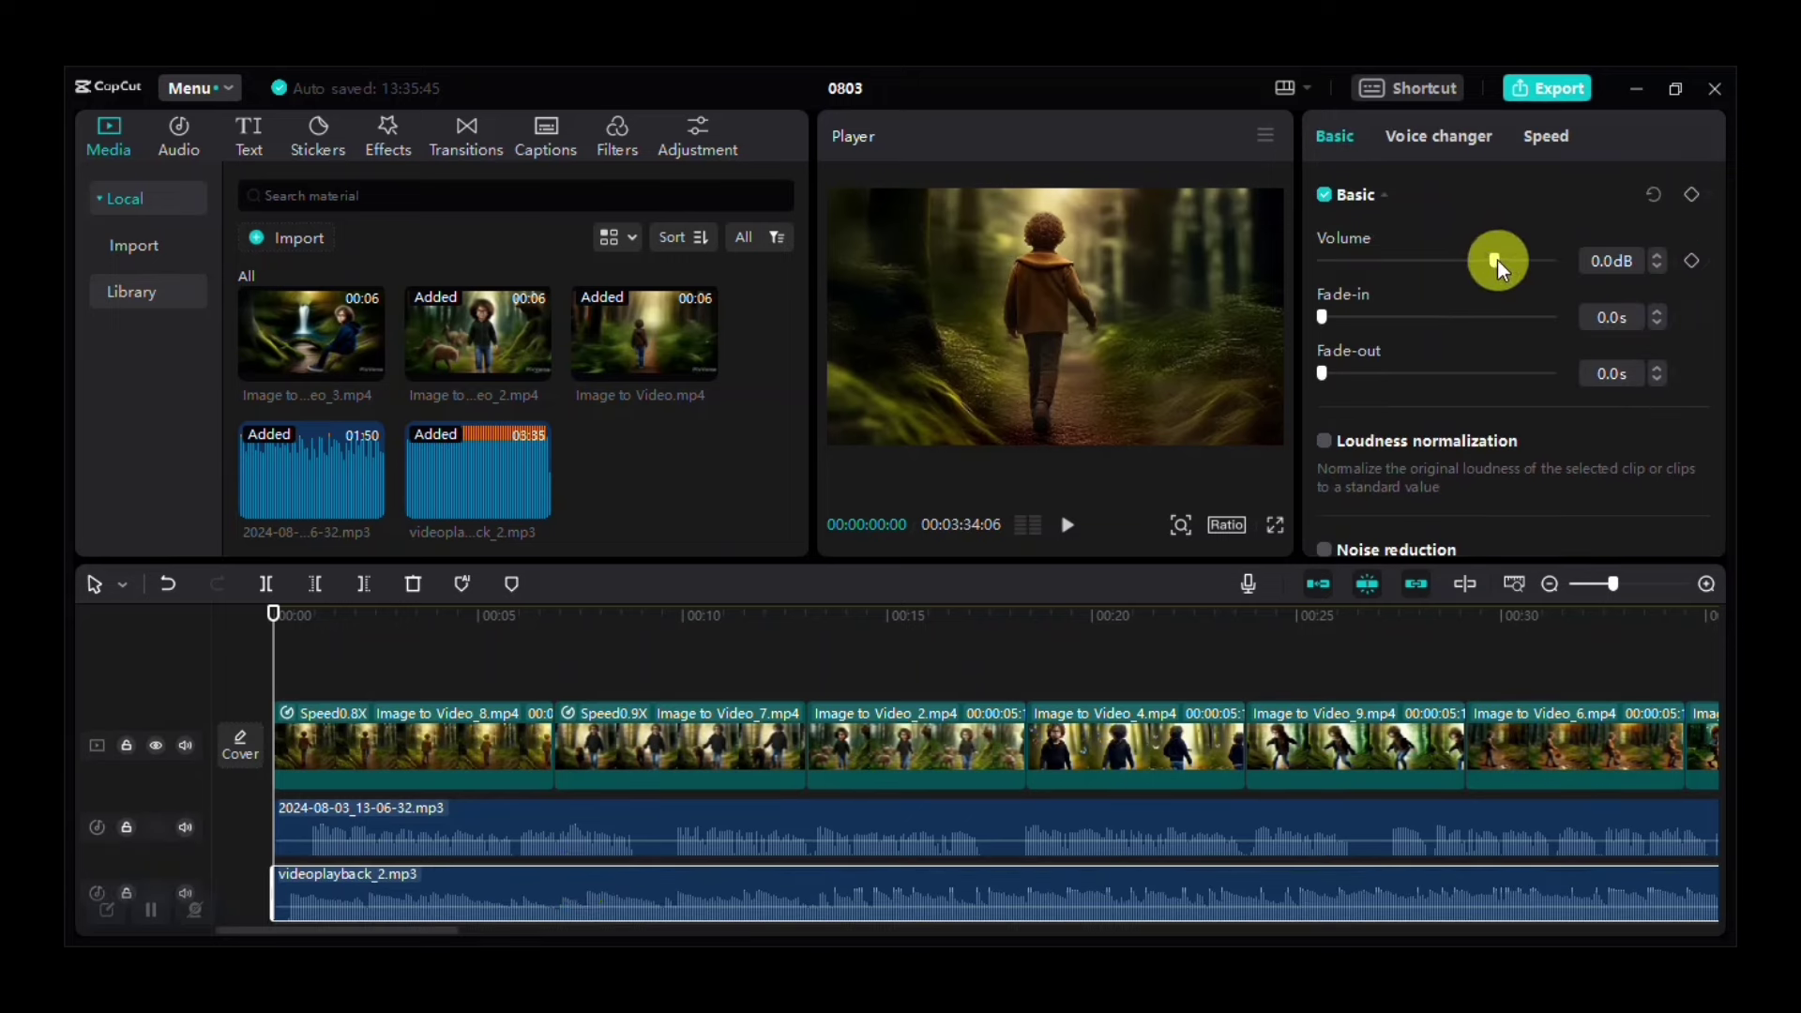
left_click_drag(1484, 260, 1445, 274)
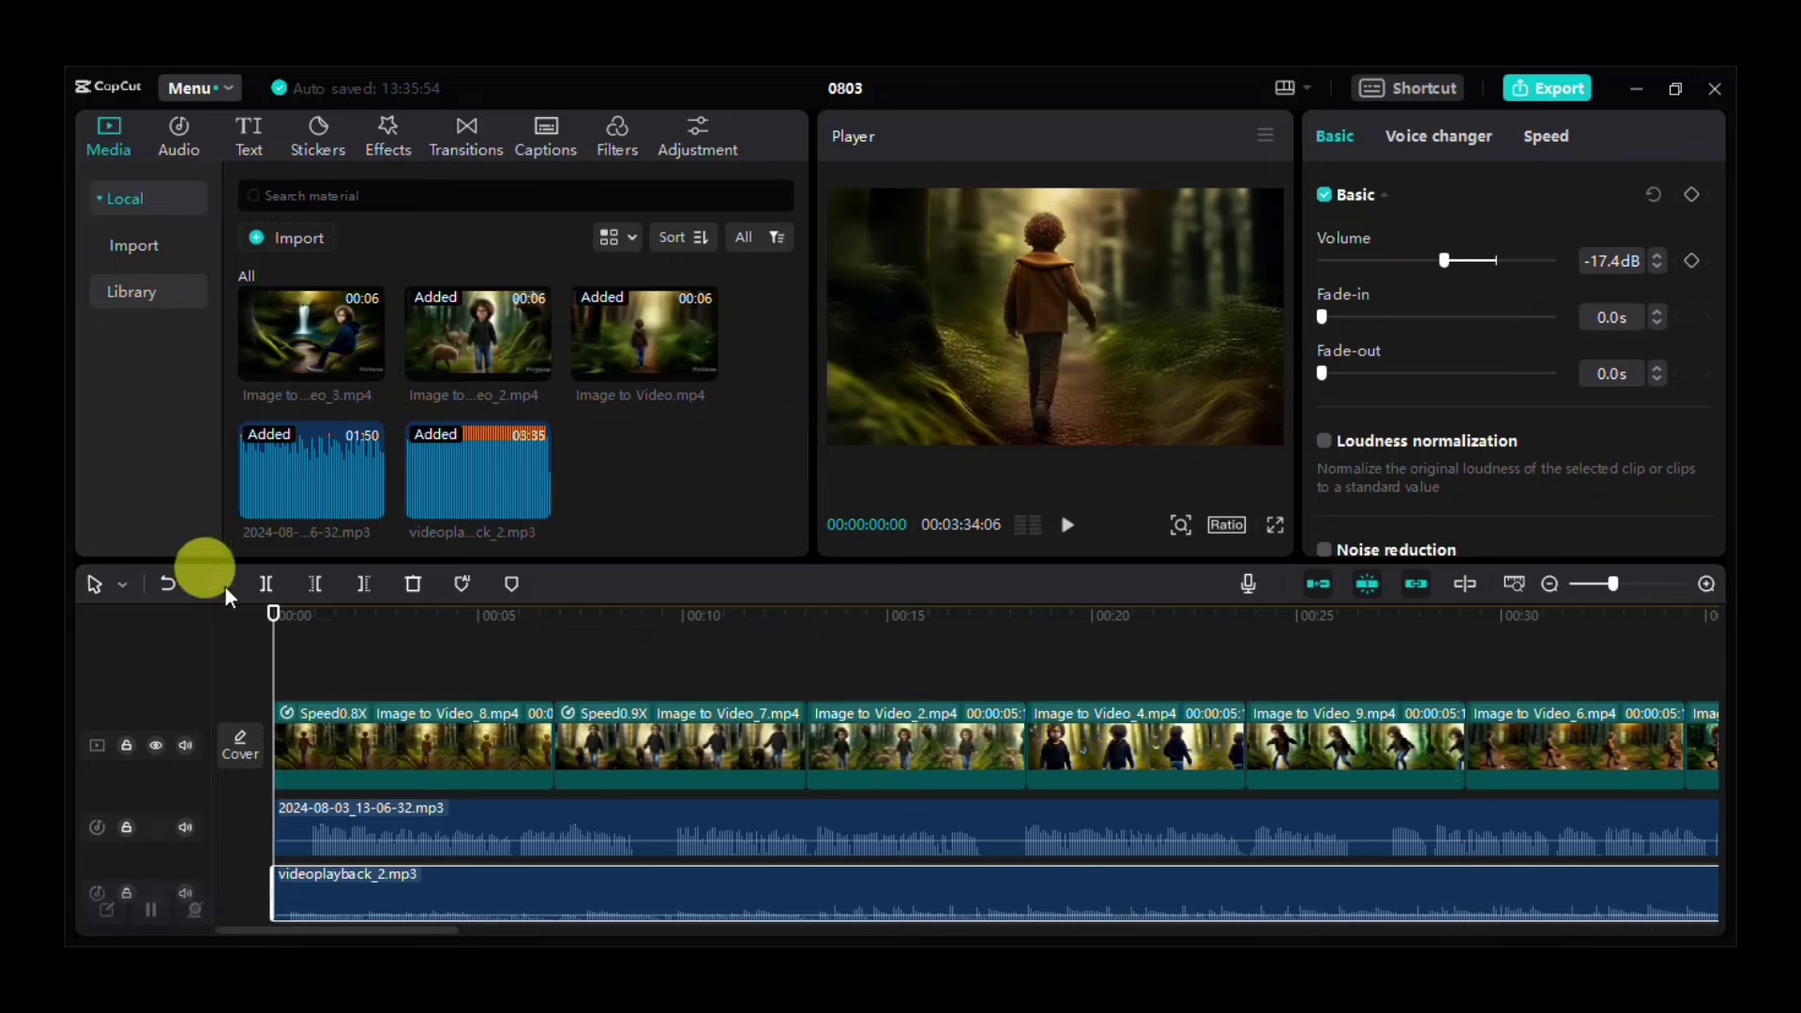
Check where the video ends against the audio at 00:00:45:07 and select the last clip, Image to Video.mp4.
left_click_drag(273, 615, 1510, 619)
left_click(1579, 816)
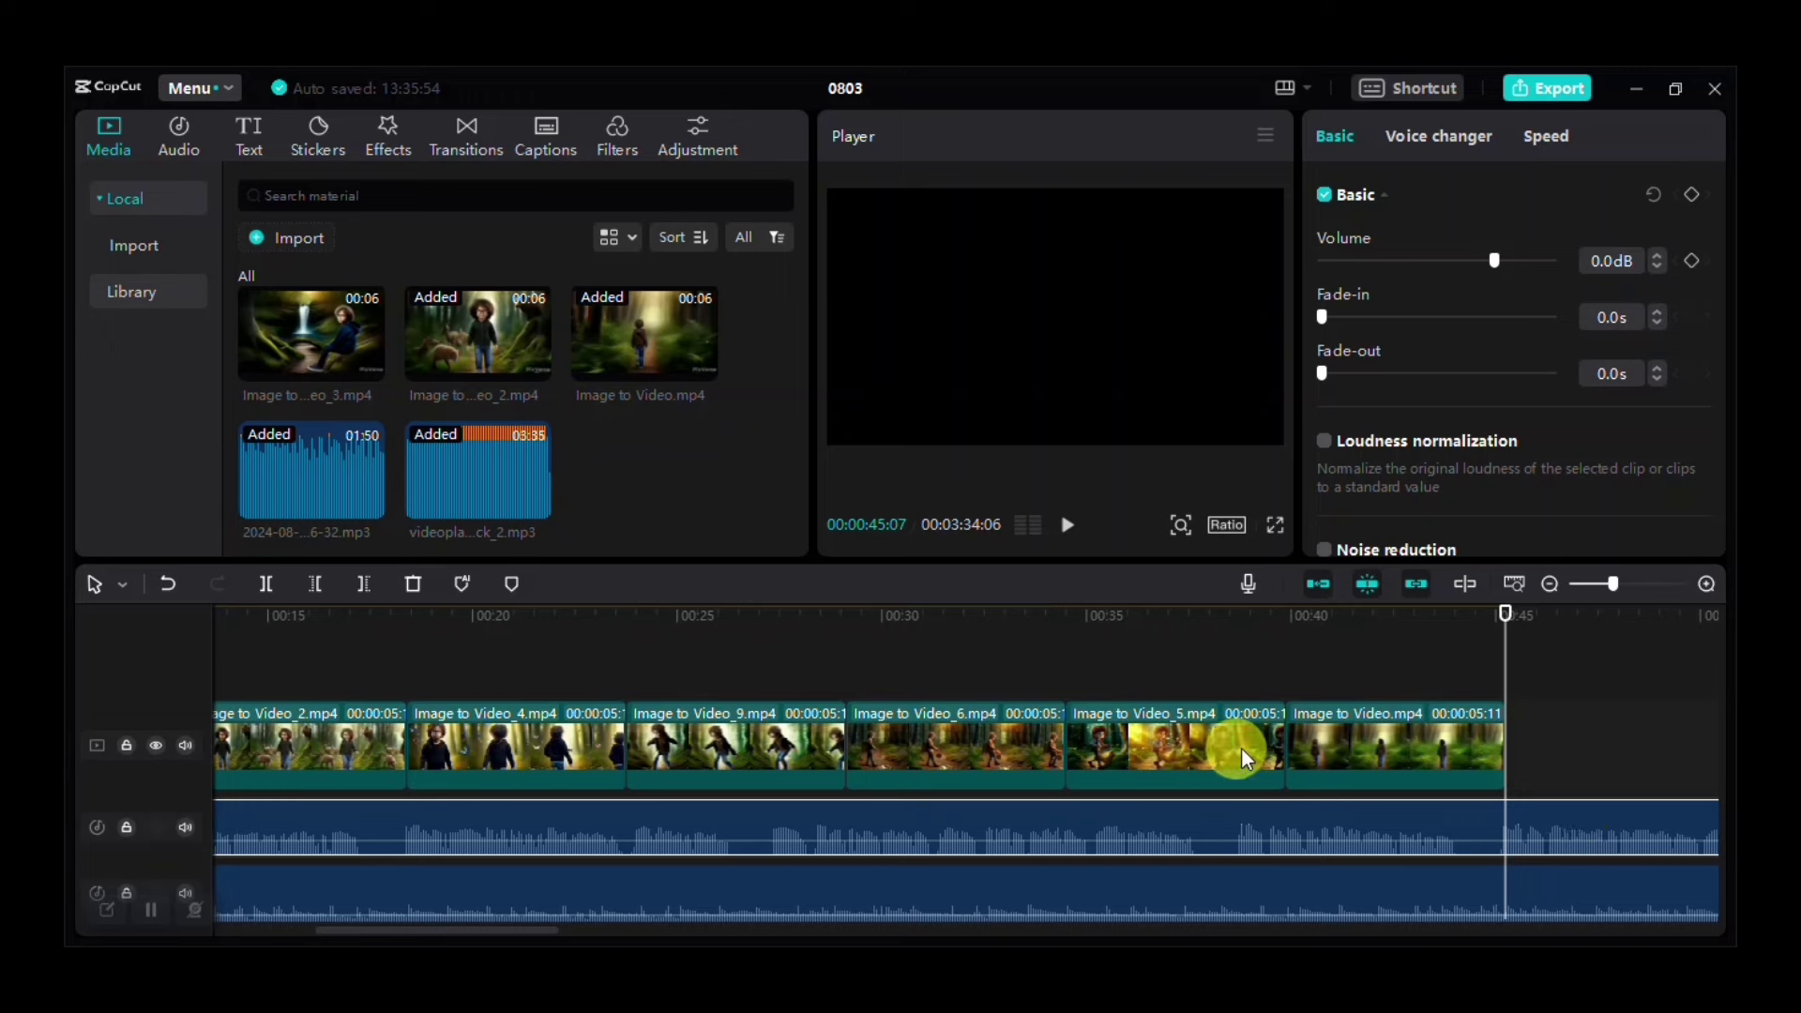
left_click(1388, 727)
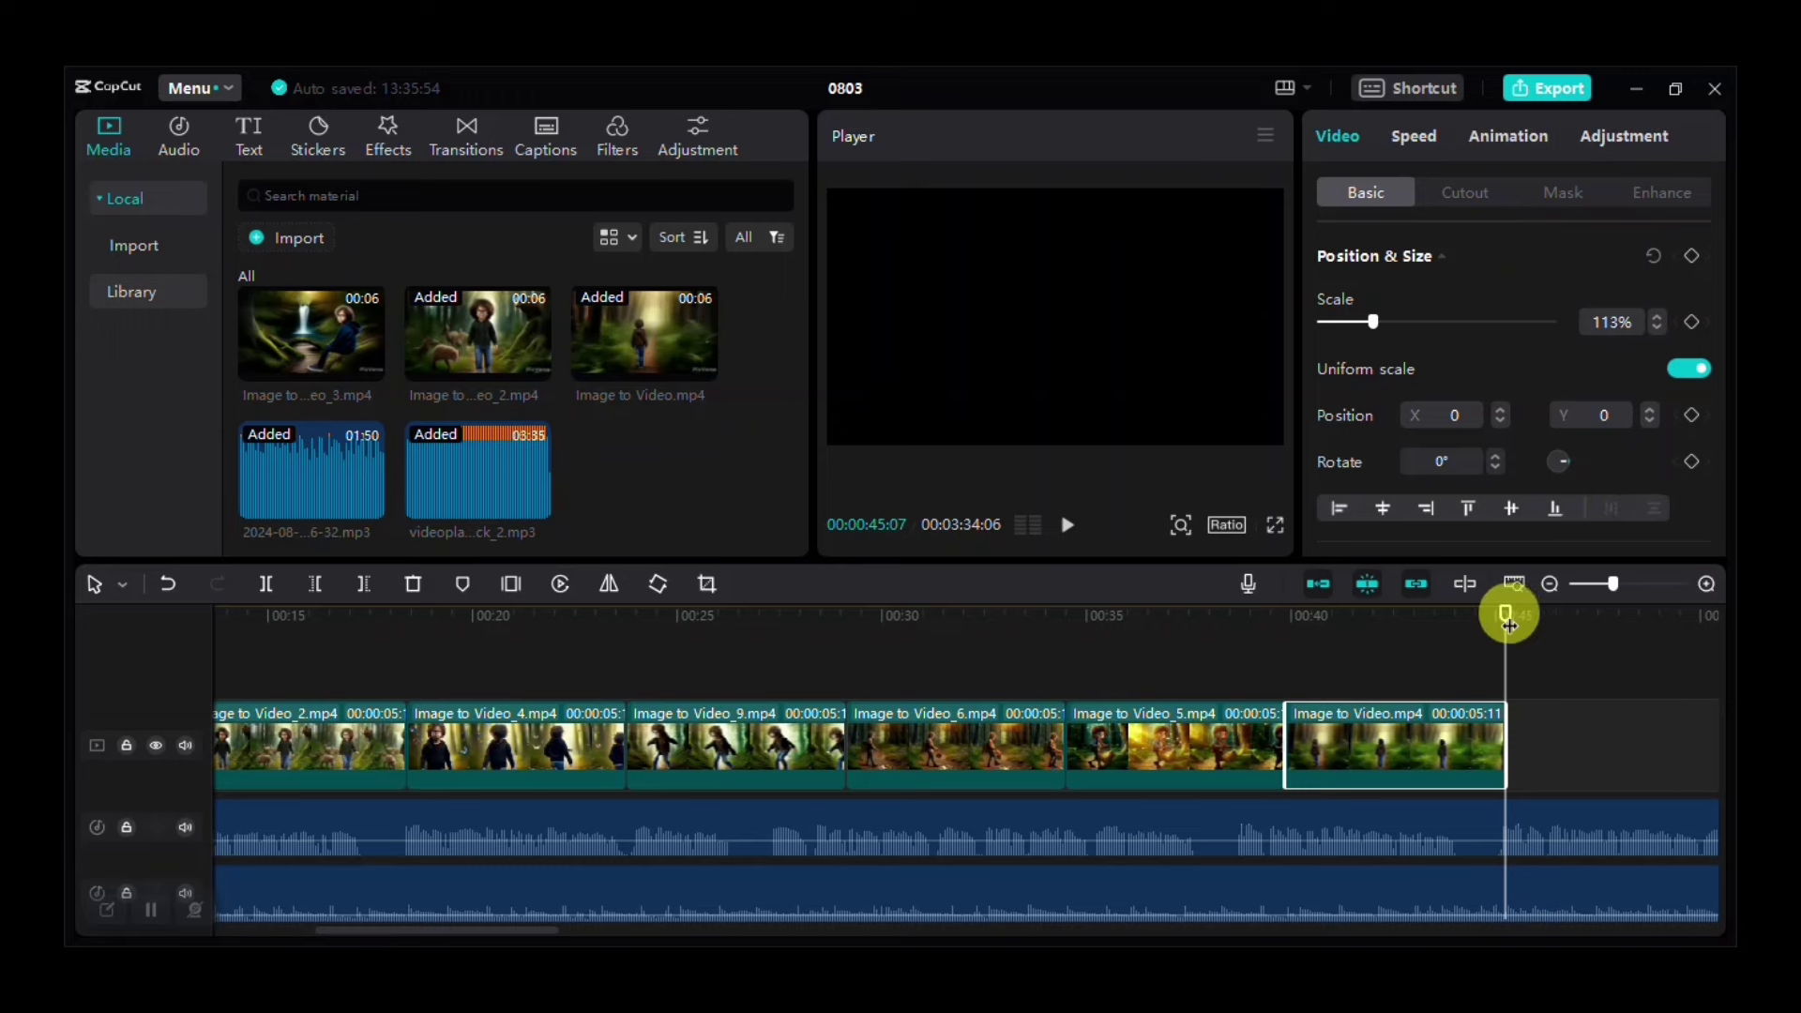
Split the background music videoplayback_2.mp3 at 00:01:49:11, where the first audio track ends, and remove the part after the split.
left_click_drag(1505, 619, 714, 731)
left_click(791, 915)
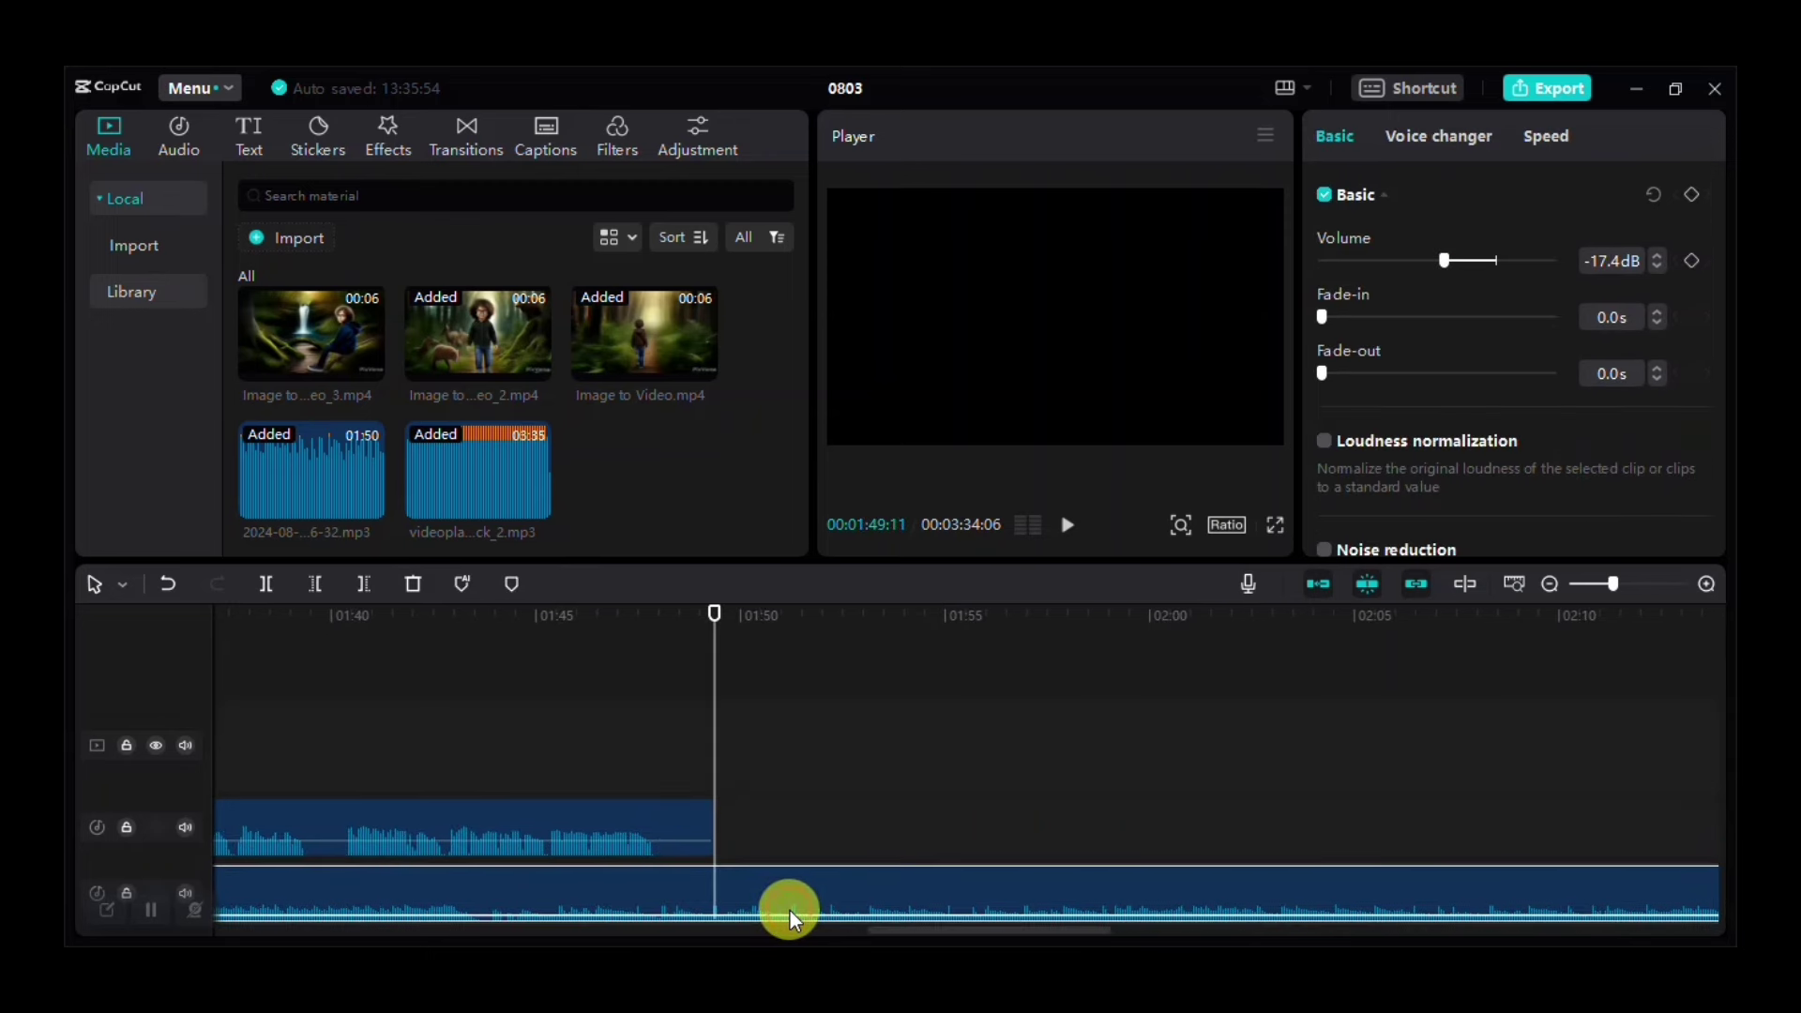
left_click(265, 583)
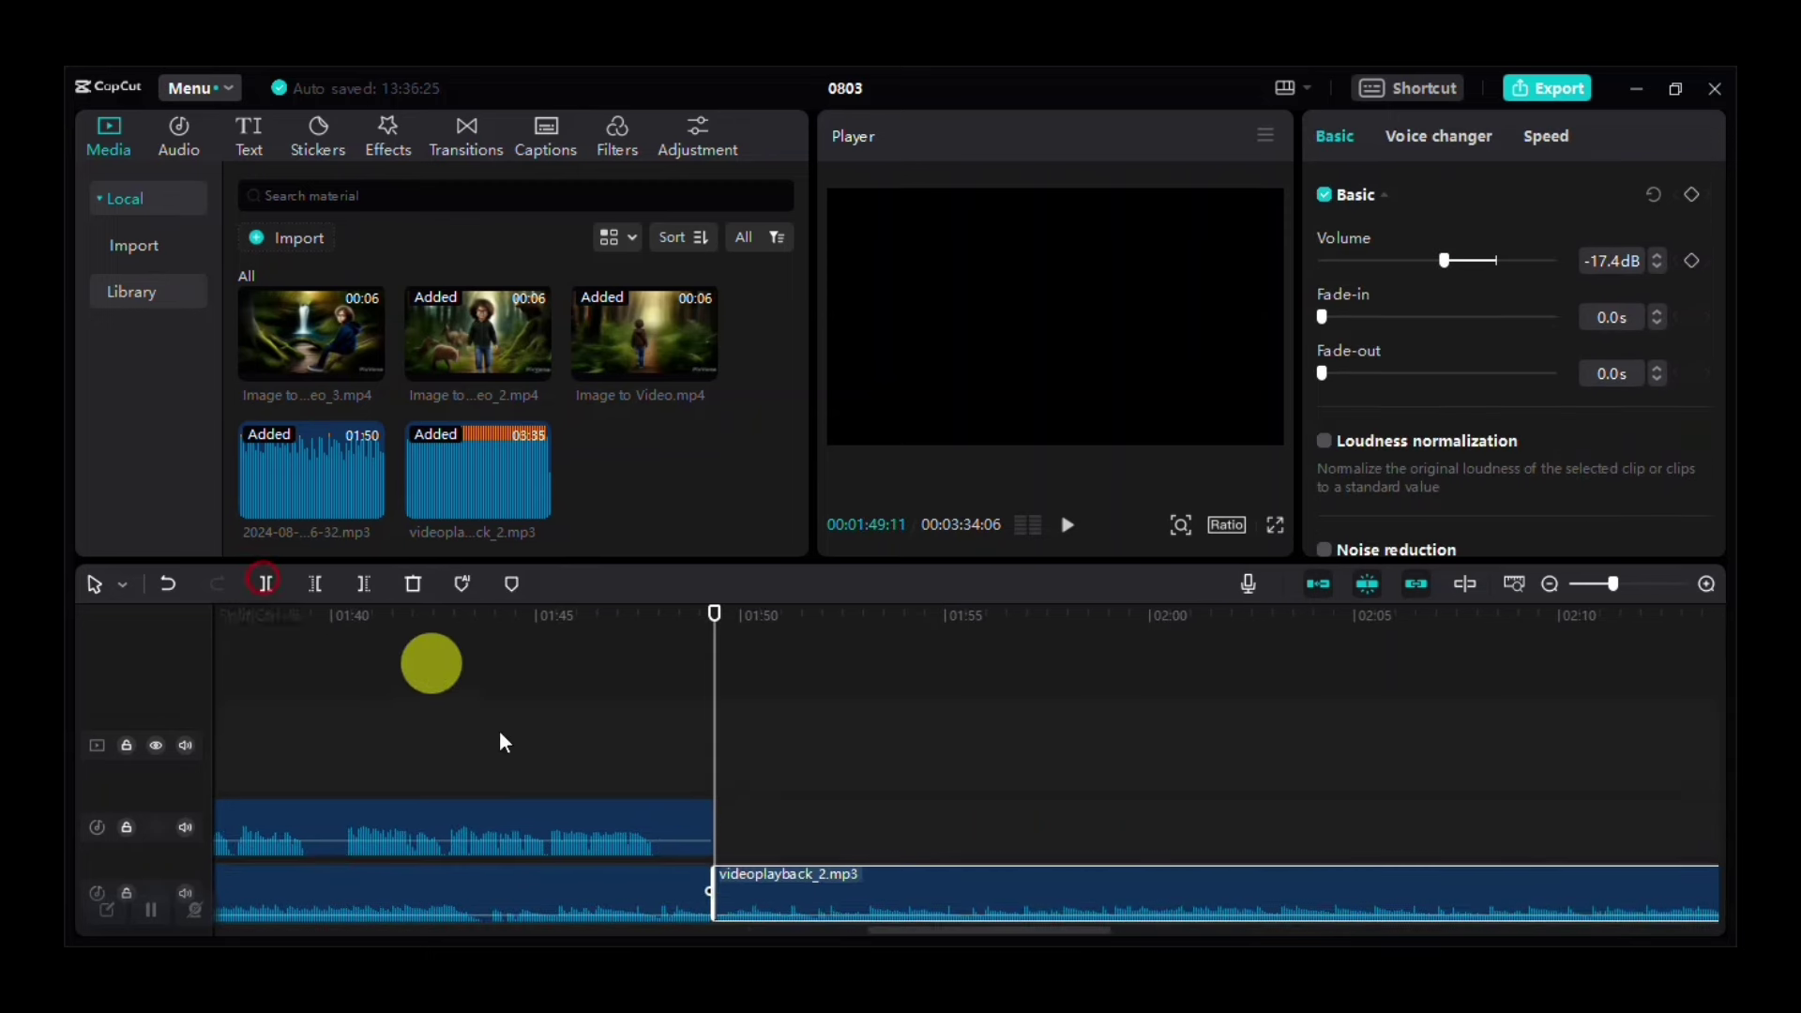
right_click(835, 896)
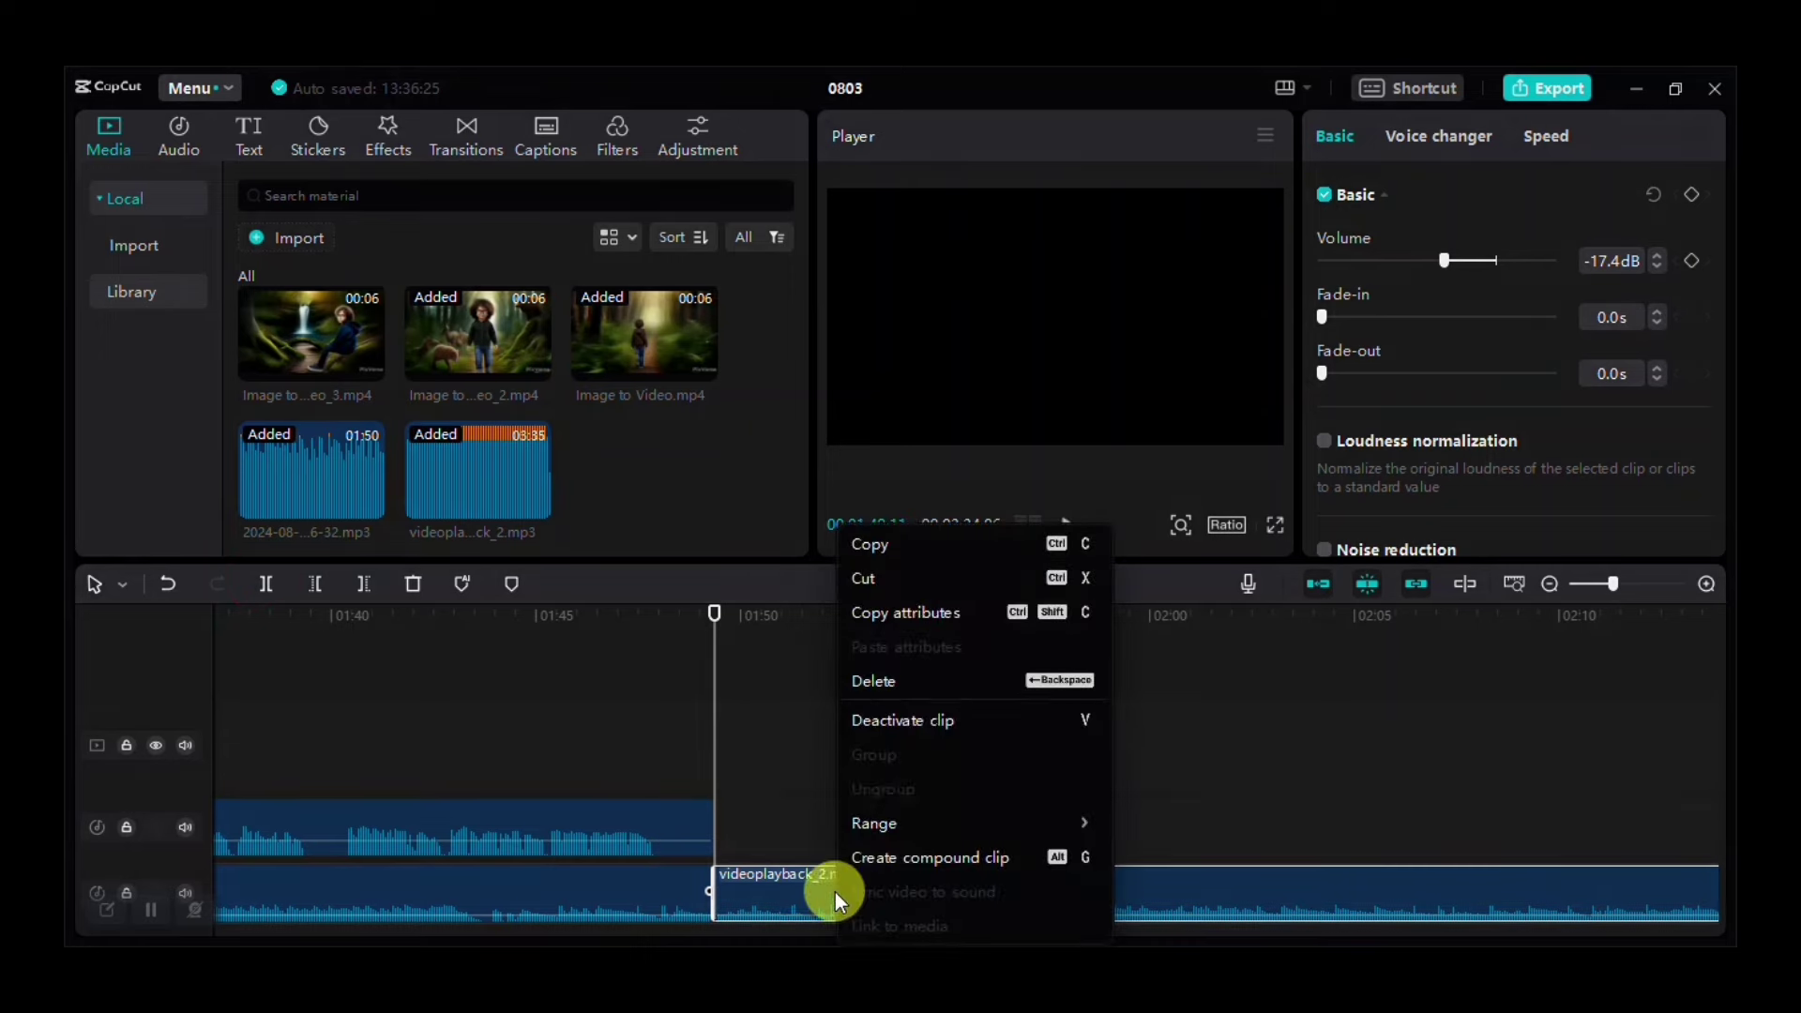
left_click(949, 579)
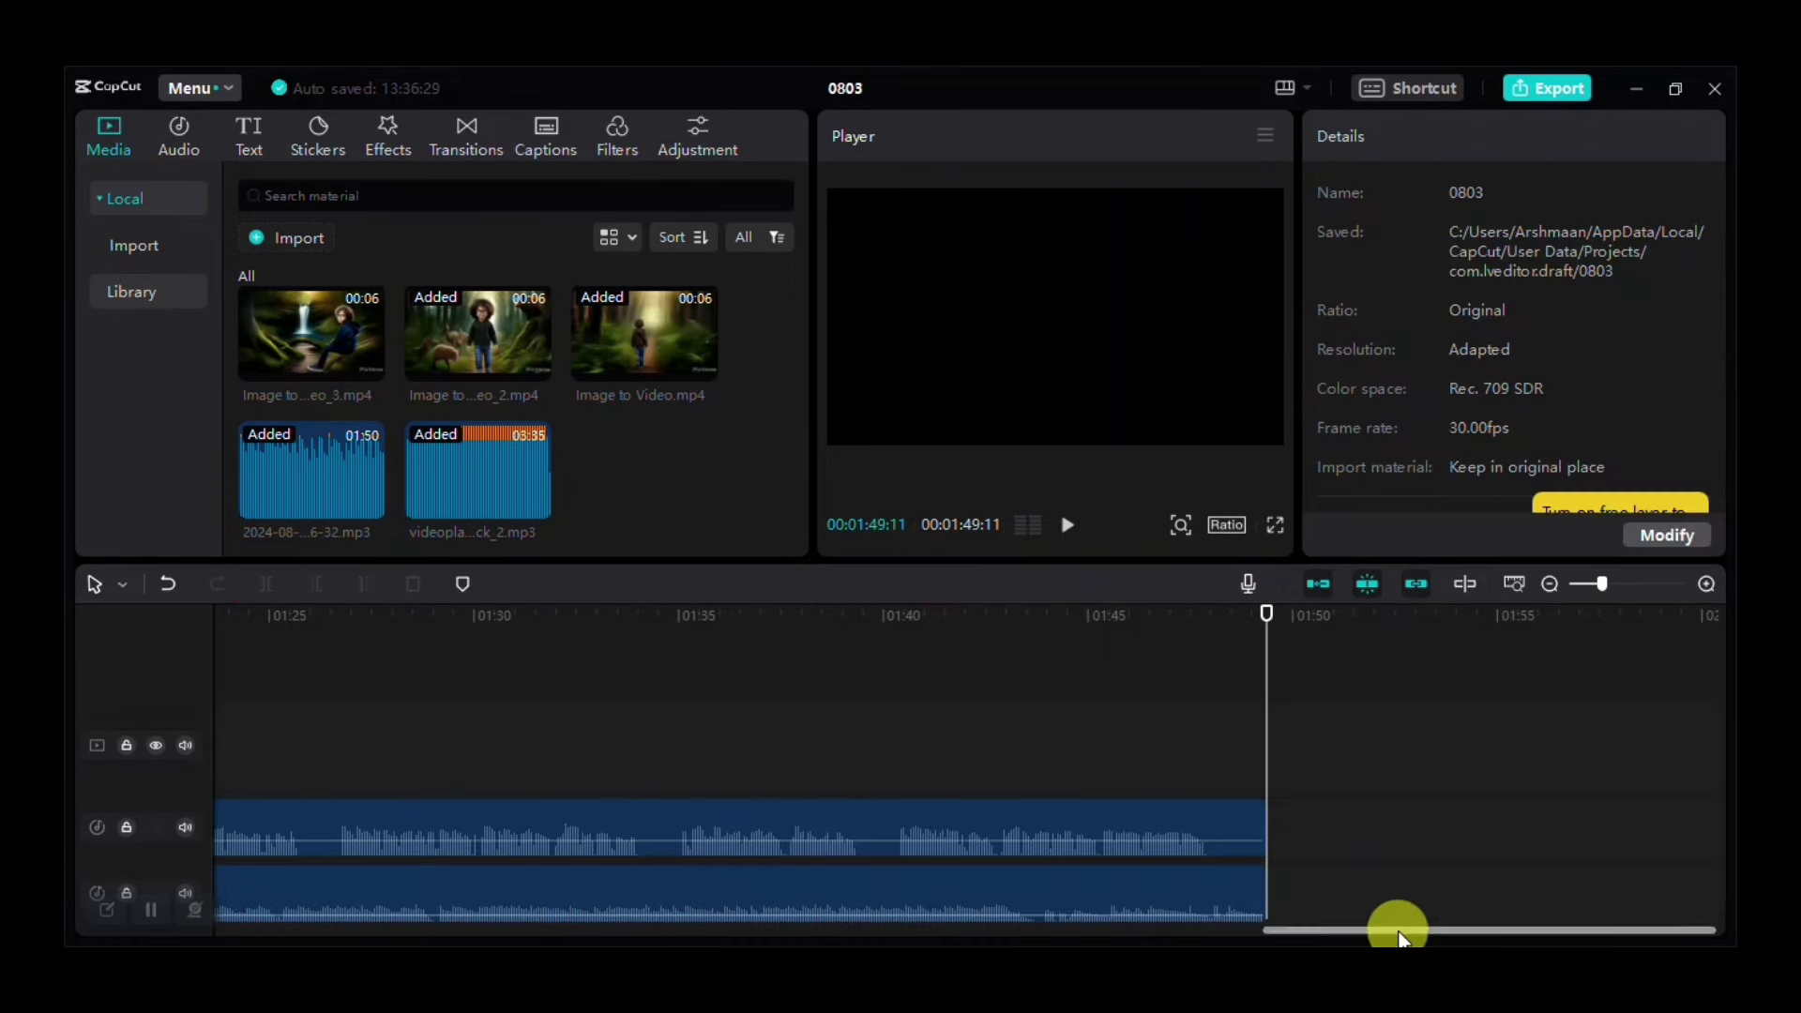
Slow the video clips to stretch them along the audio, setting Image to Video_8.mp4 to 0.3x, with Frame blending smooth slow-mo.
left_click_drag(1394, 928, 414, 905)
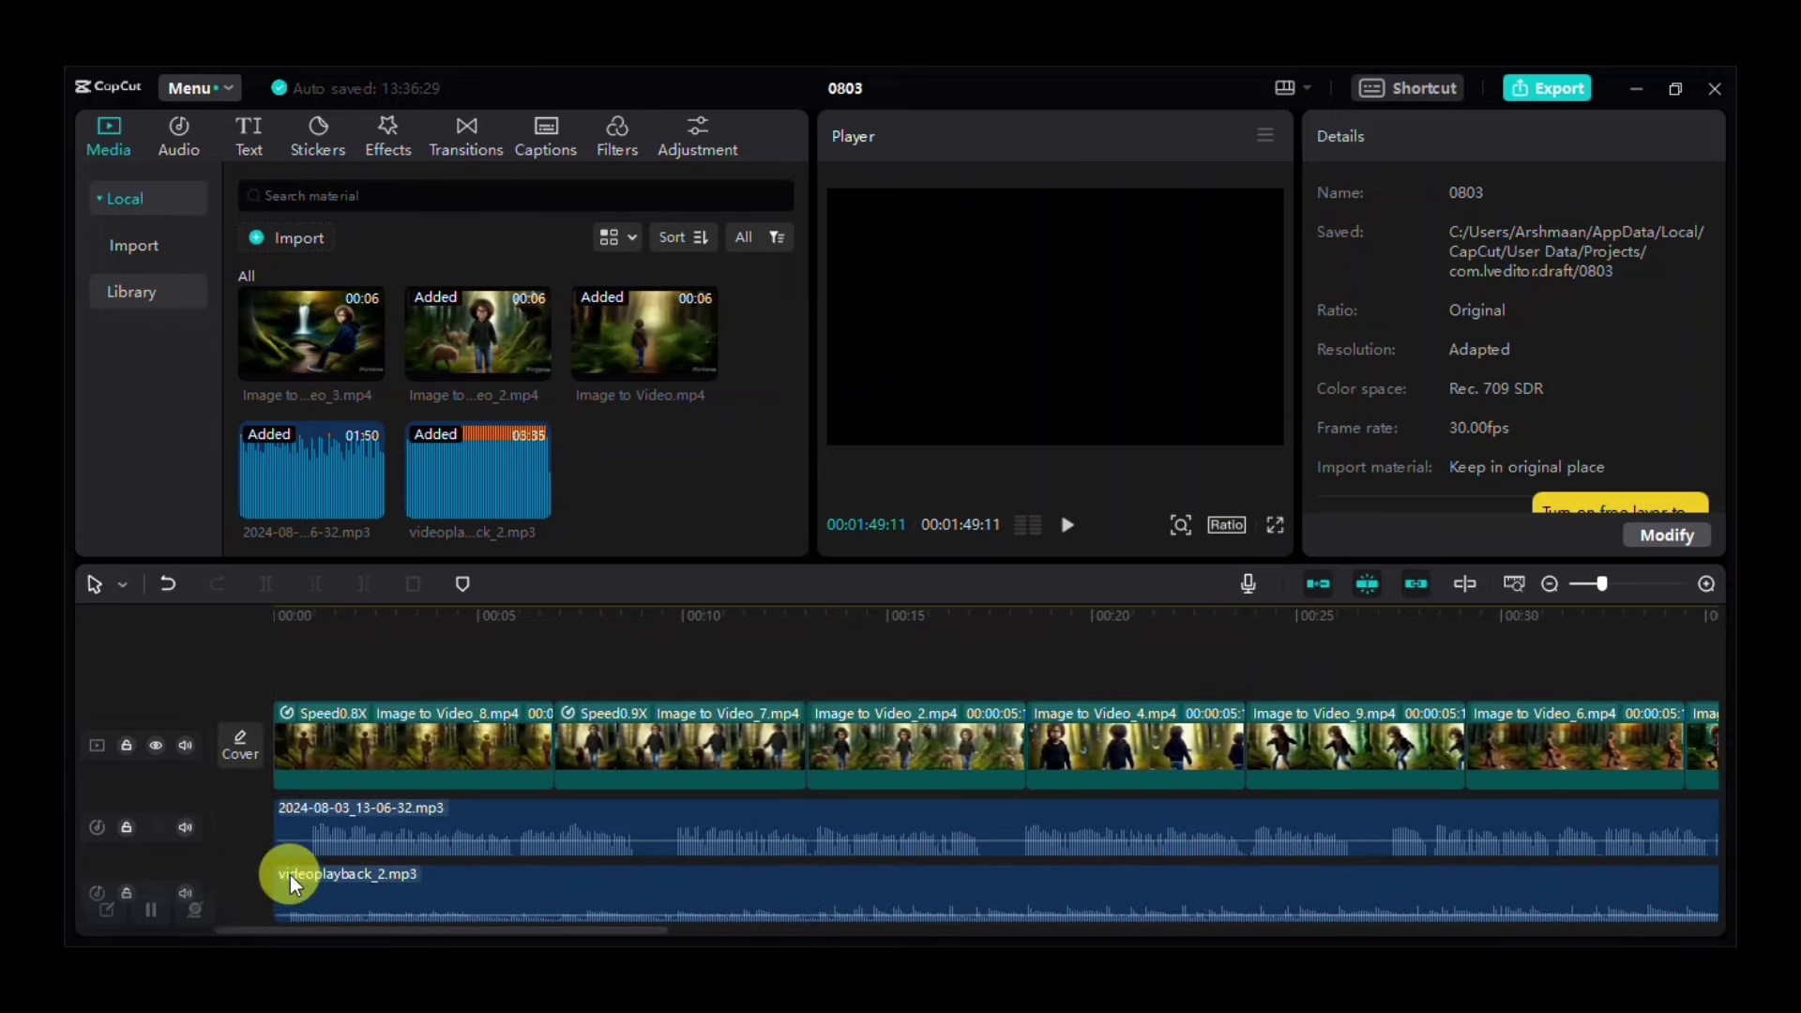
left_click(431, 741)
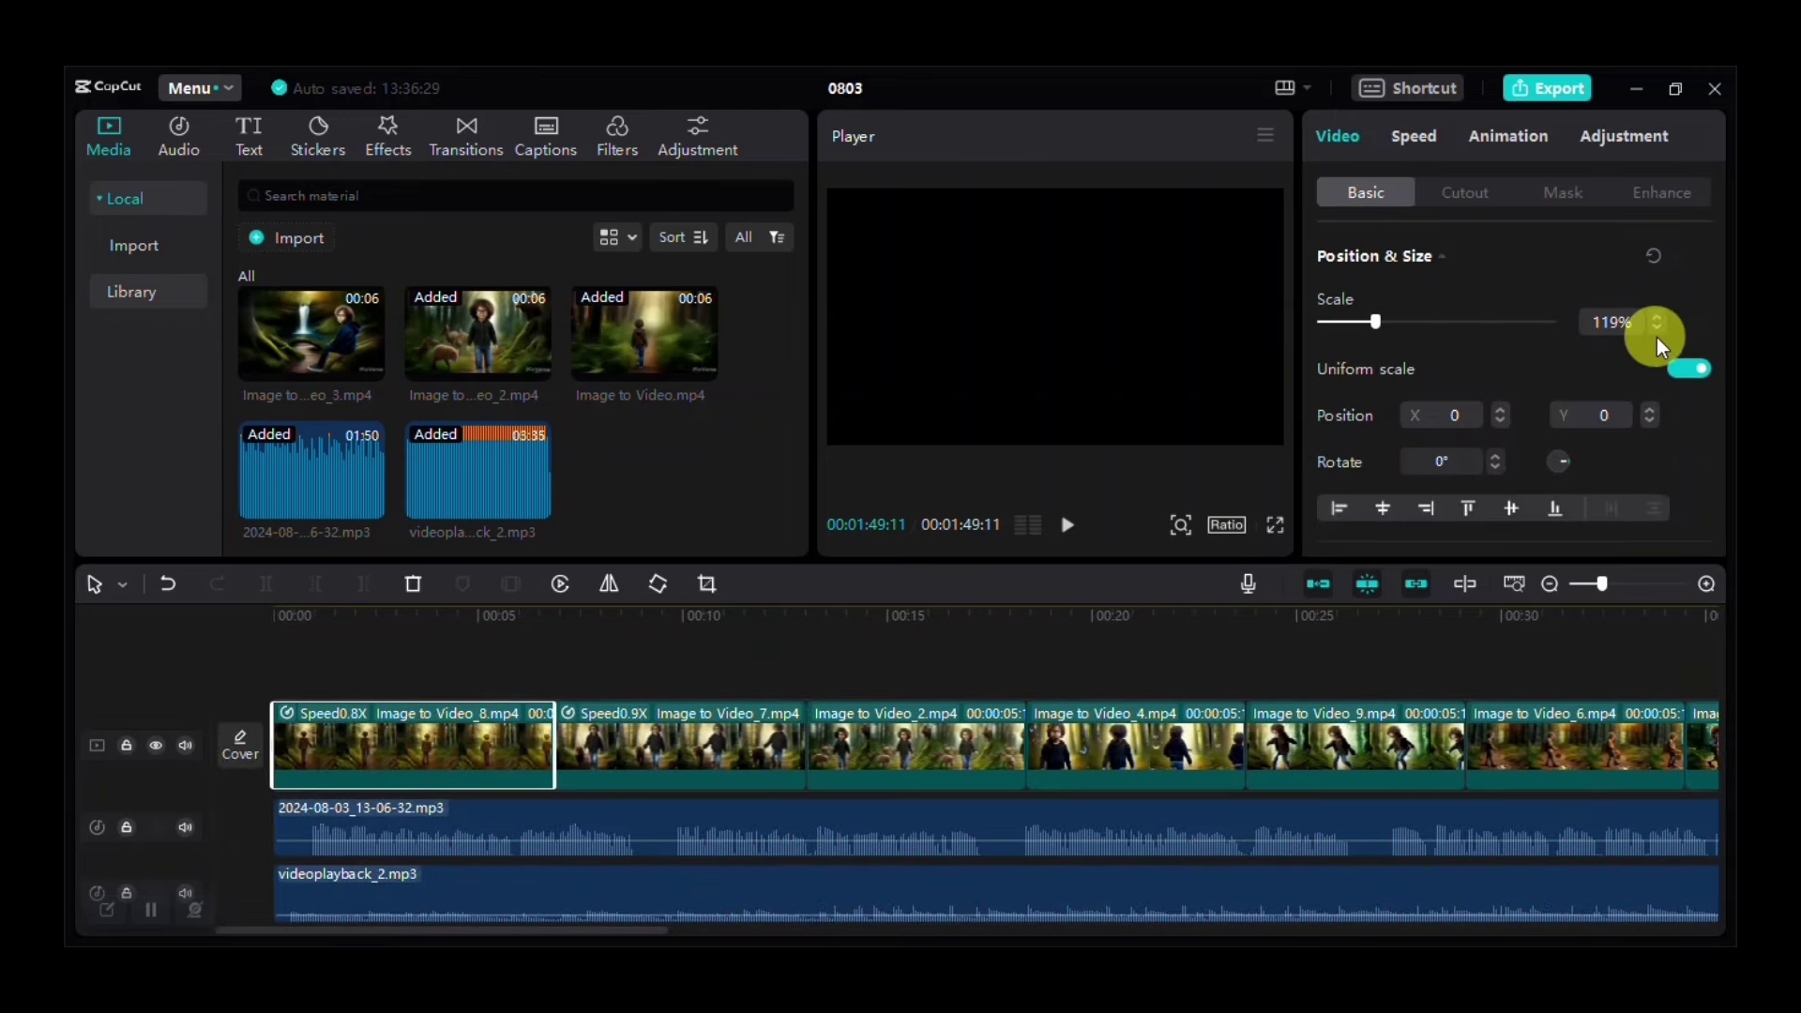
left_click(1407, 136)
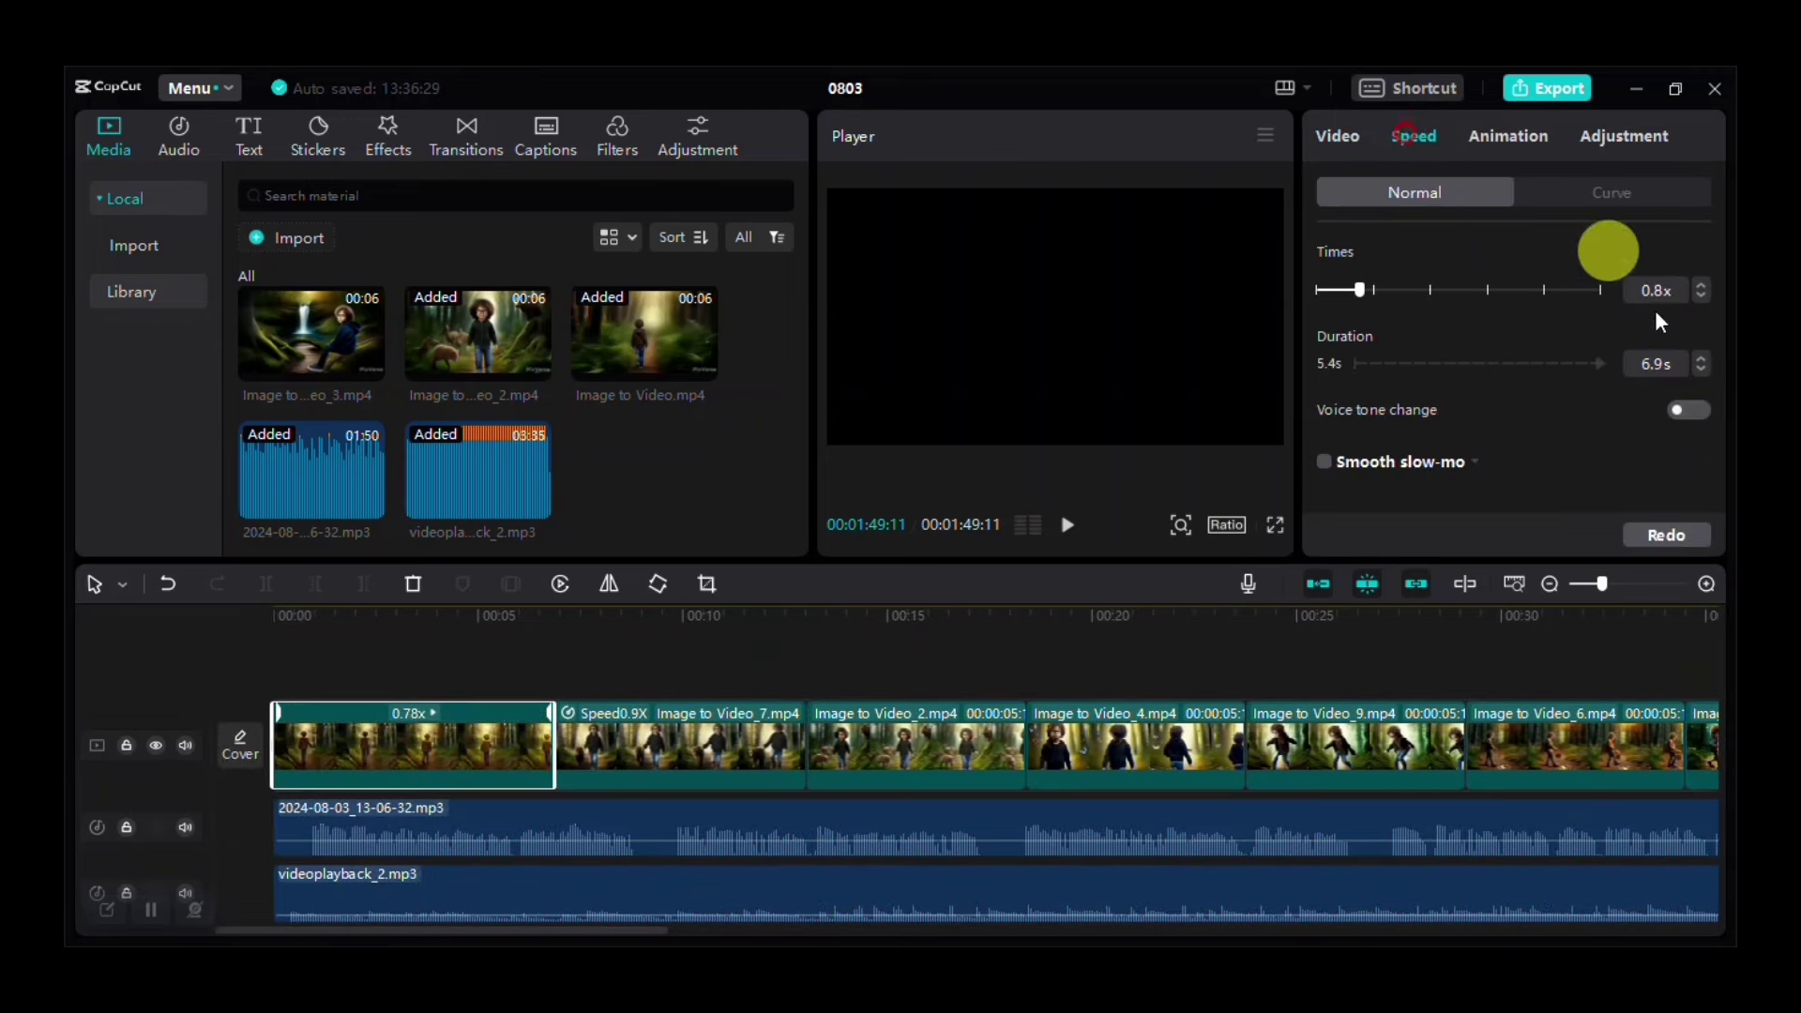
left_click(1704, 364)
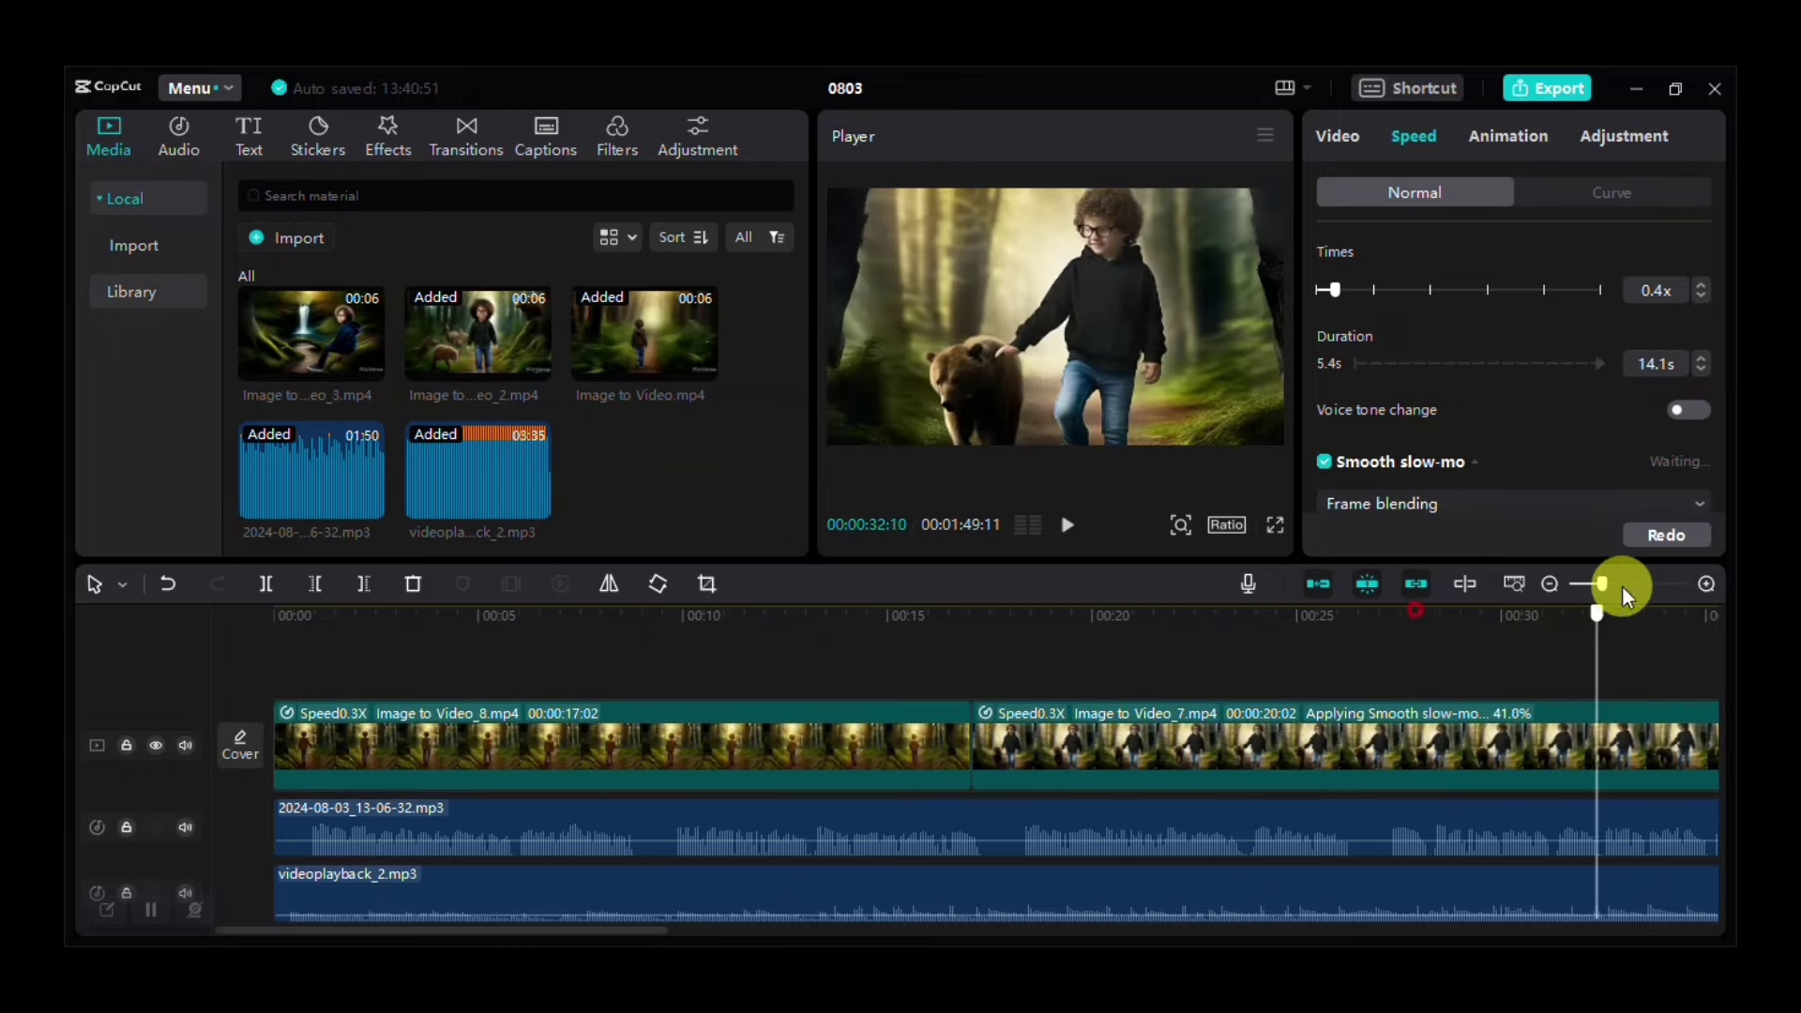
Check the video's ending near 00:01:47:29 and export 0803 as a 1080P H.264 mp4 at 30fps.
left_click_drag(1608, 591, 1209, 699)
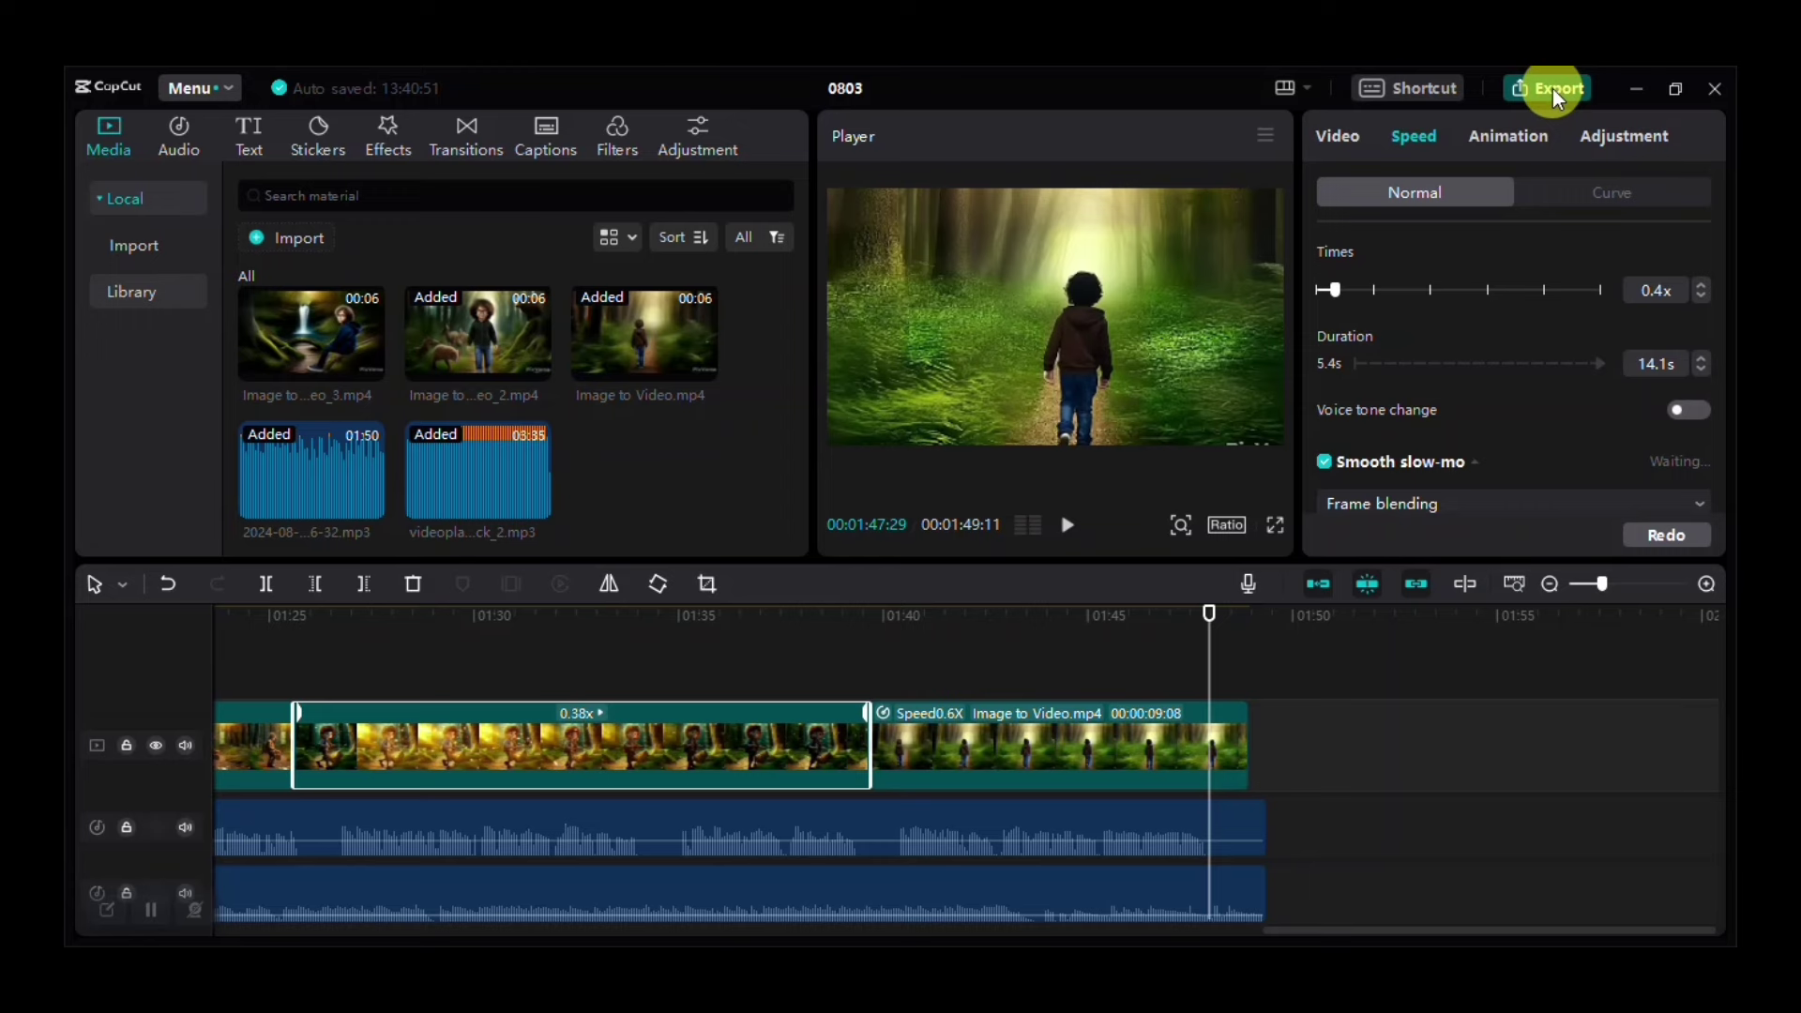
left_click(1552, 90)
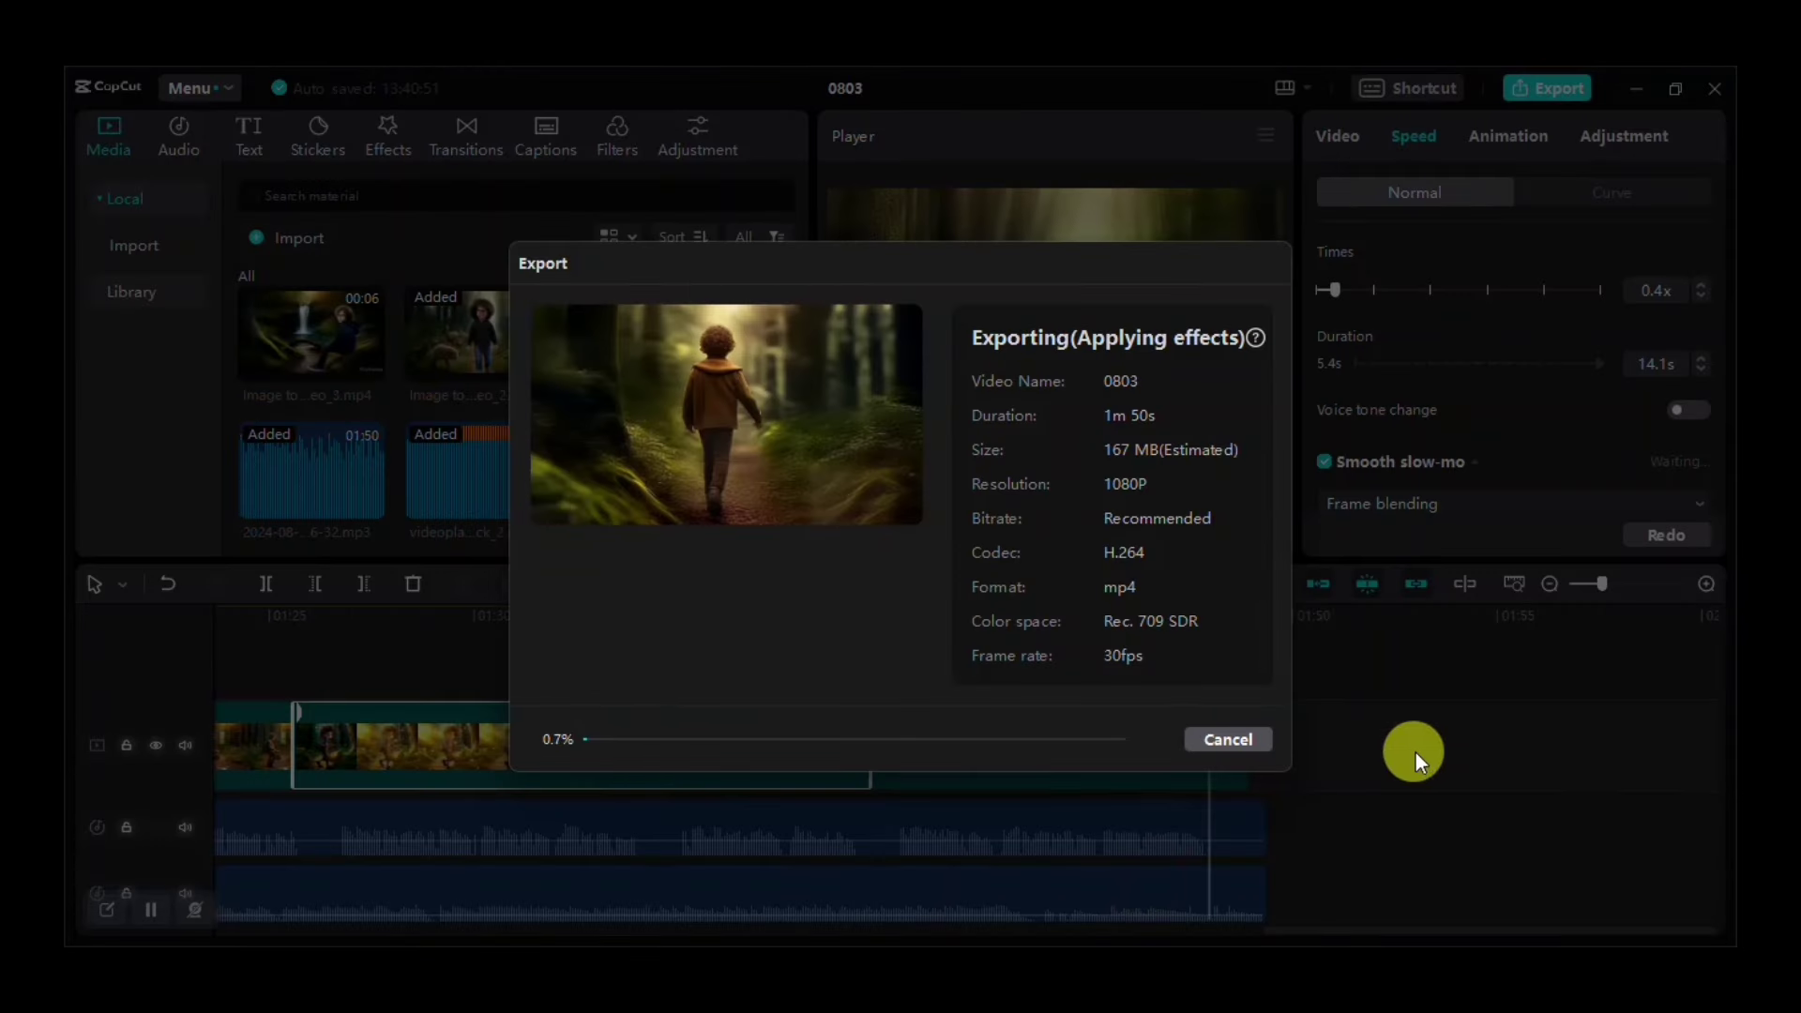